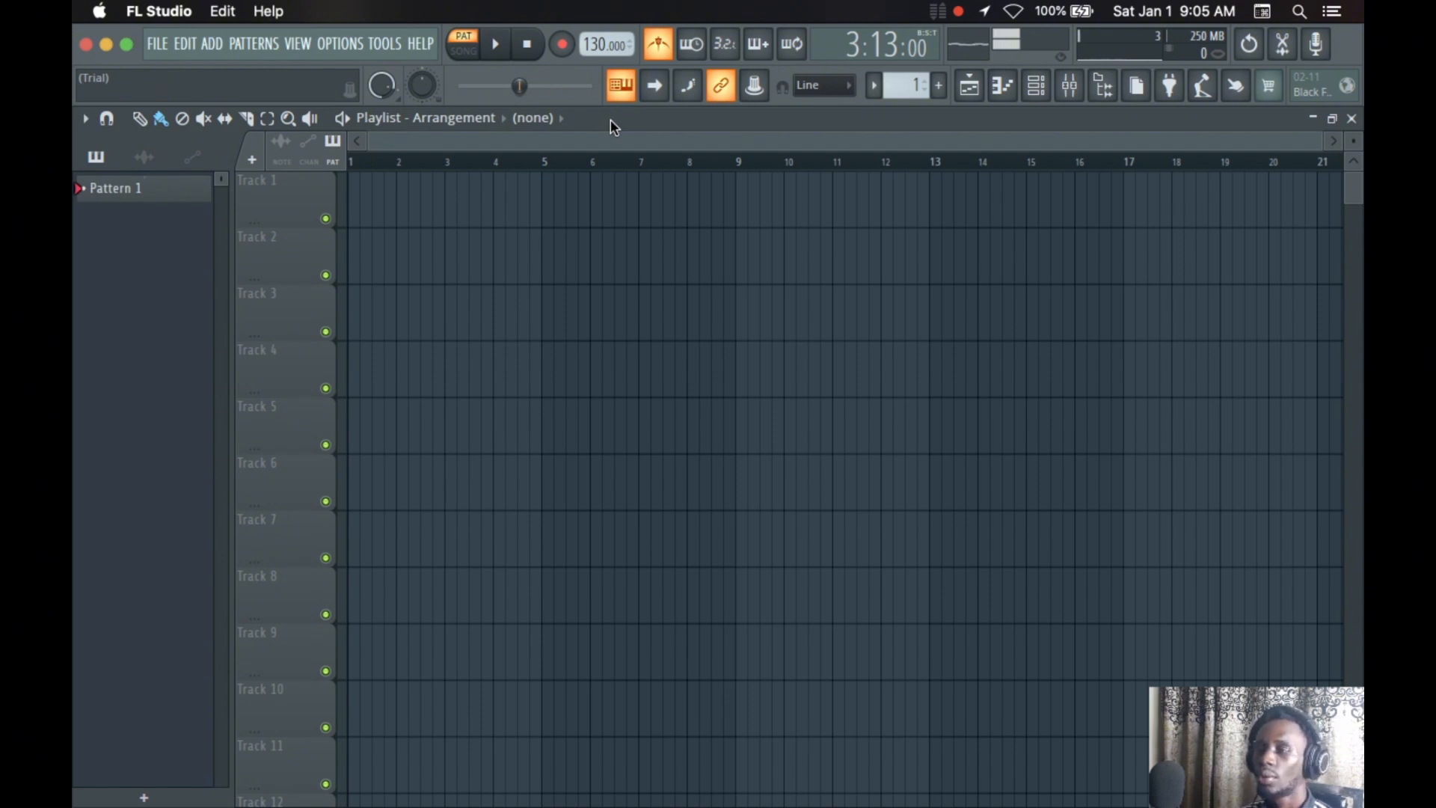
Open the channel rack and switch the first step of the 808 Kick channel on and back off
left_click(1044, 96)
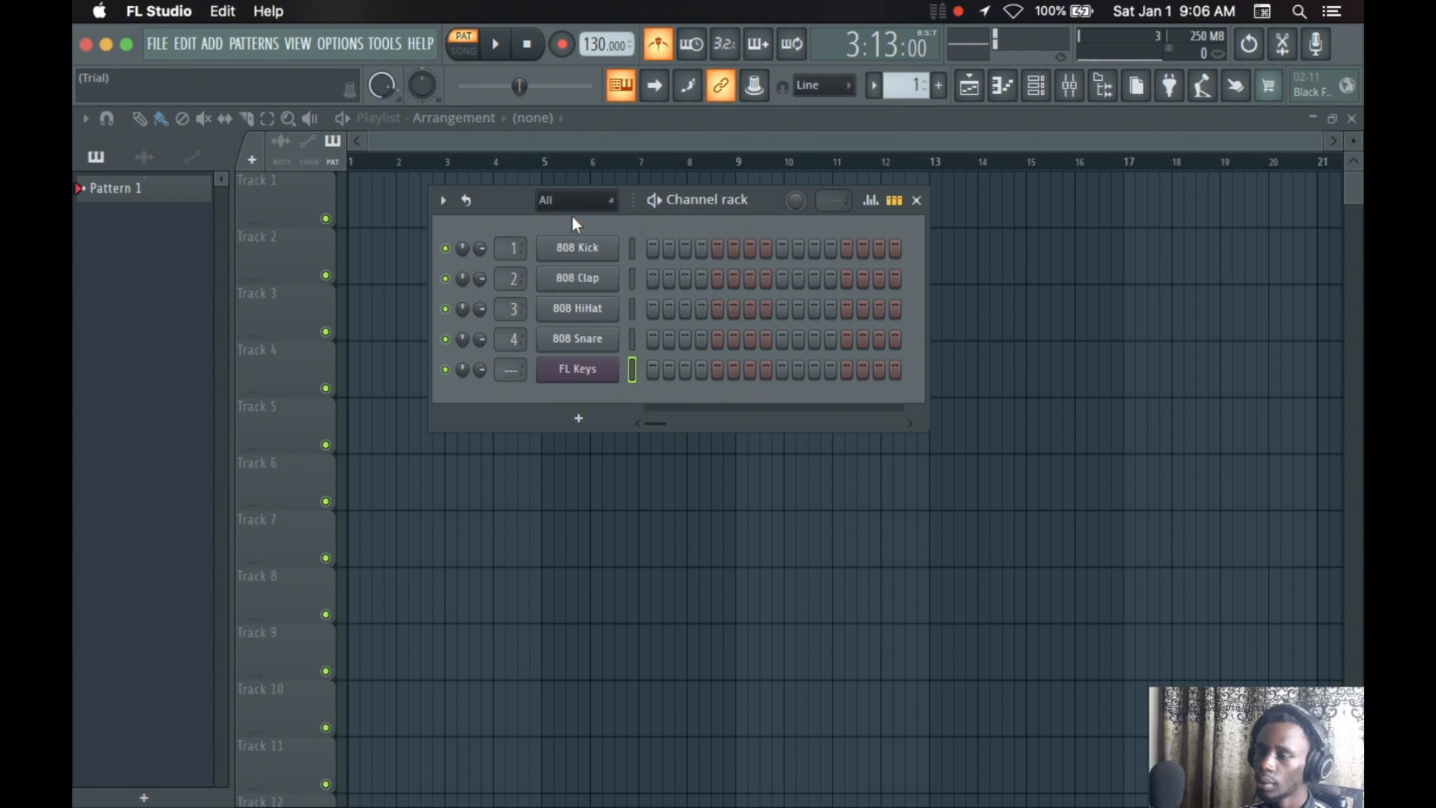
left_click(653, 252)
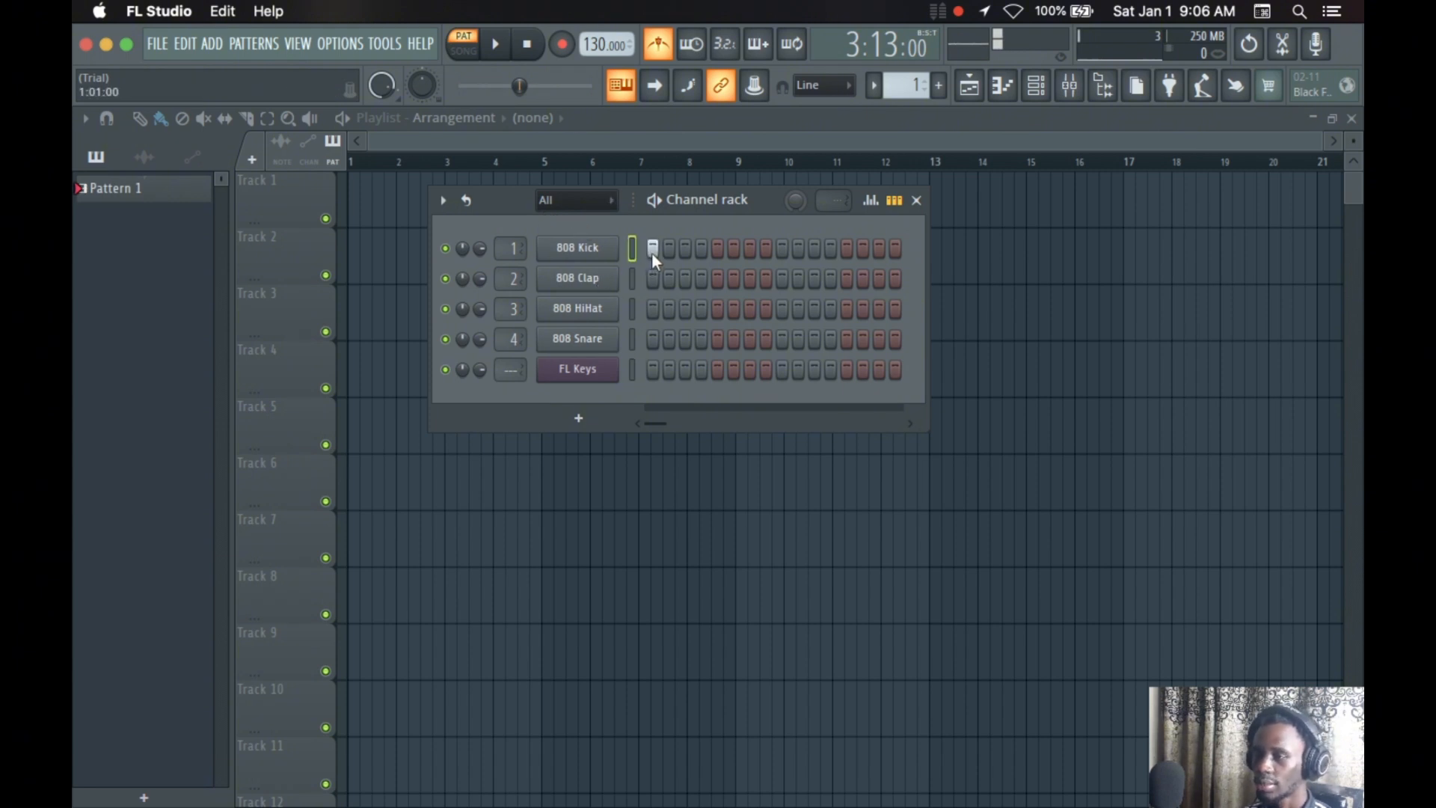
left_click(651, 250)
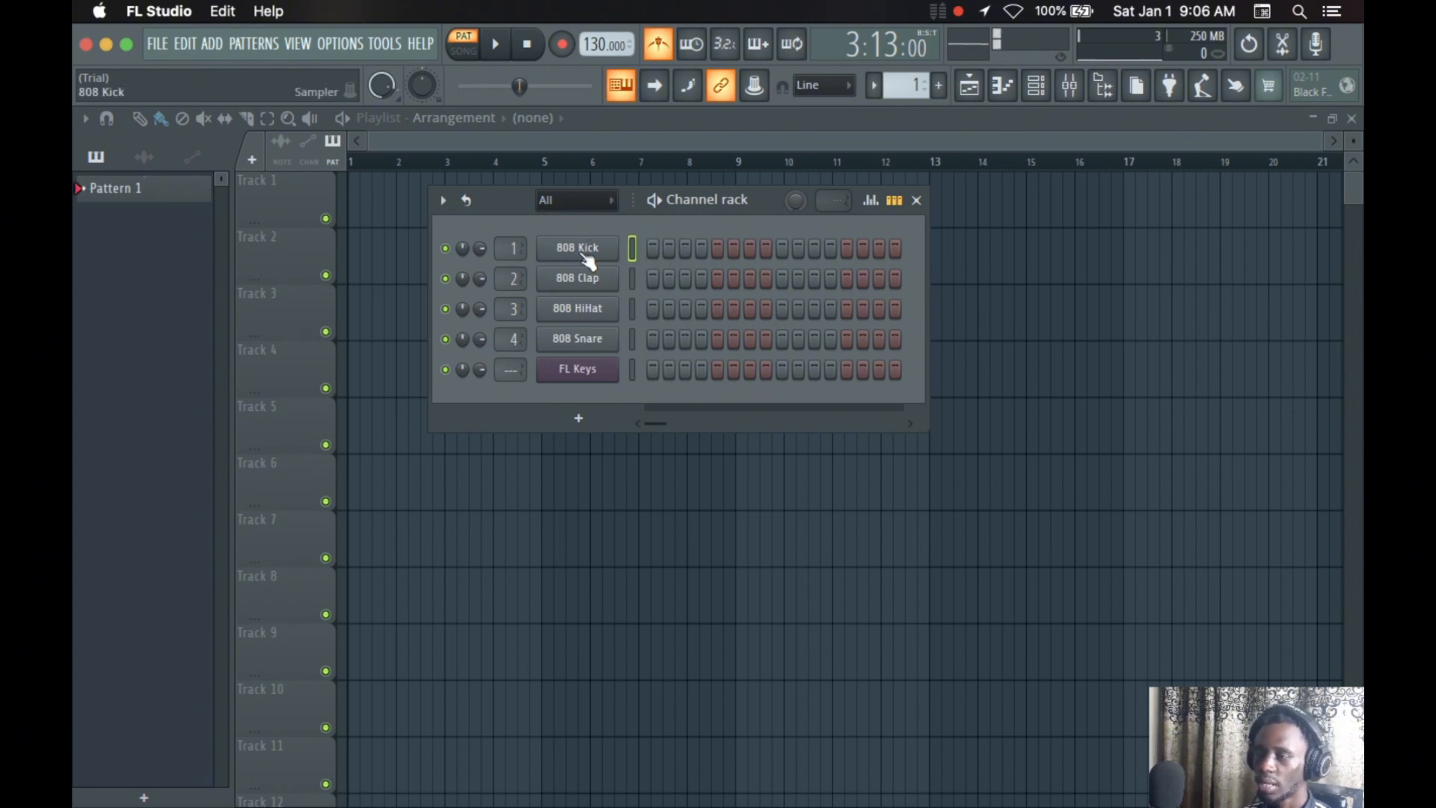
View the 808 Kick channel's piano roll and return to the playlist
right_click(584, 255)
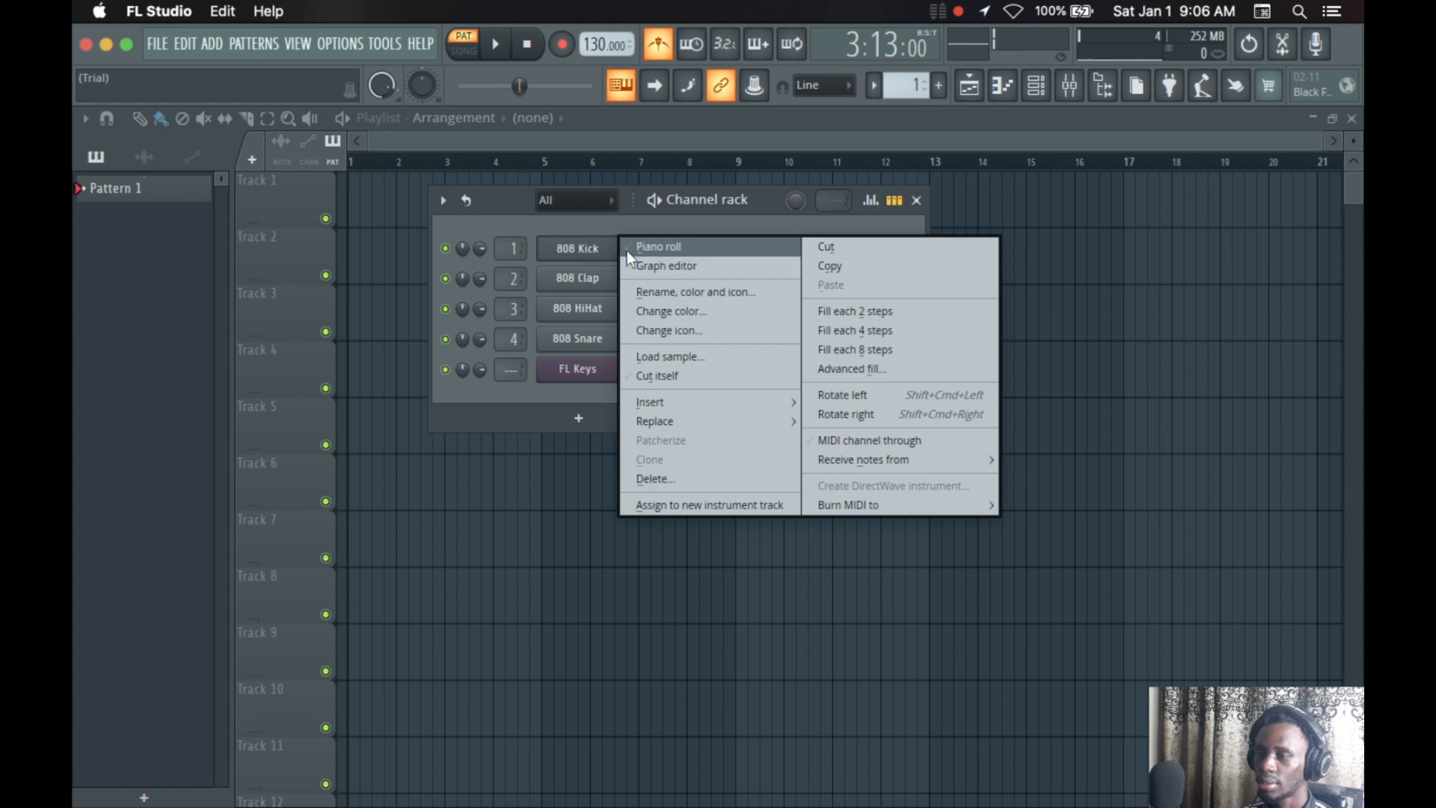
left_click(668, 248)
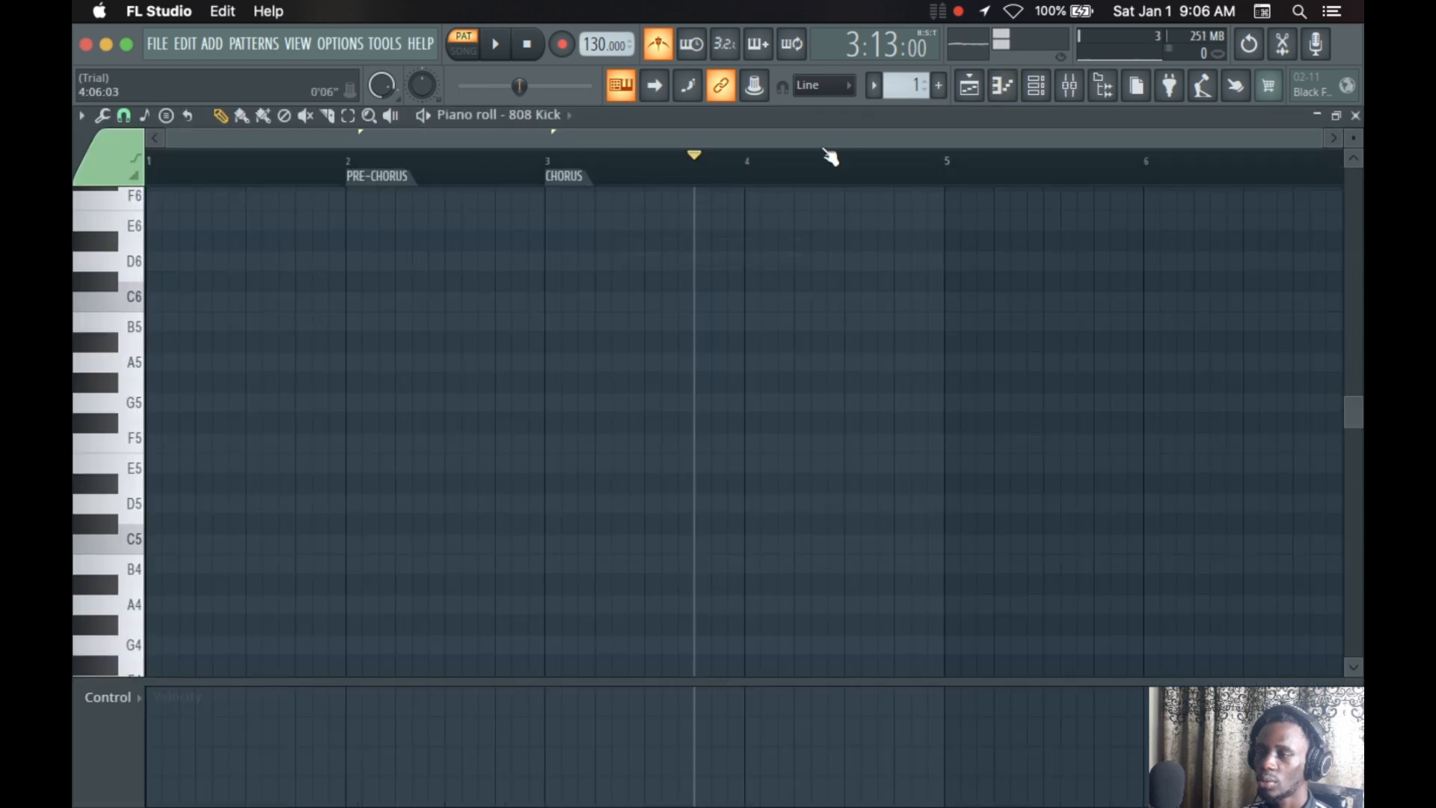
left_click(969, 93)
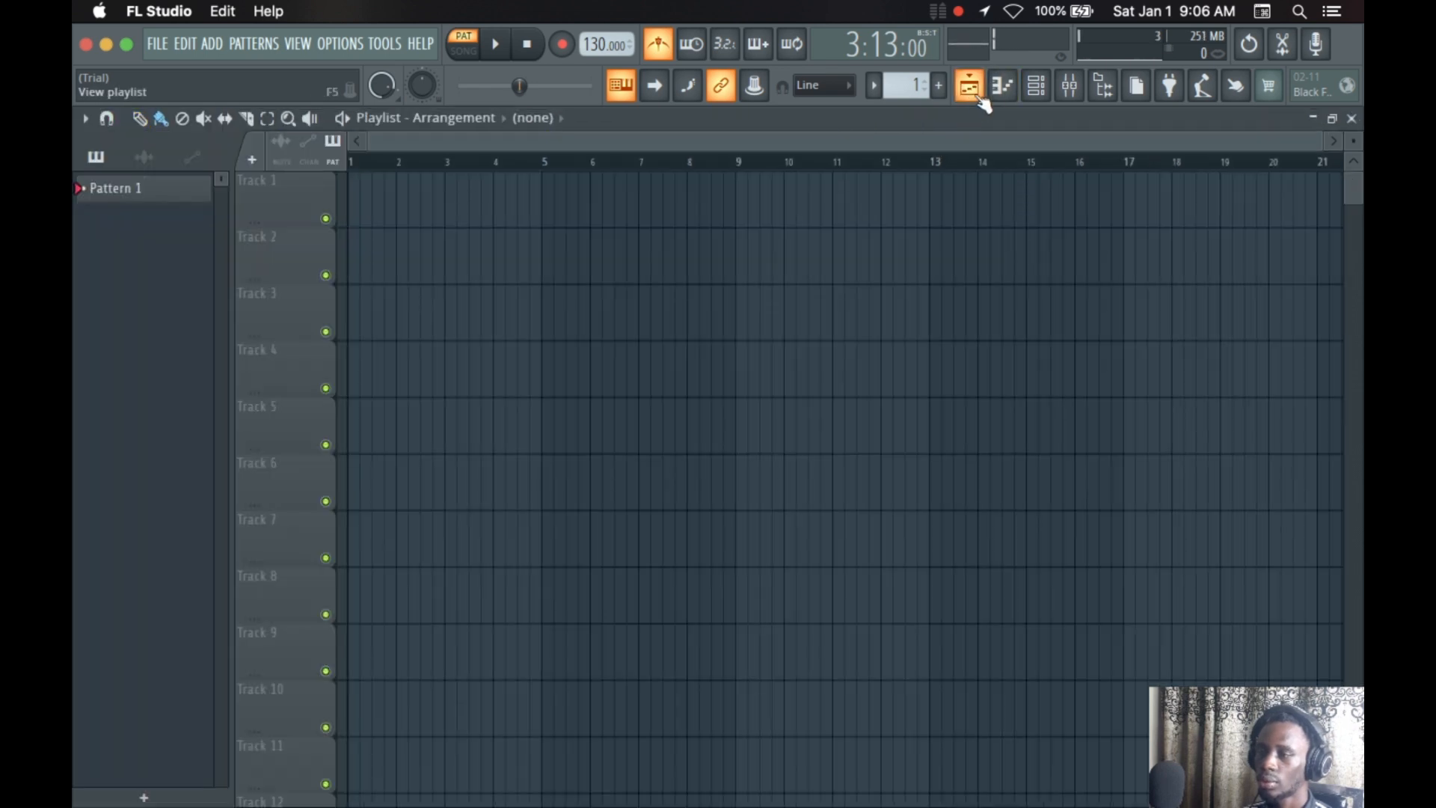
Show the graph editor for the 808 Kick channel, then close the channel rack
left_click(1041, 90)
right_click(616, 243)
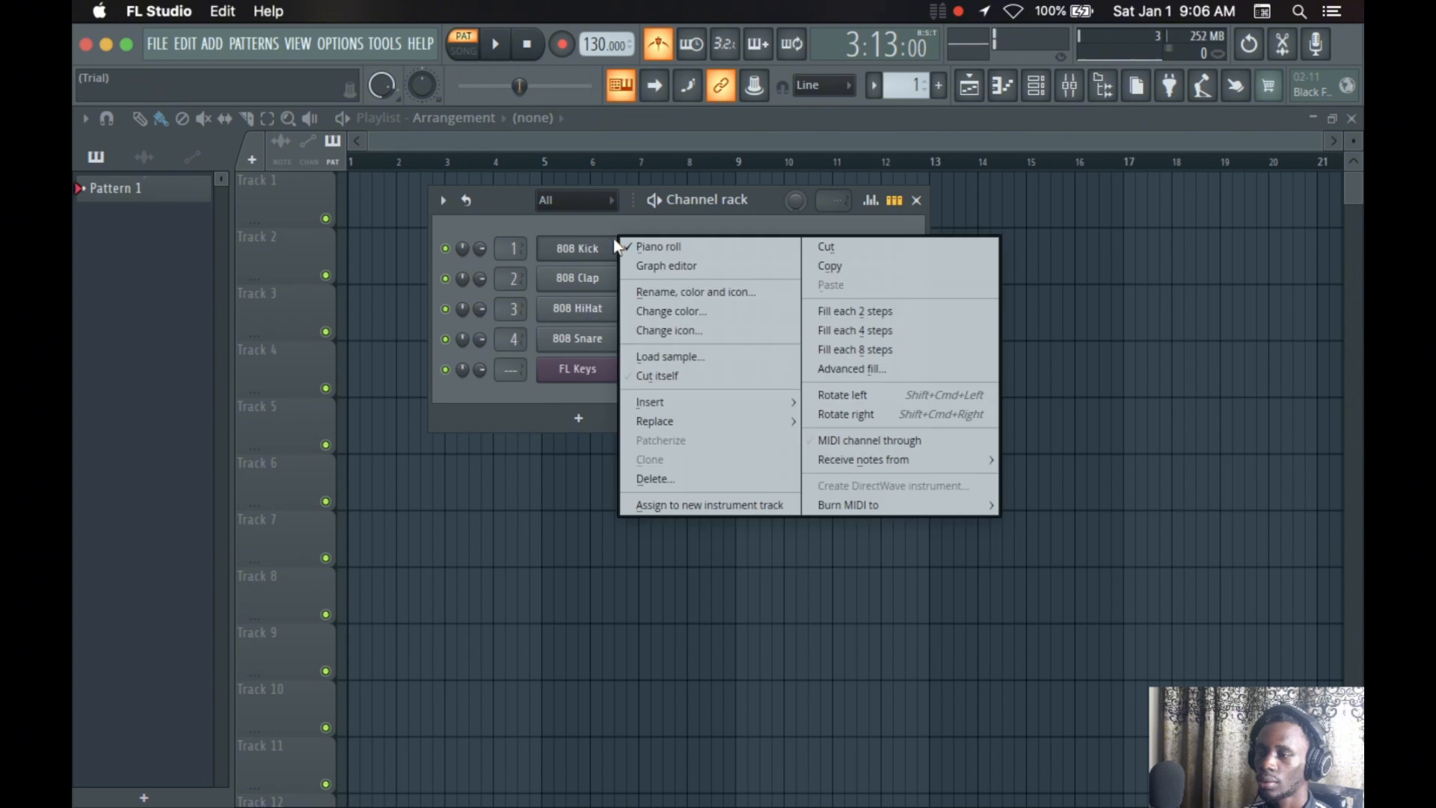
left_click(693, 266)
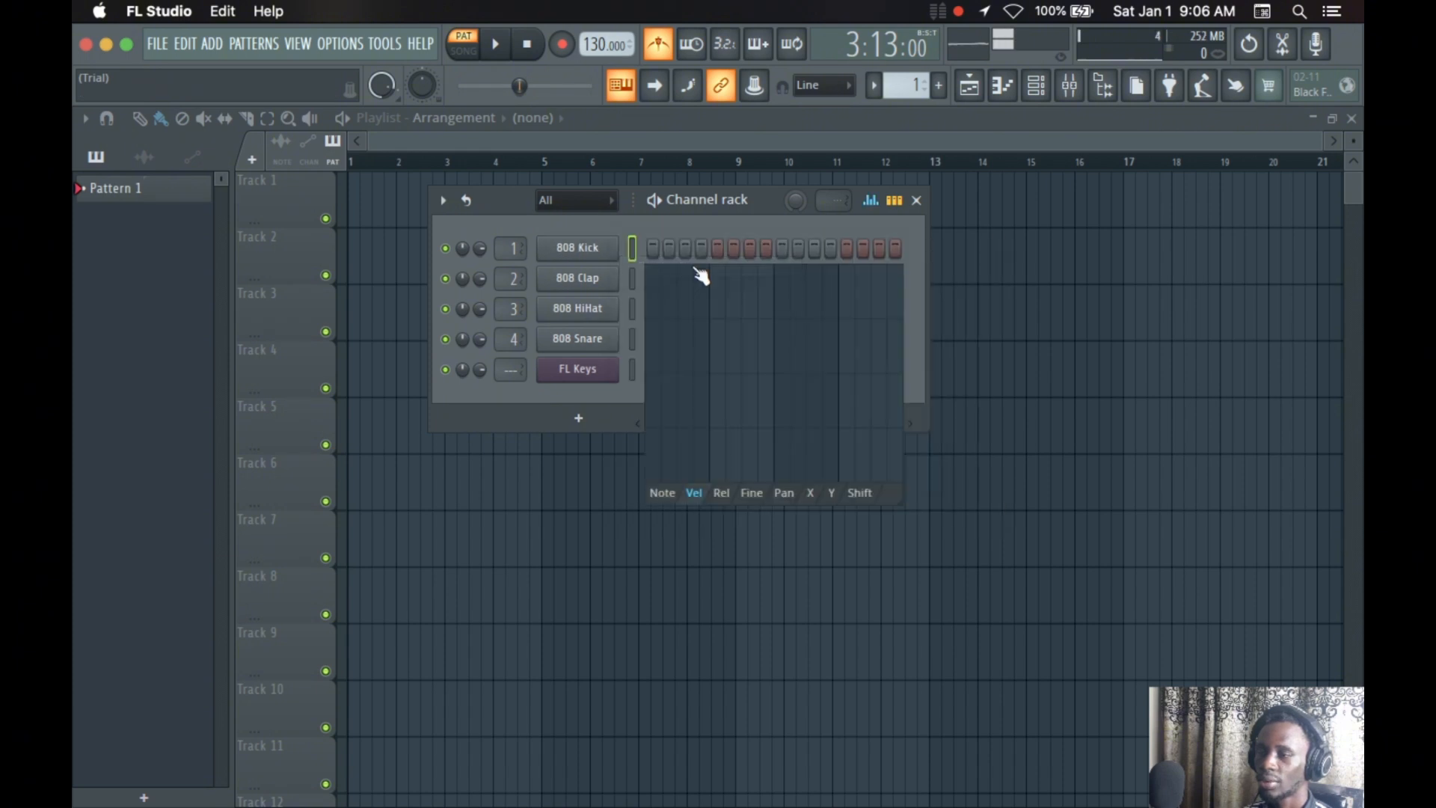
left_click(916, 200)
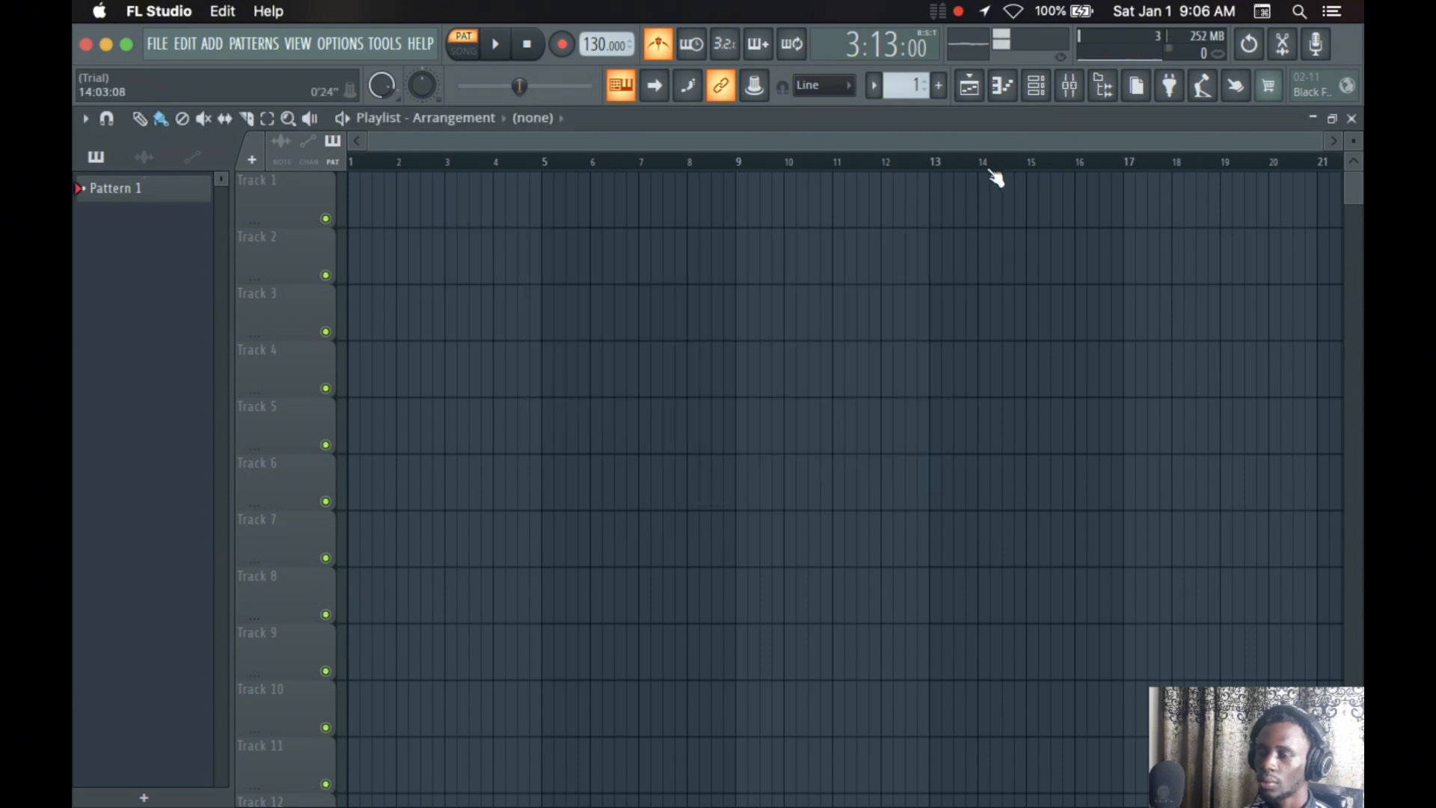
Reopen the channel rack and toggle its graph editor on and off, leaving it hidden
left_click(1036, 85)
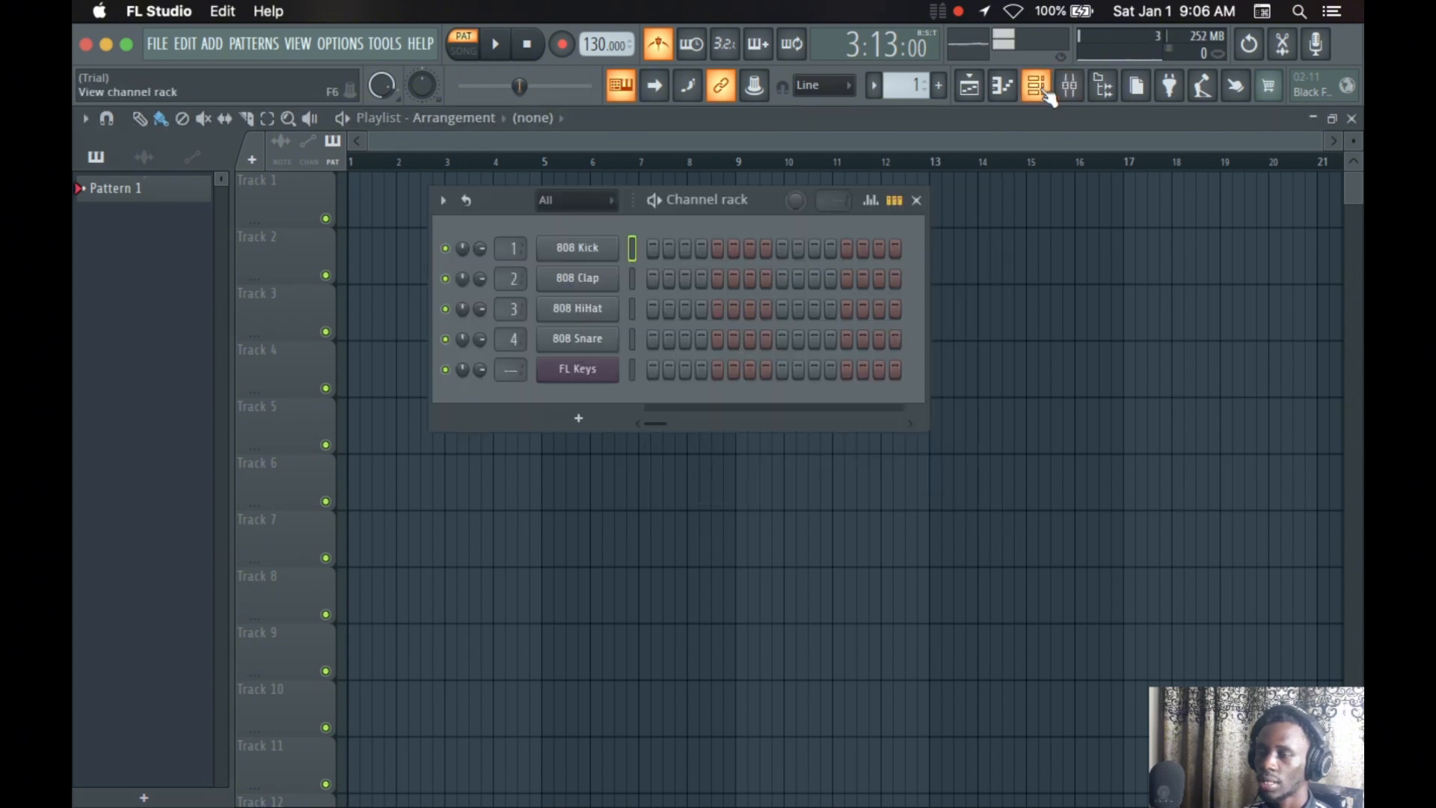
left_click(877, 202)
left_click(885, 207)
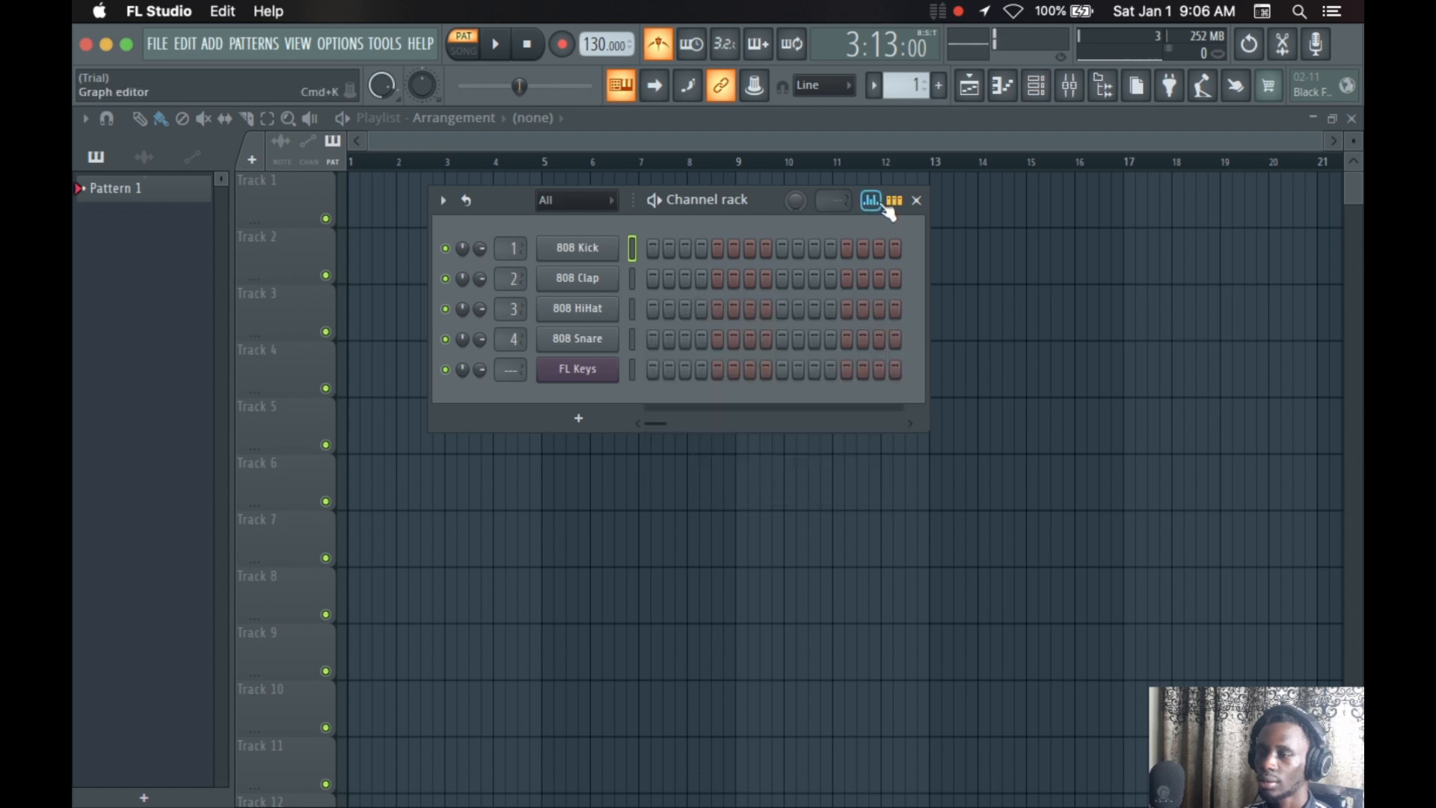
left_click(885, 207)
left_click(887, 211)
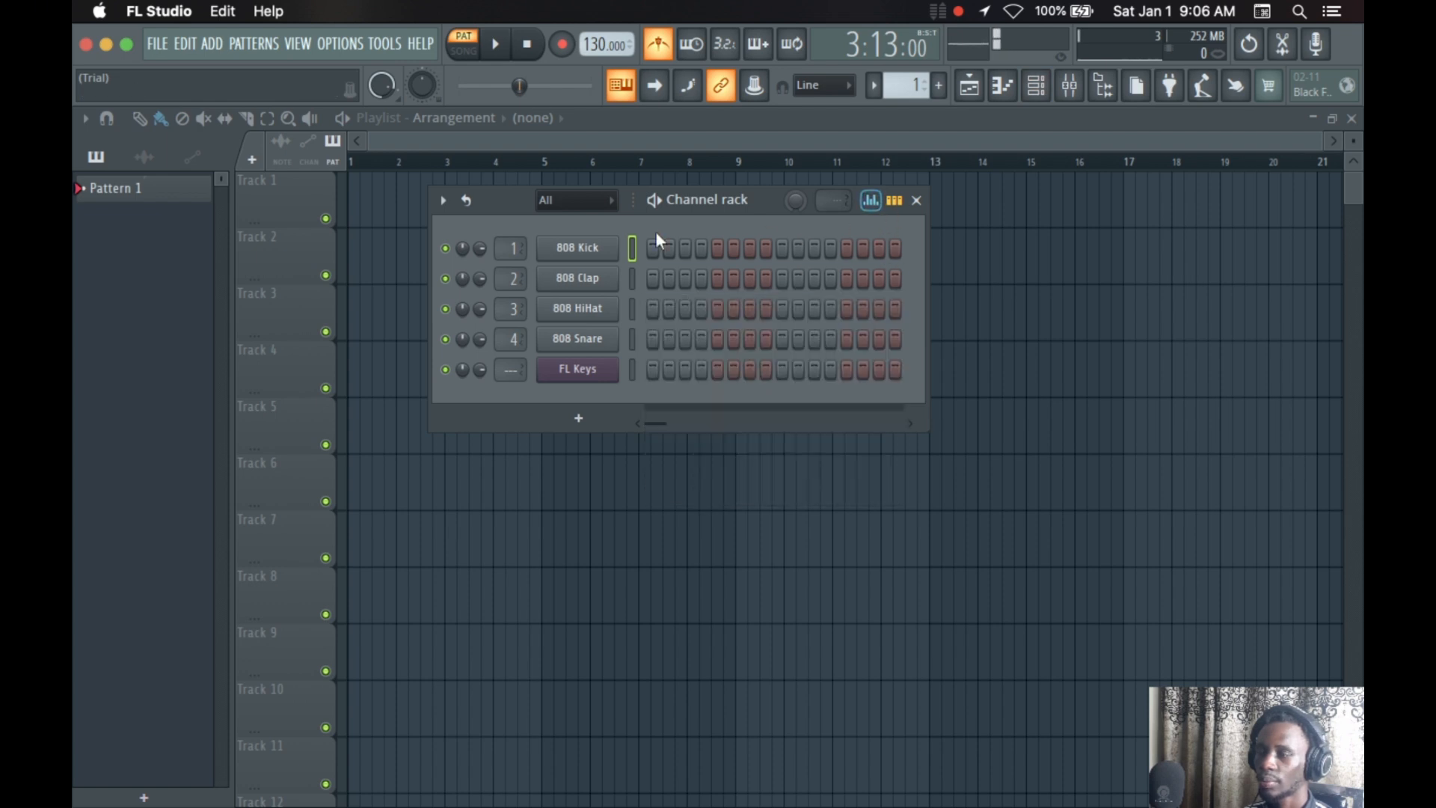
Rename the 808 Kick channel to KICK
right_click(585, 240)
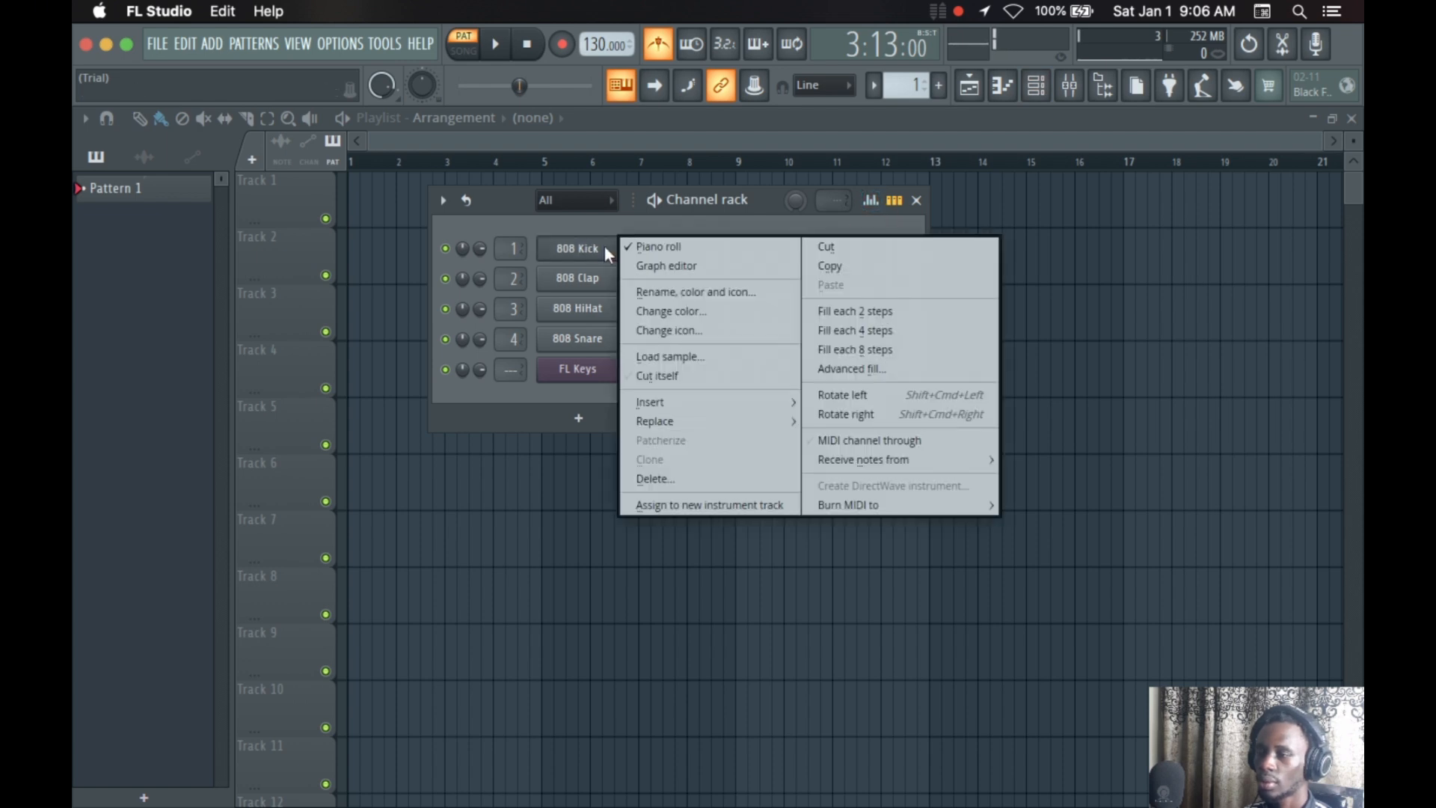
left_click(680, 291)
key("BackSpace")
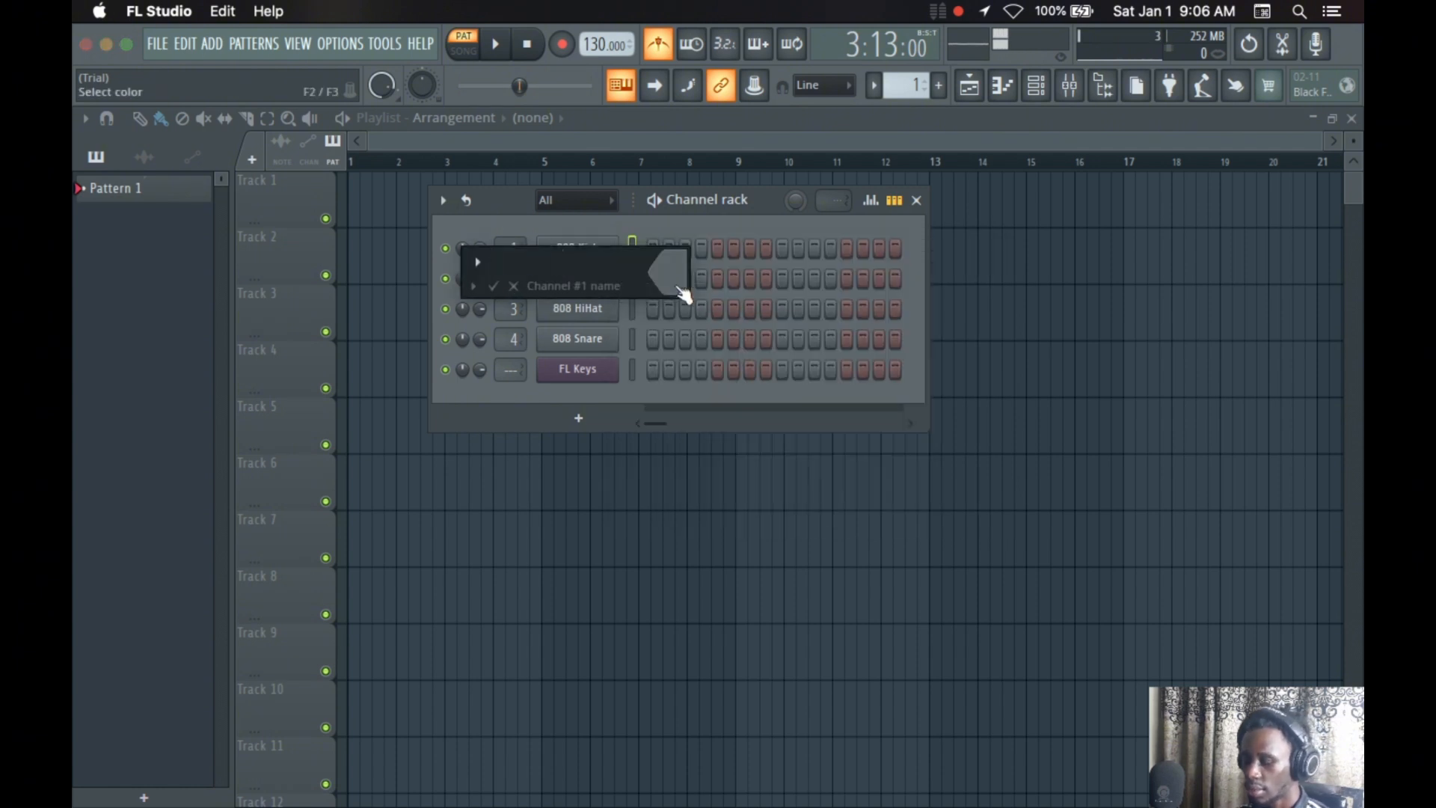
type("KICK")
key("Return")
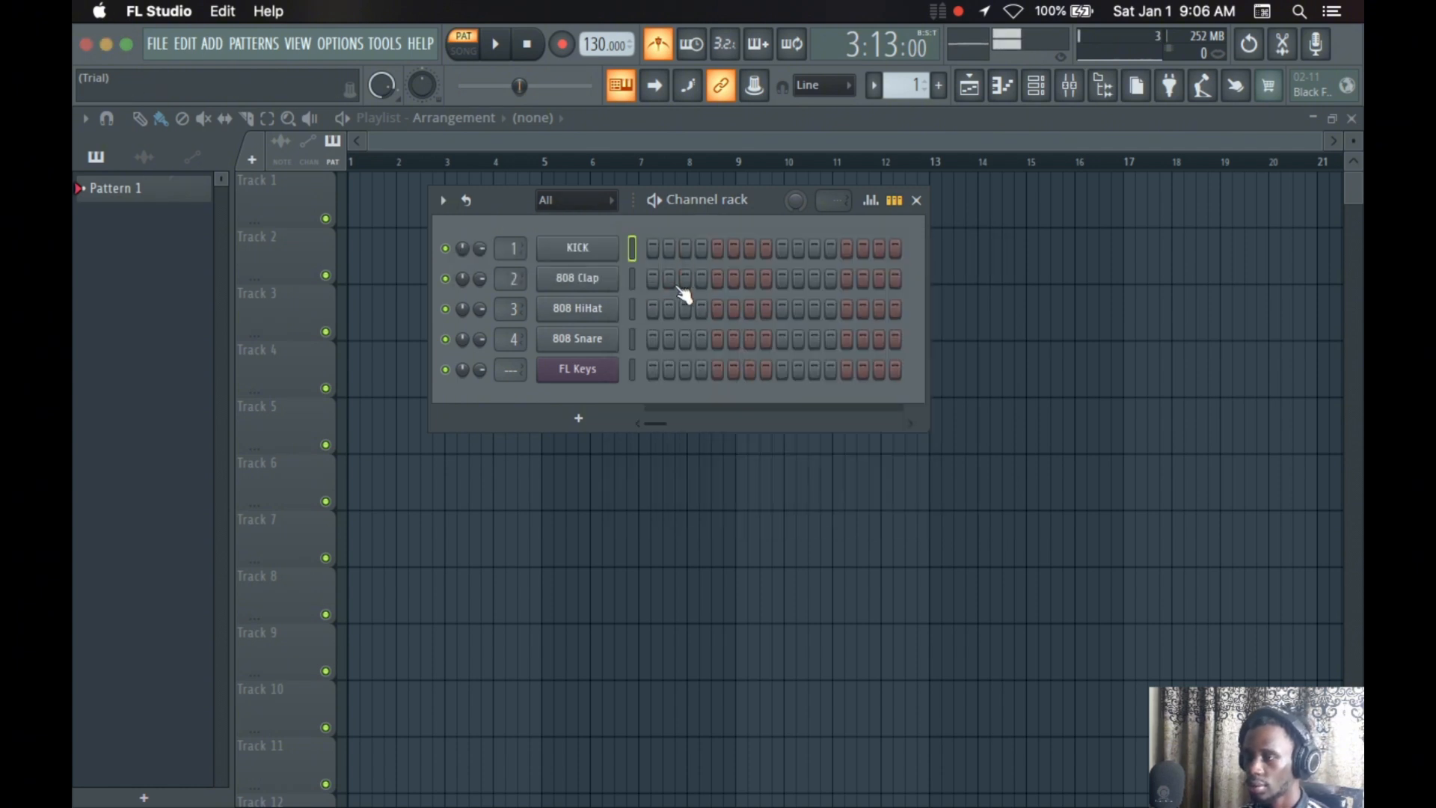
Open the file browser for loading a sample into the KICK channel and cancel it
right_click(615, 239)
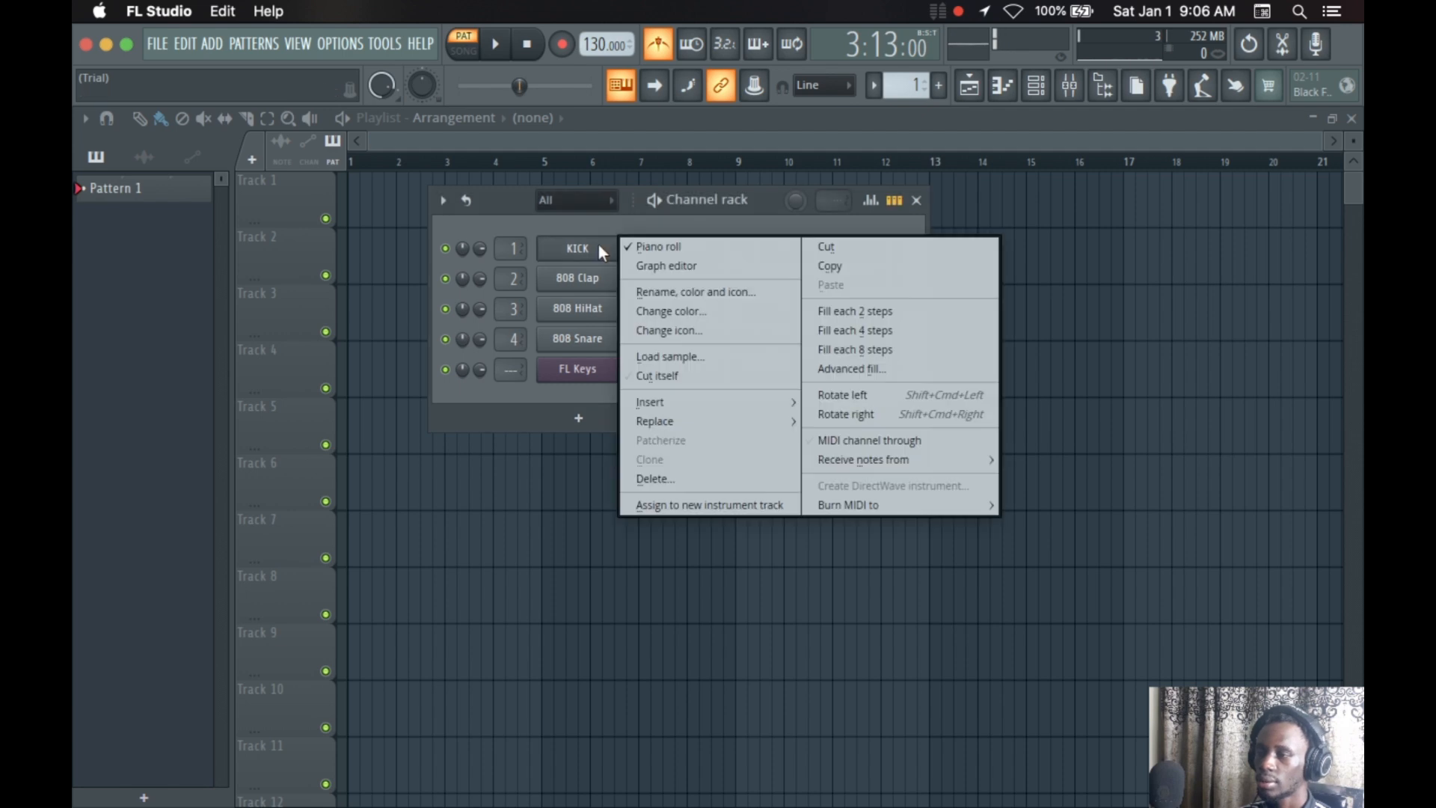
left_click(657, 359)
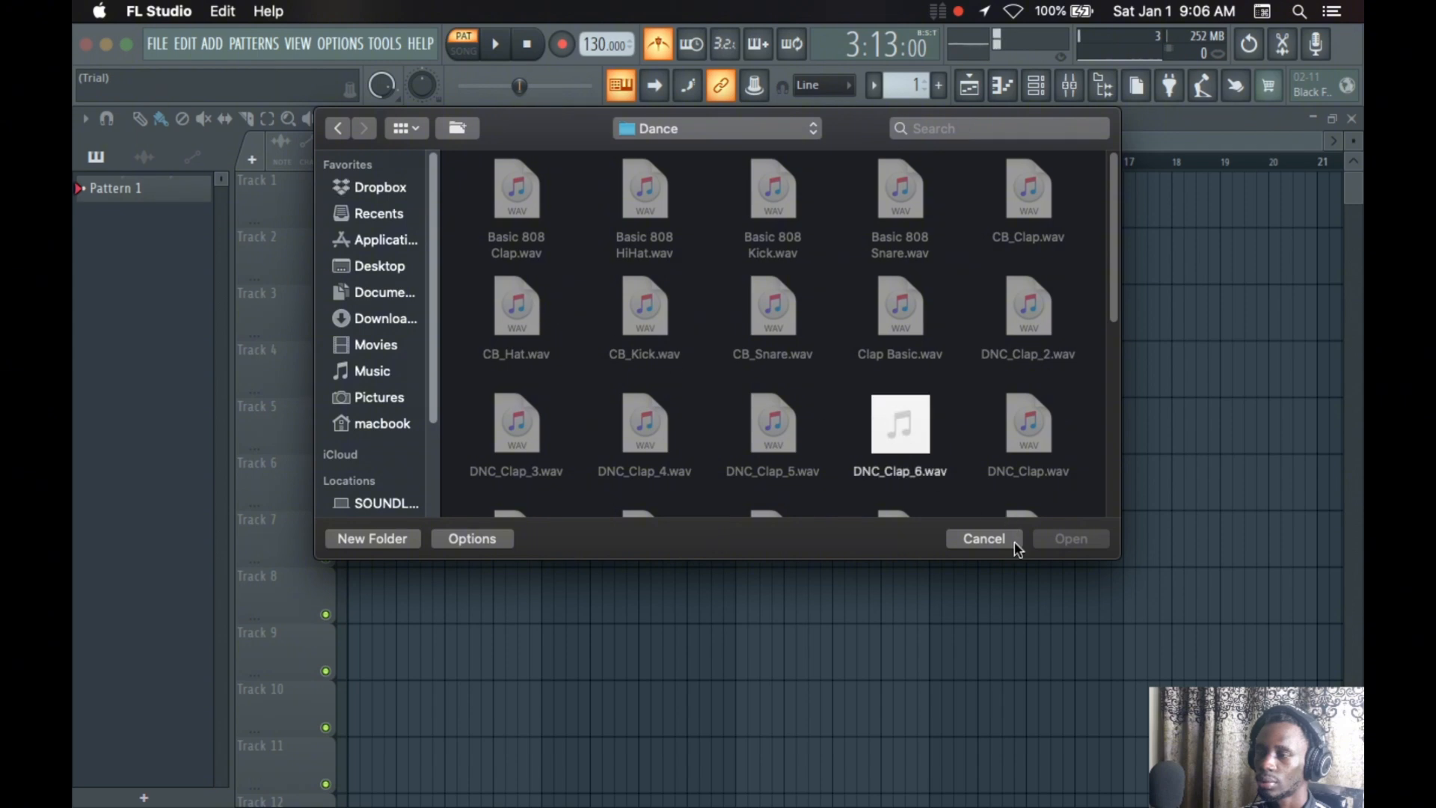
left_click(984, 539)
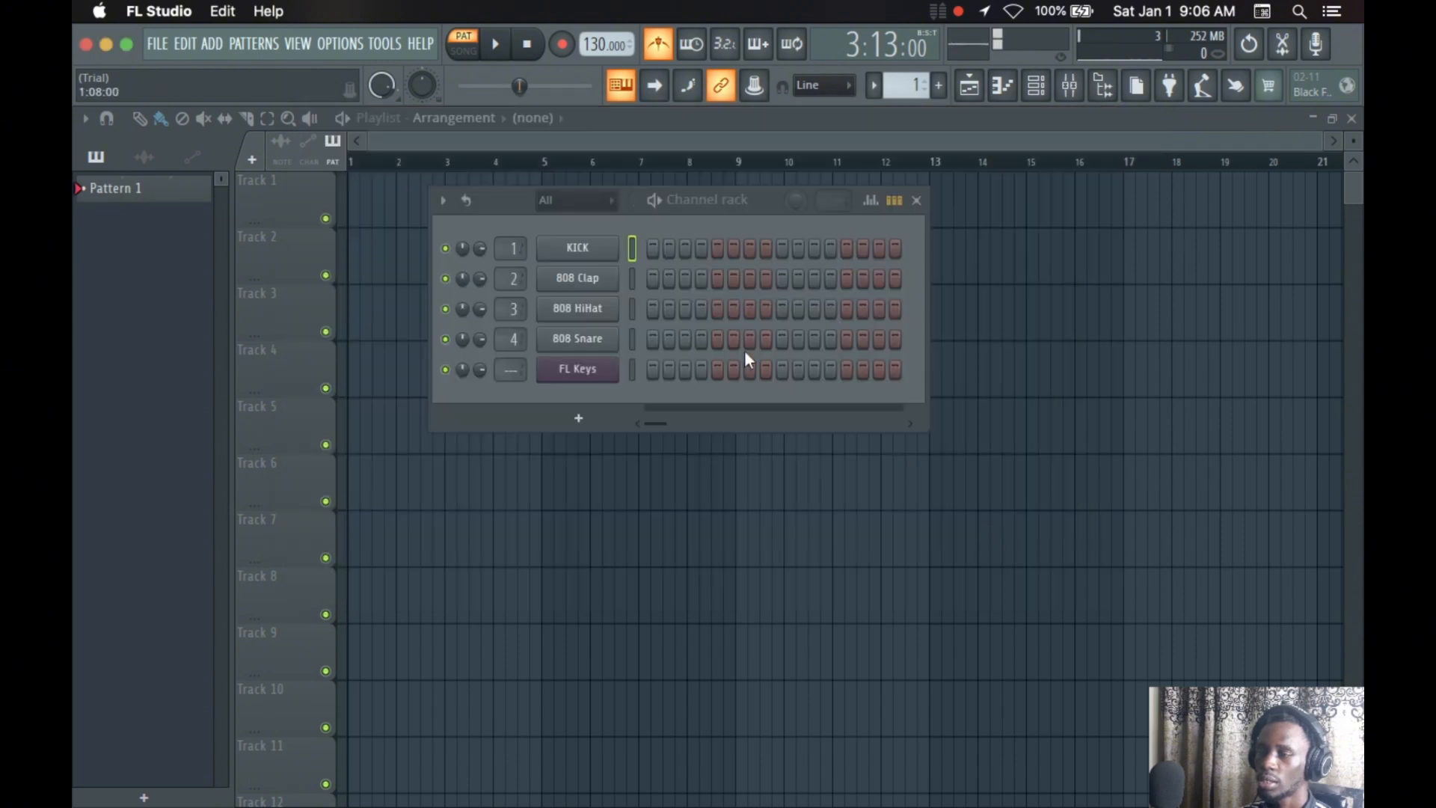
Enable the Cut itself option for the KICK channel and disable it again
right_click(573, 251)
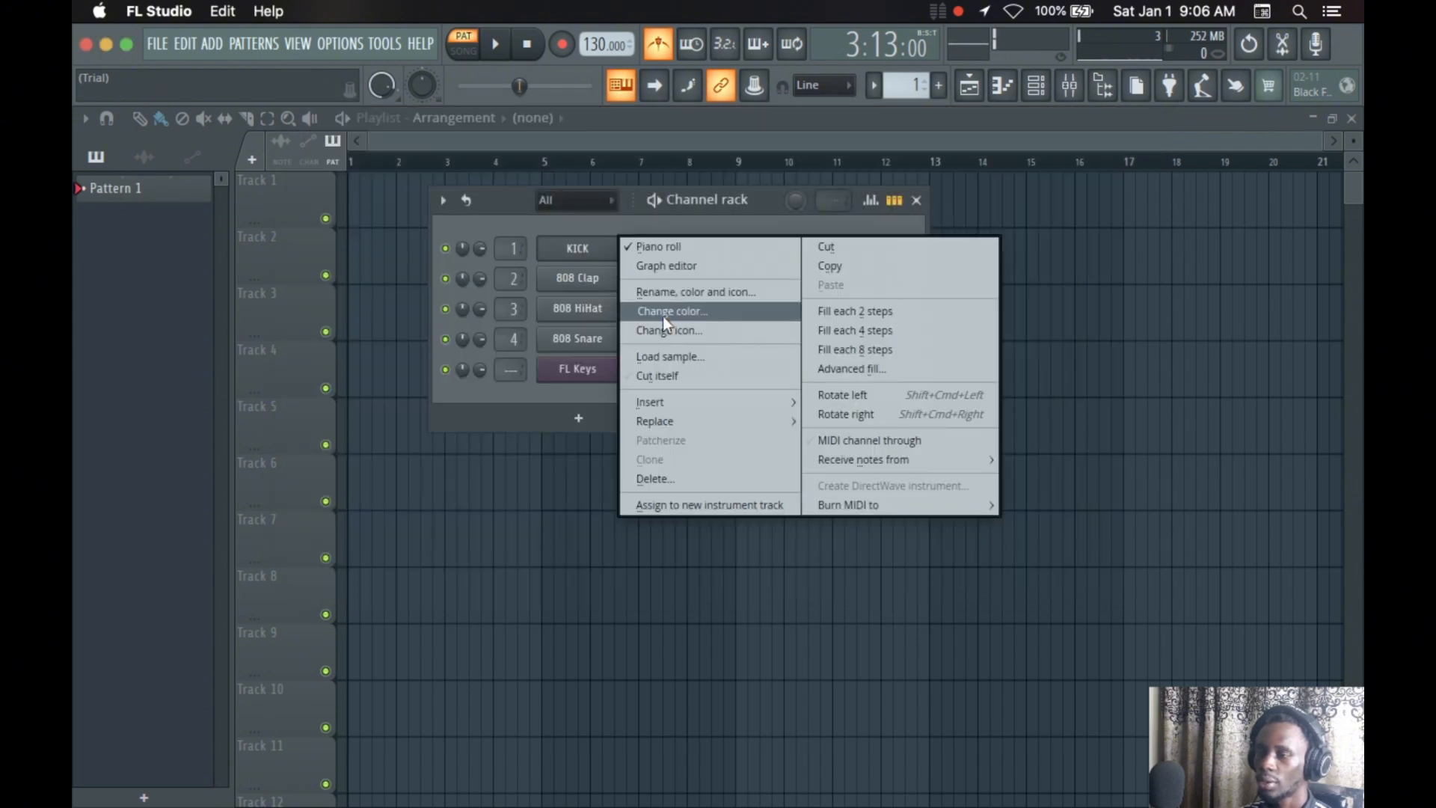
left_click(680, 375)
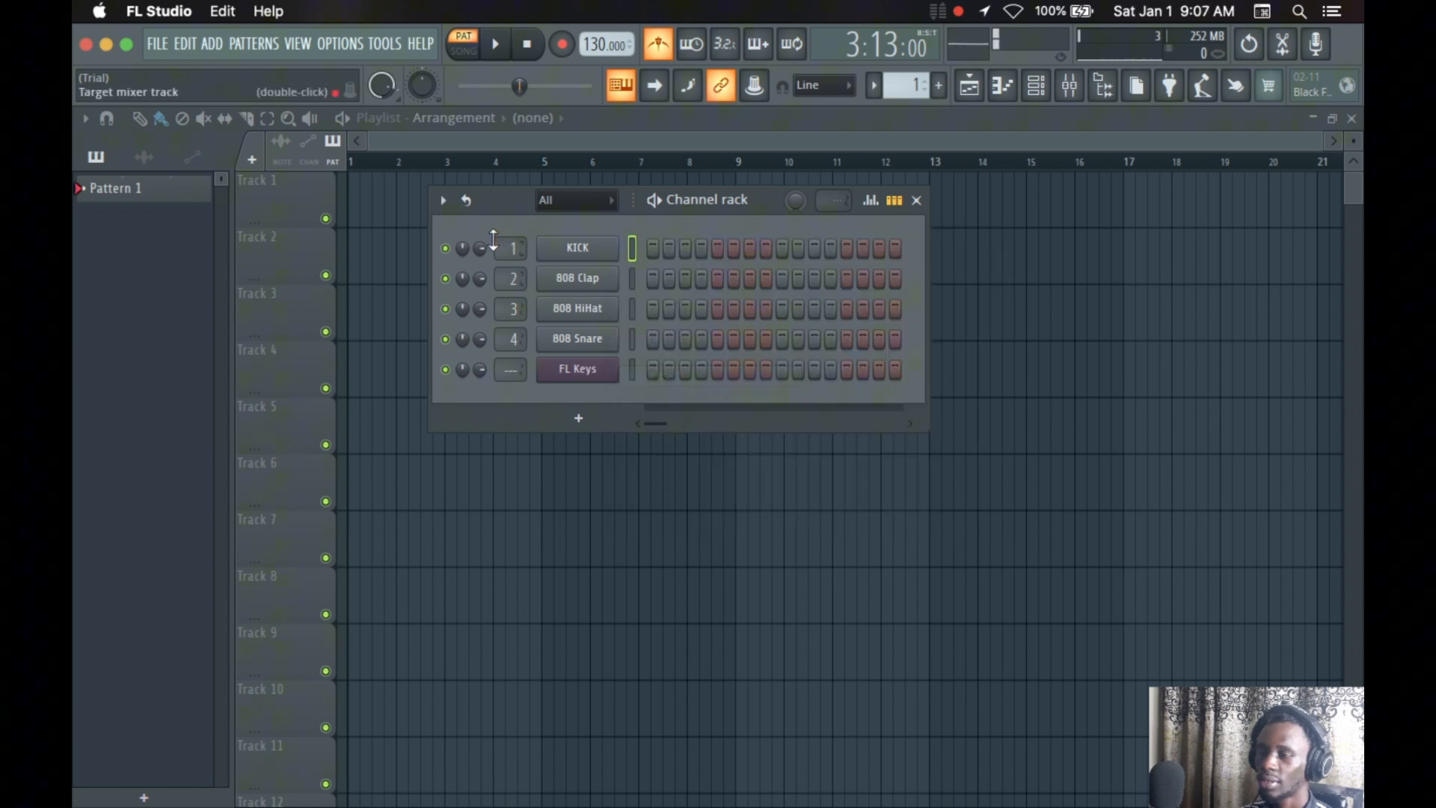
right_click(557, 249)
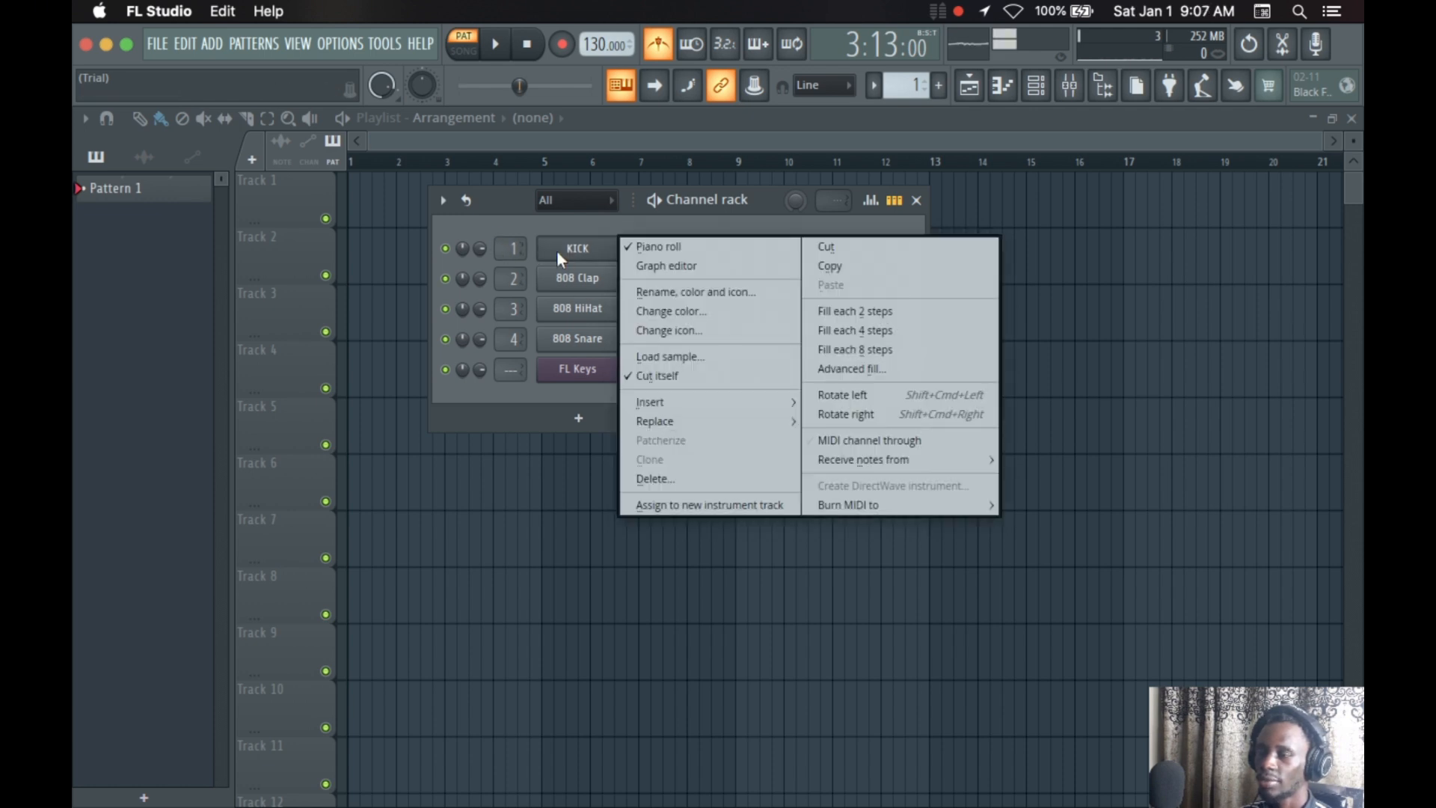
left_click(674, 379)
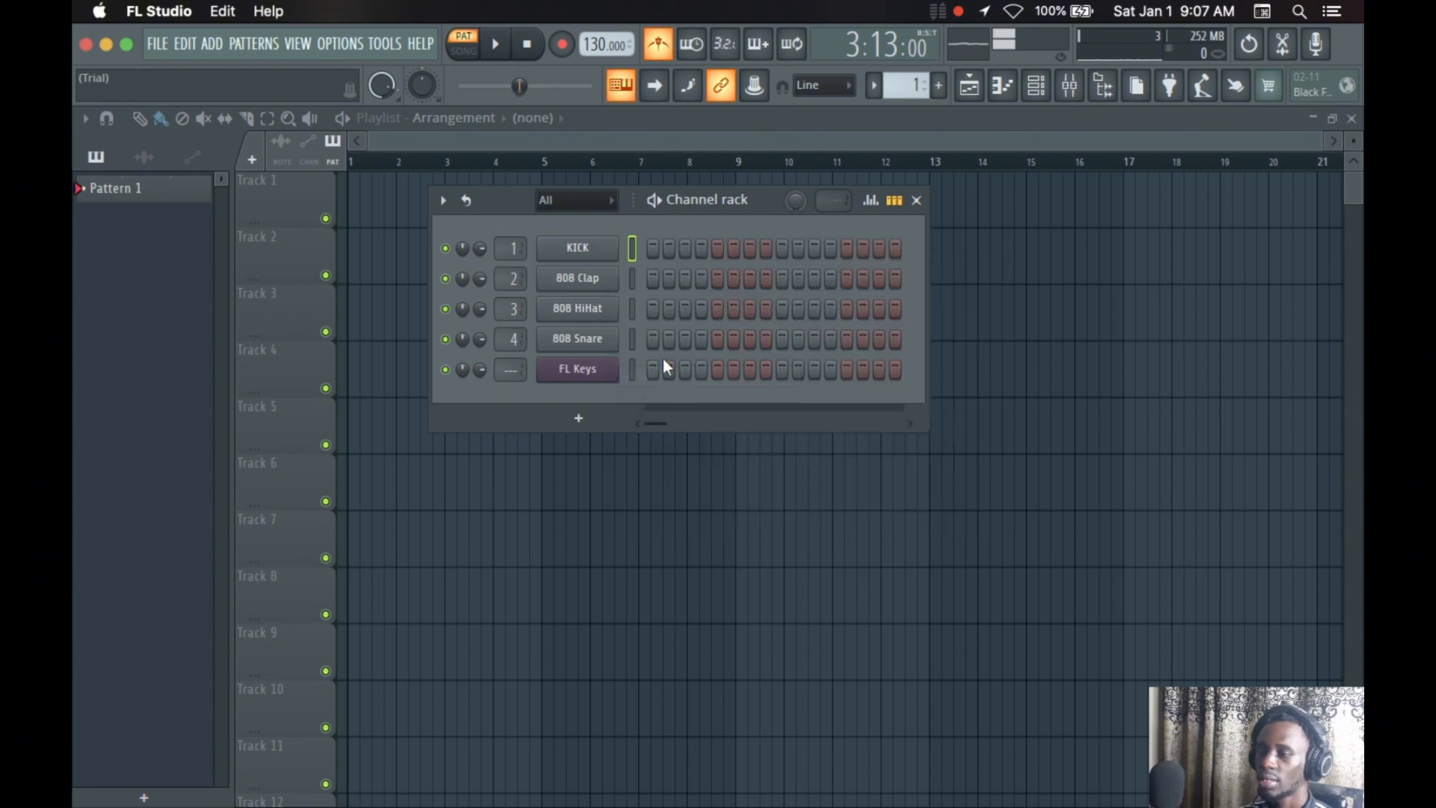
Look over the plugins offered for replacing the KICK channel and dismiss the list without choosing one
right_click(594, 253)
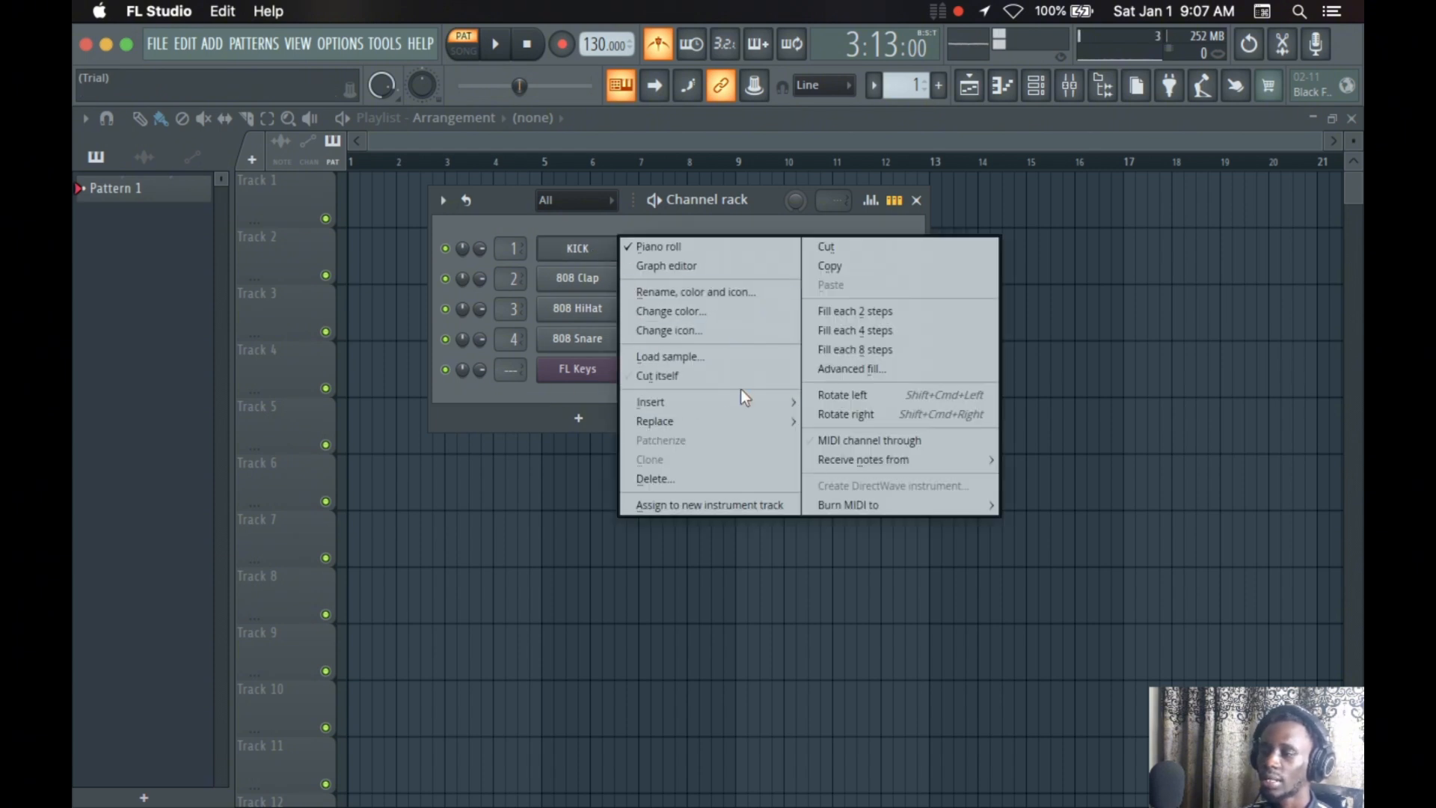
mouse_move(675, 417)
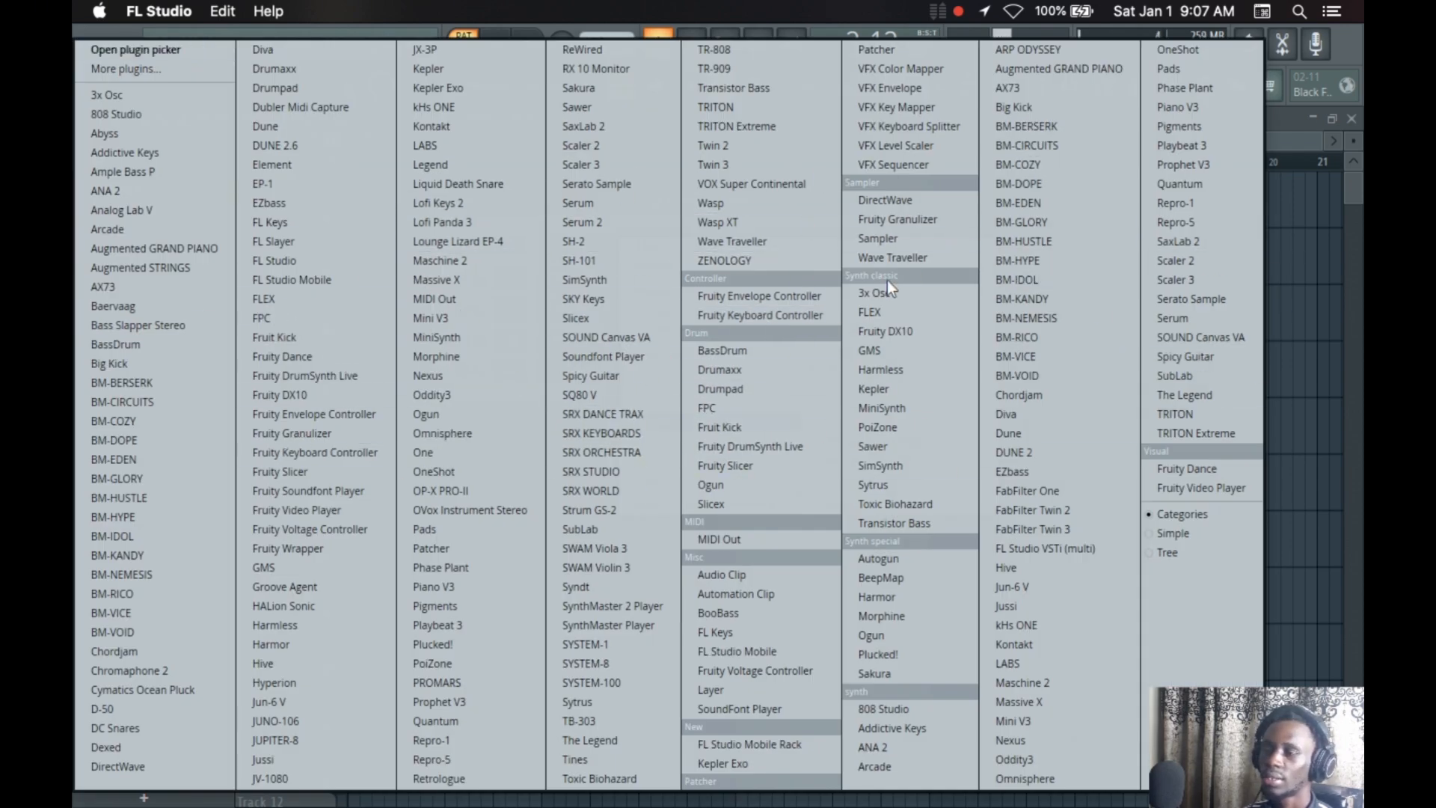
left_click(1300, 312)
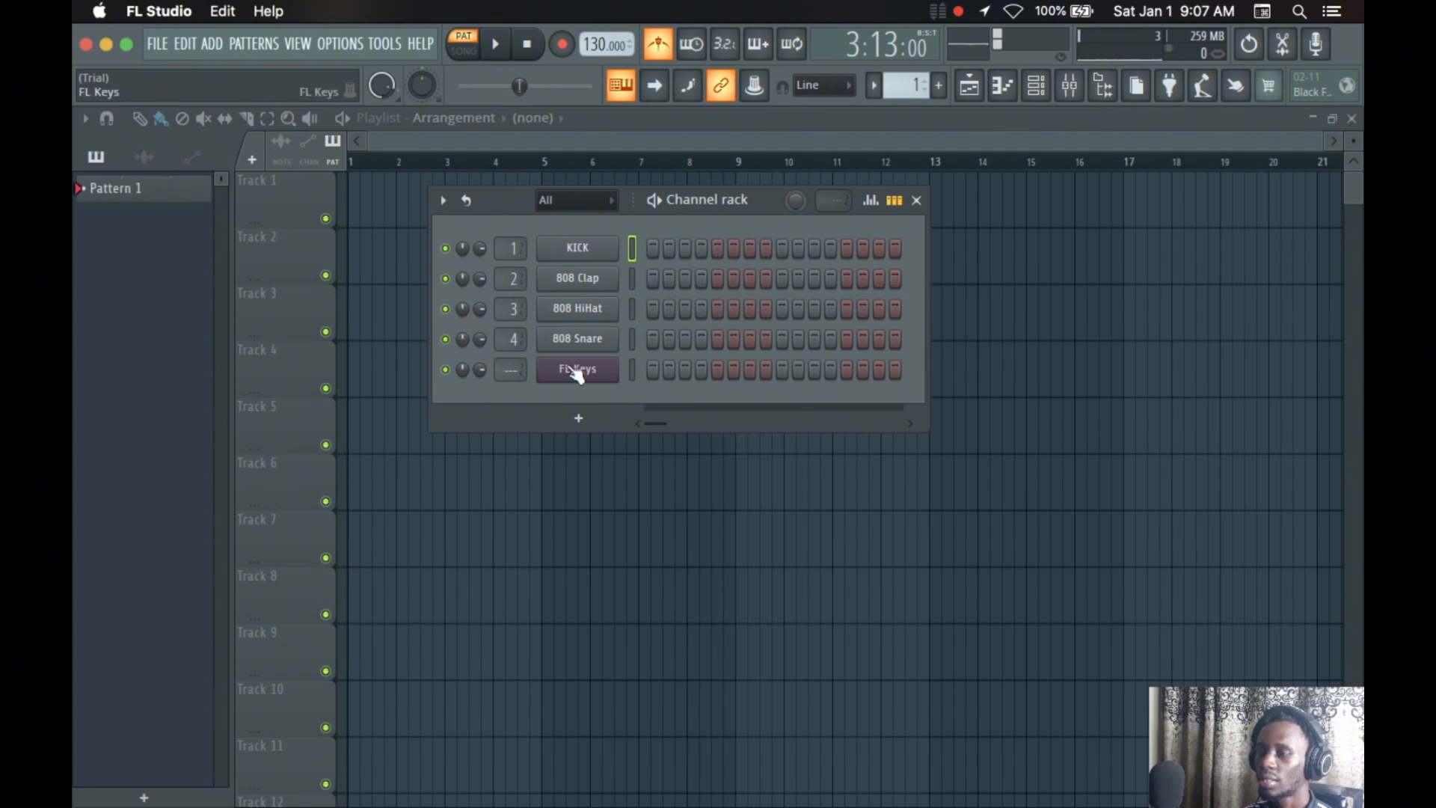
left_click(578, 416)
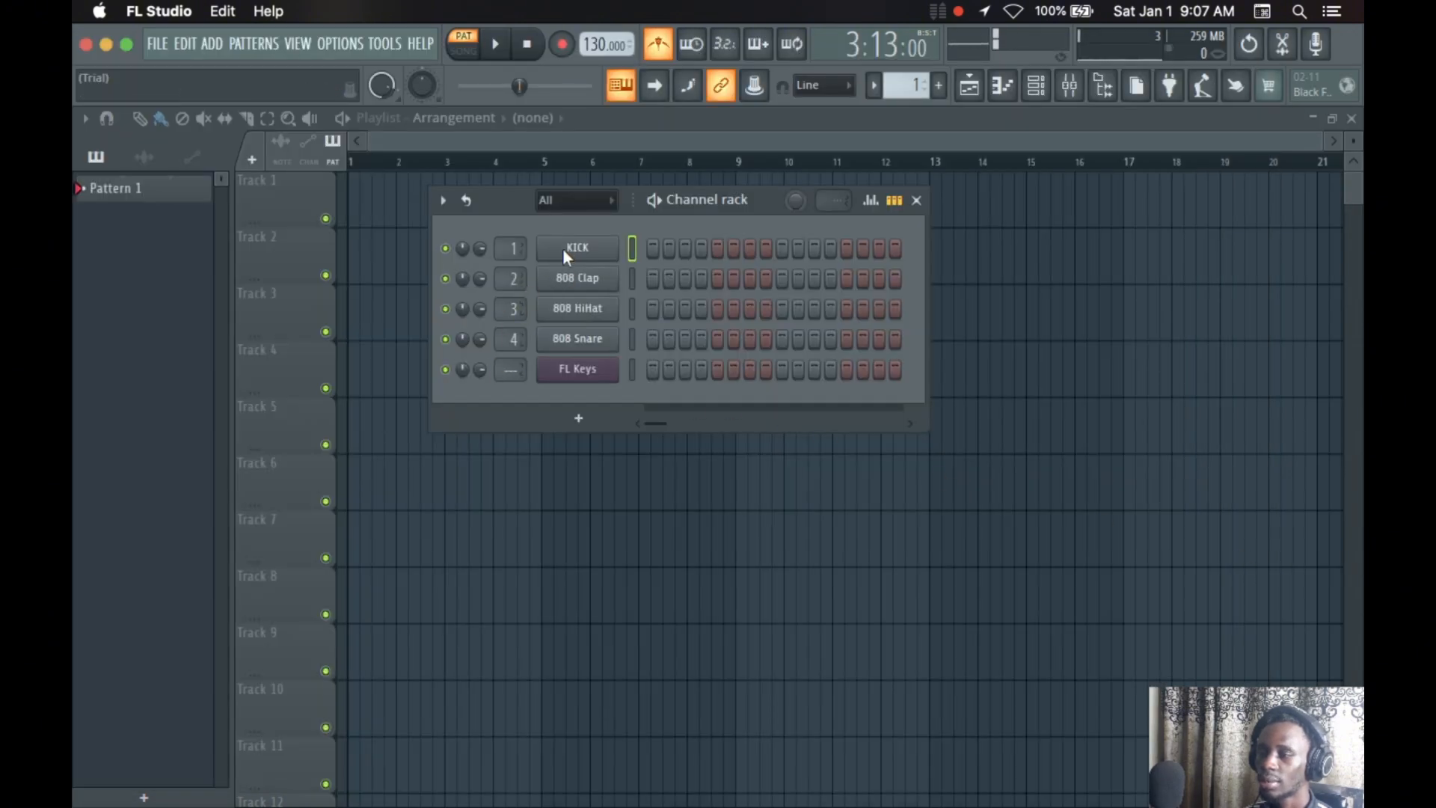
Examine the KICK channel's options for receiving notes, burning MIDI and replacing the instrument, without applying any
right_click(567, 256)
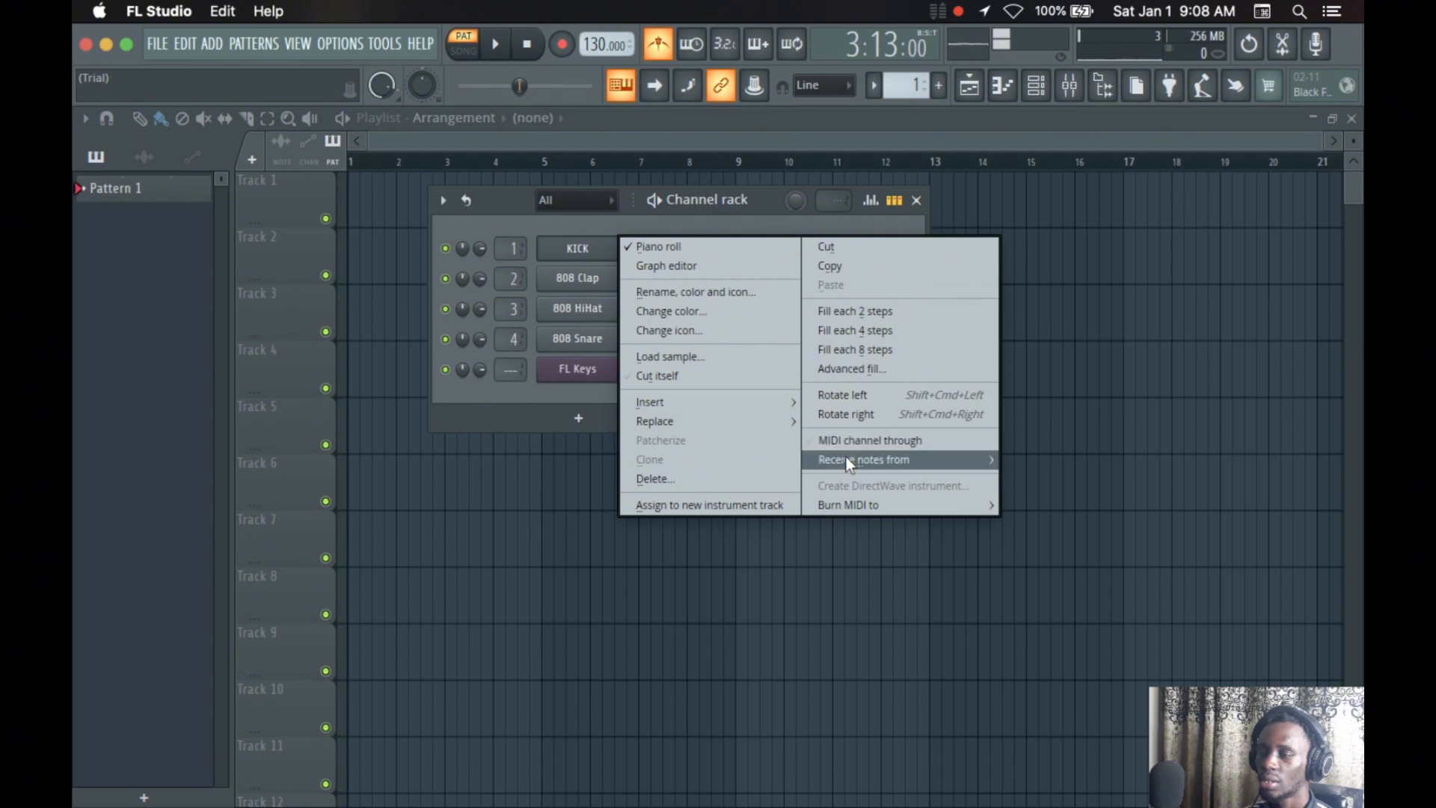
mouse_move(837, 459)
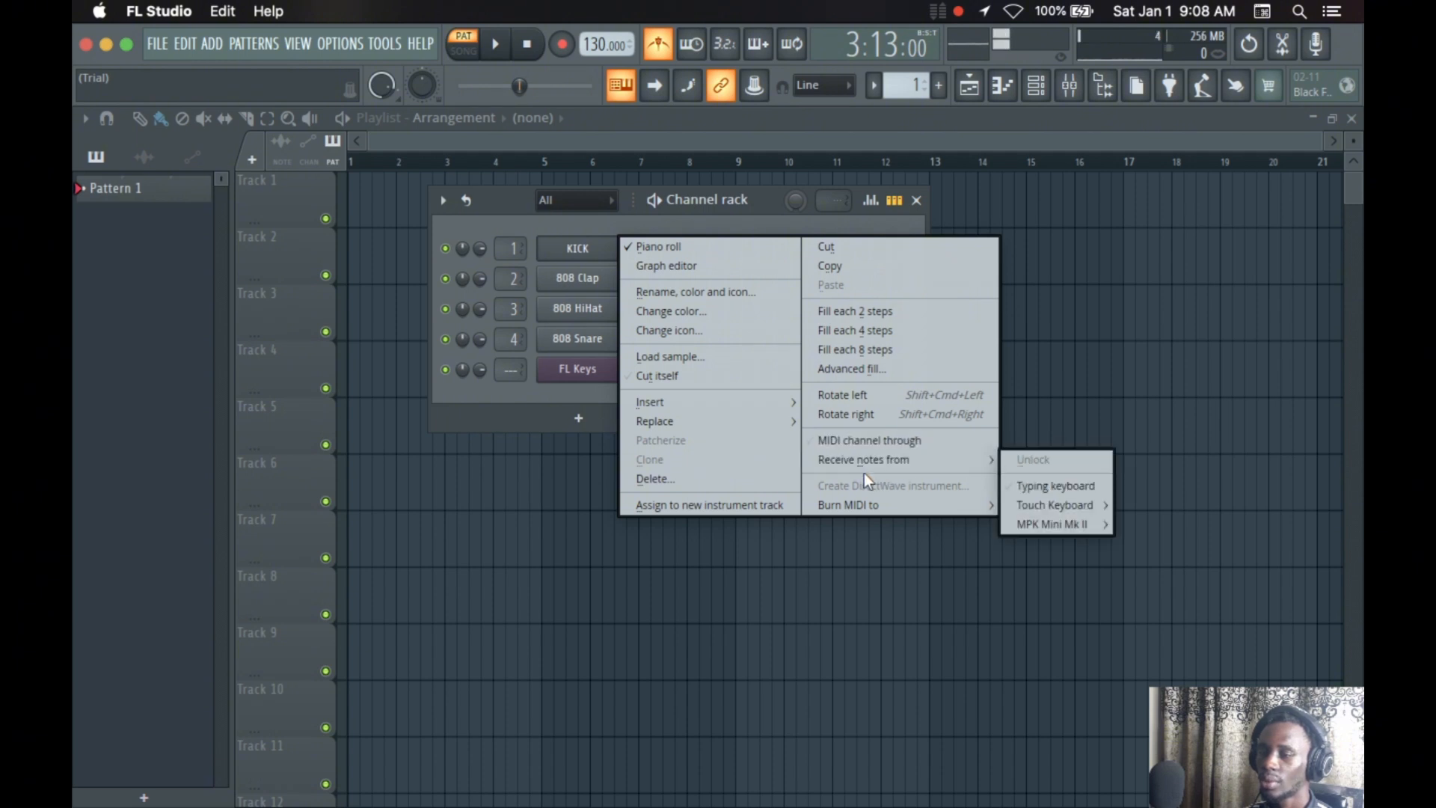
mouse_move(850, 501)
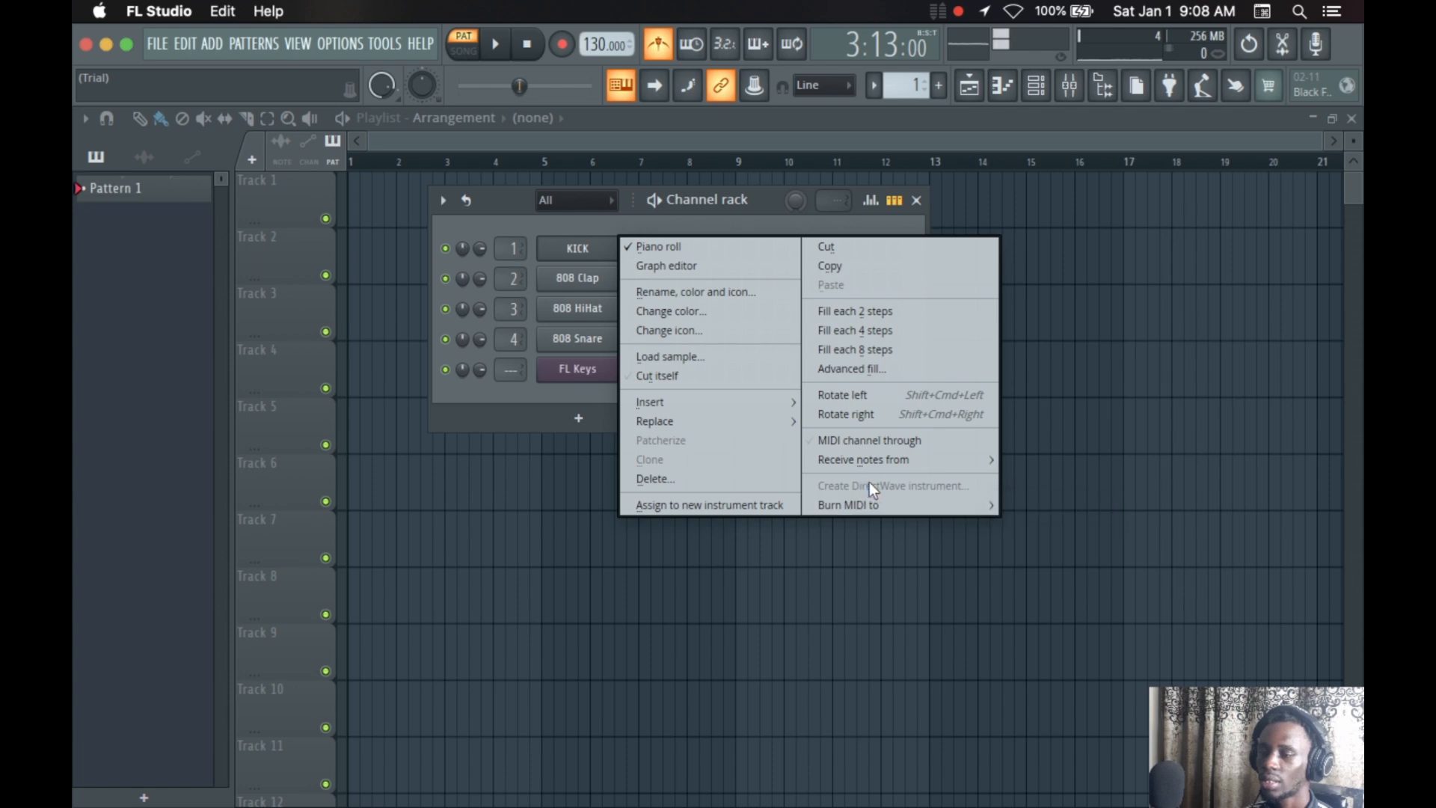
mouse_move(704, 421)
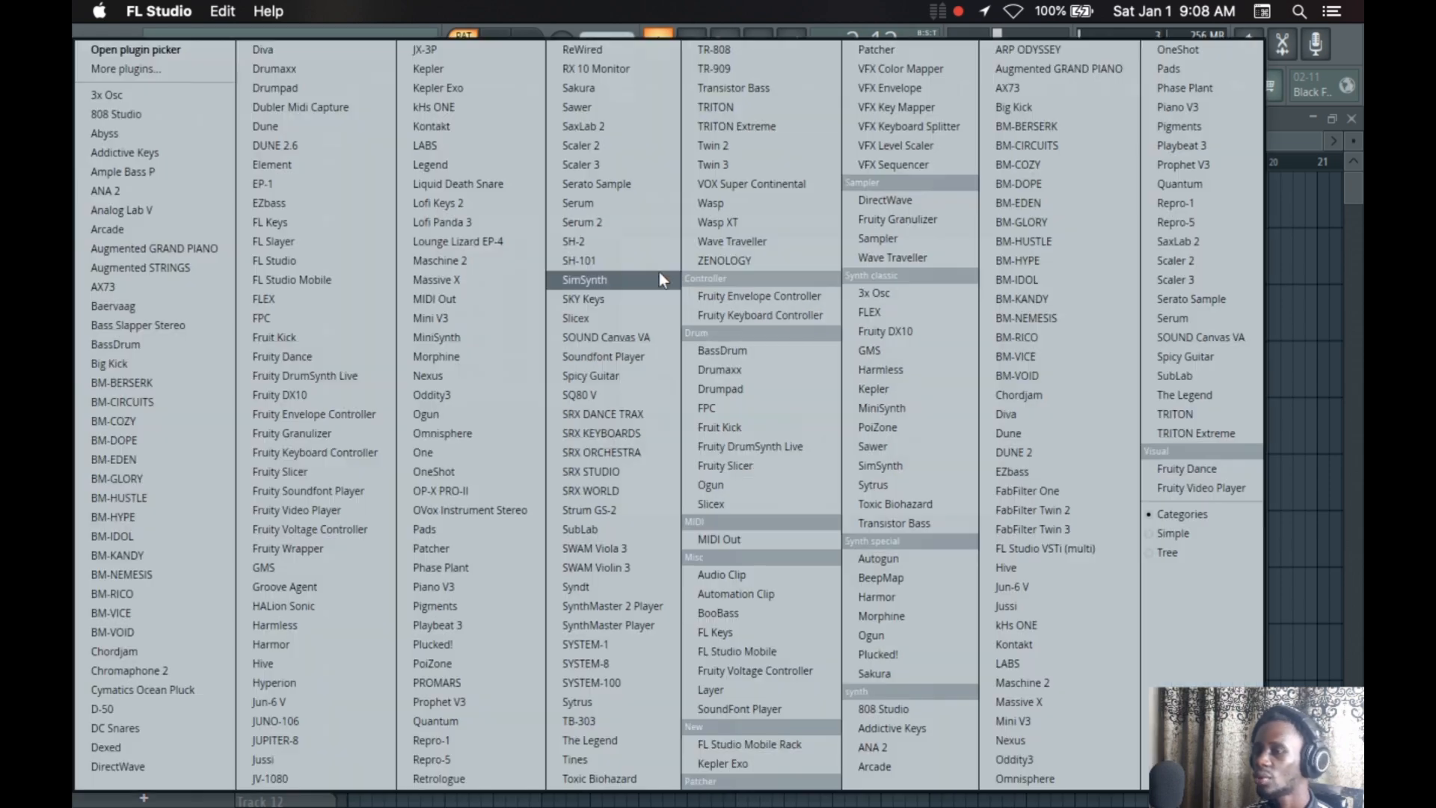
left_click(1312, 584)
Fill every 2 steps of the KICK channel and play the pattern with the metronome turned off
right_click(567, 247)
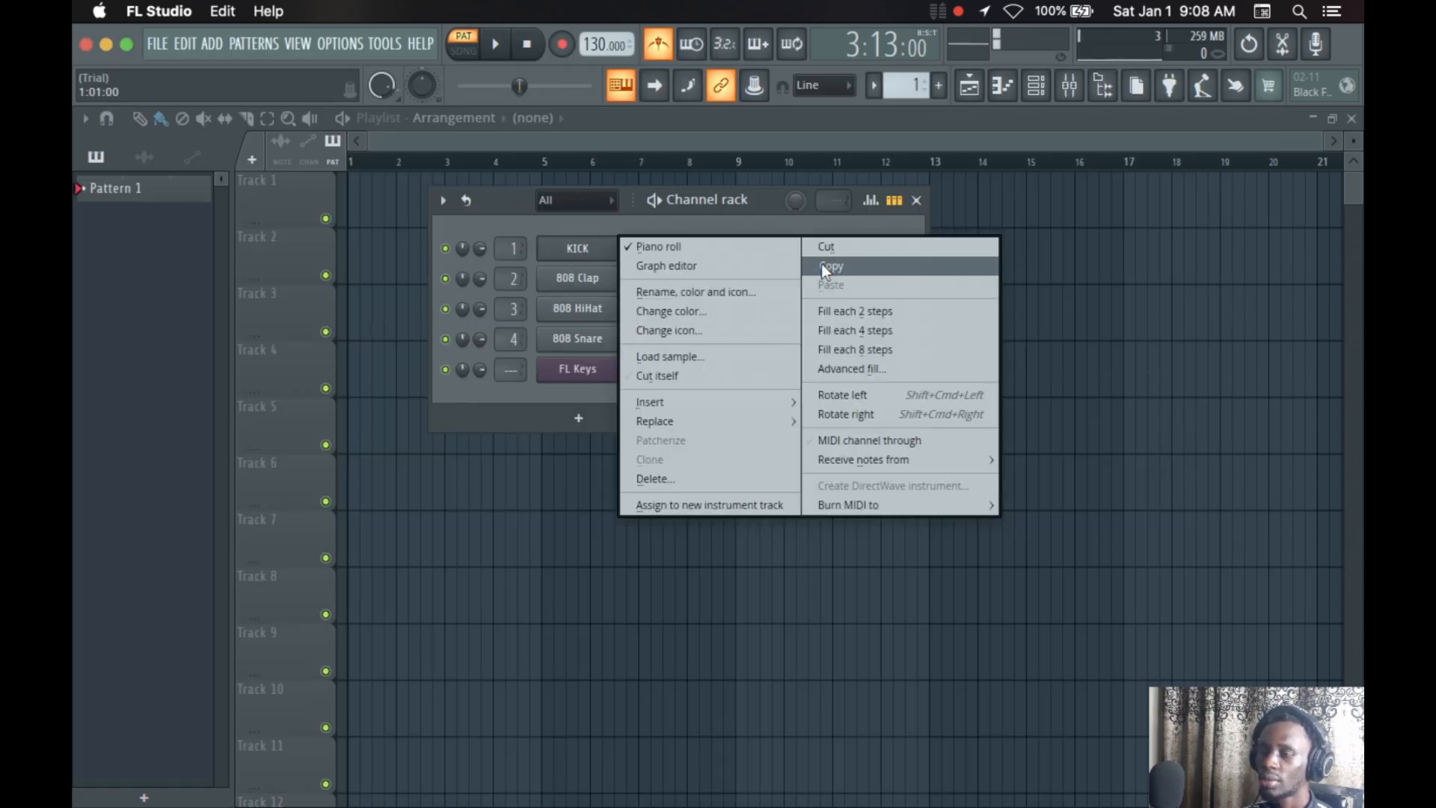
left_click(843, 308)
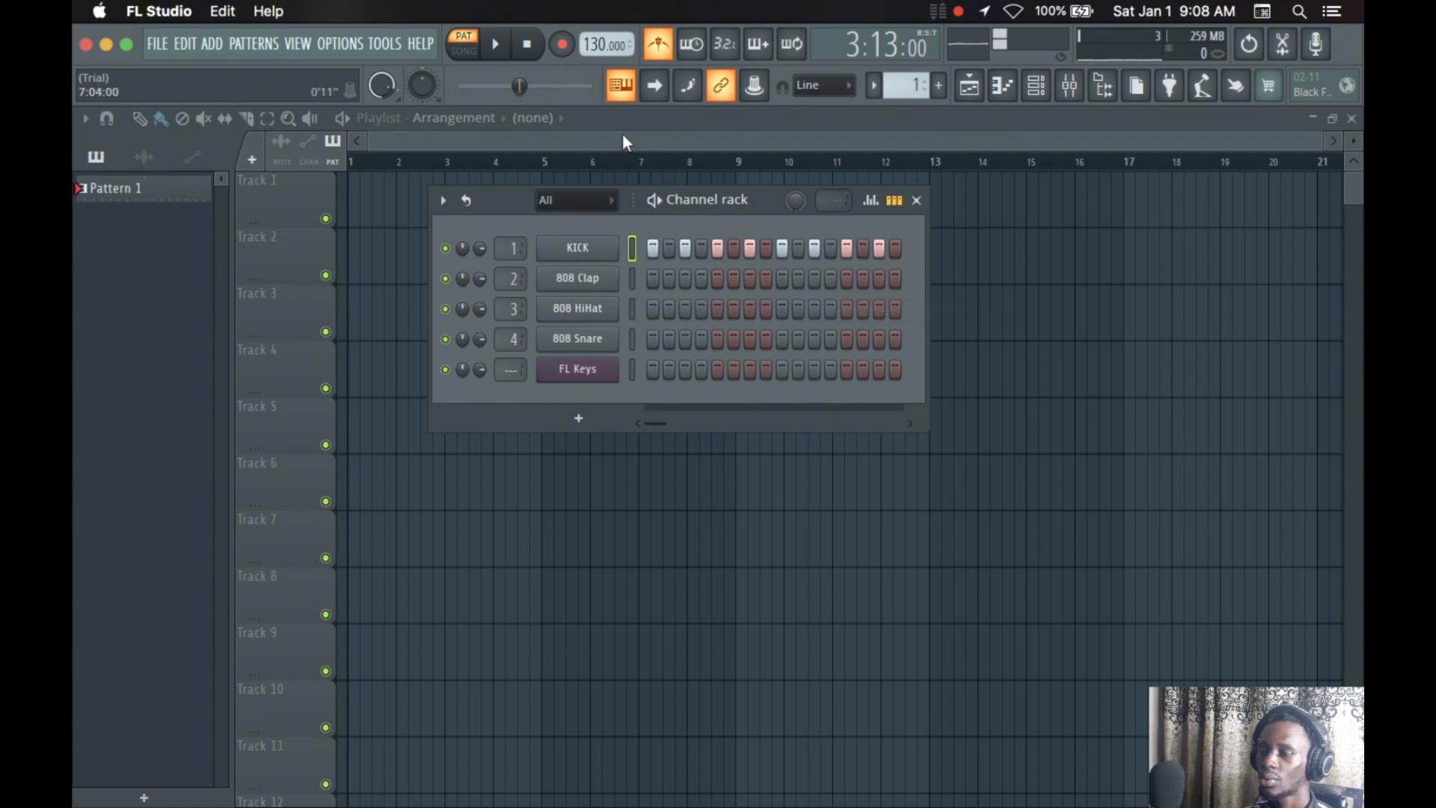
left_click(495, 44)
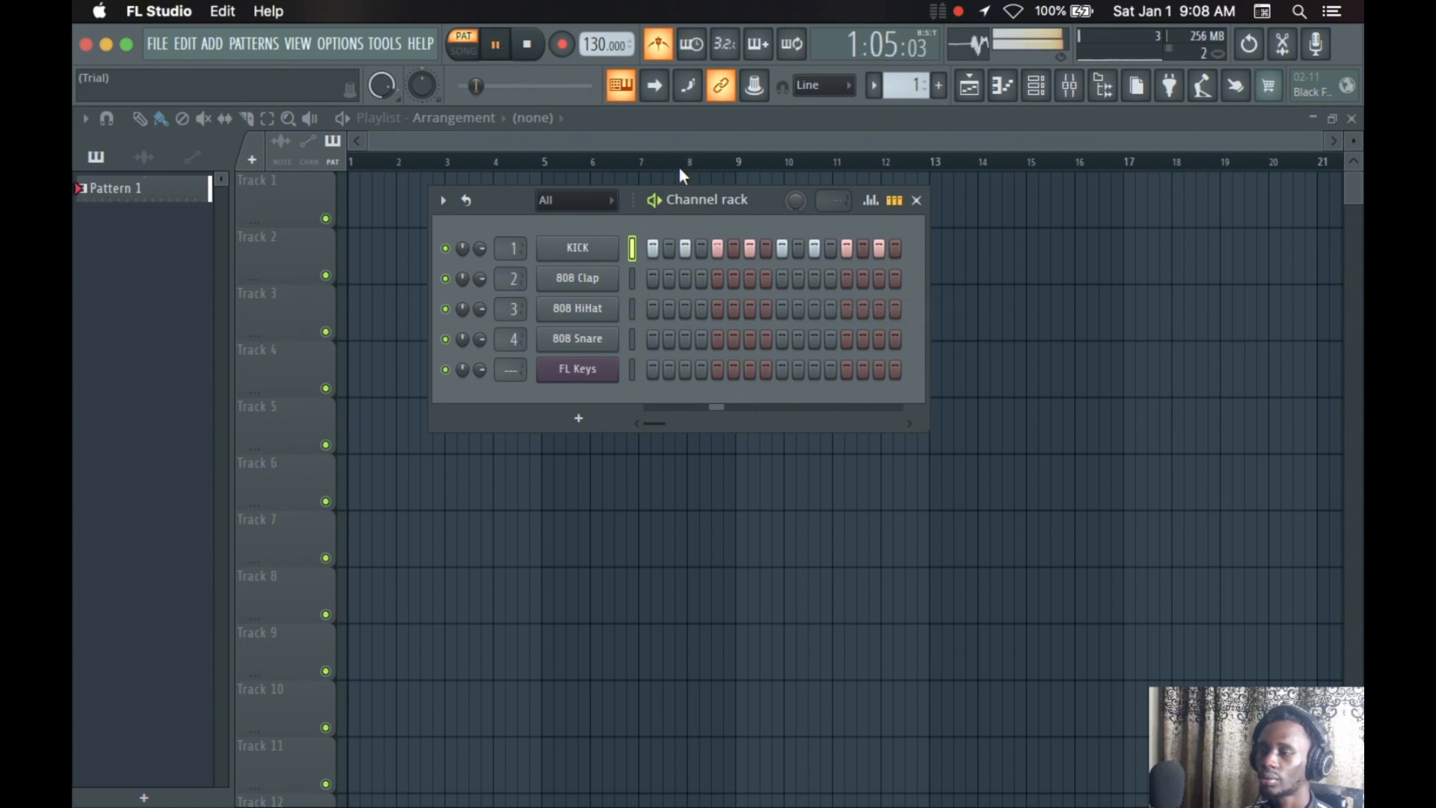
left_click(658, 44)
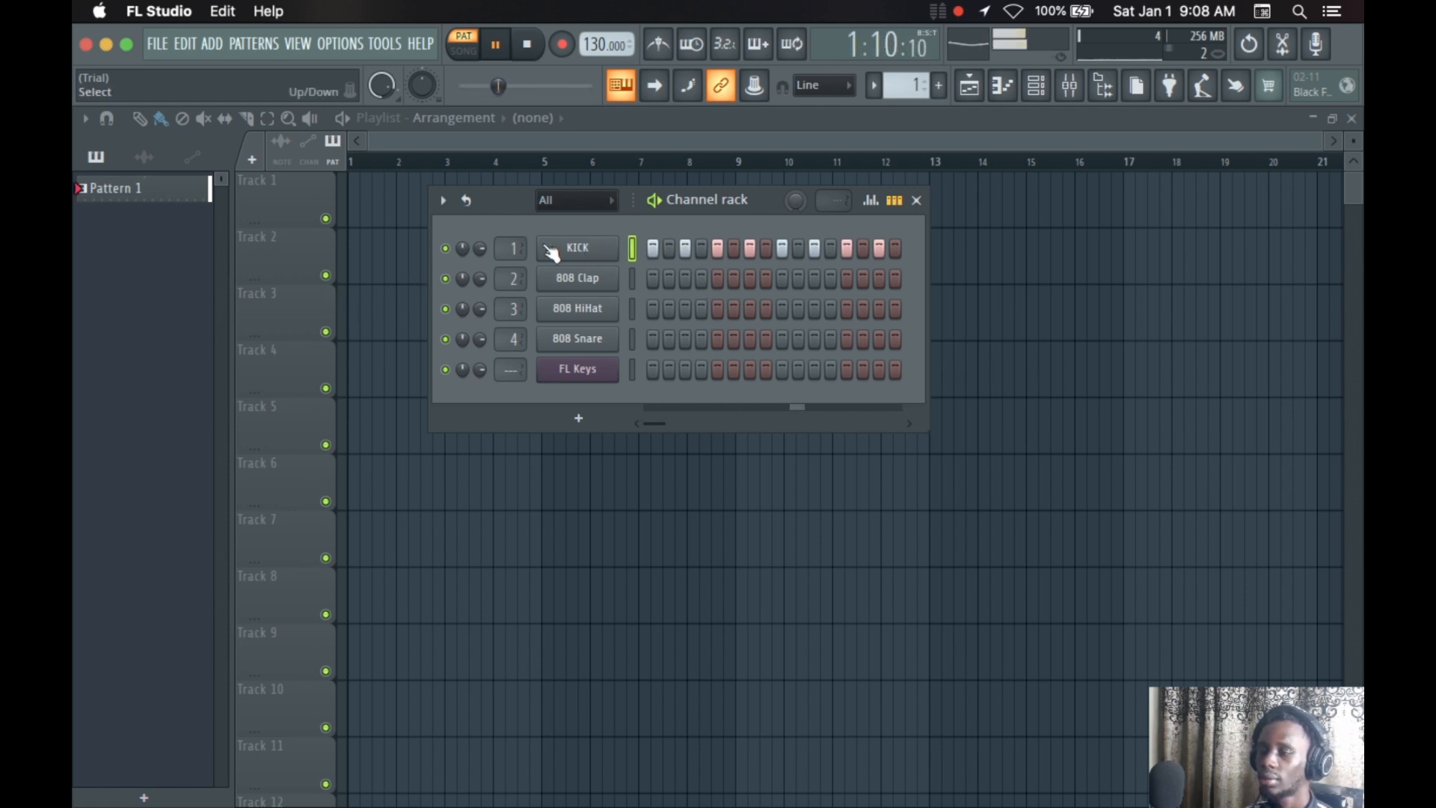
Fill every 4 steps of the KICK channel while the pattern plays
right_click(588, 247)
left_click(855, 327)
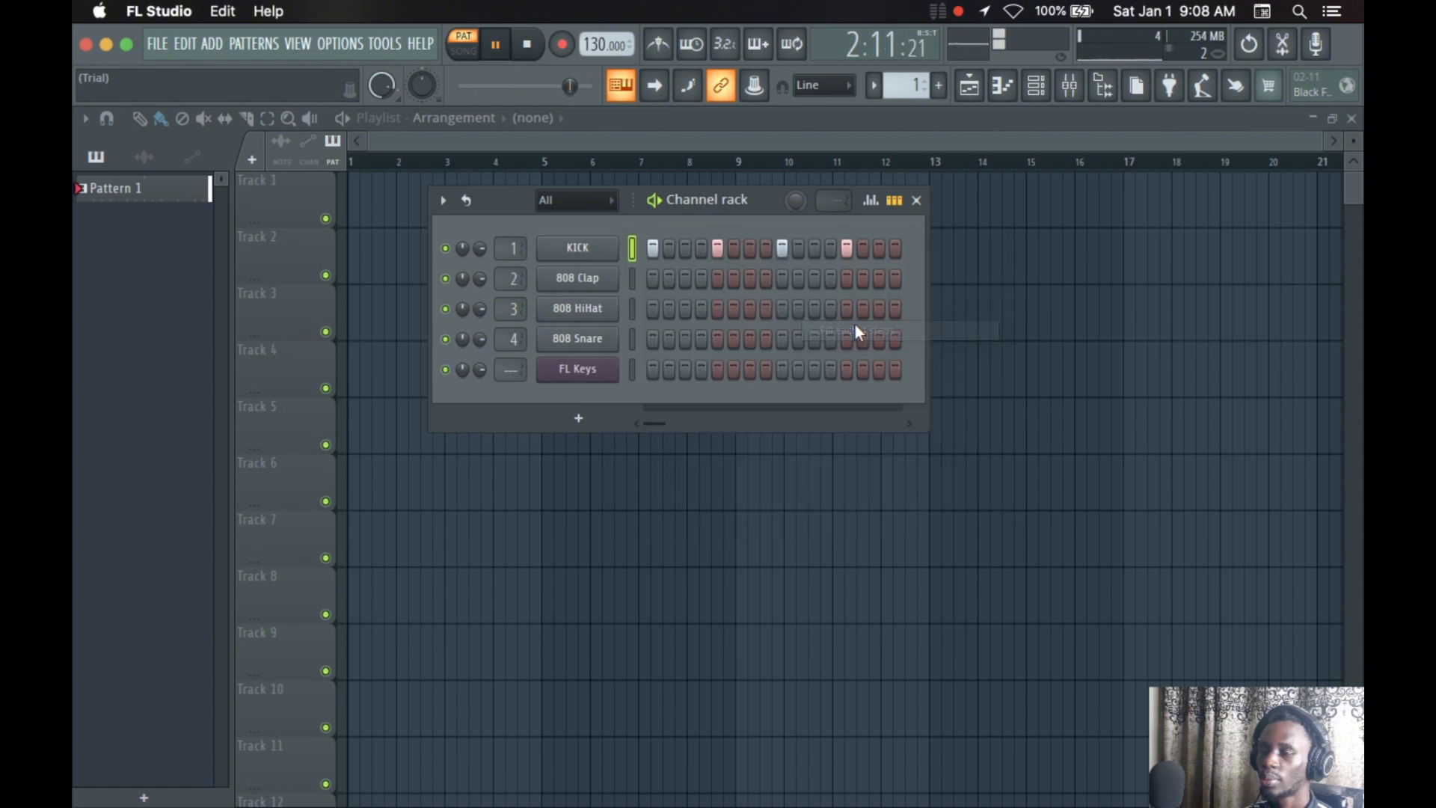
Fill every 8 steps of the KICK channel, and restore the fill of every 4 steps while the pattern plays
right_click(578, 249)
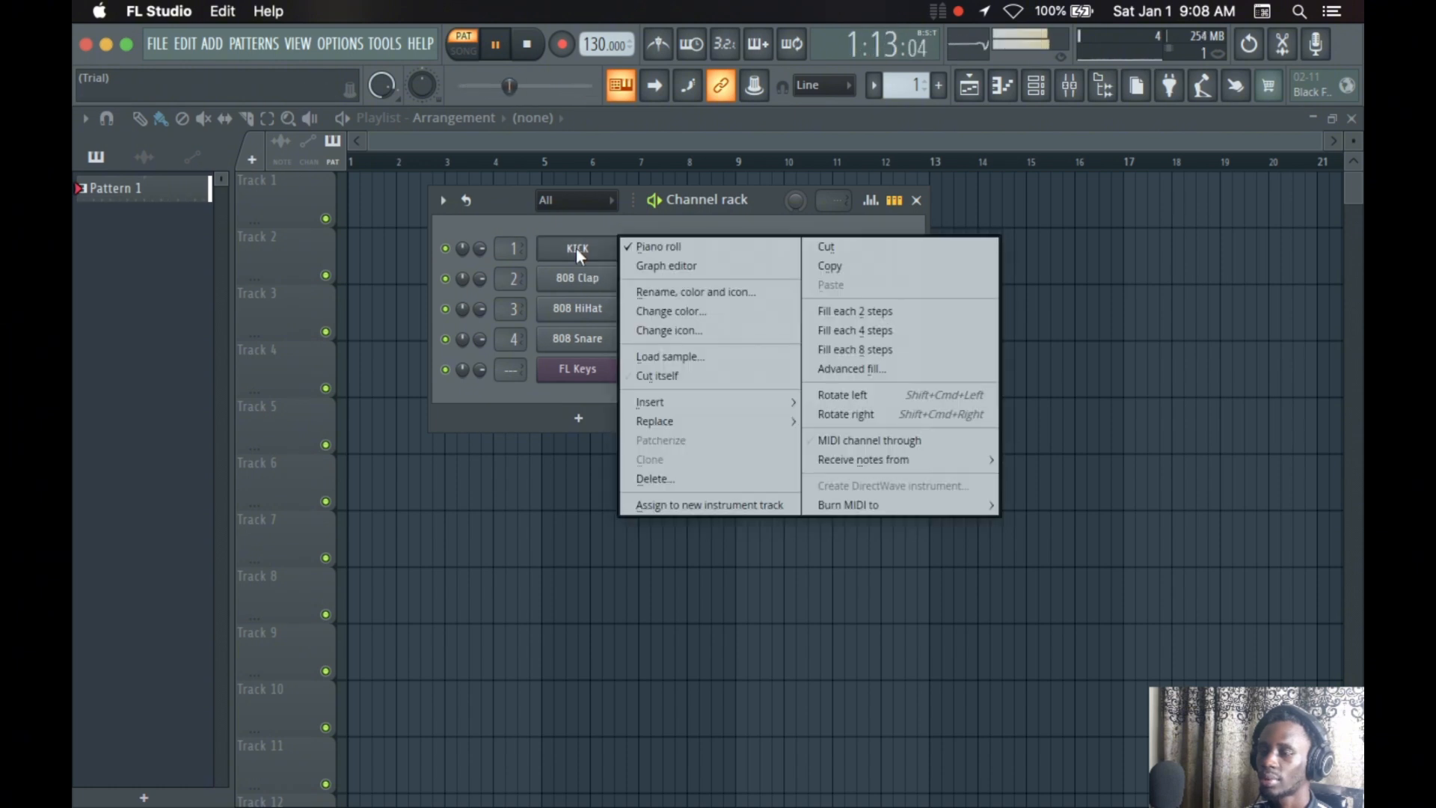
left_click(911, 356)
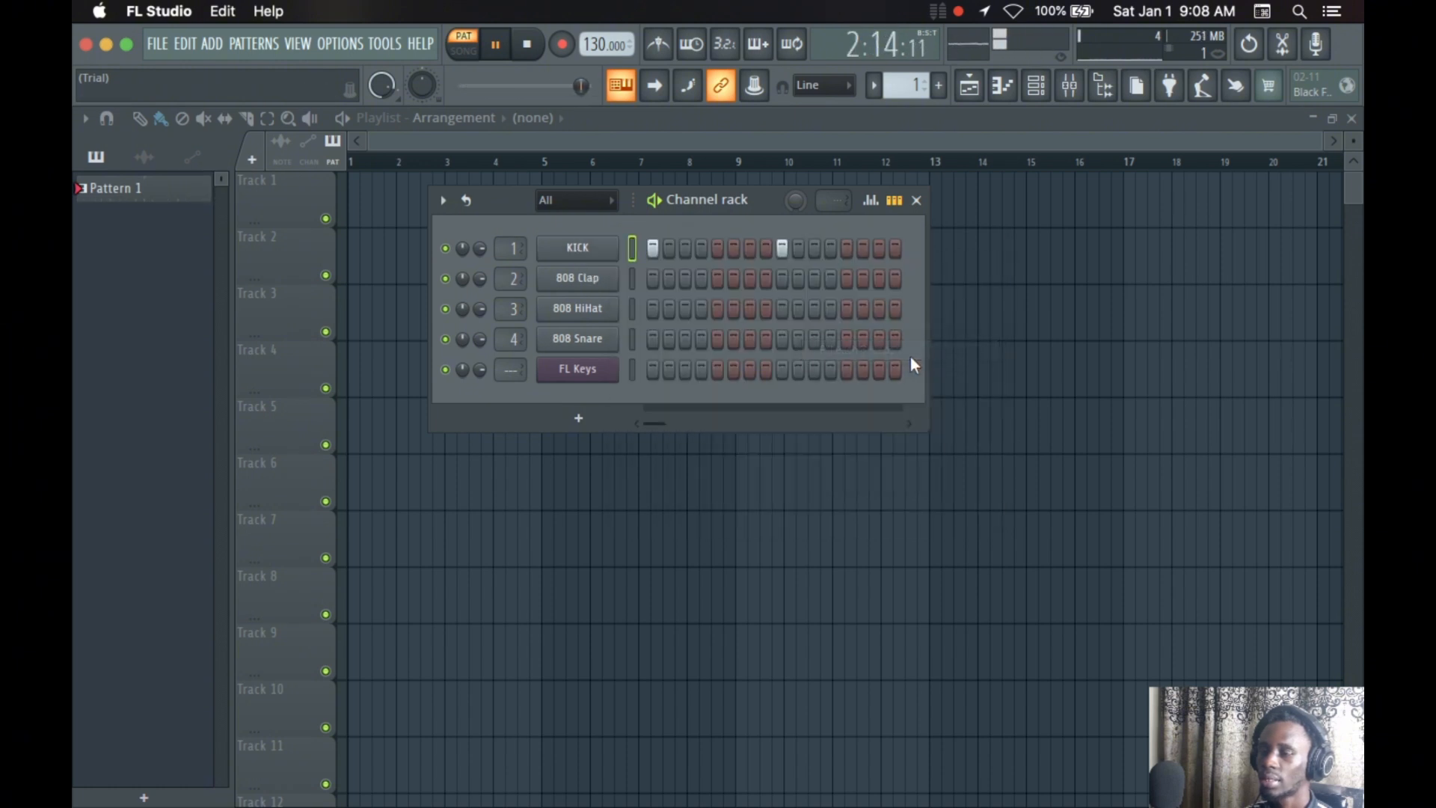
right_click(612, 257)
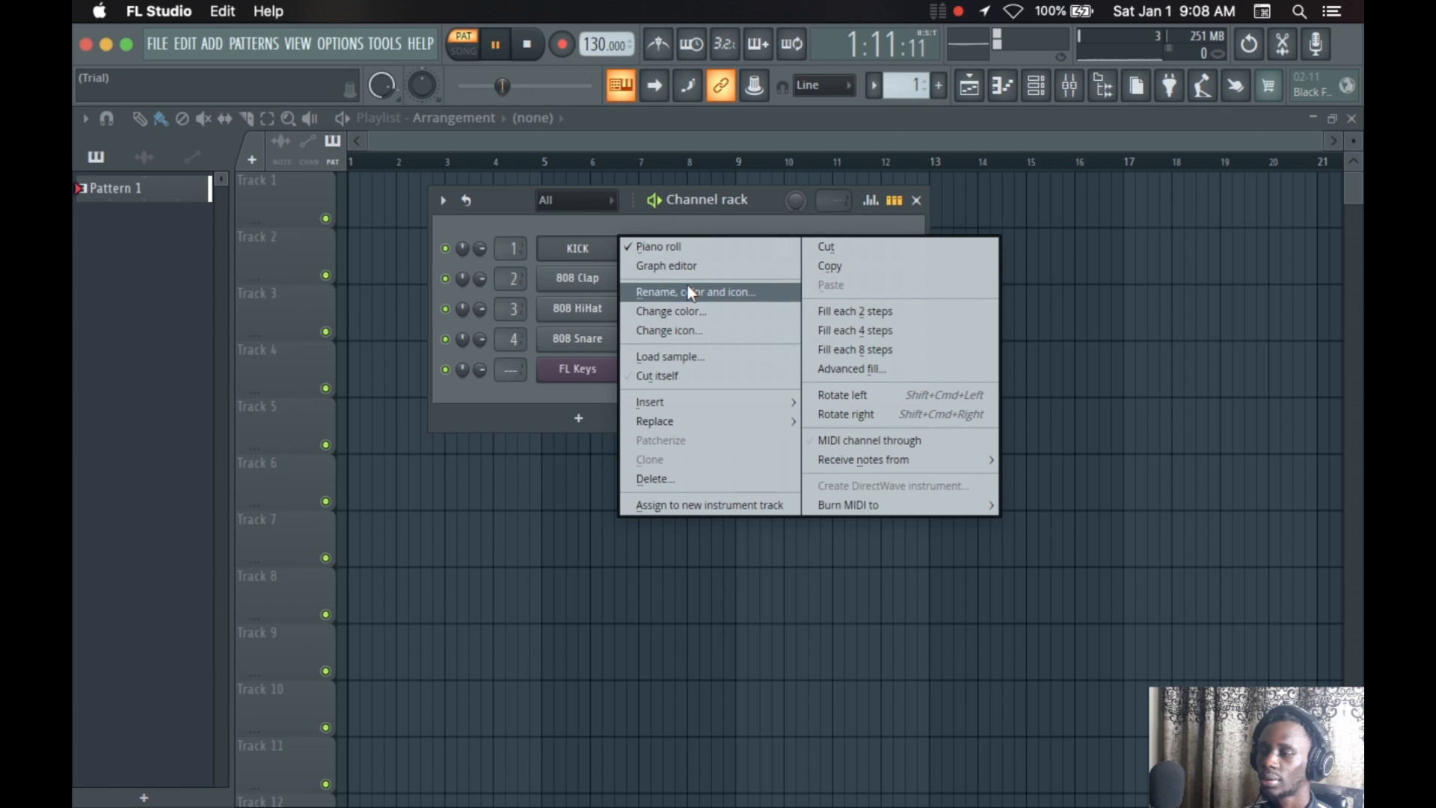
left_click(826, 326)
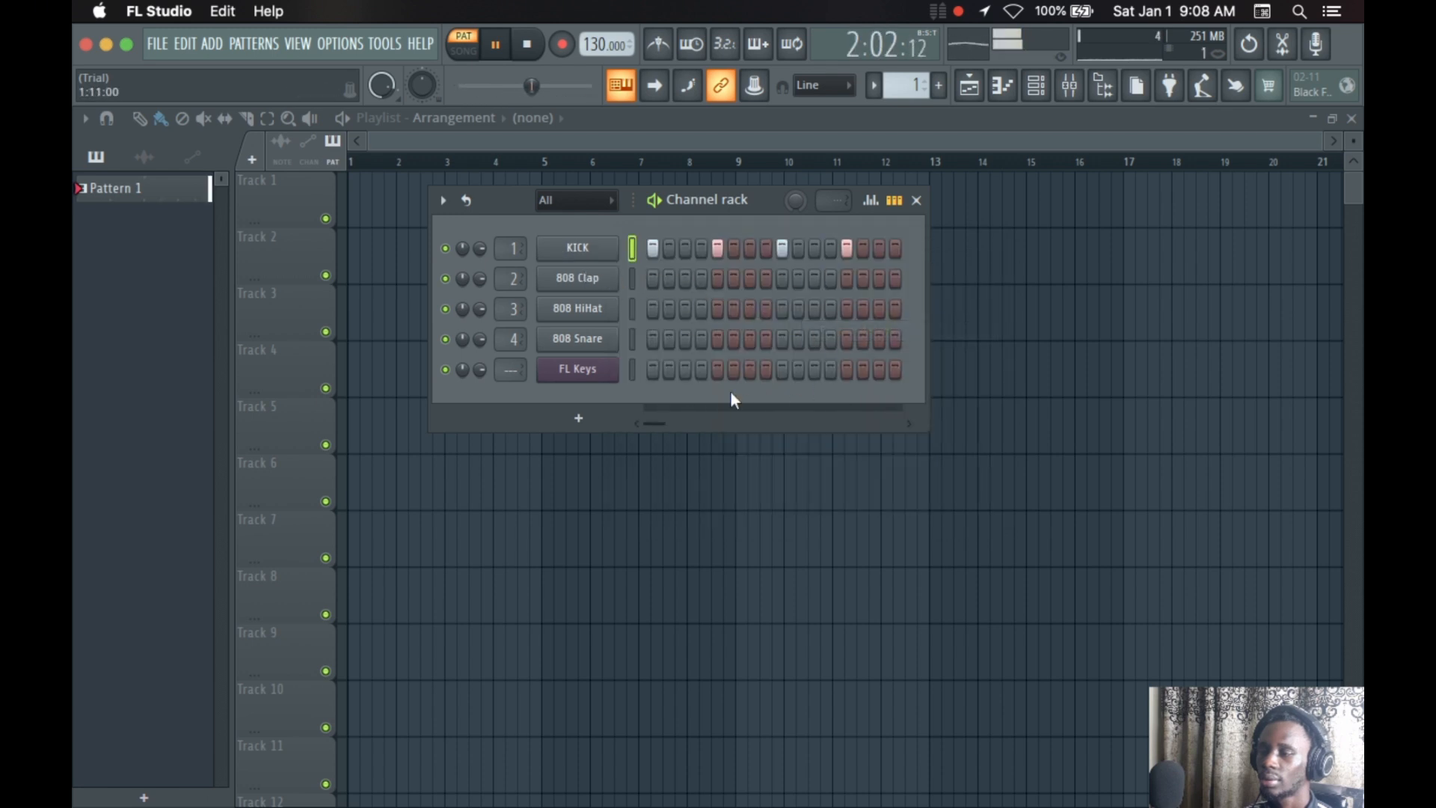
left_click(1070, 96)
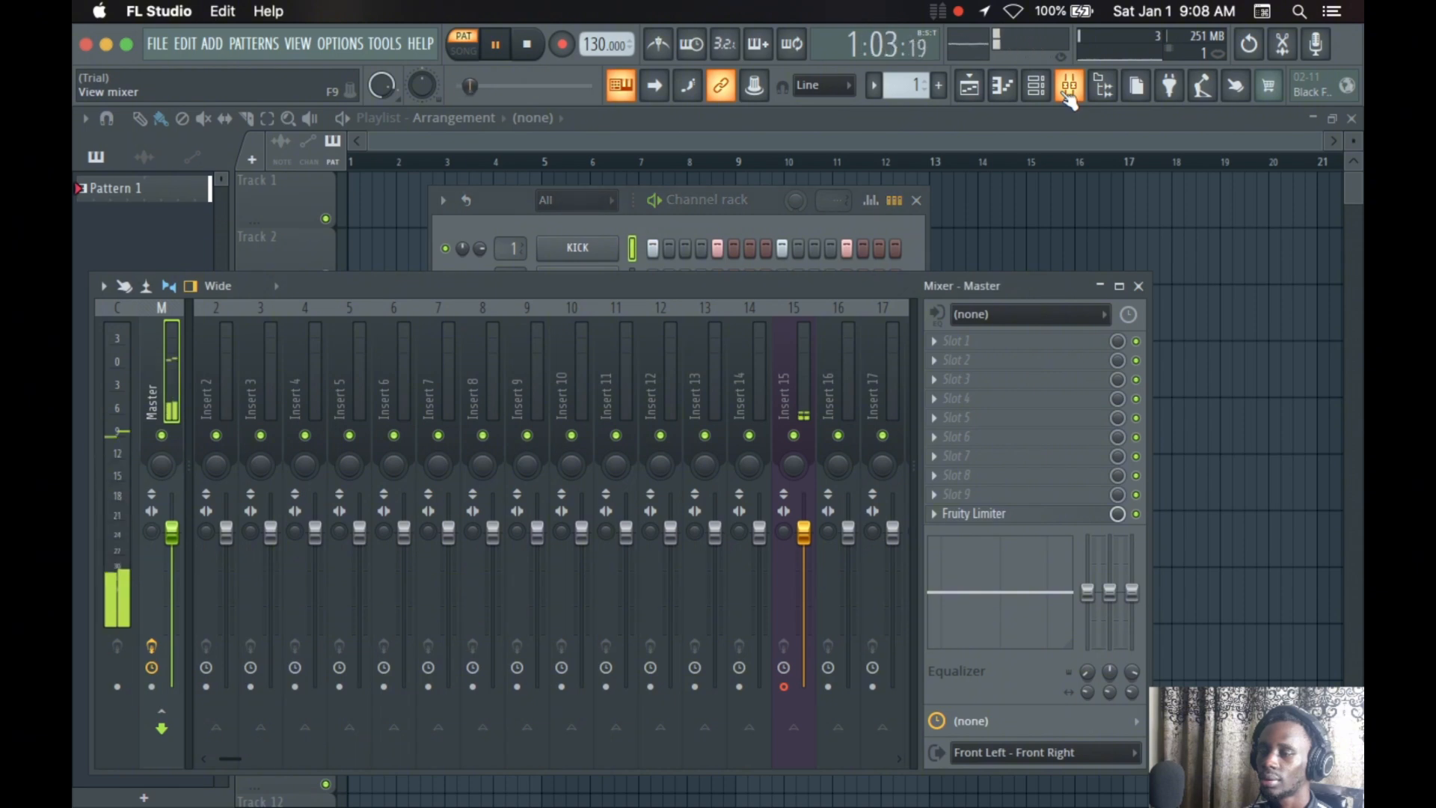
left_click(1070, 96)
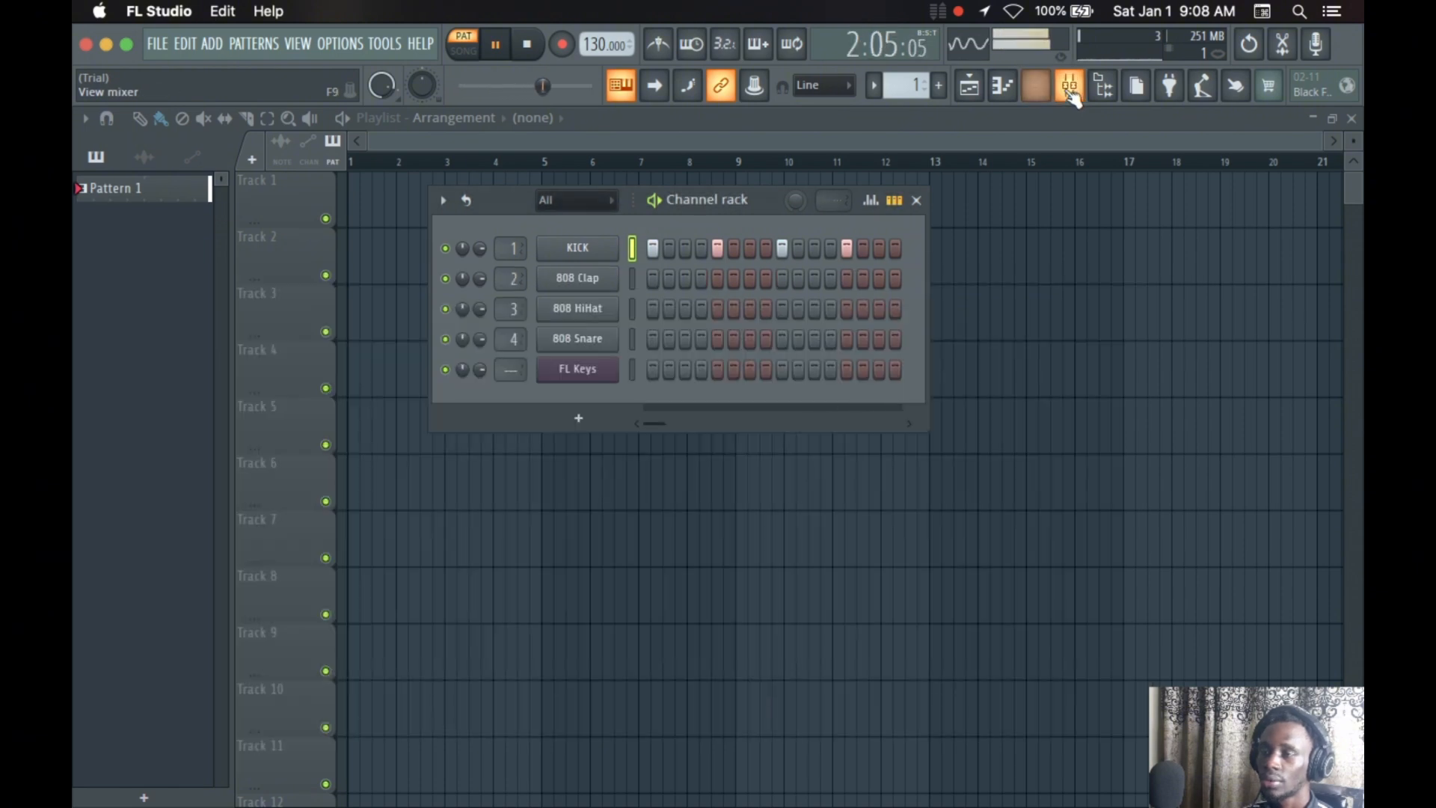
left_click(1069, 96)
left_click(1071, 97)
Show the sample browser and audition samples in the Kicks folder, including 808 Kick and FPC 6 Kick
left_click(1104, 88)
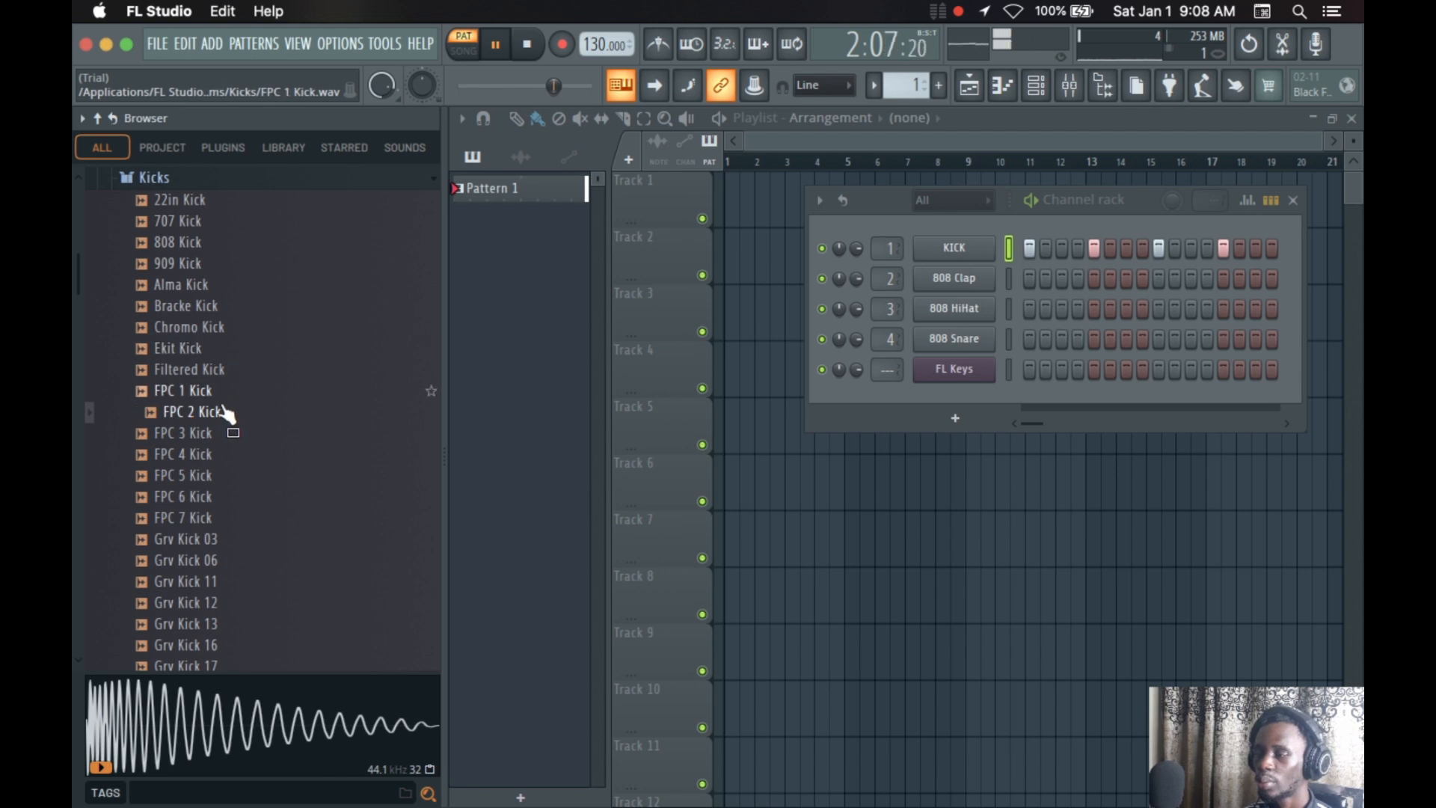
scroll(225, 411, "up", 2)
left_click(202, 307)
left_click(201, 288)
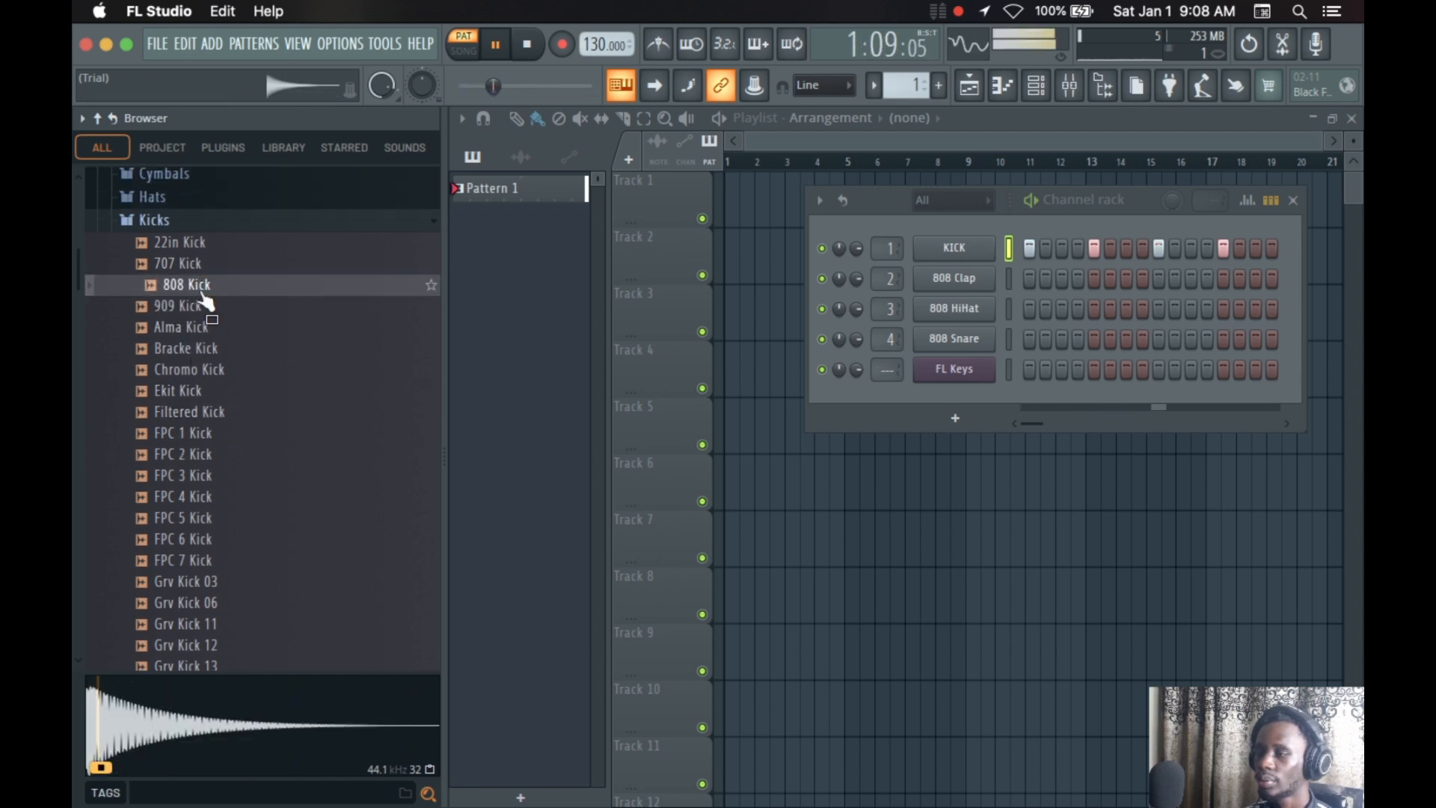
left_click(199, 325)
left_click(199, 307)
left_click(199, 288)
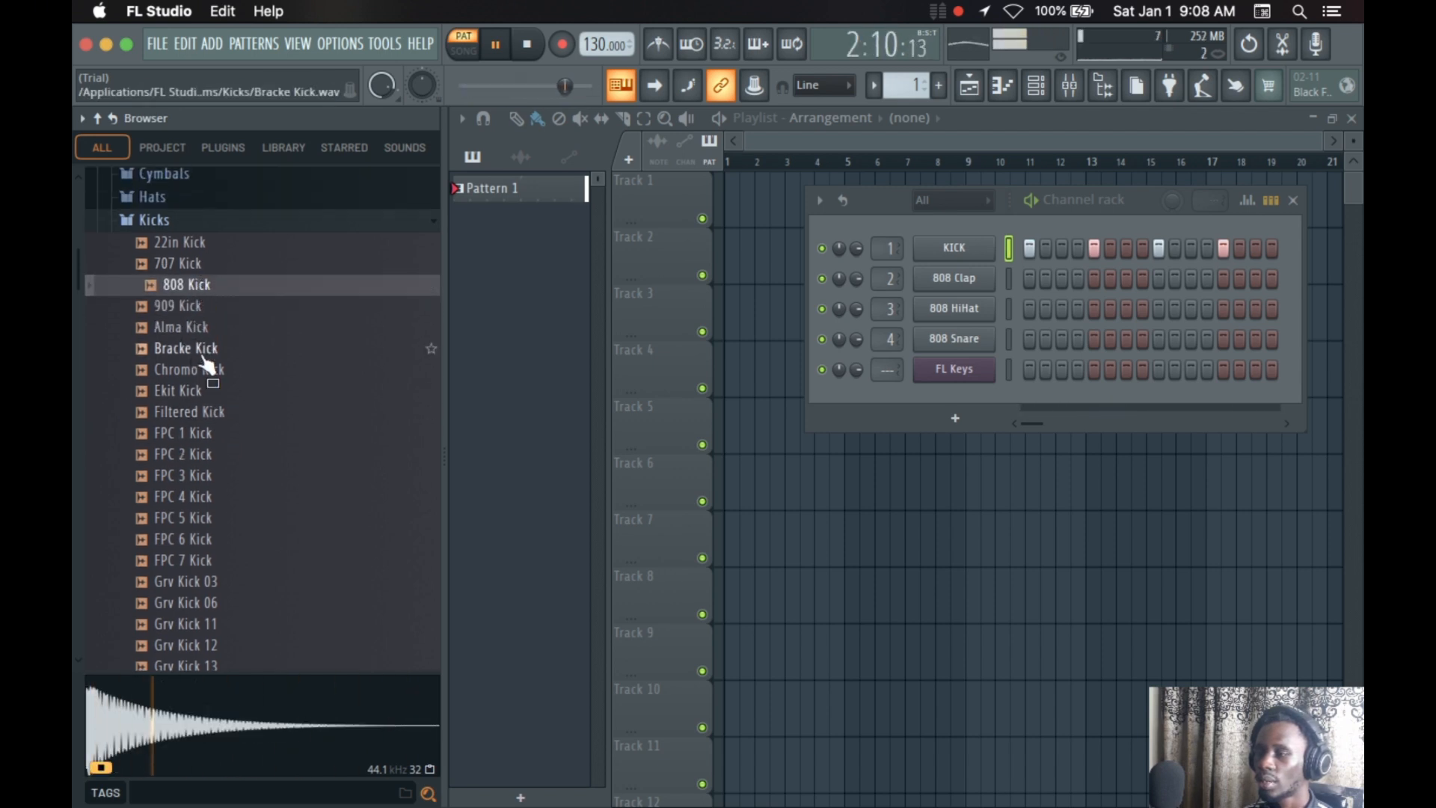
left_click(204, 349)
left_click(205, 433)
left_click(210, 540)
scroll(206, 543, "down", 2)
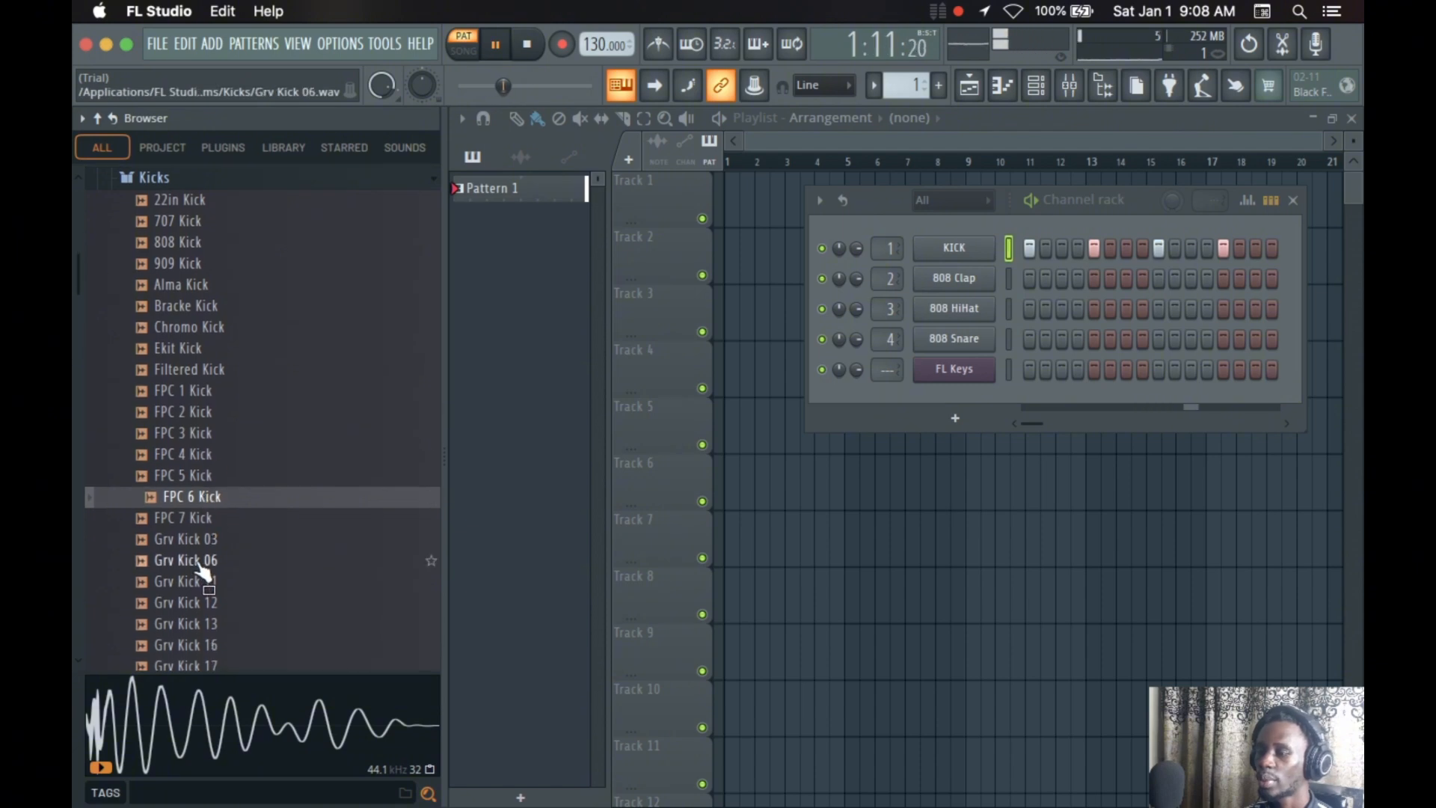
Audition more samples further down the Kicks folder, including FPC 7 Kick, Grv Kick 16 and Grv Kick 18
left_click(209, 562)
left_click(223, 499)
scroll(231, 516, "down", 2)
left_click(225, 478)
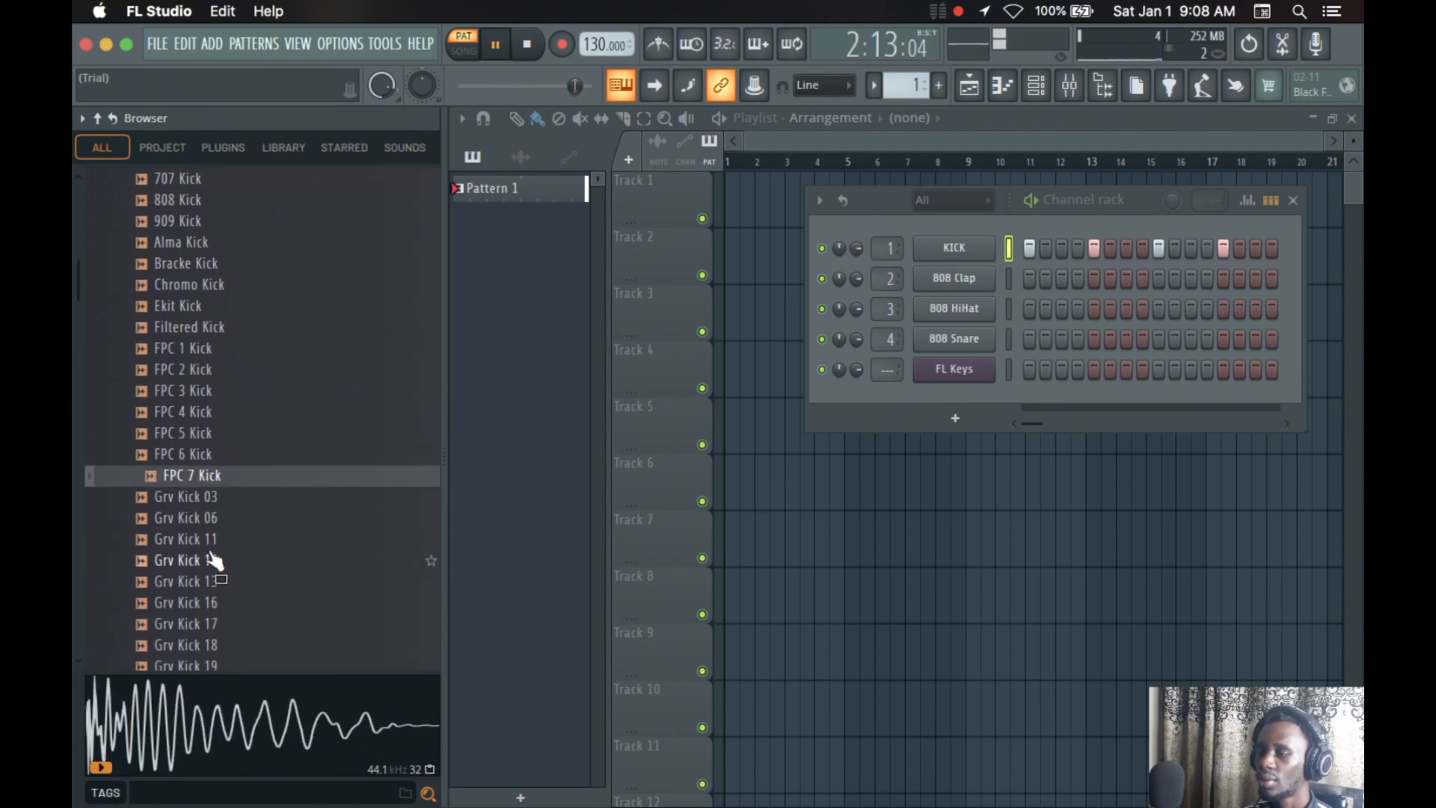
left_click(221, 539)
scroll(232, 523, "down", 2)
left_click(225, 518)
left_click(220, 560)
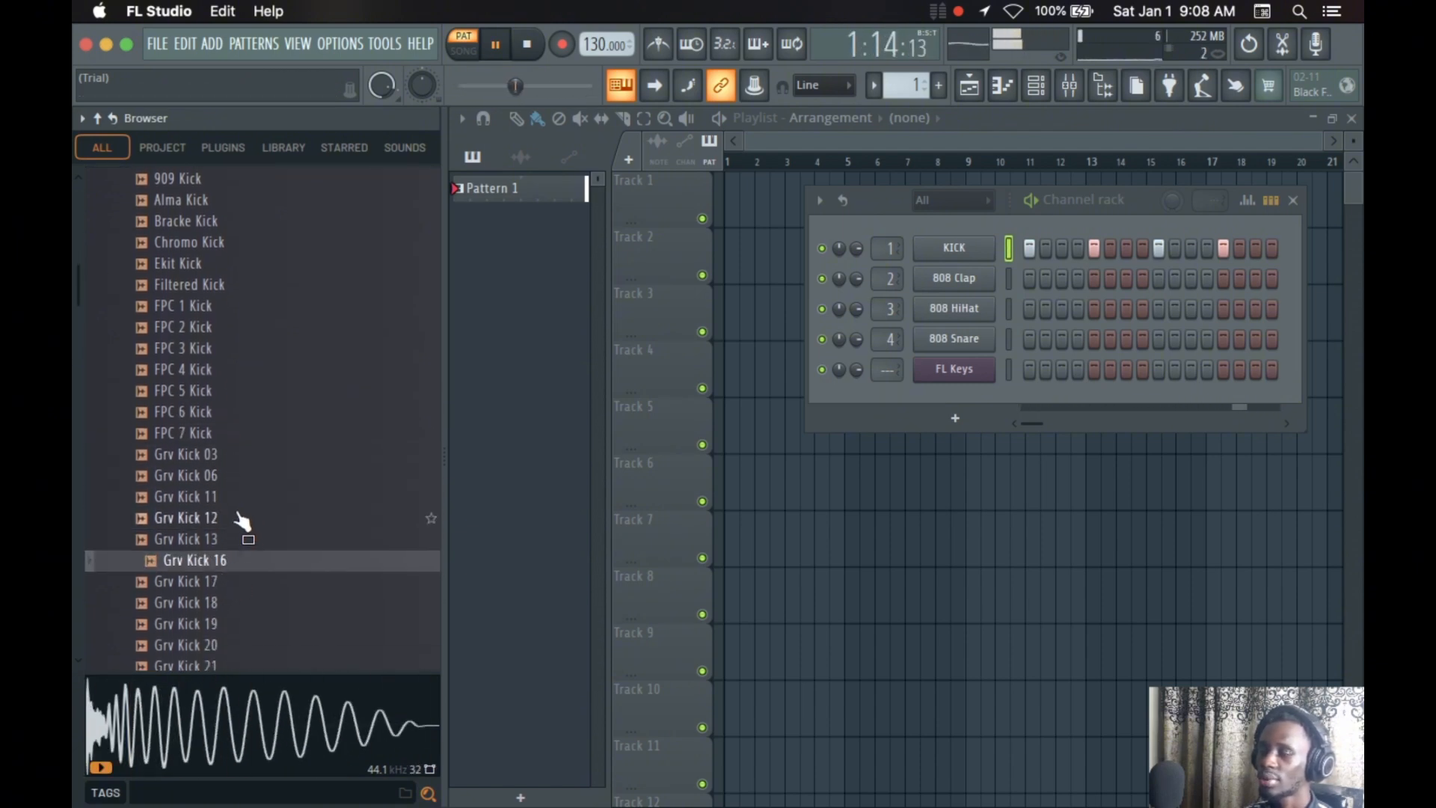
left_click(212, 602)
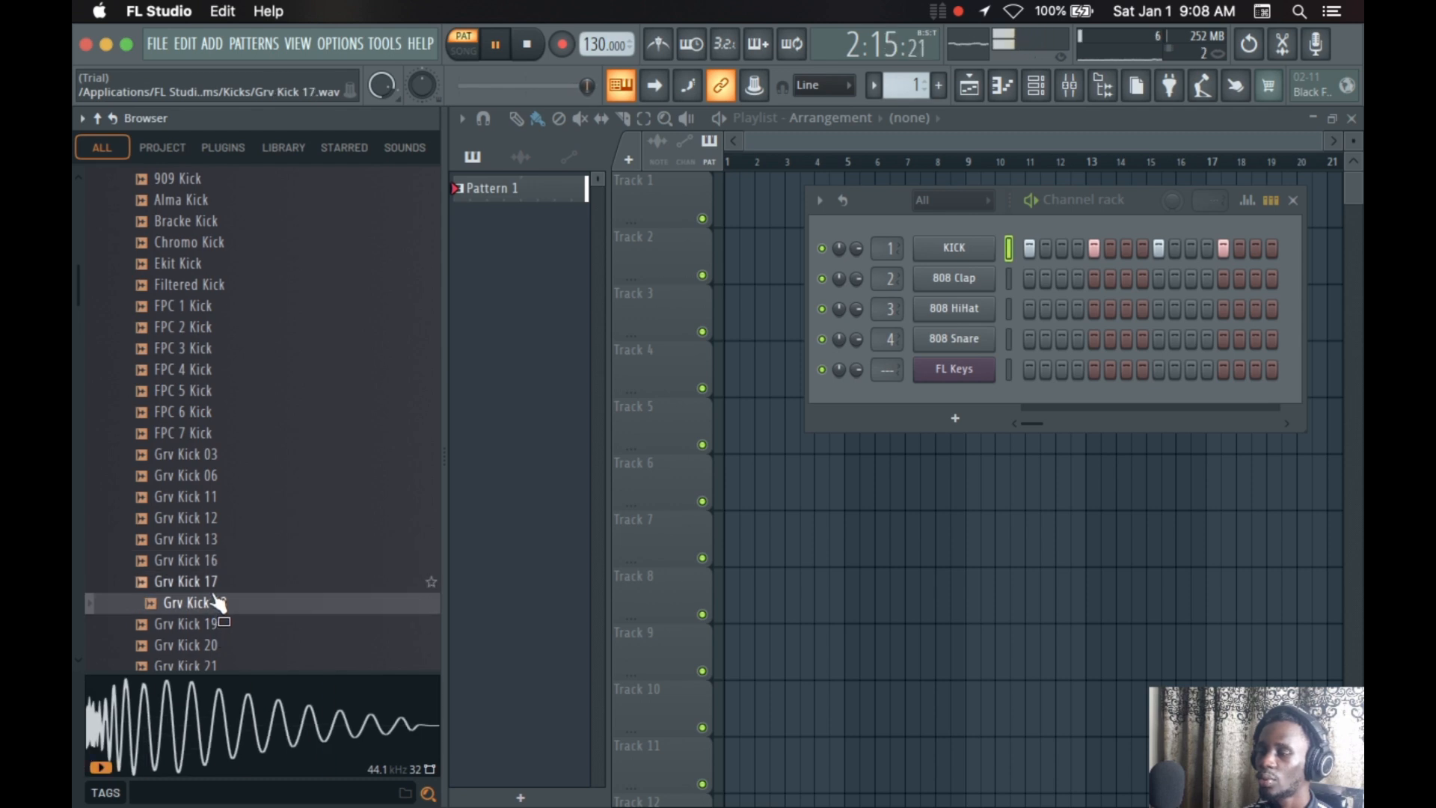
Compare Grv Kick 18 with its neighbouring samples and load it onto the KICK channel in place of the current sample
left_click(213, 591)
left_click(207, 622)
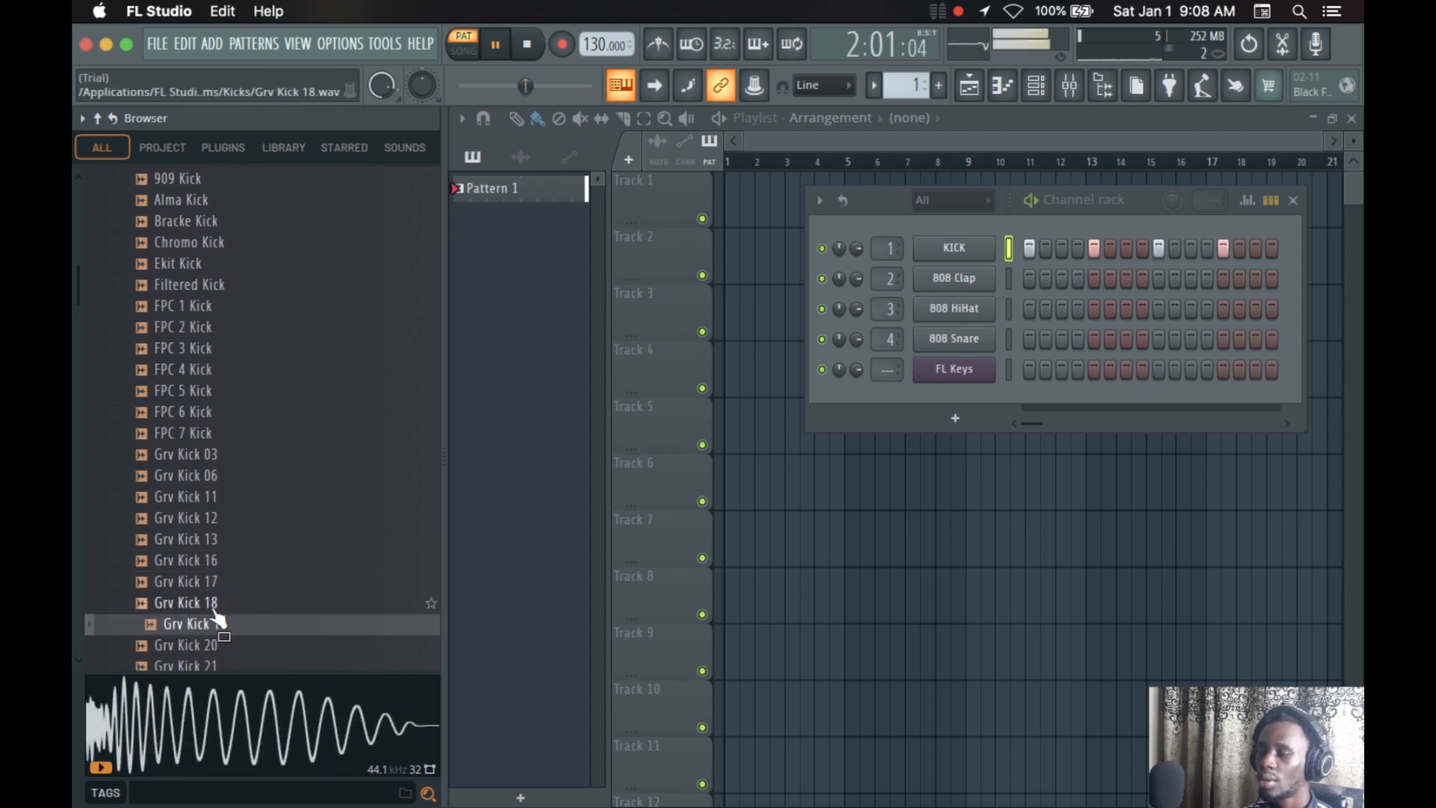
left_click(209, 591)
left_click_drag(212, 602, 941, 258)
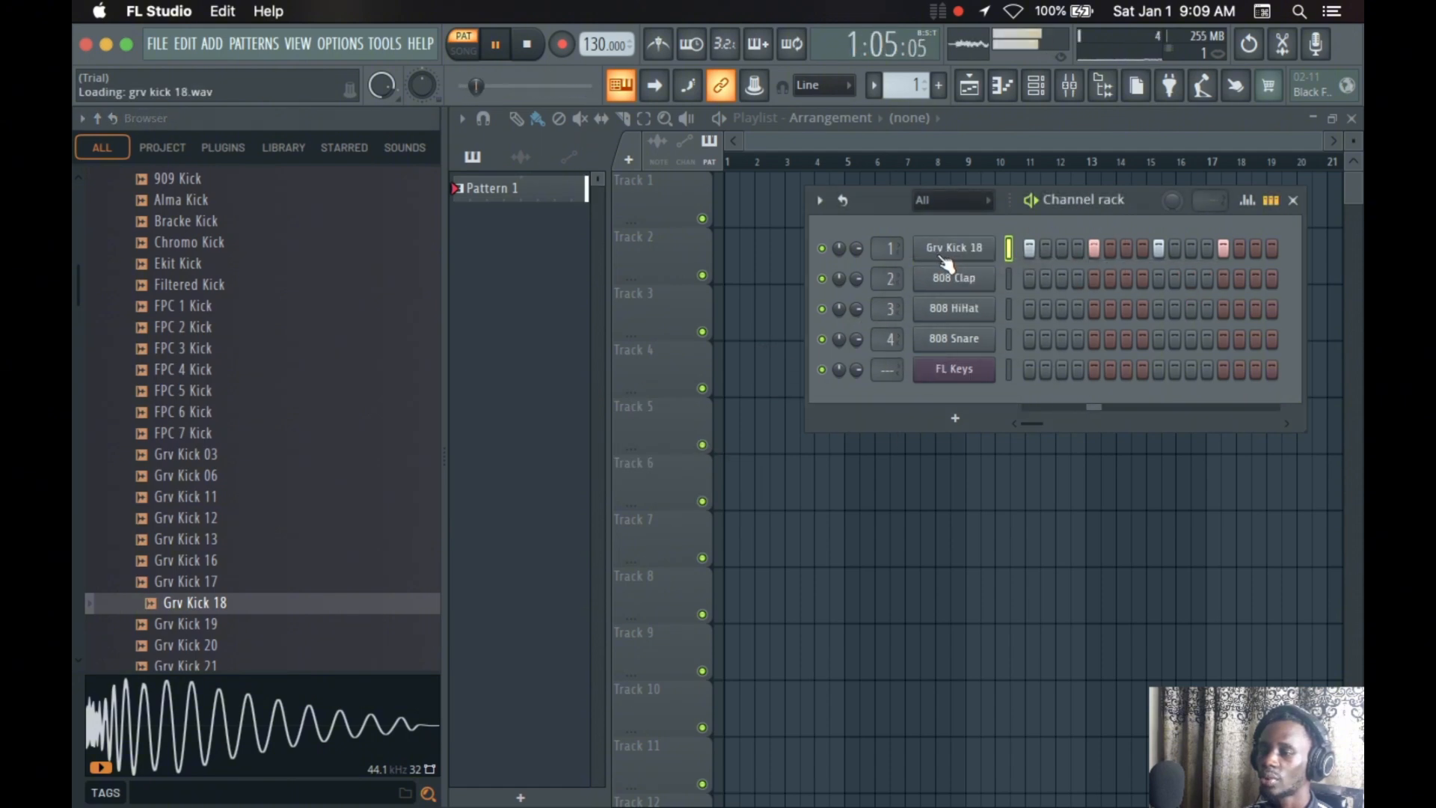
Swap the first channel's sample for FPC 3 Kick and replace that with Filtered Kick while the pattern plays
left_click_drag(142, 353, 952, 254)
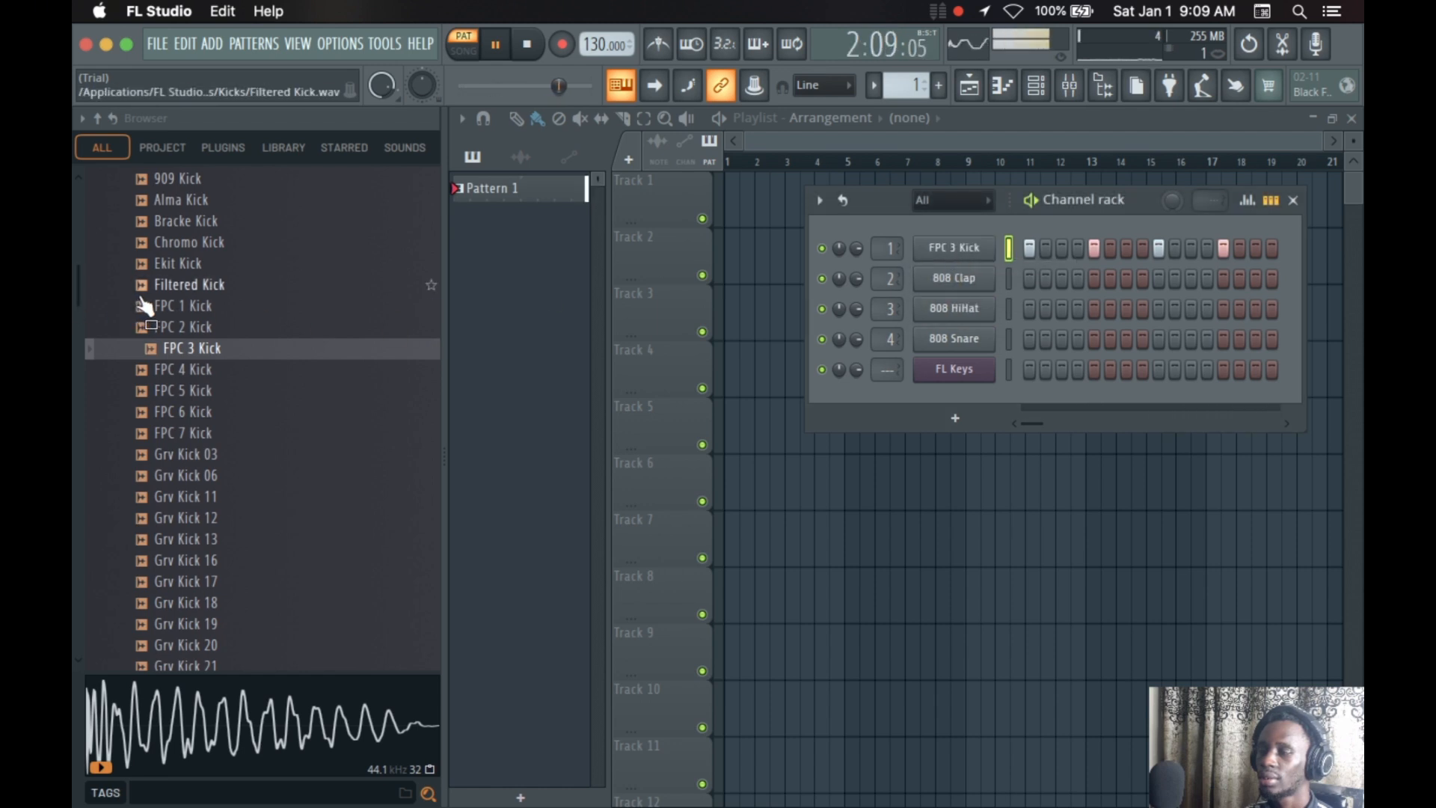
left_click_drag(154, 286, 981, 240)
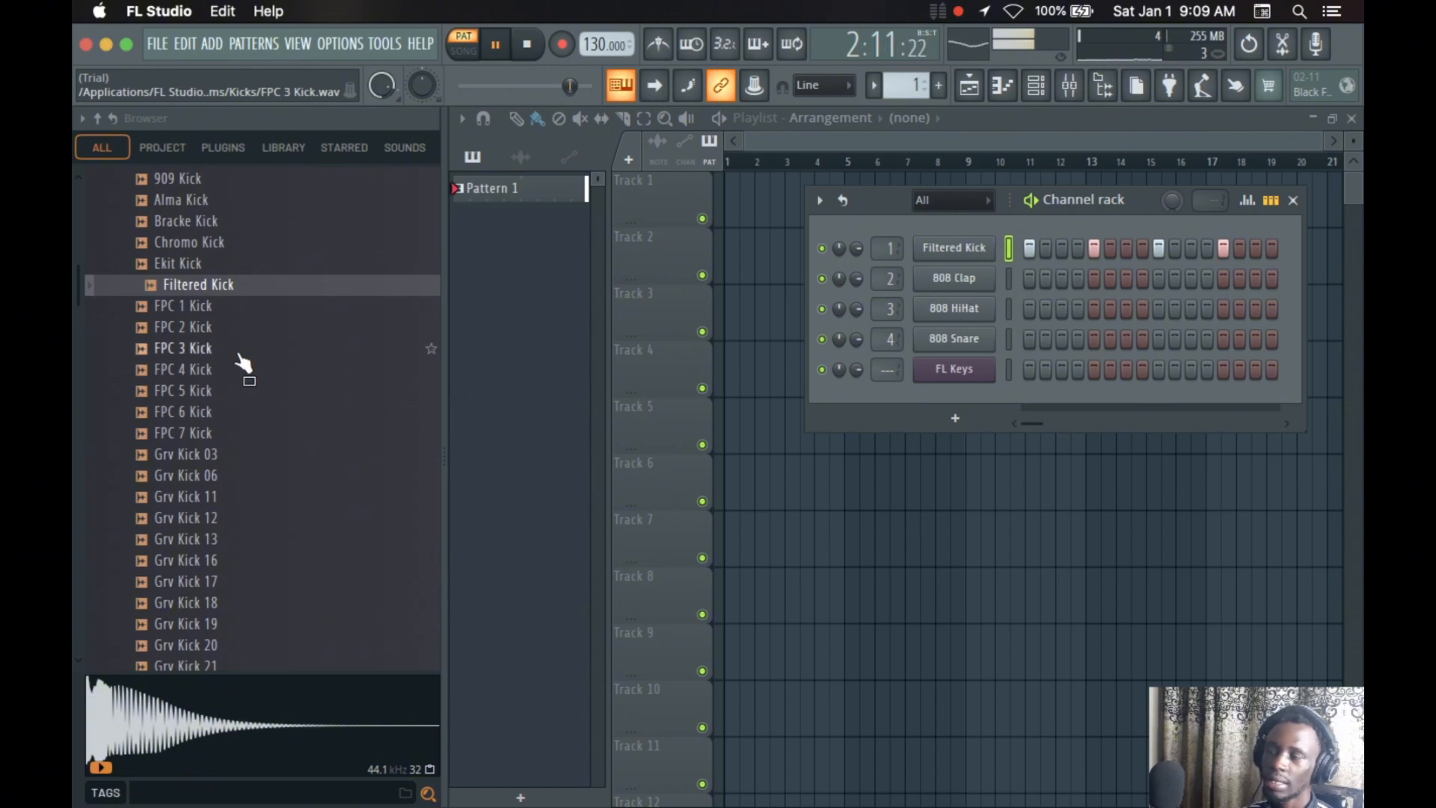
Audition FPC 1 Kick and FPC 2 Kick against the playing pattern
left_click(210, 315)
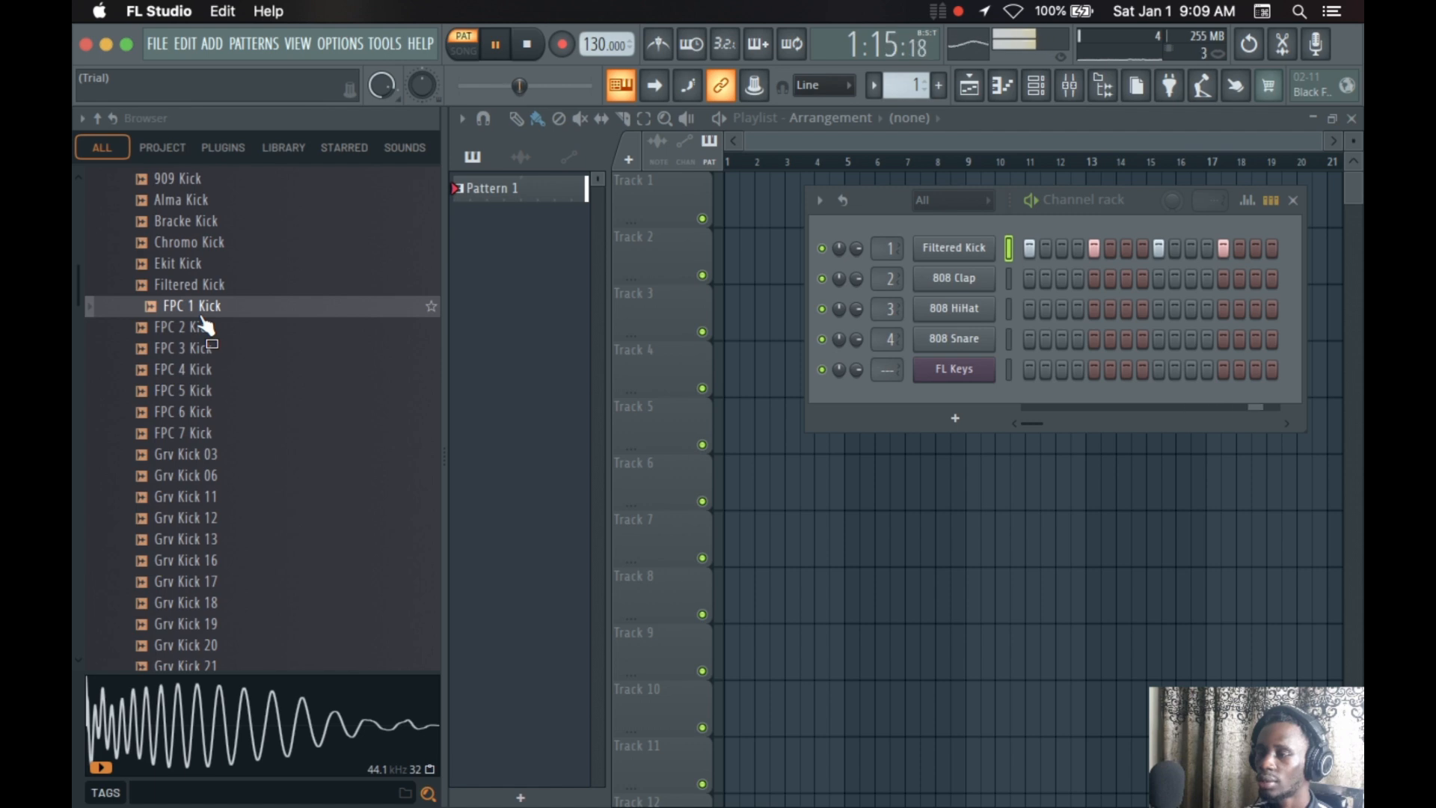
left_click(202, 316)
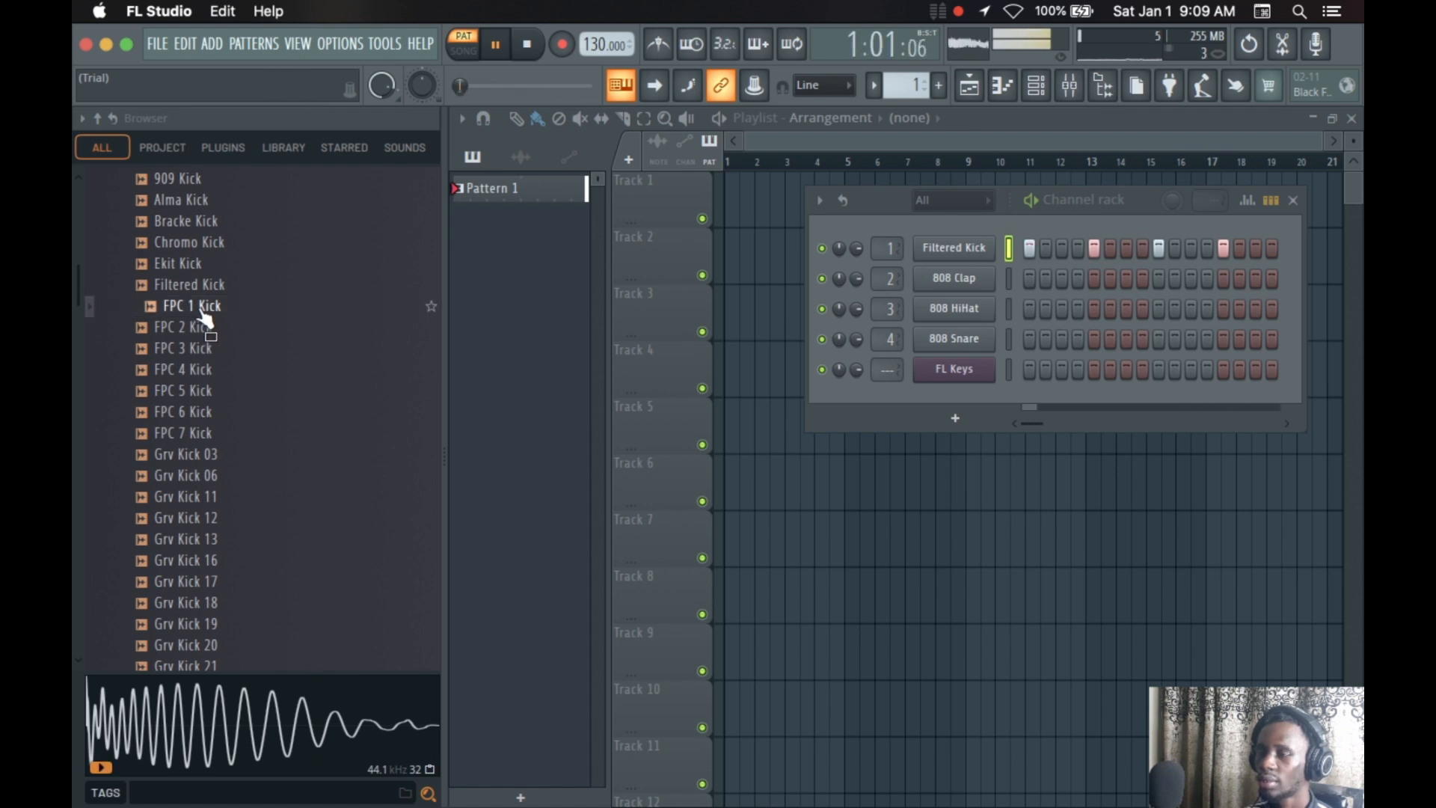
left_click(200, 309)
left_click(204, 317)
left_click(204, 318)
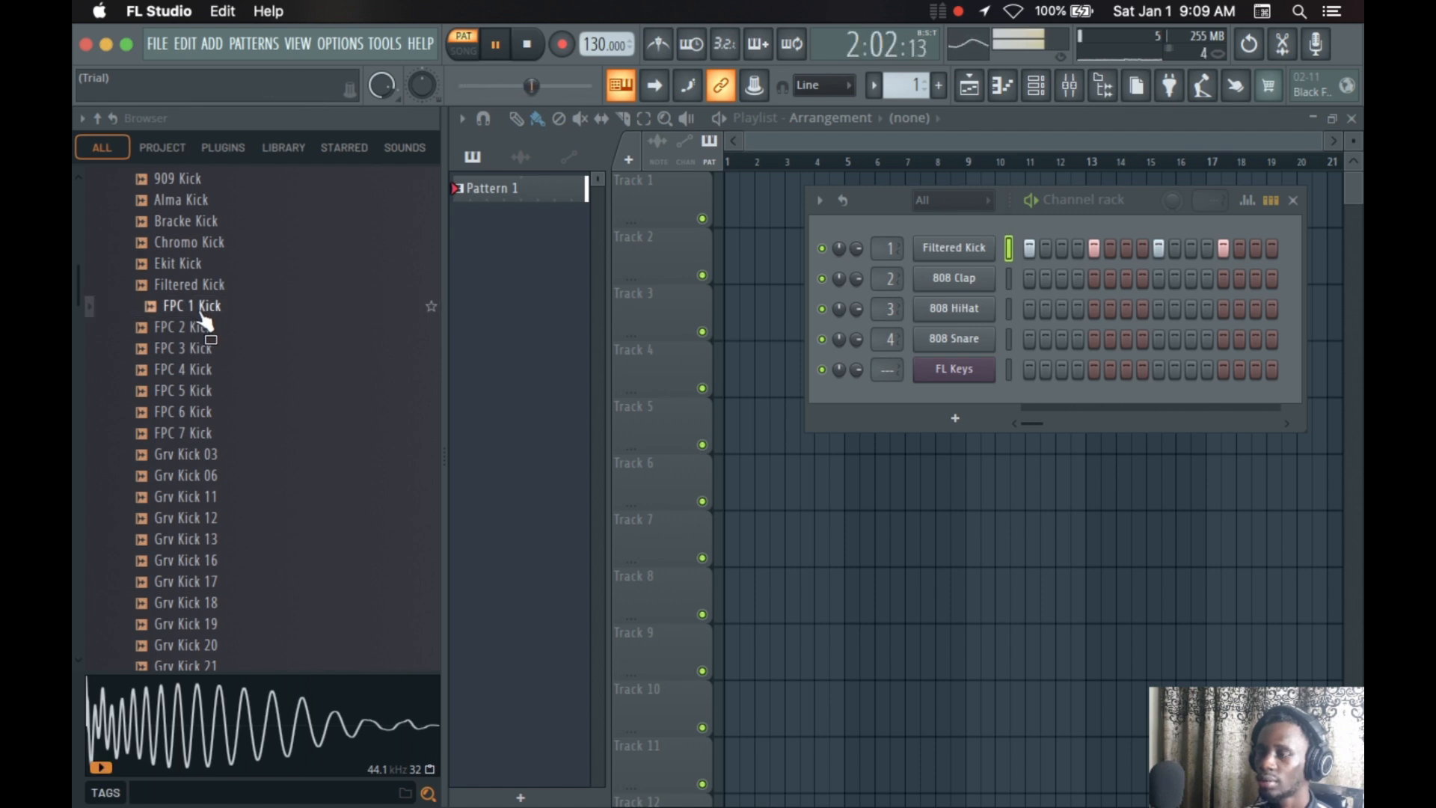
left_click(195, 329)
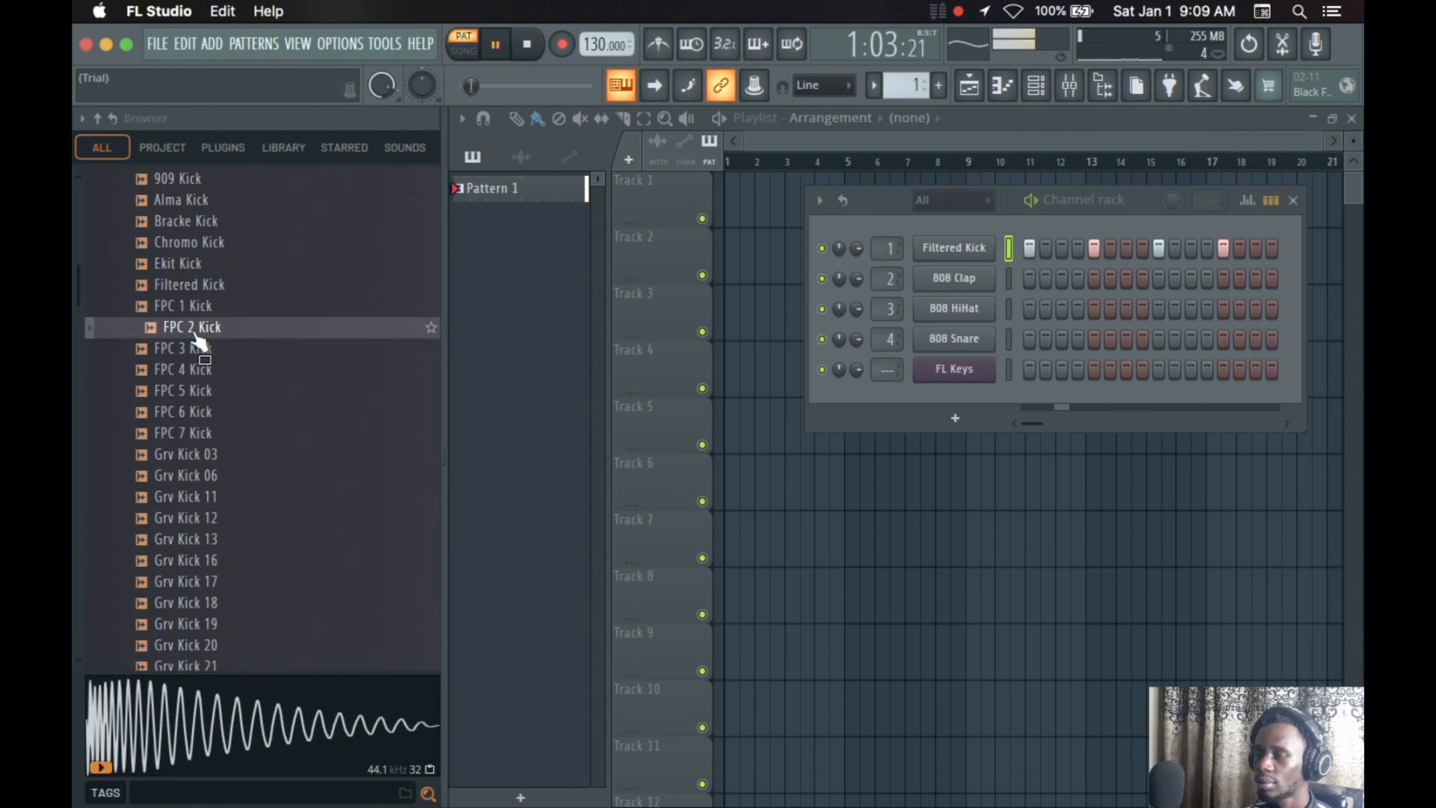
left_click(197, 334)
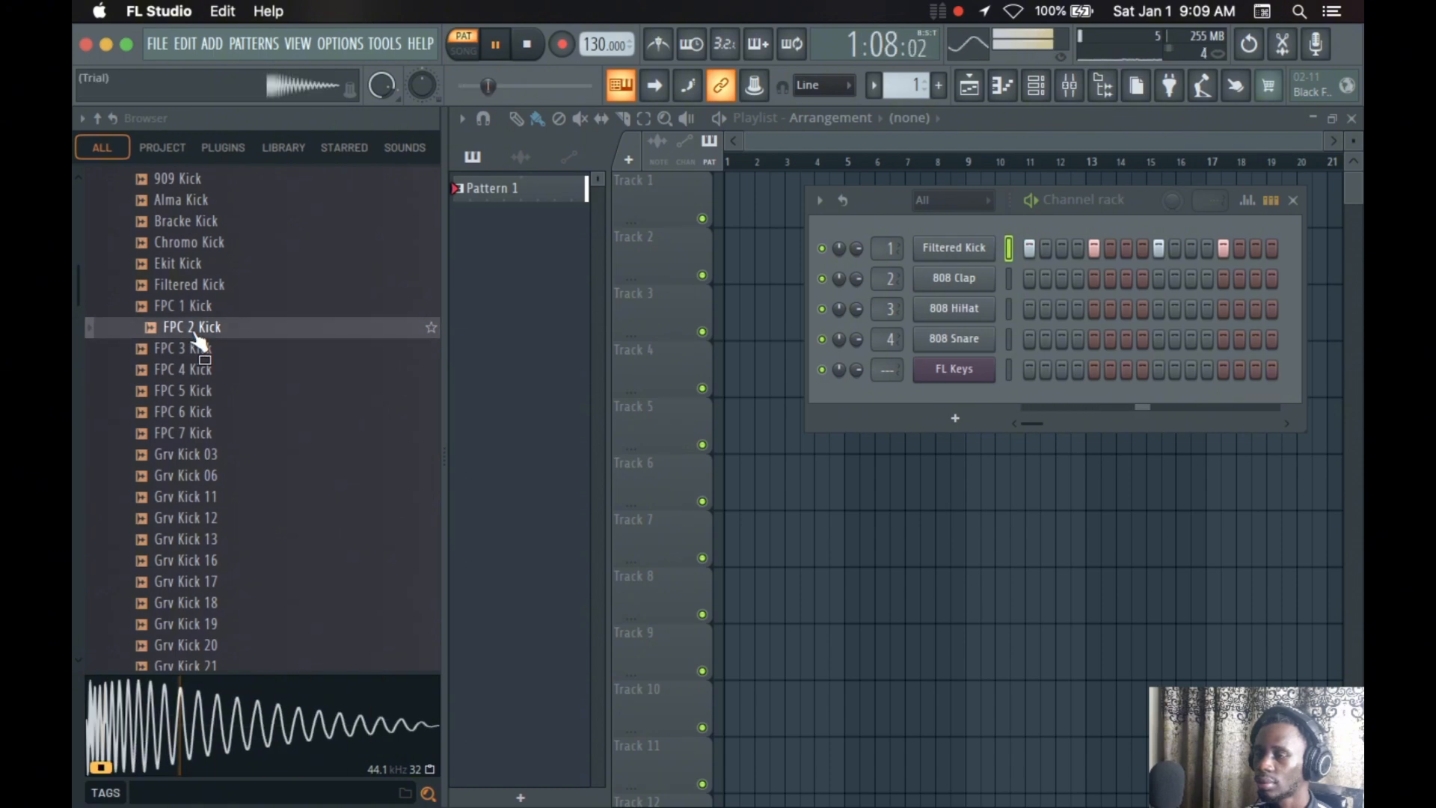
Audition FPC 6 Kick repeatedly against the playing pattern
left_click(207, 410)
left_click(209, 414)
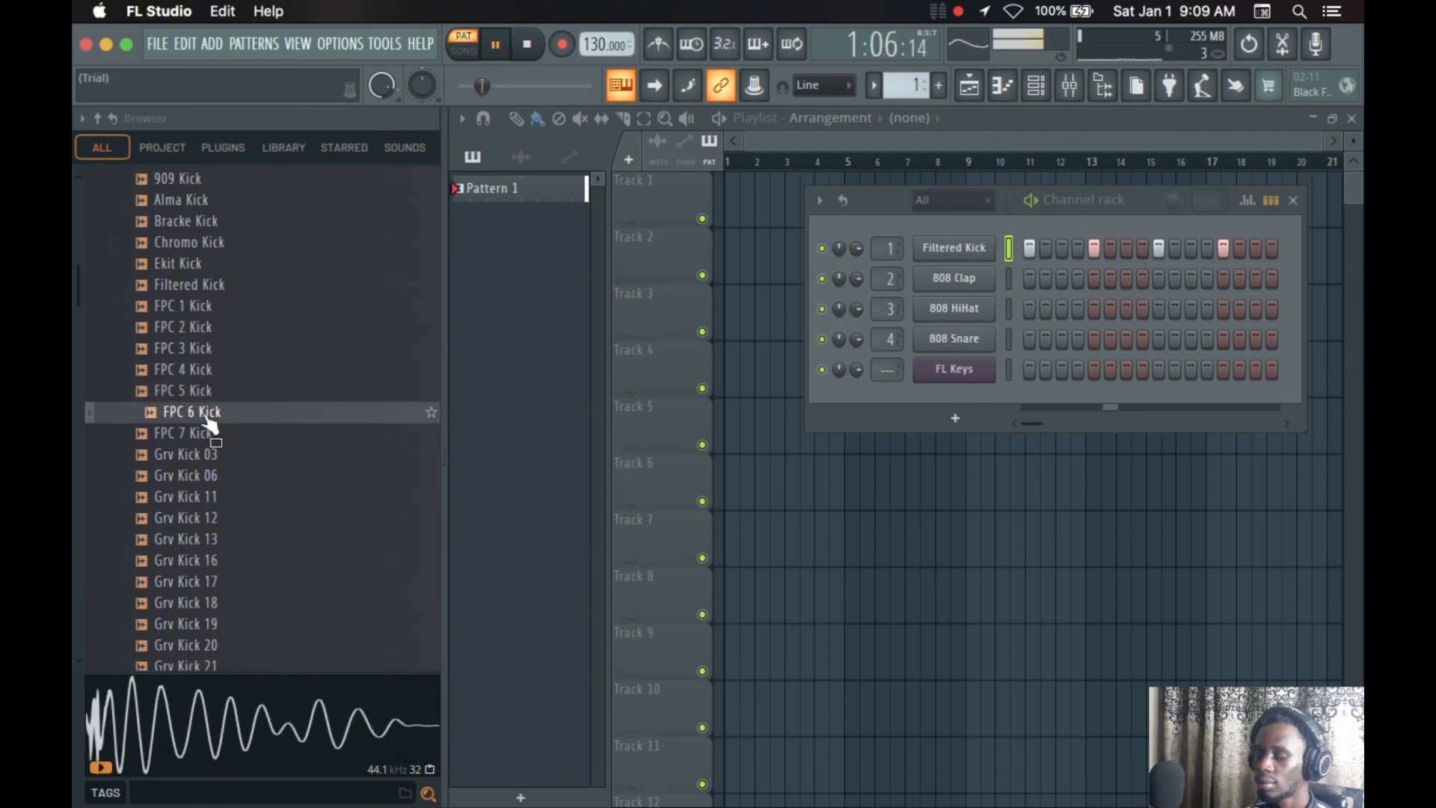
left_click(205, 410)
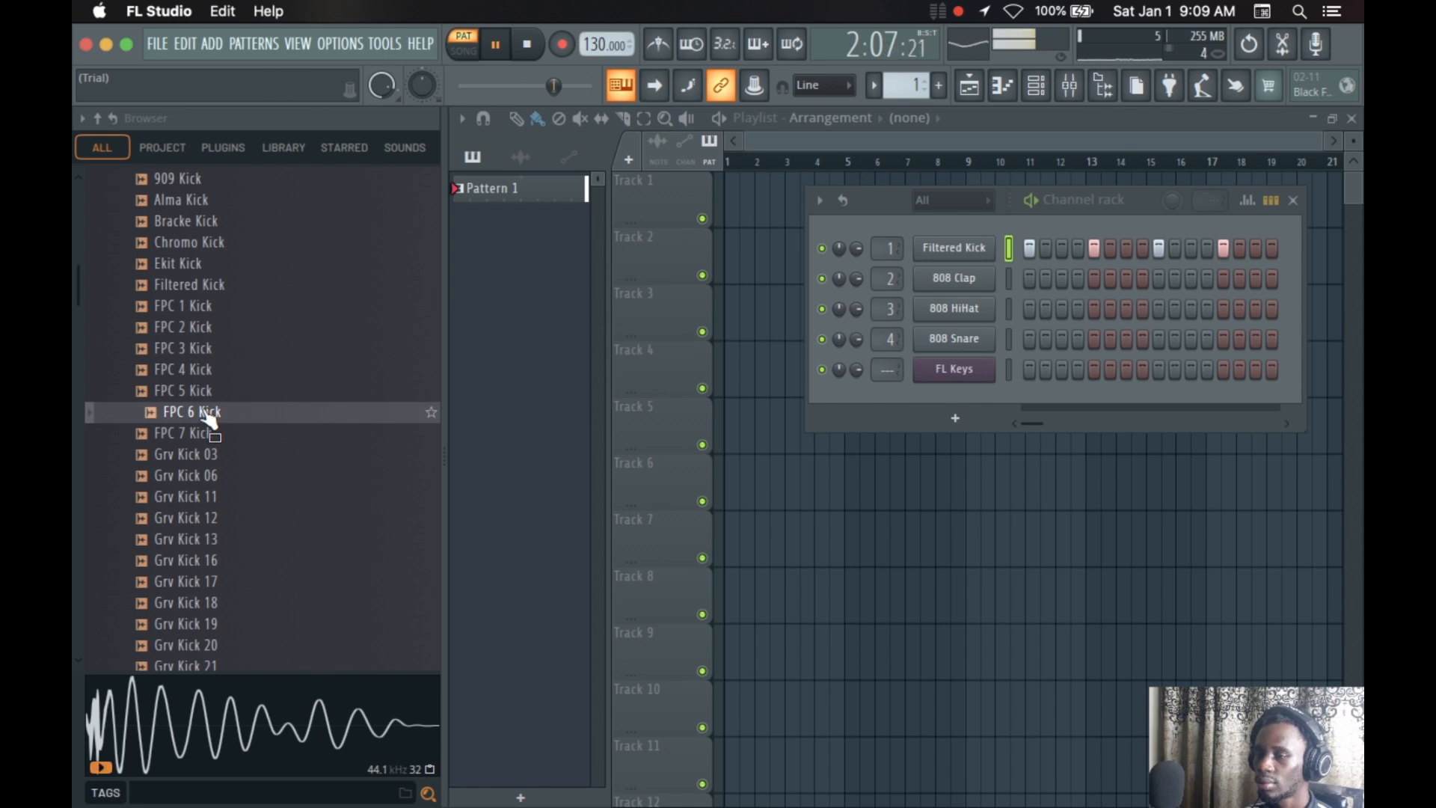
left_click(205, 411)
left_click(205, 410)
left_click(206, 411)
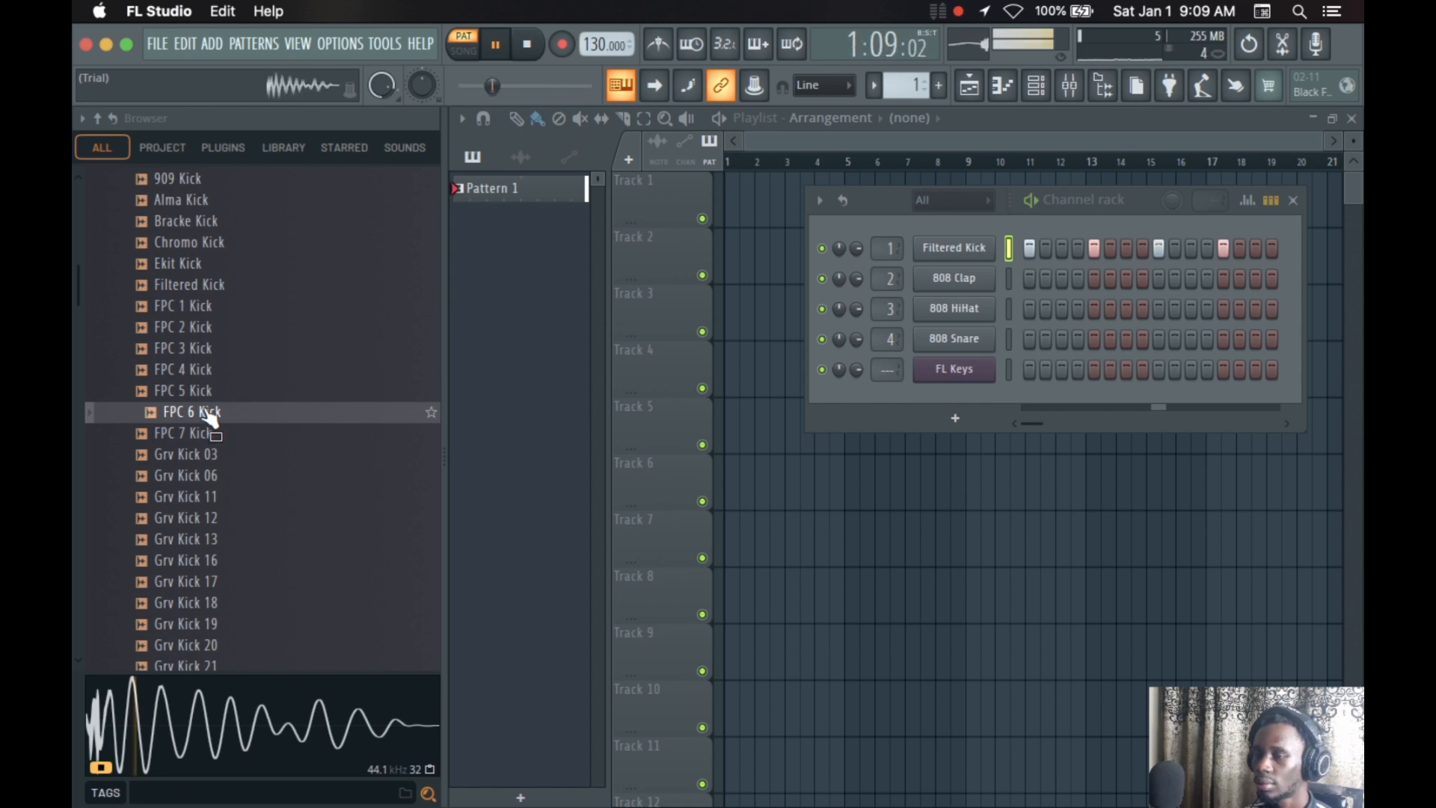
left_click(205, 410)
left_click(206, 411)
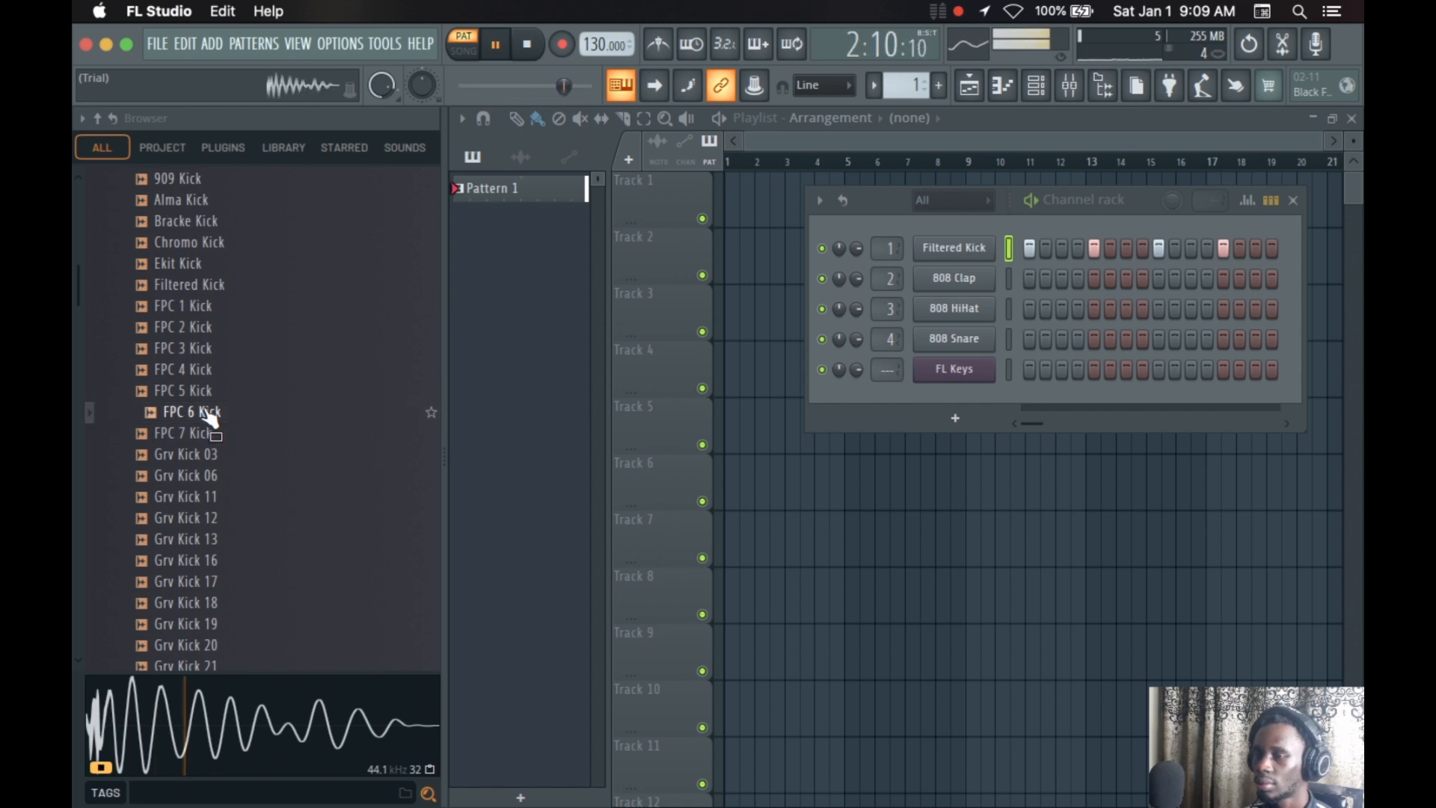
Stop playback and replace the Filtered Kick channel's sample with FPC 6 Kick, leaving its sampler settings closed
key("space")
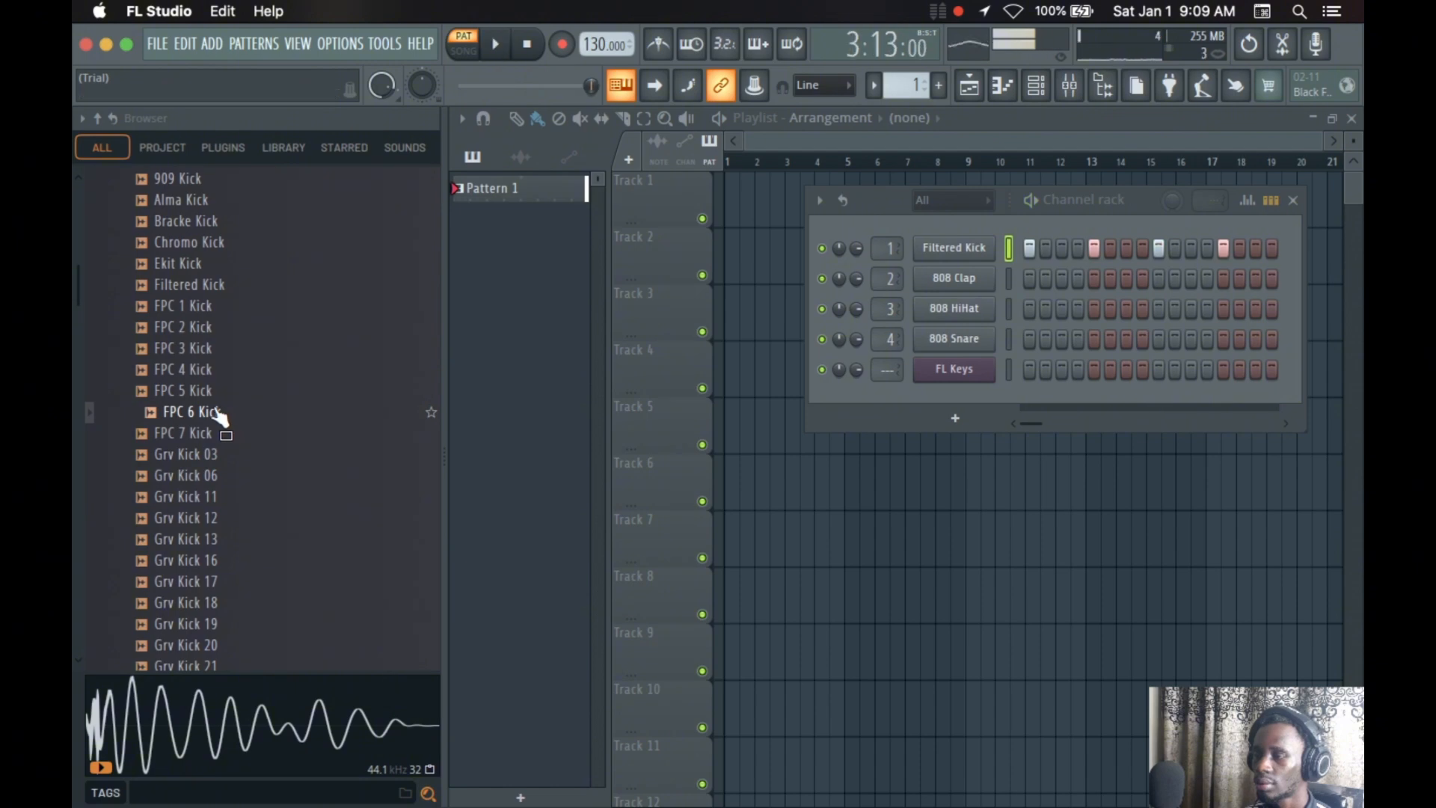
left_click_drag(218, 411, 956, 253)
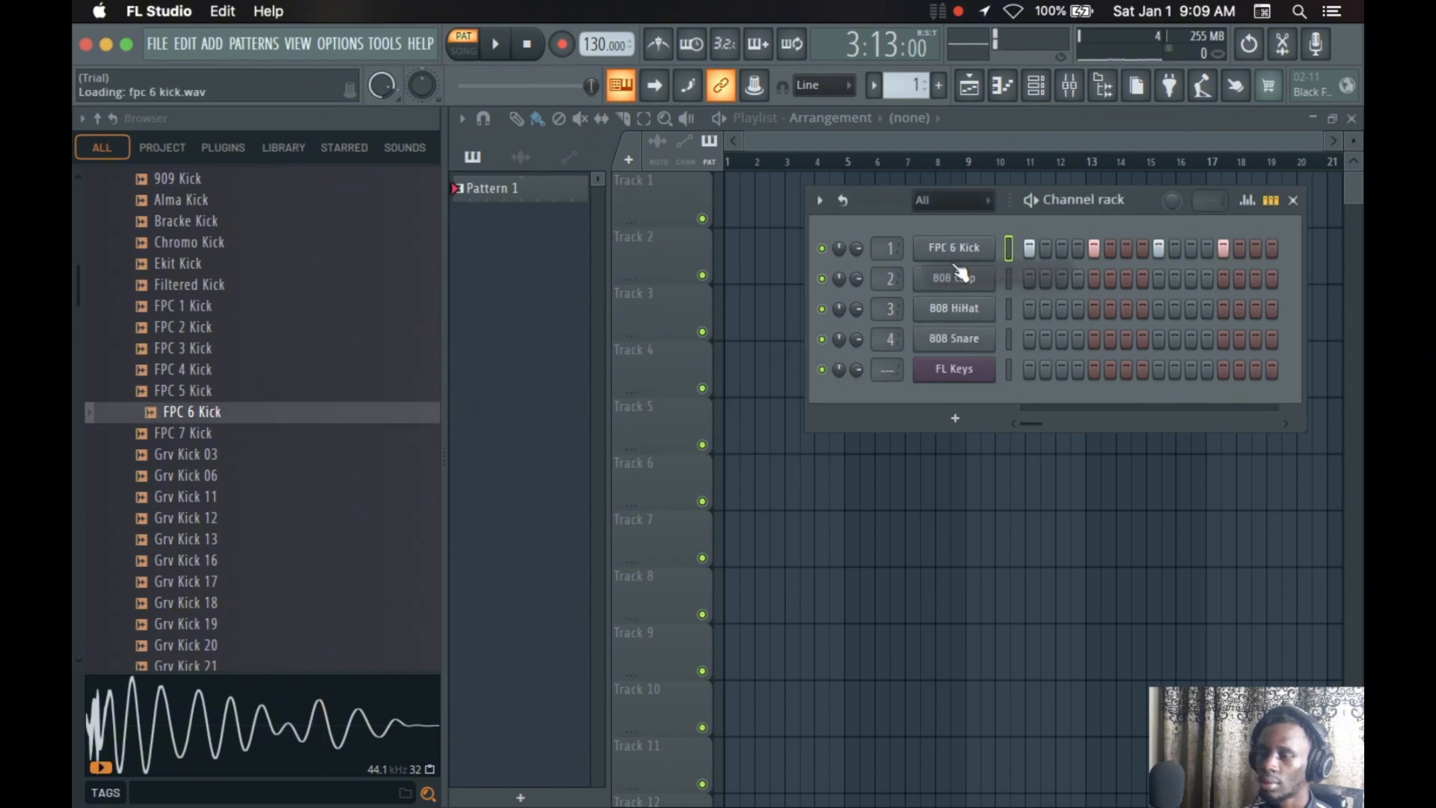
left_click(955, 252)
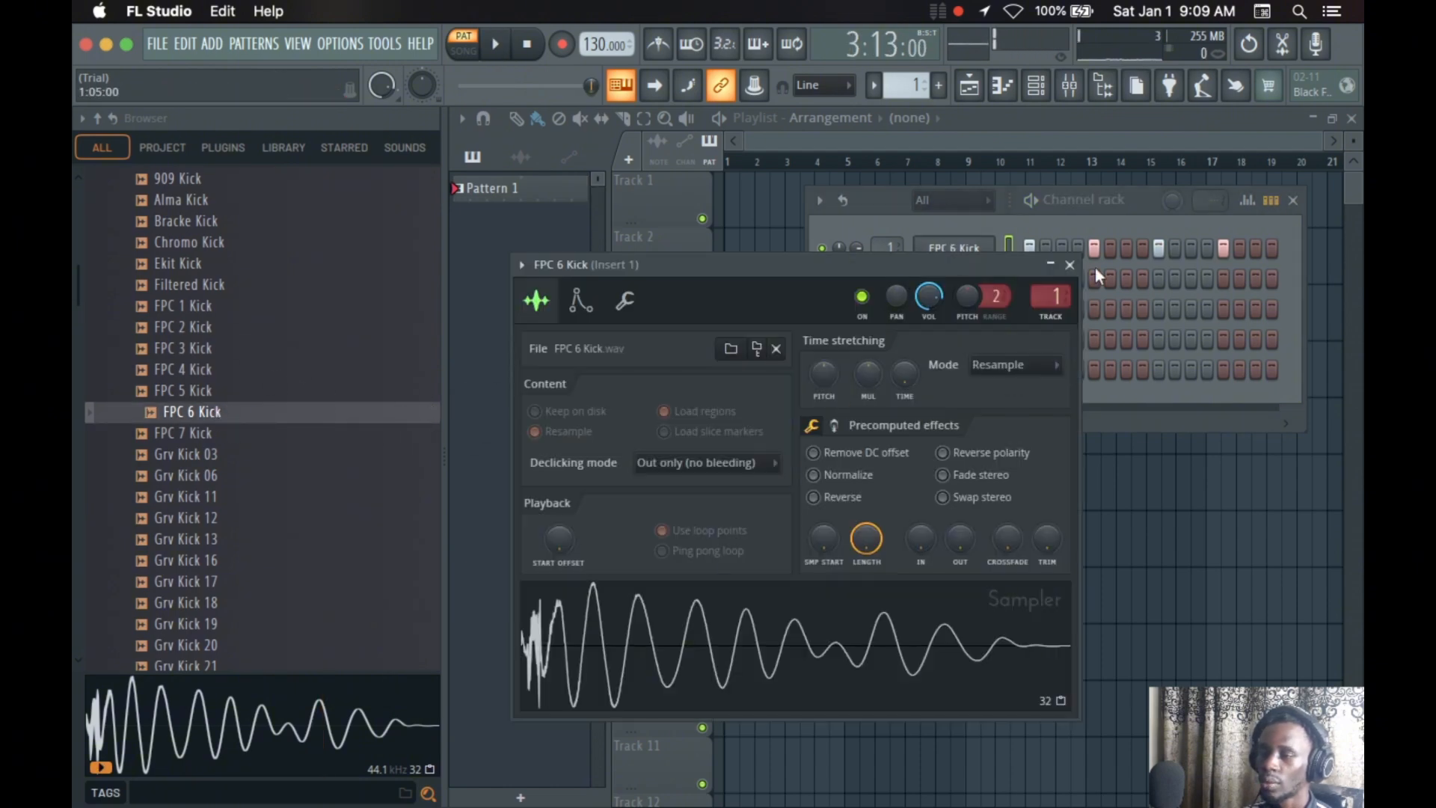
left_click(1070, 265)
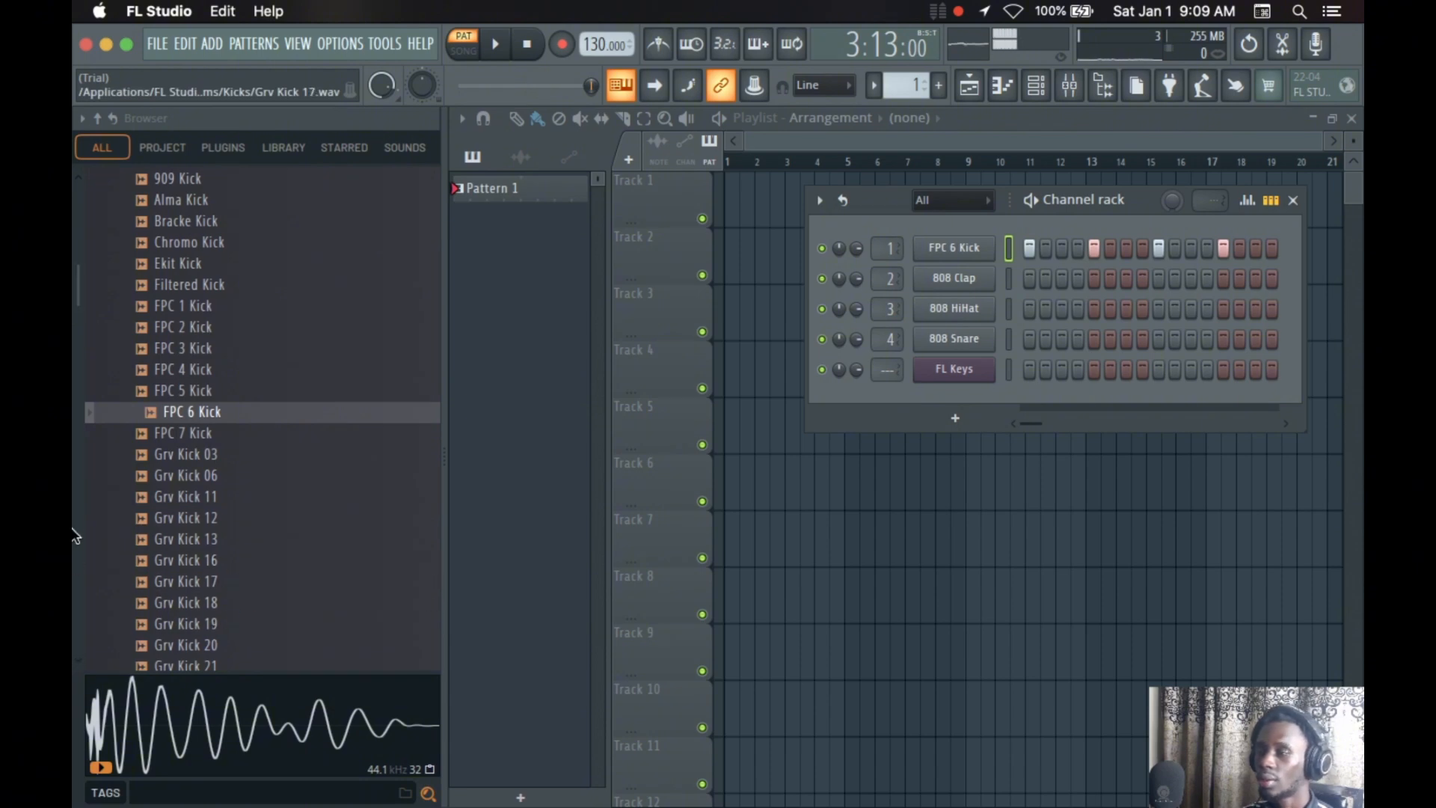
Look through the browser's Packs and Kicks folders and audition Grv Kick 18 with playback stopped
scroll(187, 374, "up", 6)
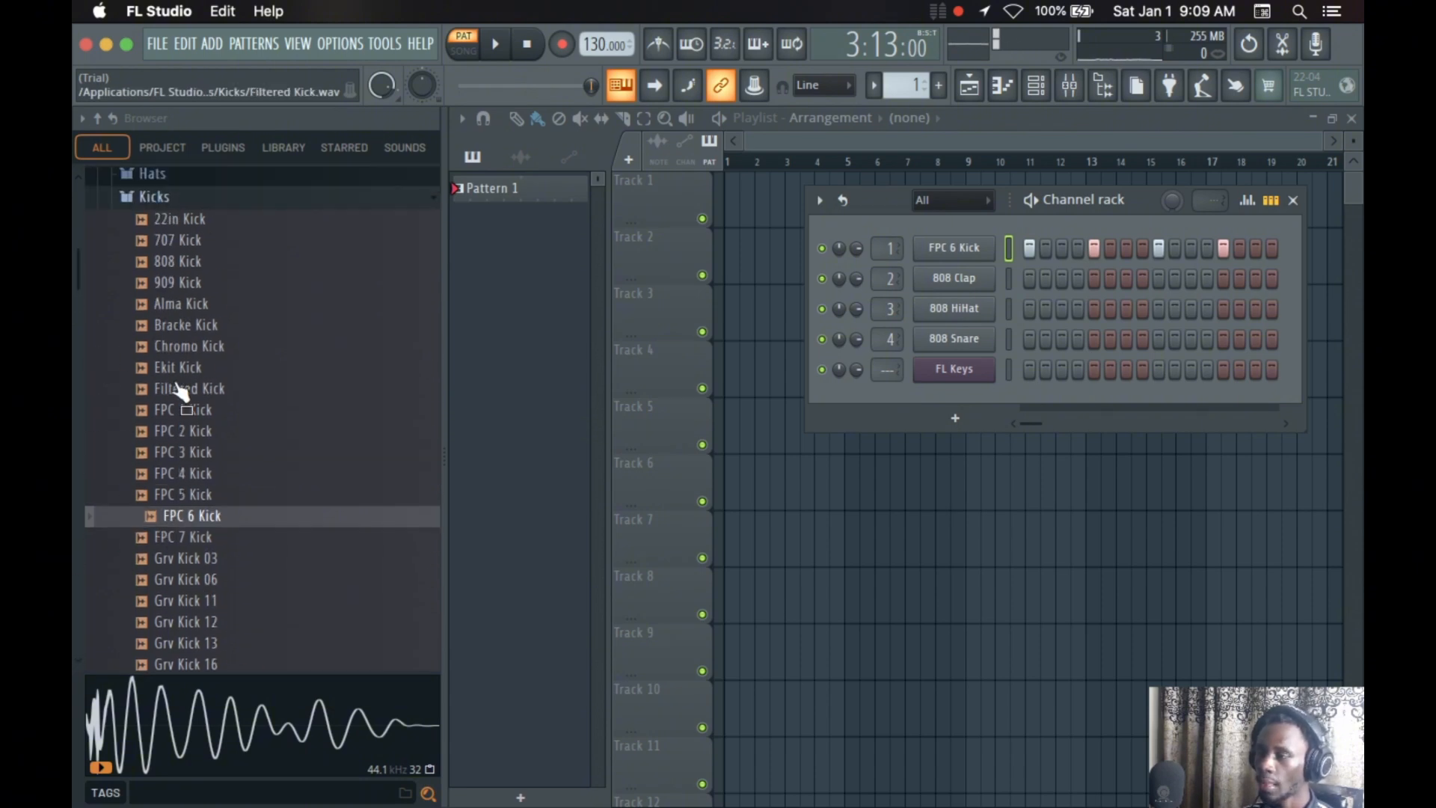
scroll(220, 369, "up", 4)
scroll(205, 472, "down", 4)
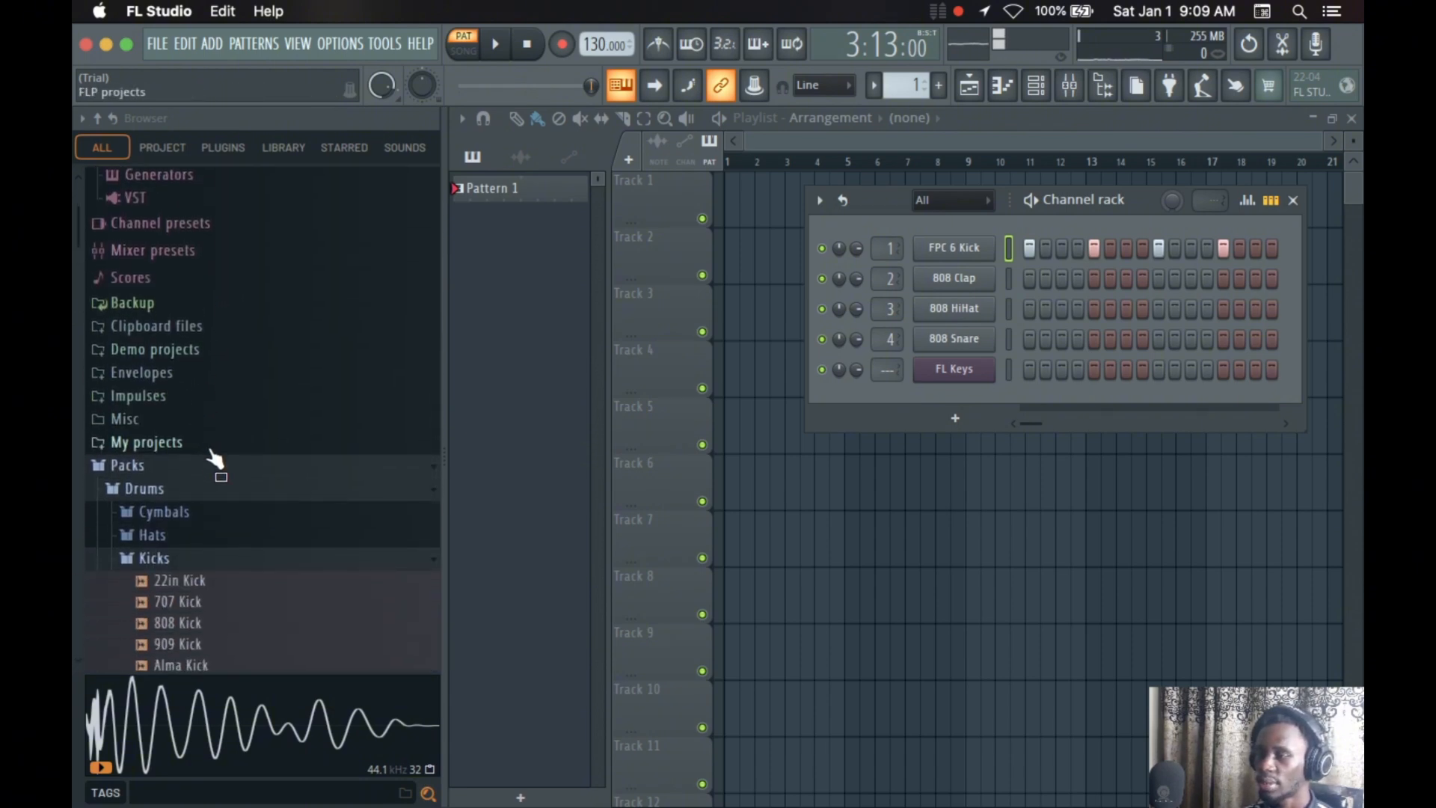
scroll(224, 453, "down", 8)
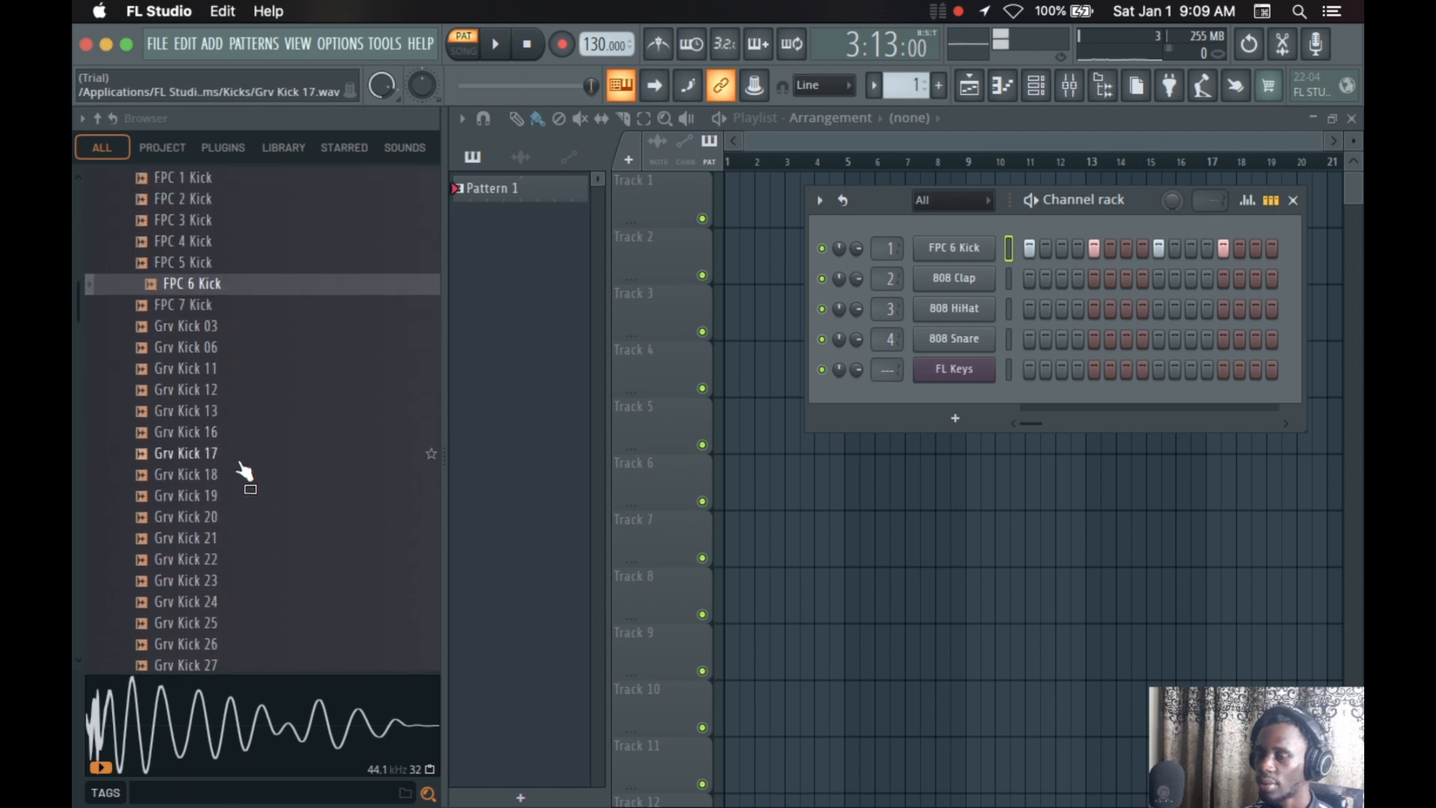
left_click(209, 396)
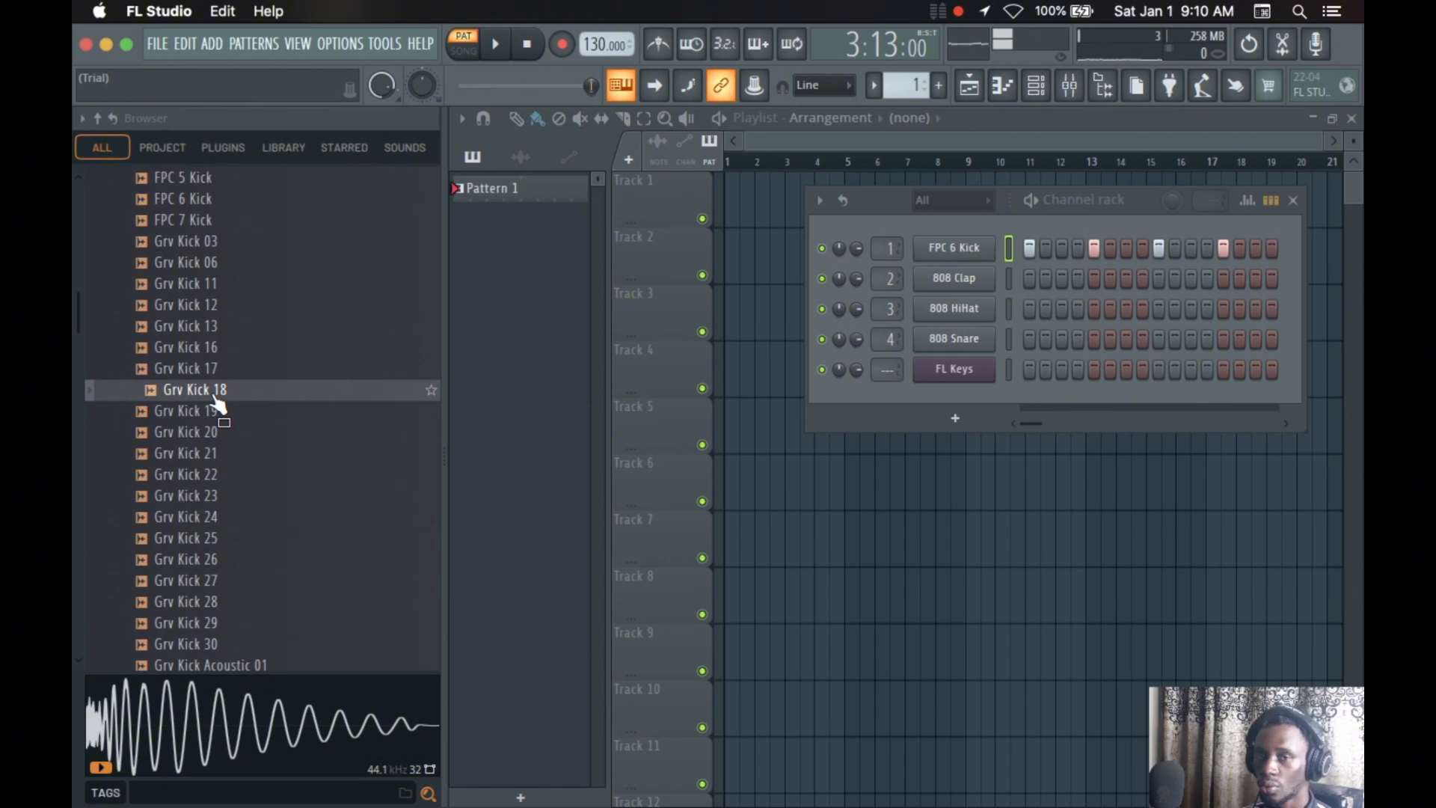
left_click(213, 397)
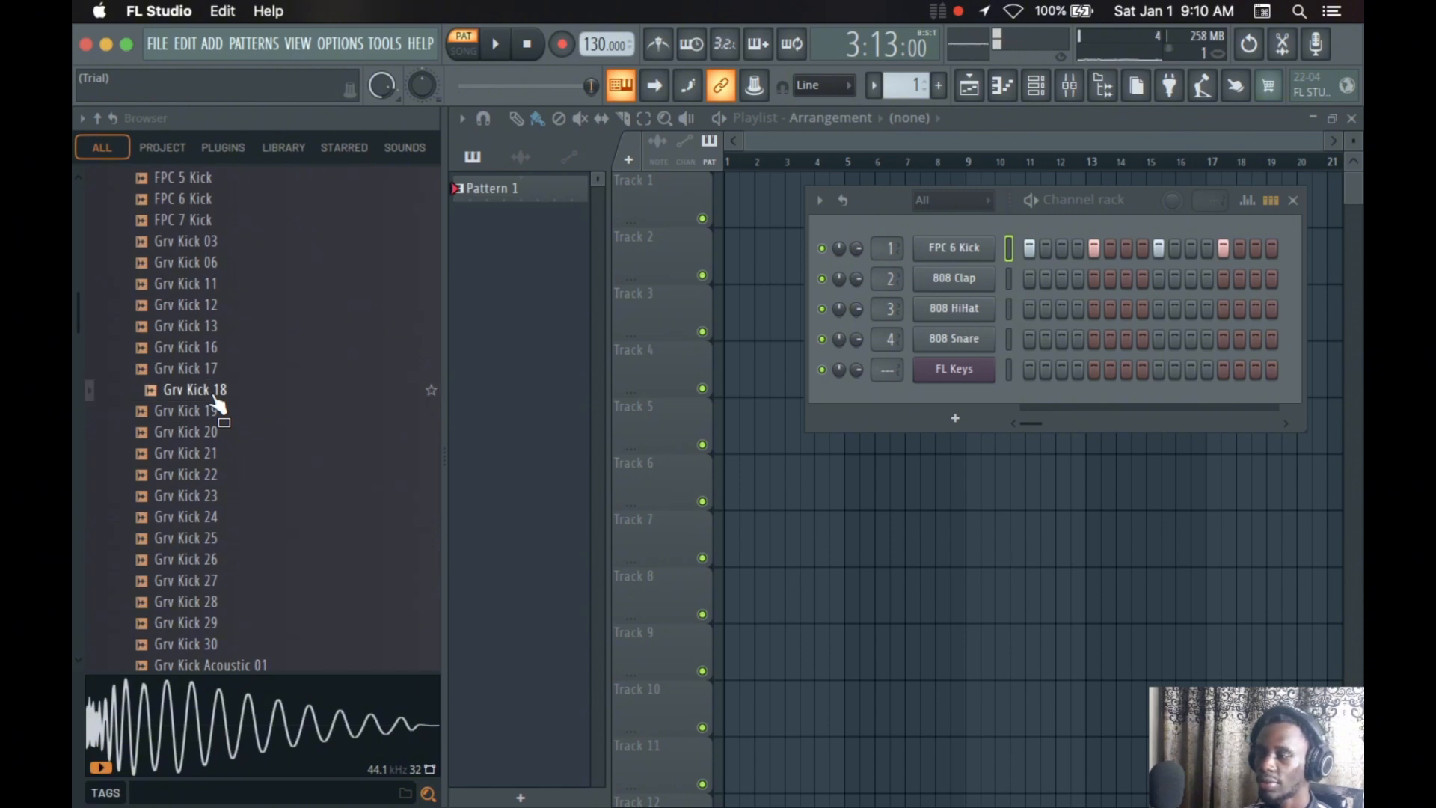
Audition Grv Kick 18, 21, 22, 30 and 29 from the Kicks folder with playback stopped
left_click(213, 397)
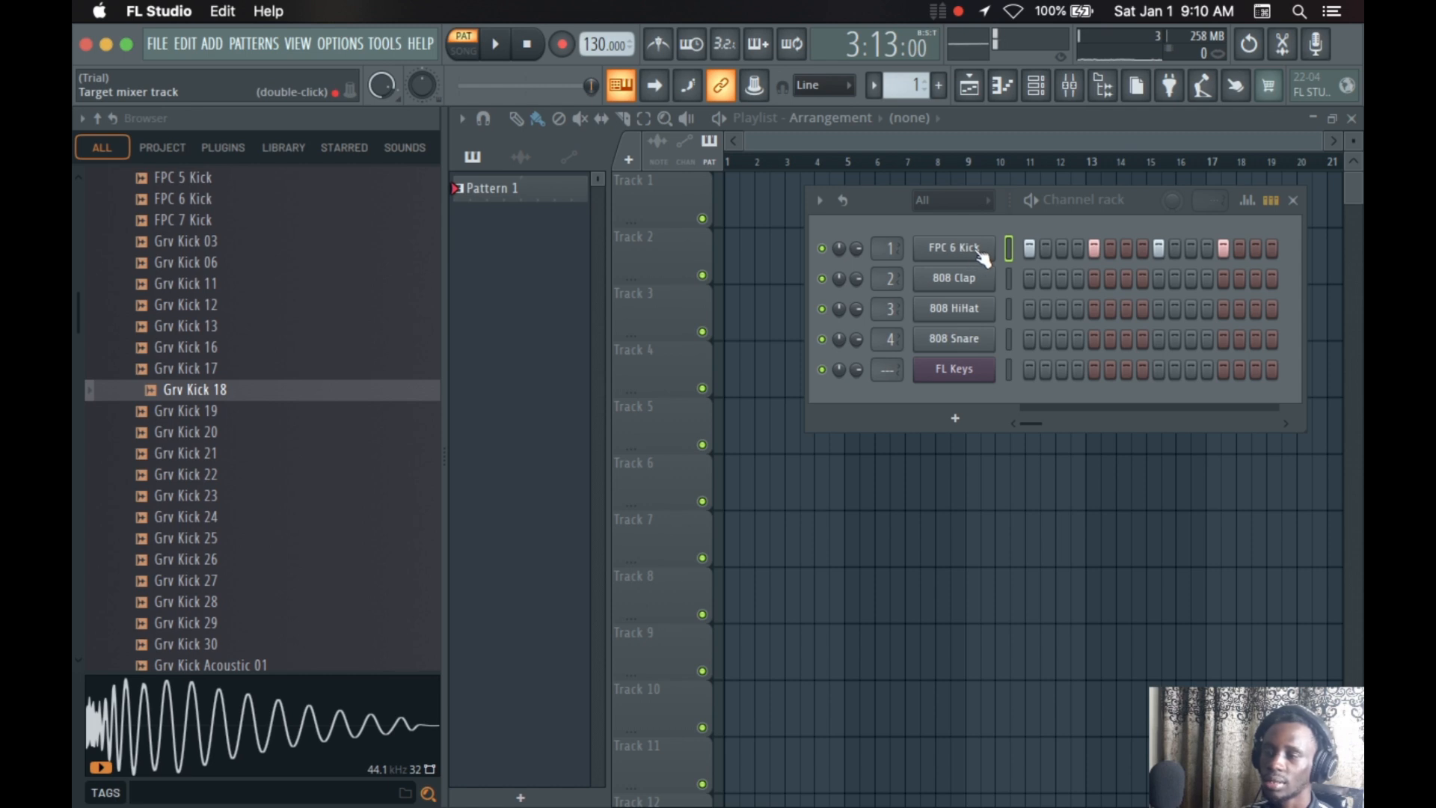
left_click(1009, 280)
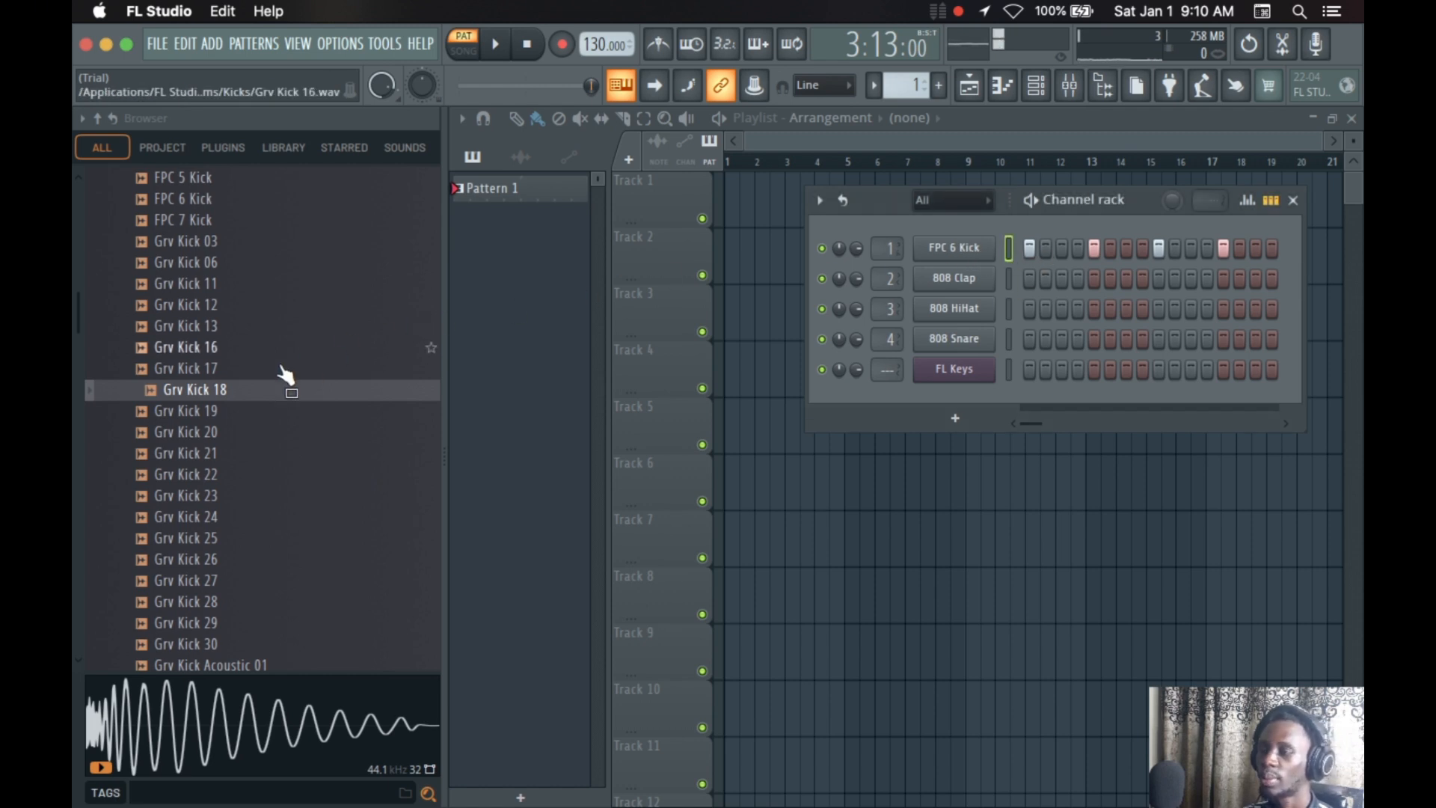
left_click(213, 452)
left_click(230, 475)
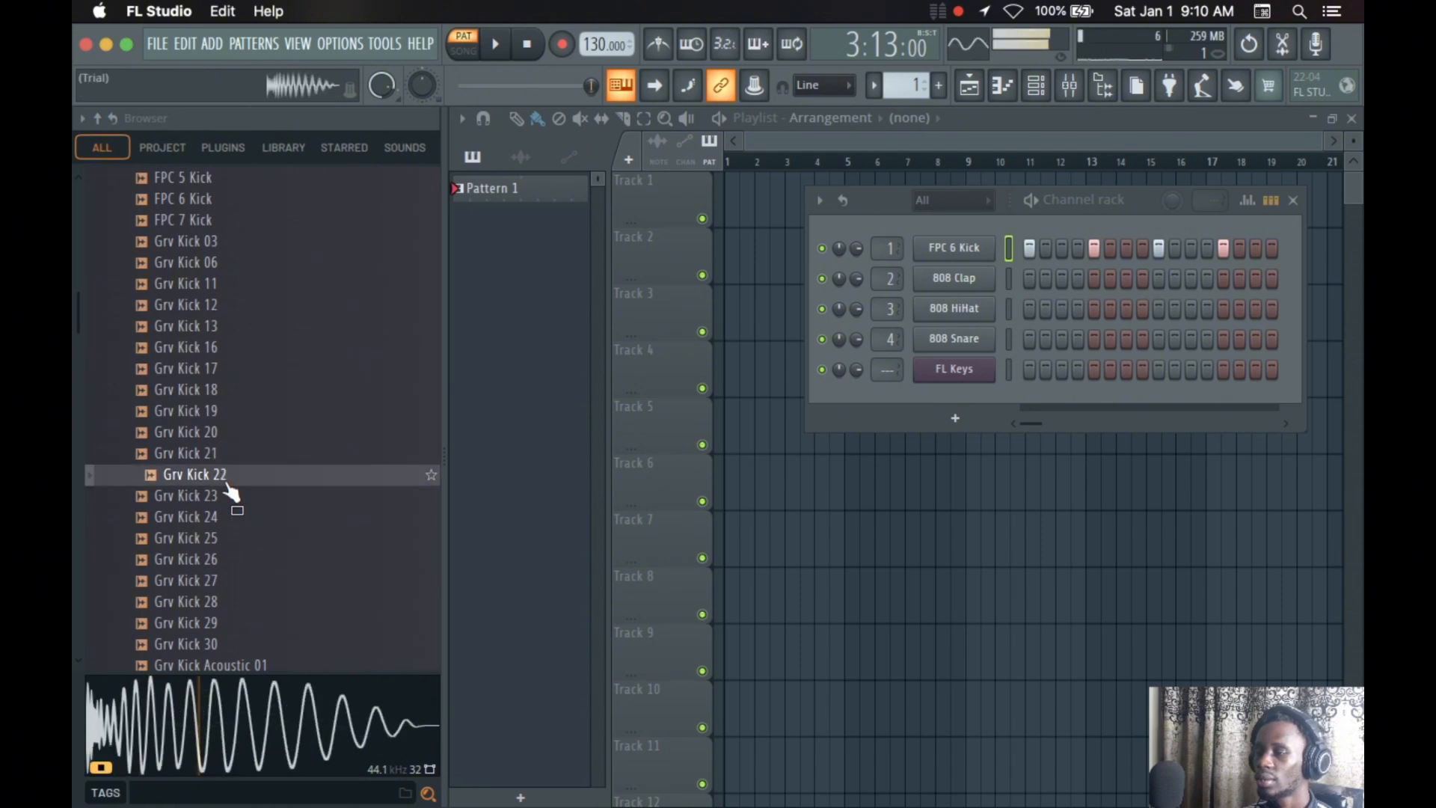
scroll(224, 509, "down", 2)
left_click(225, 559)
left_click(214, 537)
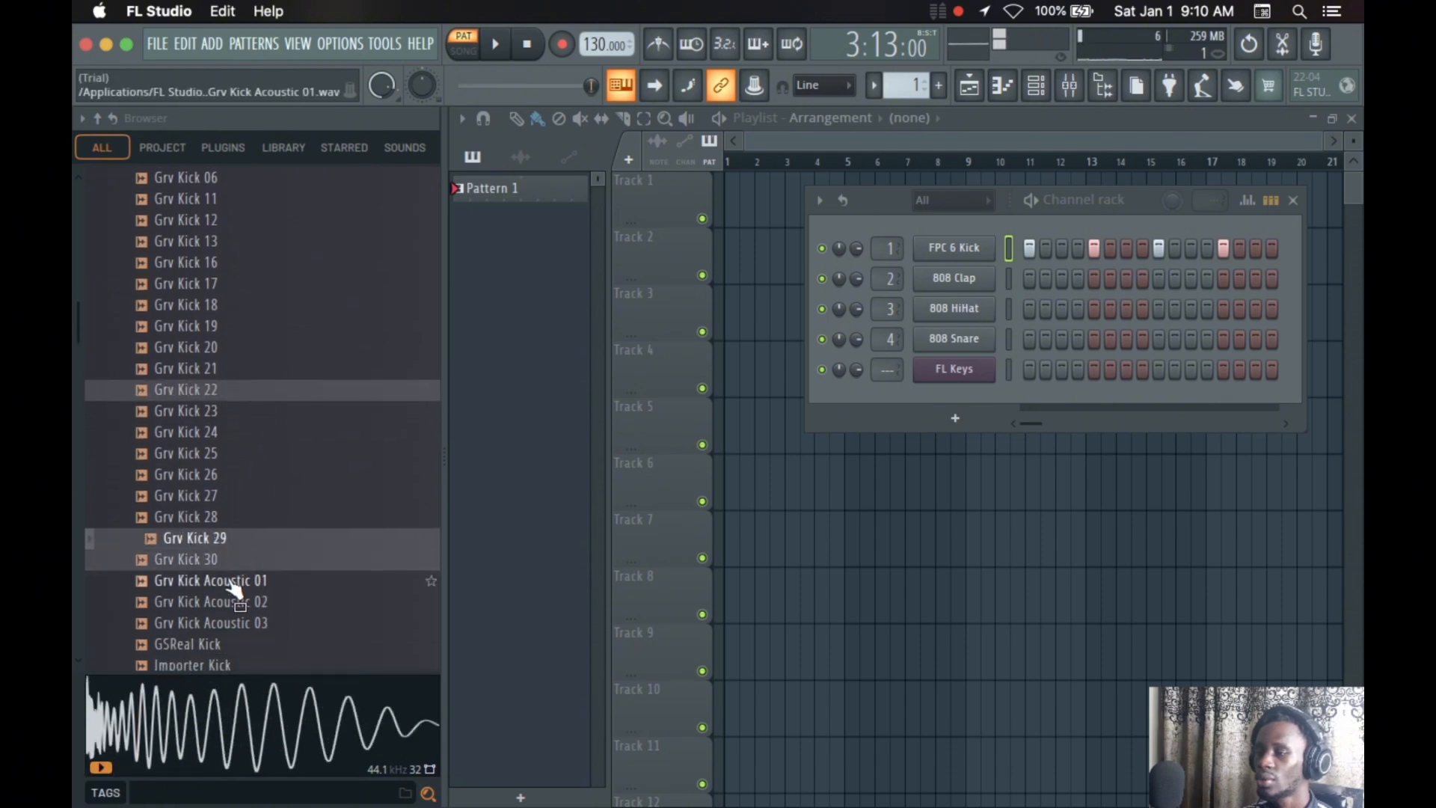
Audition Grv Kick Acoustic 01 and Grv Kick Acoustic 03 with playback stopped
left_click(232, 581)
scroll(240, 580, "down", 1)
scroll(239, 579, "down", 1)
left_click(228, 583)
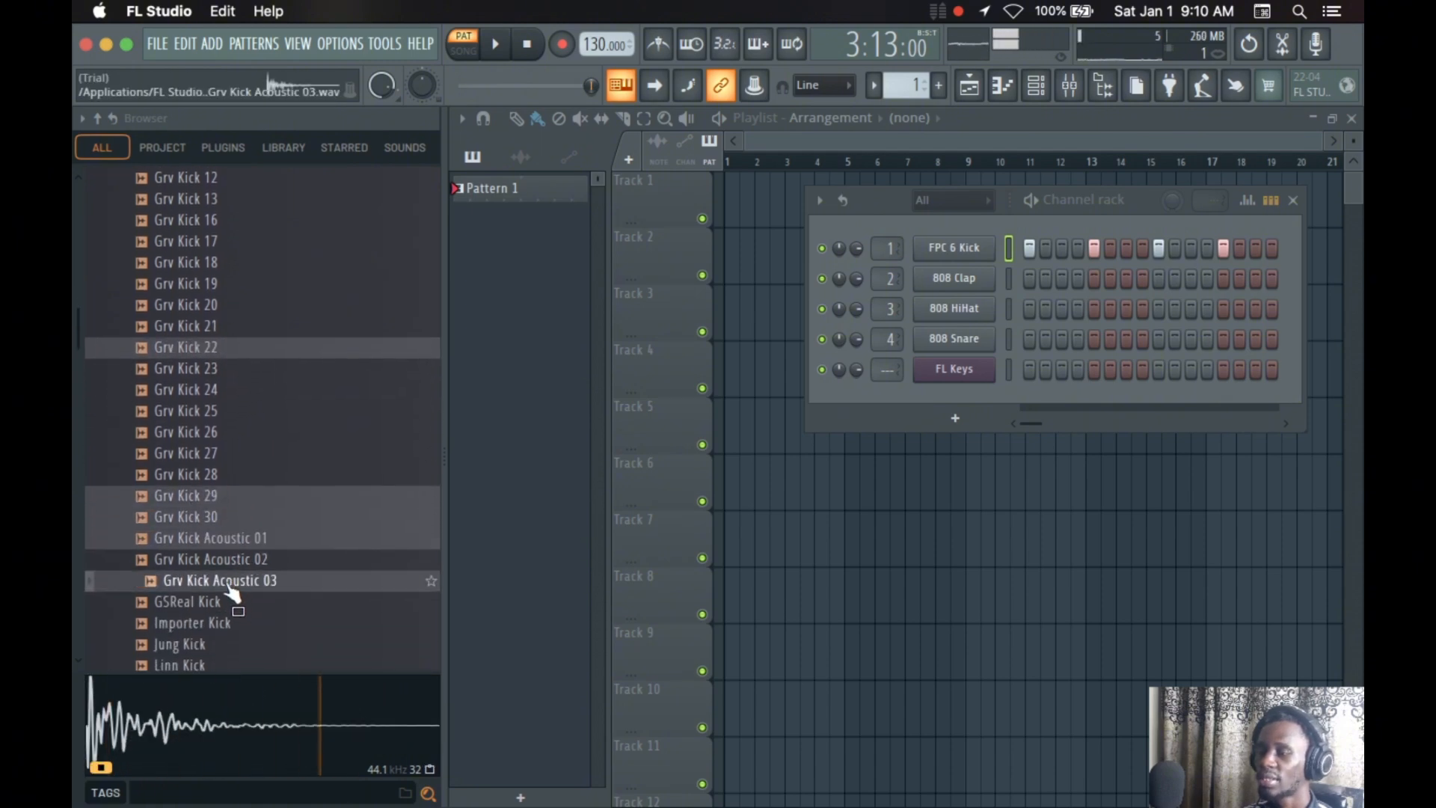
Try to load the selected Grv kick samples onto the FPC 6 Kick channel, and audition Grv Kick 30 and Grv Kick Acoustic 03
left_click_drag(229, 587, 922, 241)
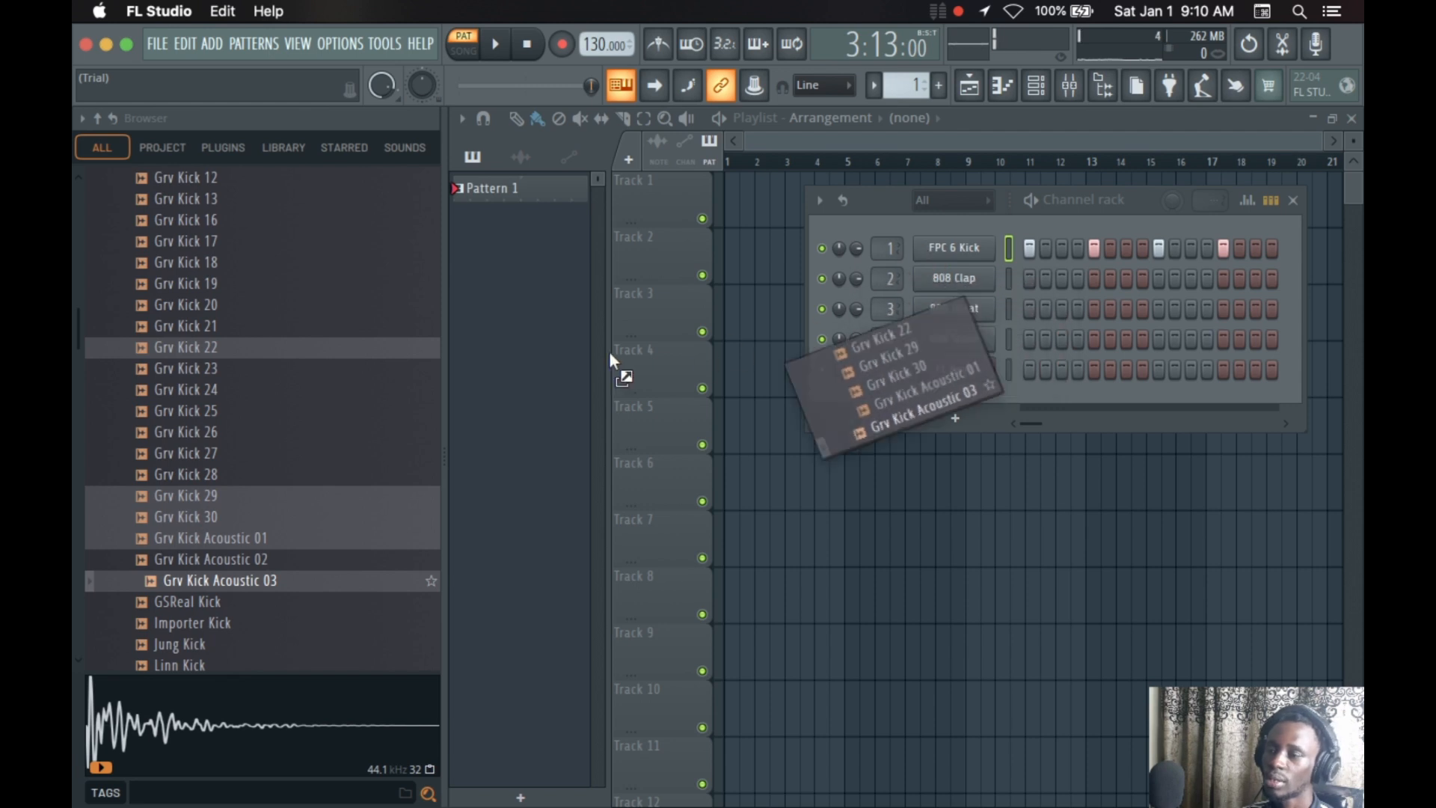
left_click_drag(258, 455, 880, 376)
left_click(247, 514)
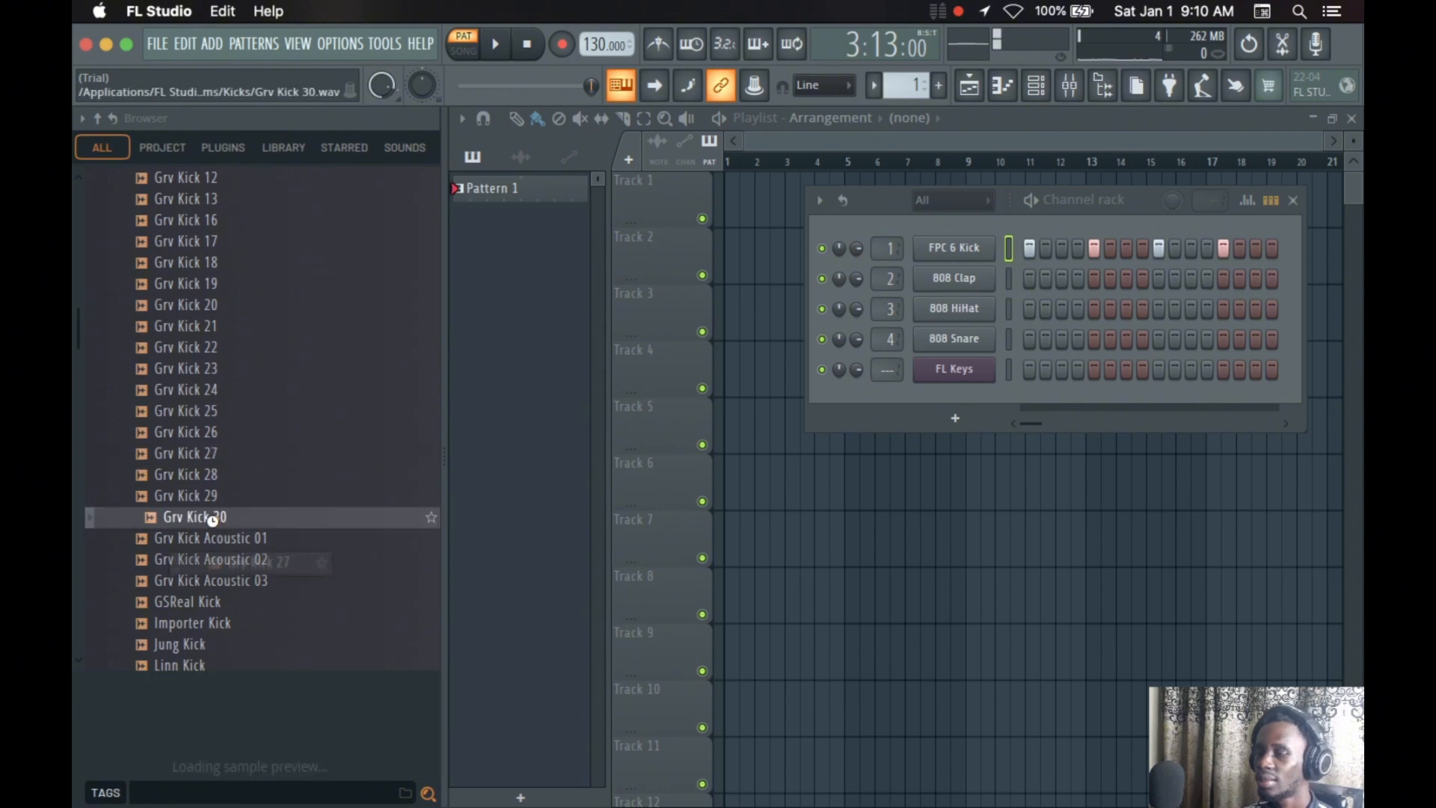
left_click_drag(247, 515, 262, 490)
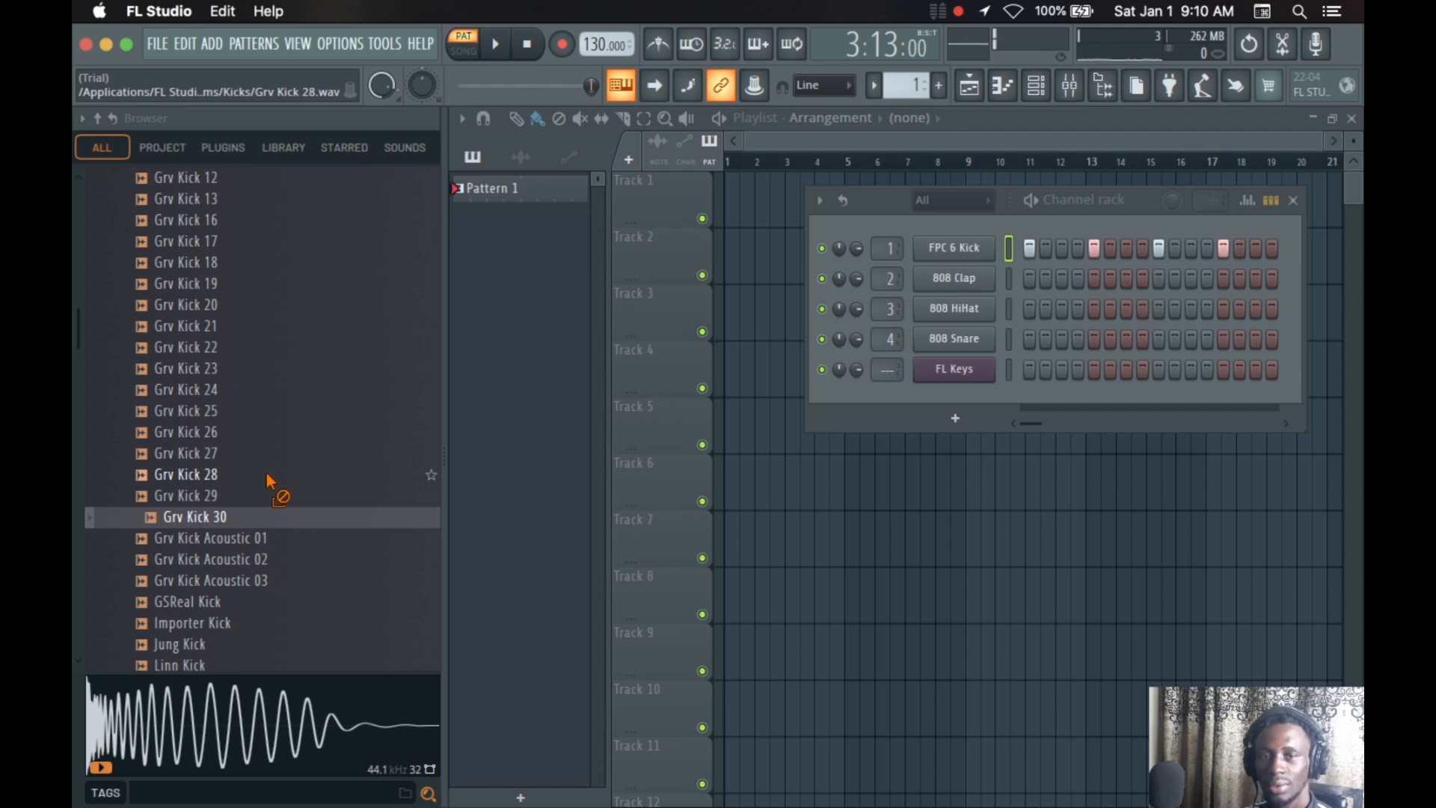
left_click(253, 536)
left_click(241, 581)
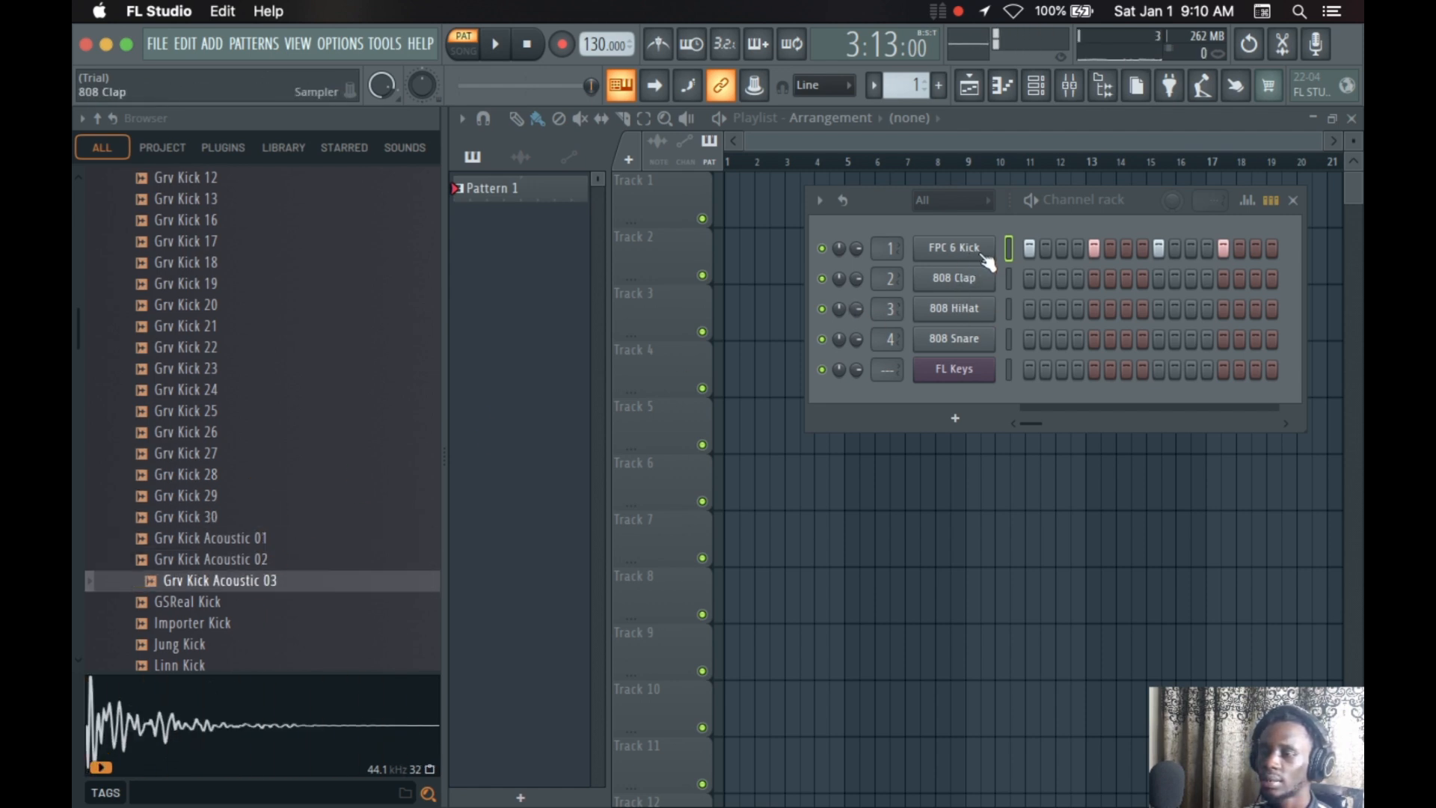
Move the channel rack closer to the browser and start playing the pattern
scroll(247, 422, "up", 15)
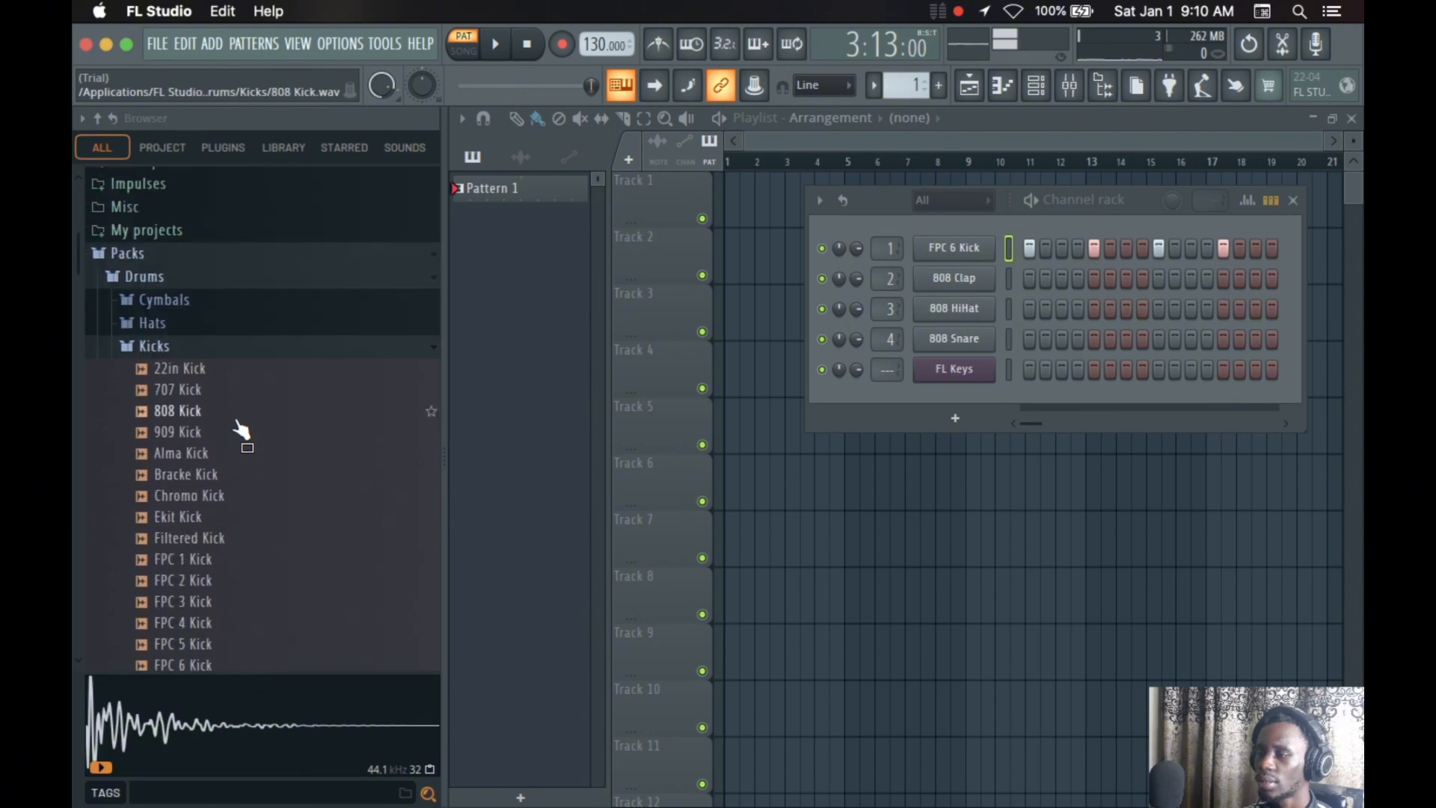
scroll(238, 449, "down", 4)
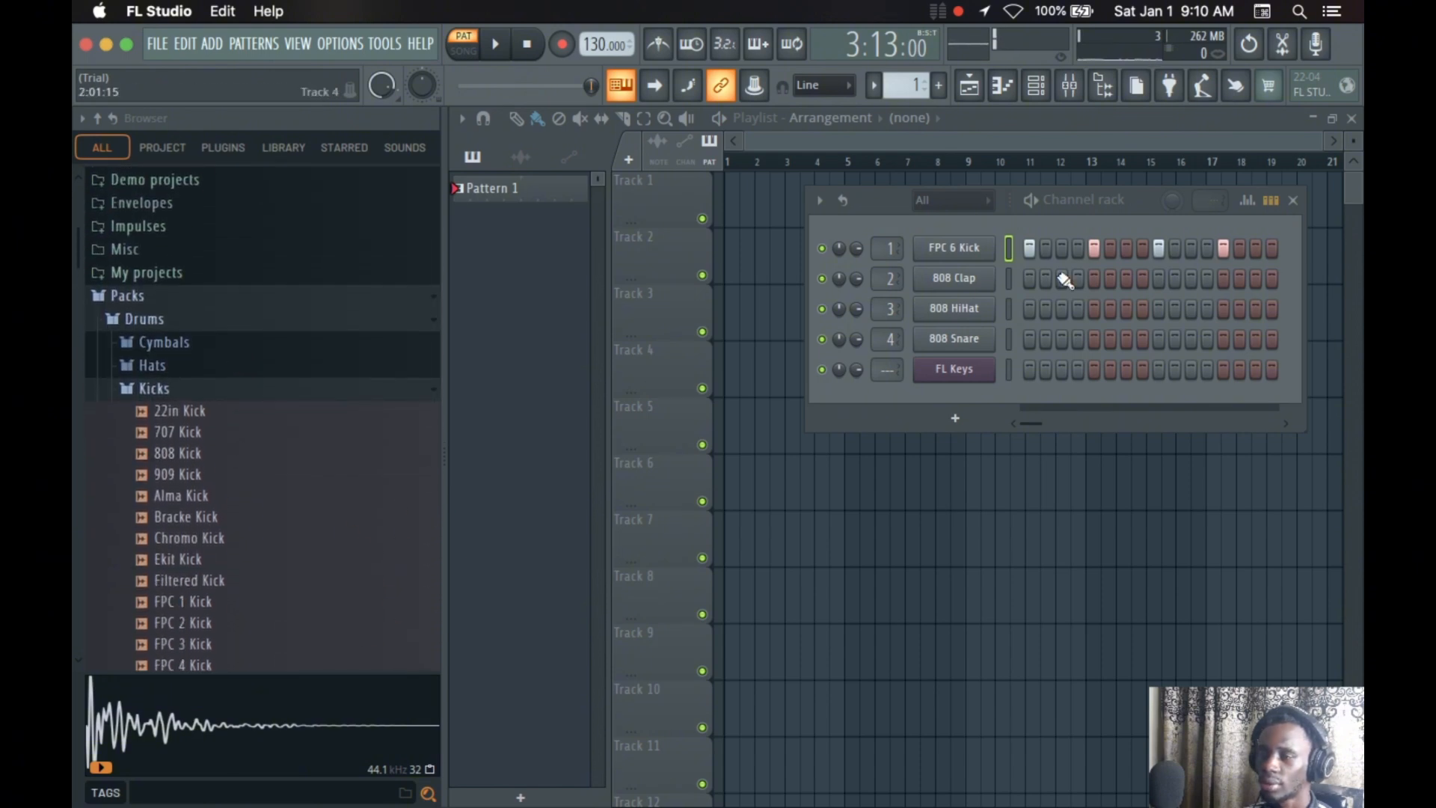
left_click_drag(888, 199, 624, 229)
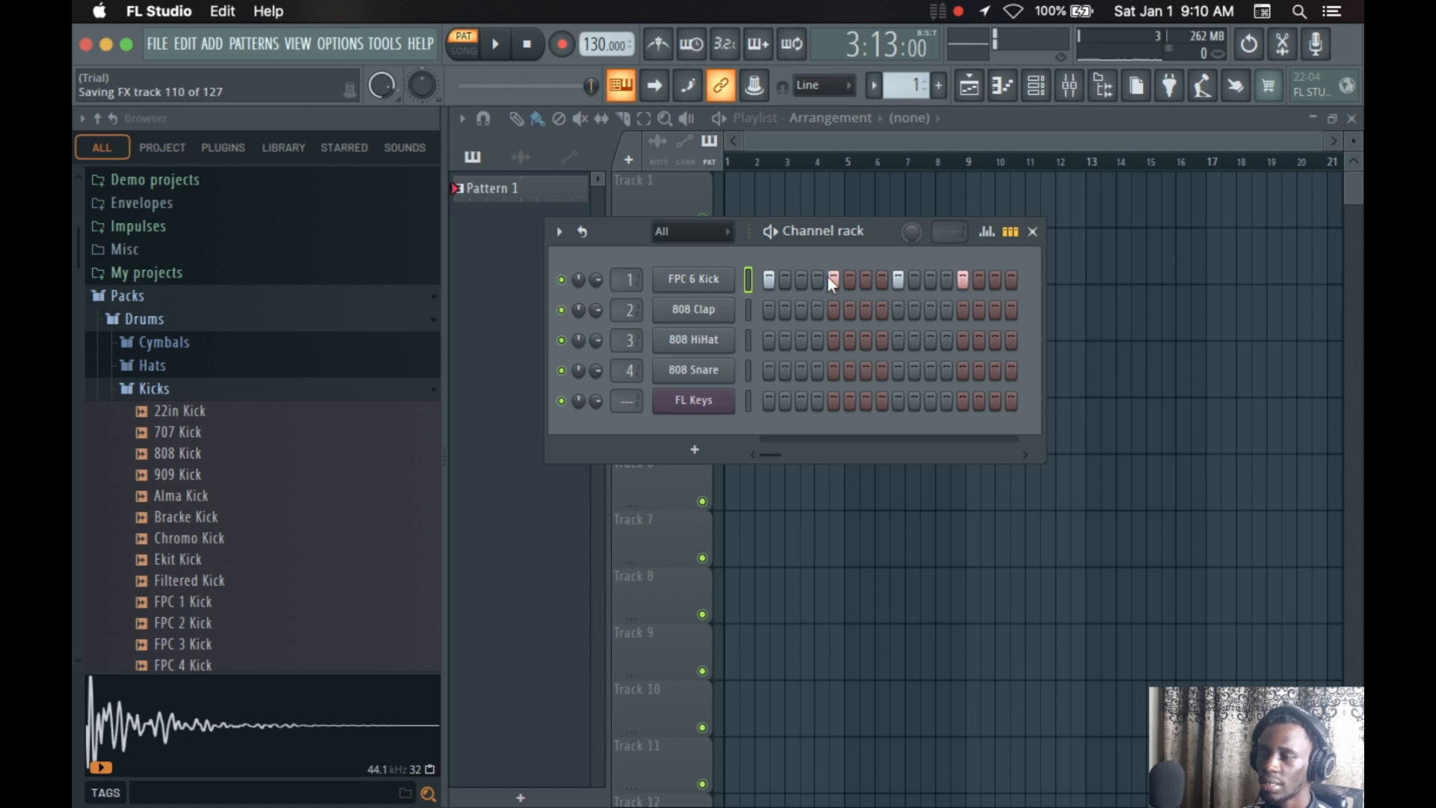
key("space")
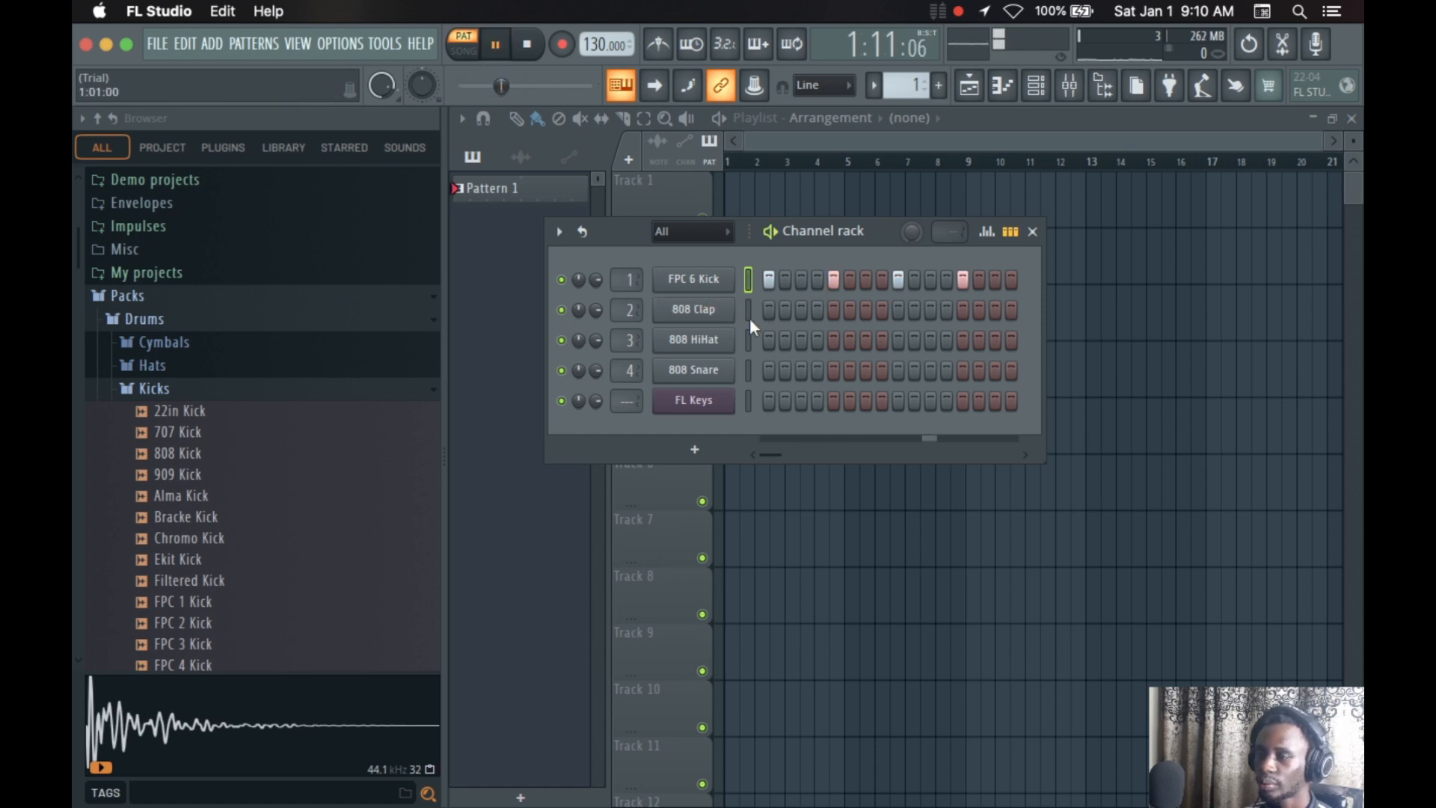
Audition 707 Kick and 808 Kick against the playing pattern and replace the FPC 6 Kick channel's sample with 808 Kick
left_click(225, 433)
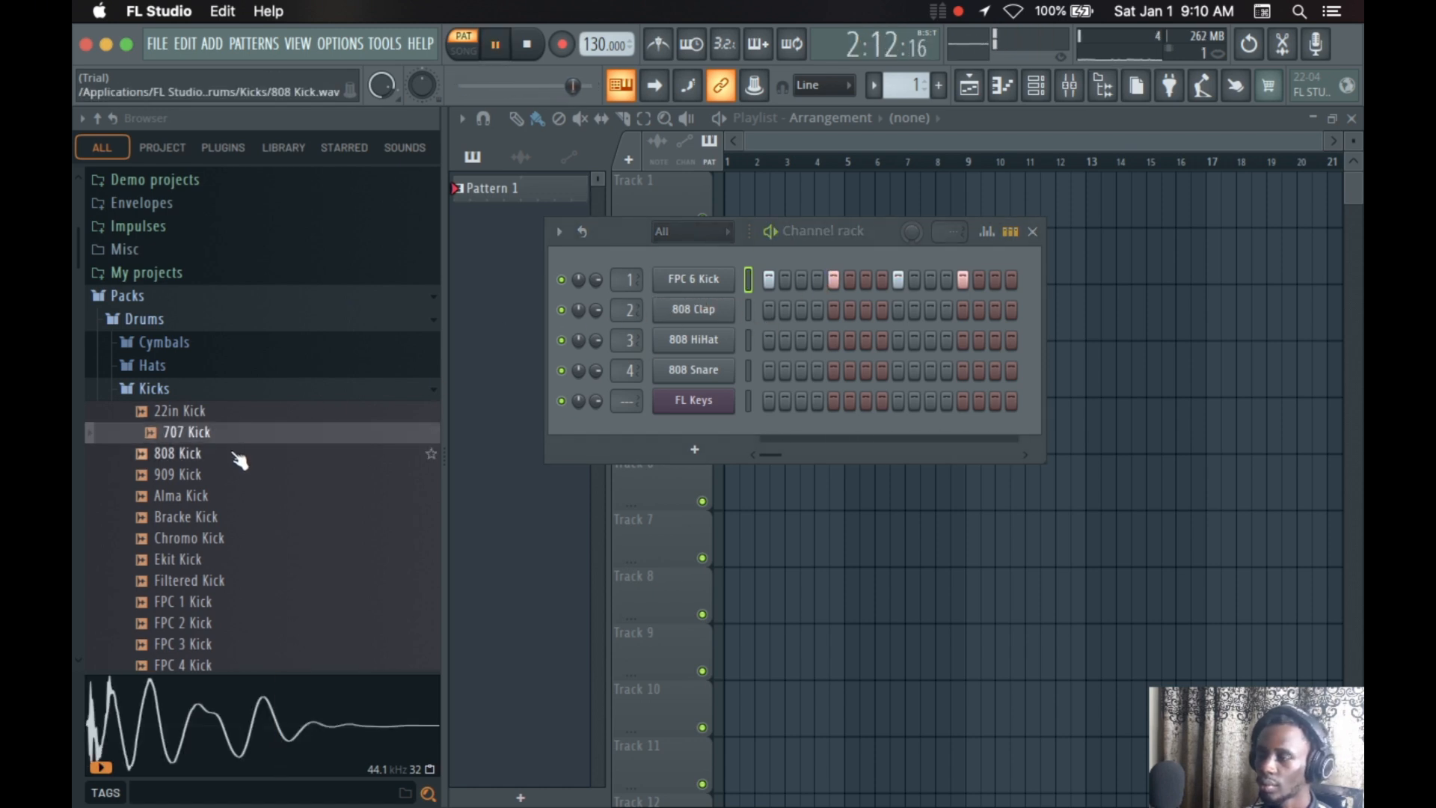
left_click(240, 456)
left_click_drag(240, 456, 716, 292)
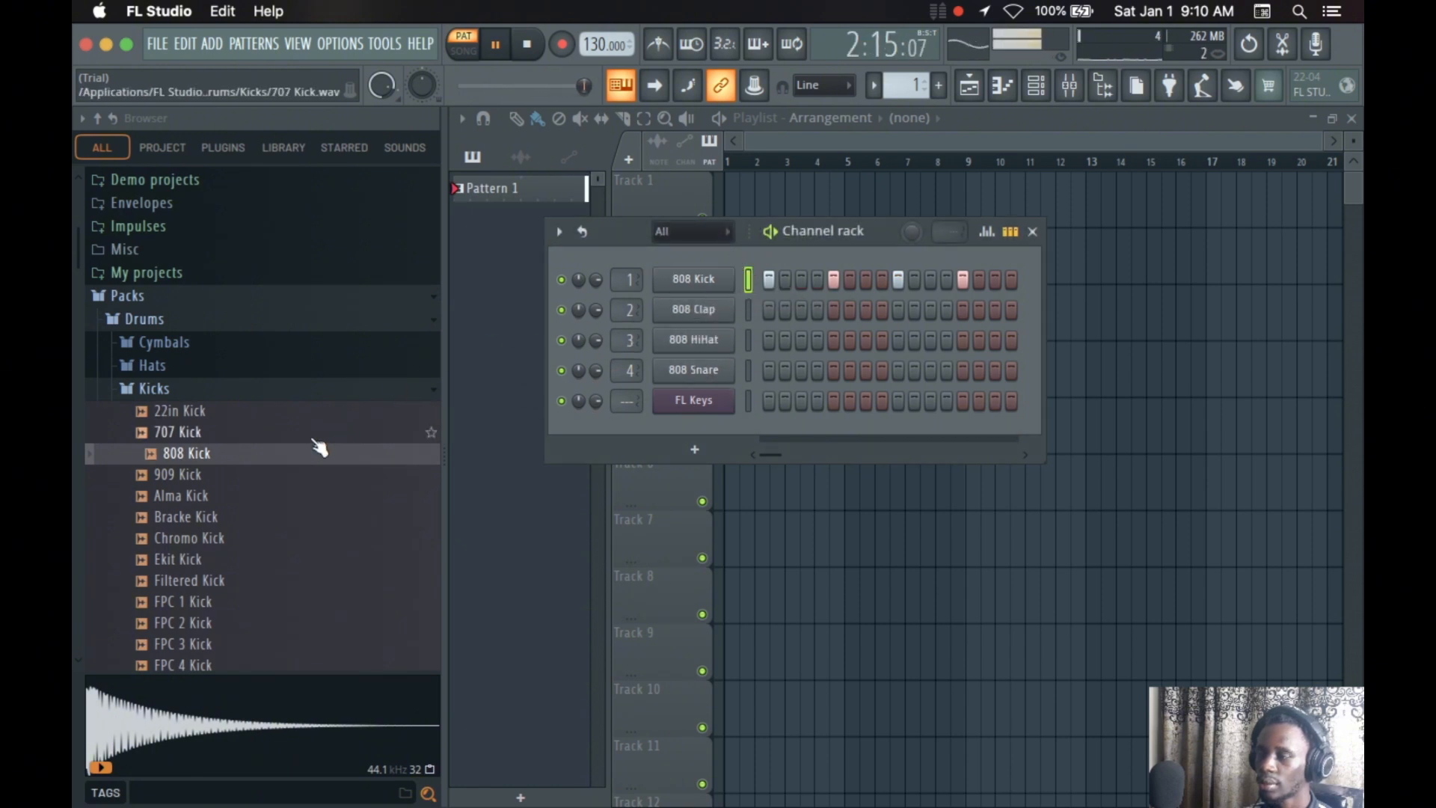
Audition FPC 1 Kick against the playing pattern and collapse the Kicks folder
scroll(228, 505, "down", 1)
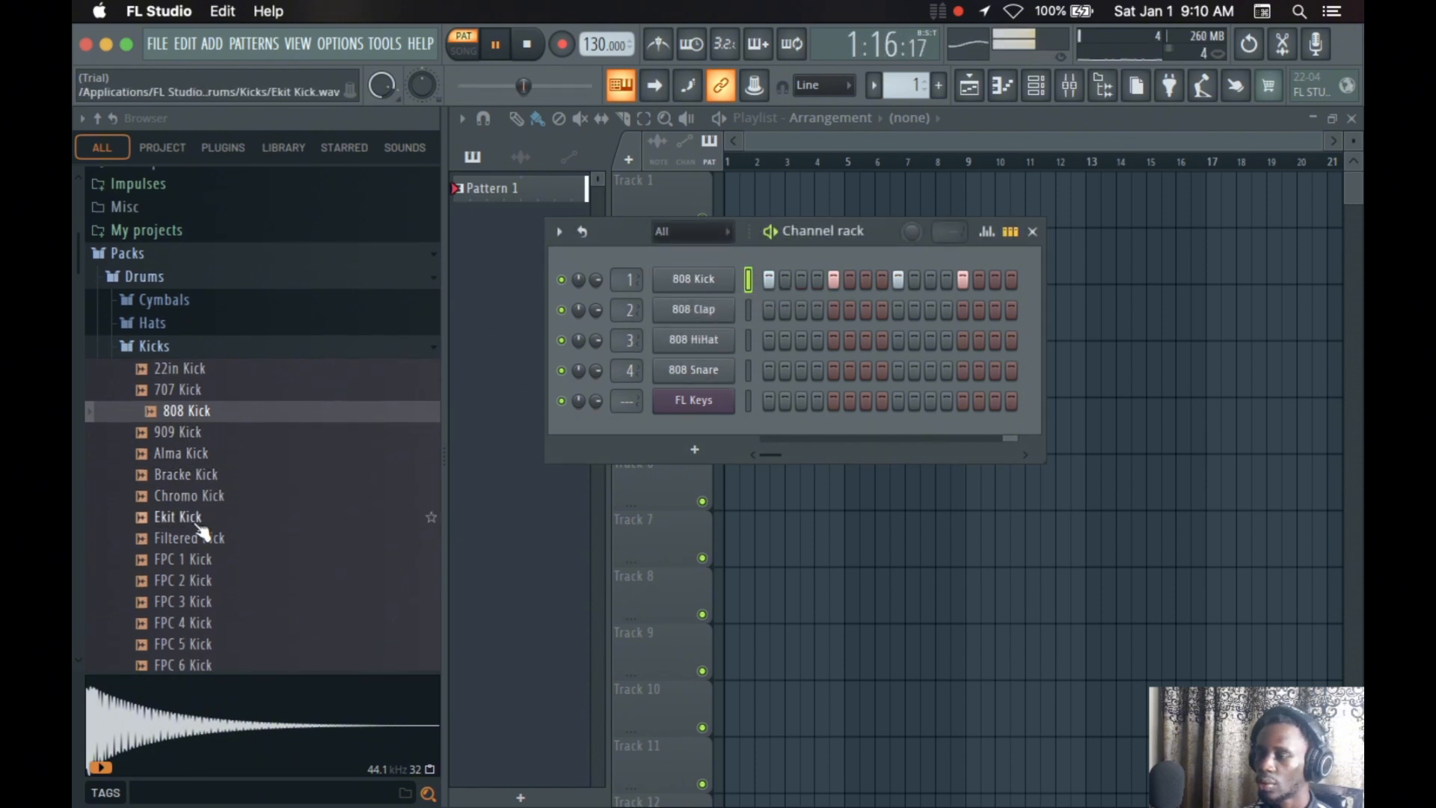
left_click(217, 560)
scroll(298, 402, "down", 1)
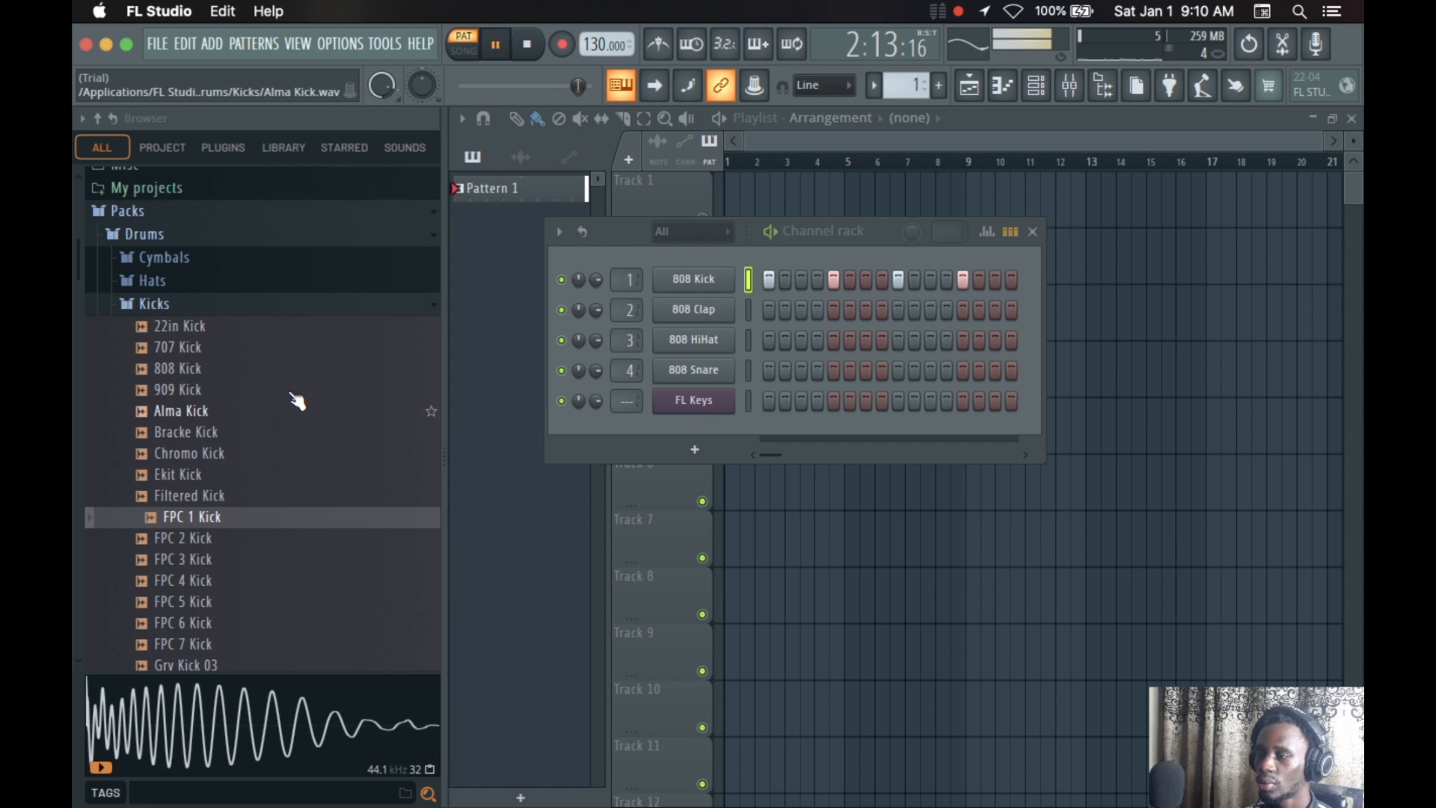
left_click(193, 304)
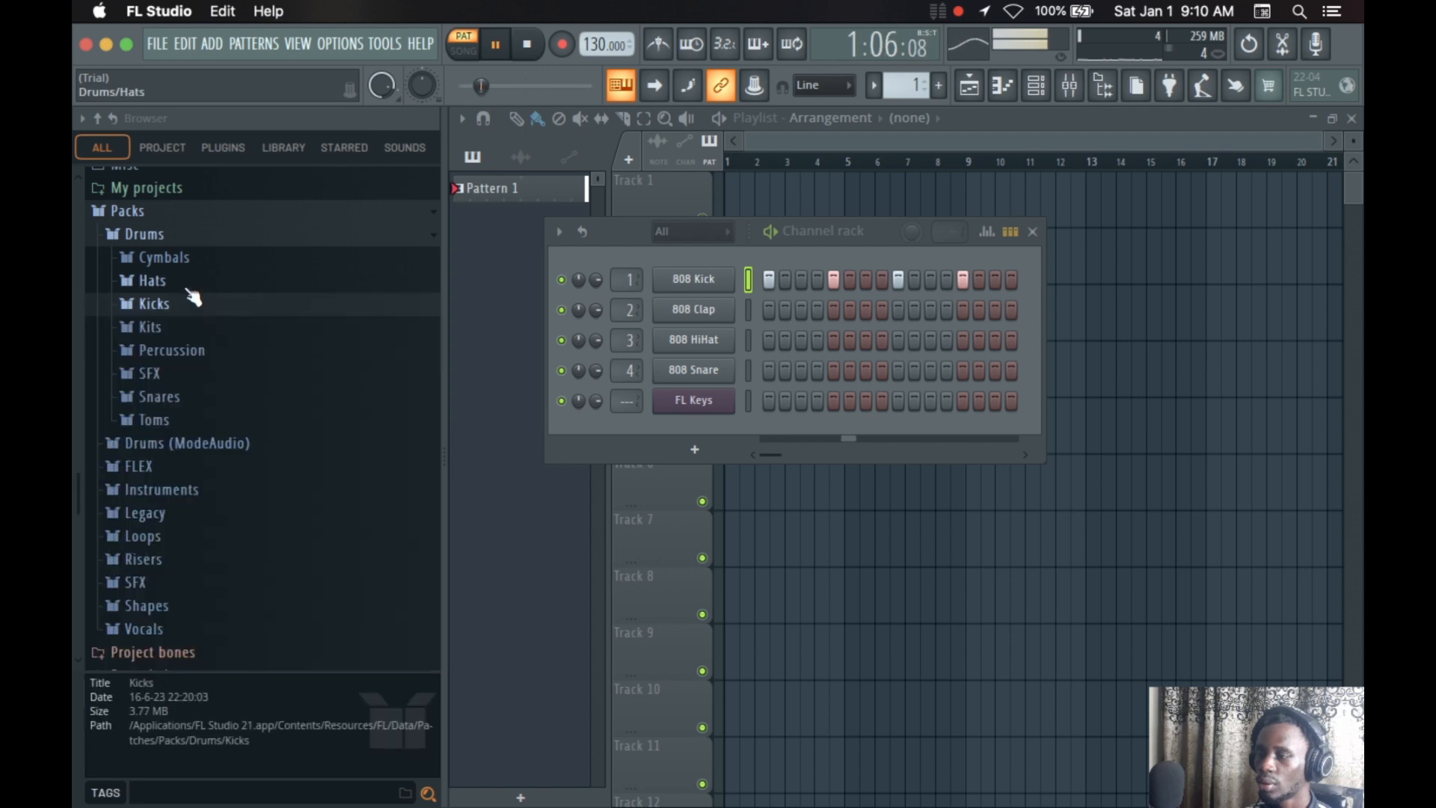
Expand the Snares folder in the Drums pack and audition Ambass Snare and BBox Snare against the playing pattern
left_click(181, 397)
left_click(190, 414)
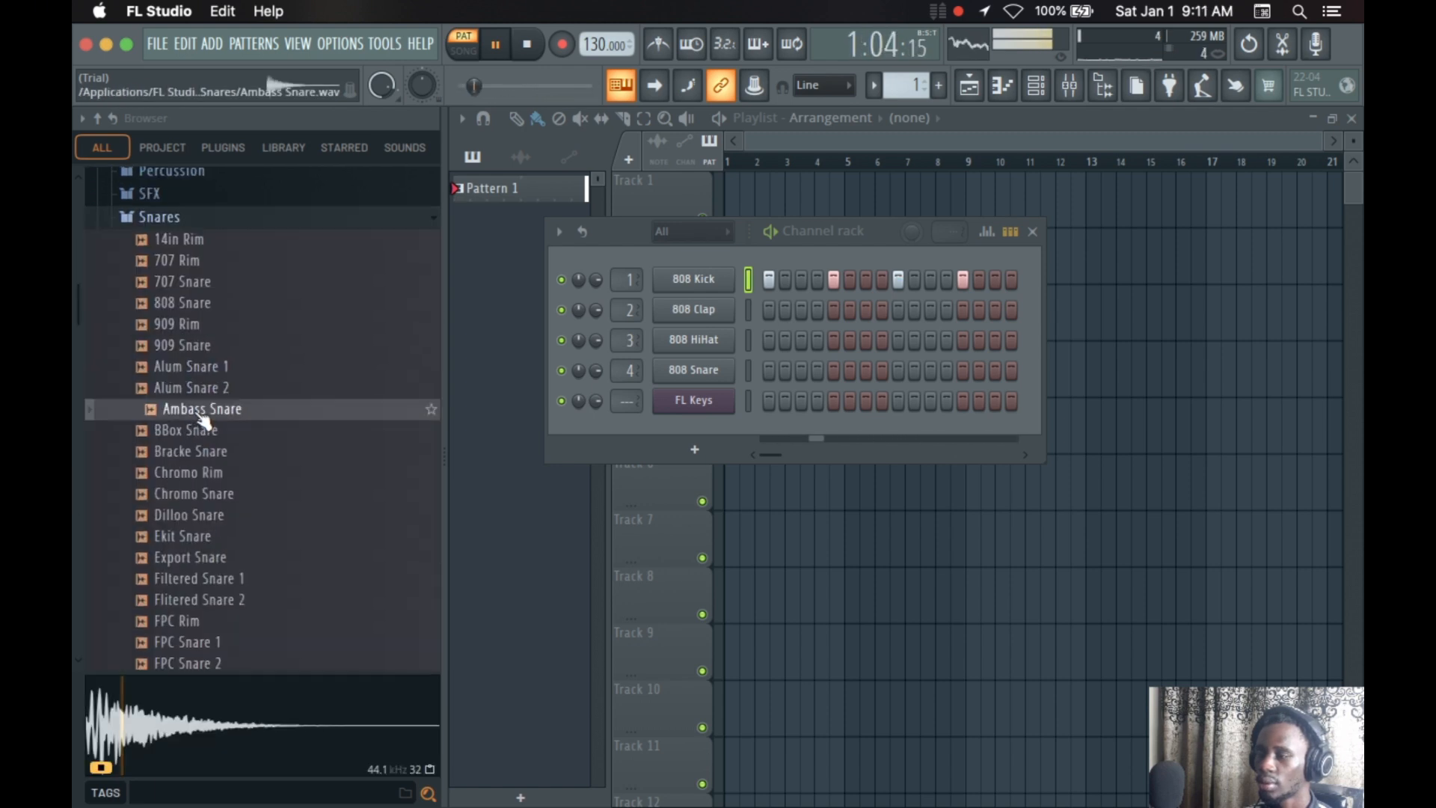
left_click(213, 430)
left_click(216, 415)
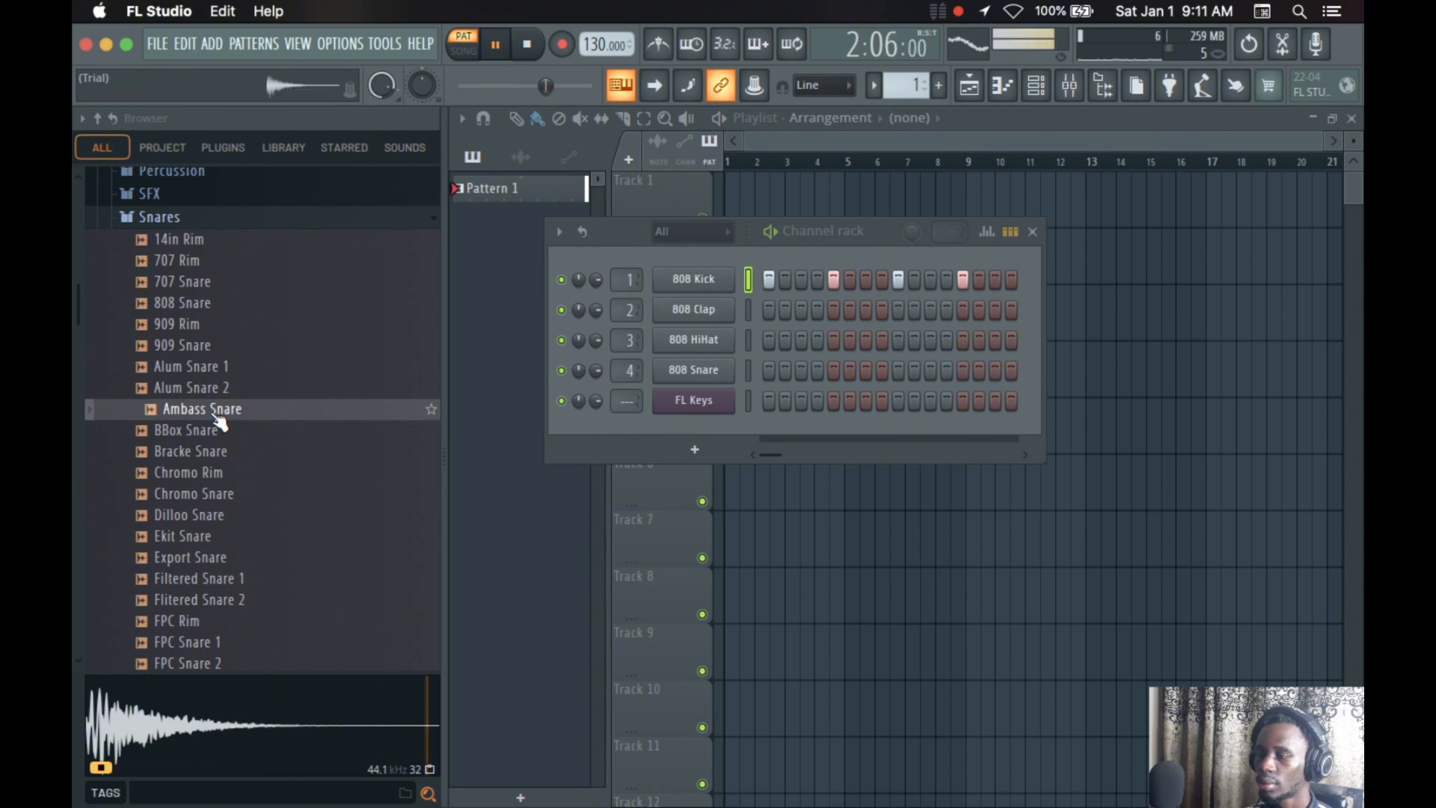
Open Ambass Snare in a new channel, leaving its sampler settings closed
right_click(220, 411)
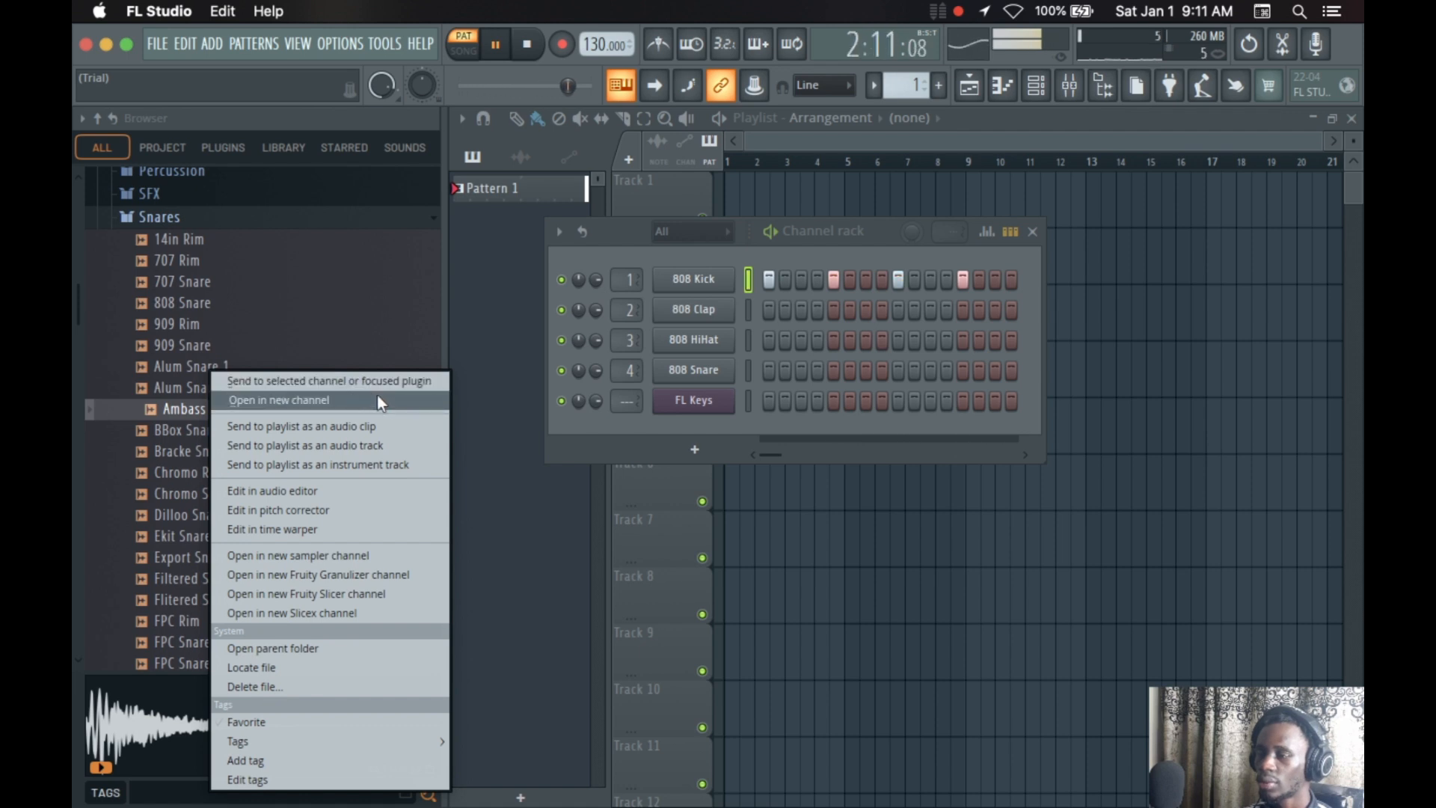
left_click(313, 408)
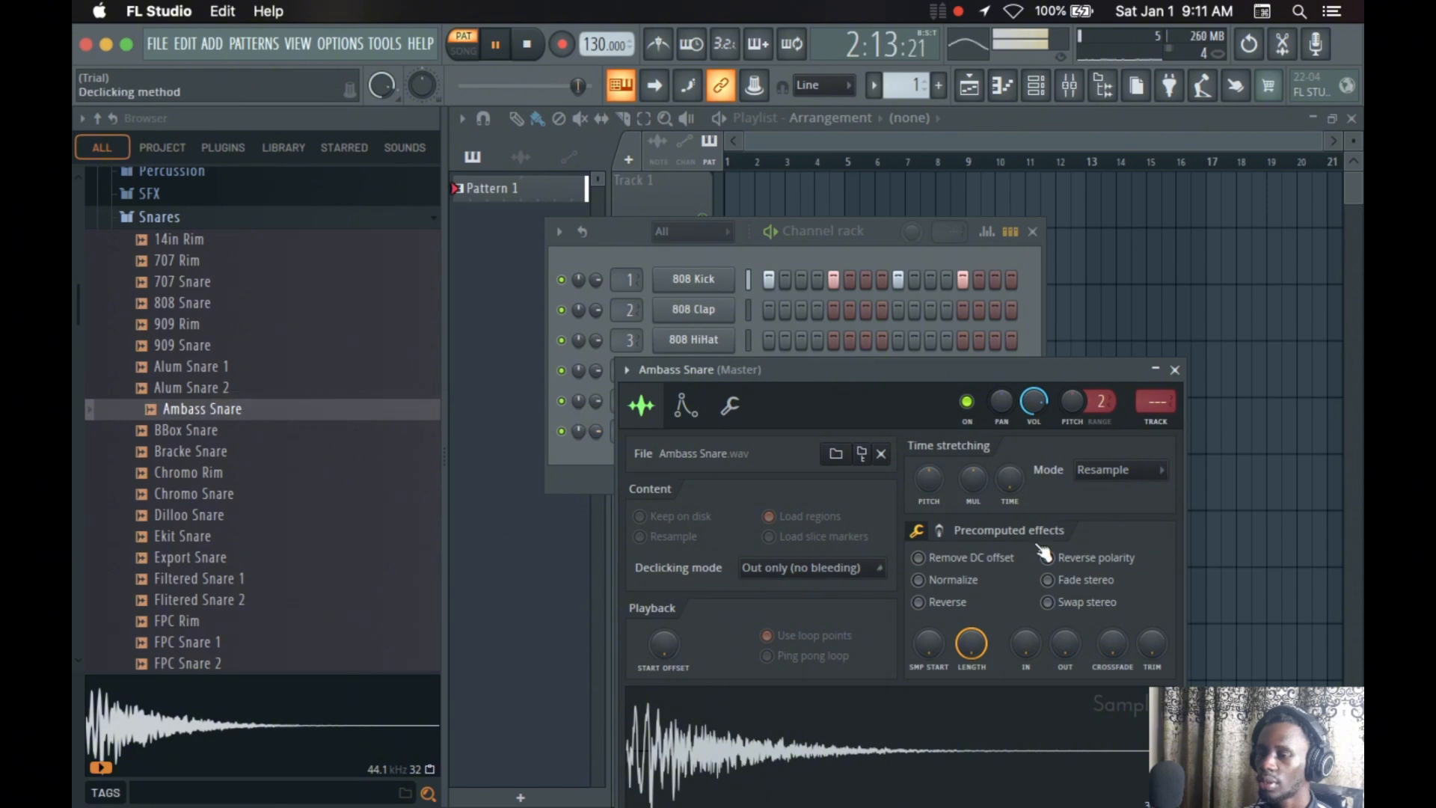
left_click(1176, 371)
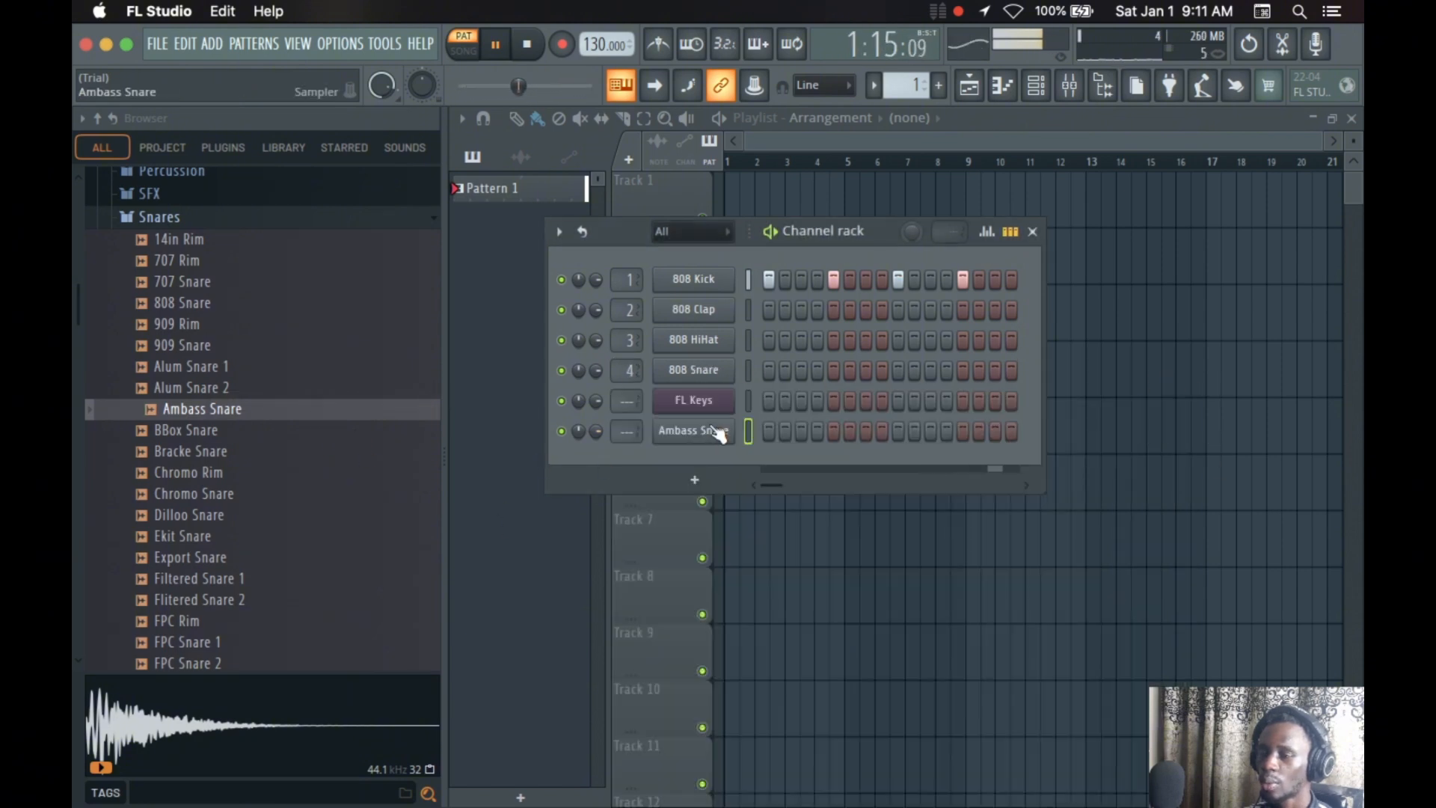
Place Ambass Snare hits on steps 1 and 4, clearing the trial hits on steps 3, 5 and 6
left_click(802, 432)
left_click(799, 434)
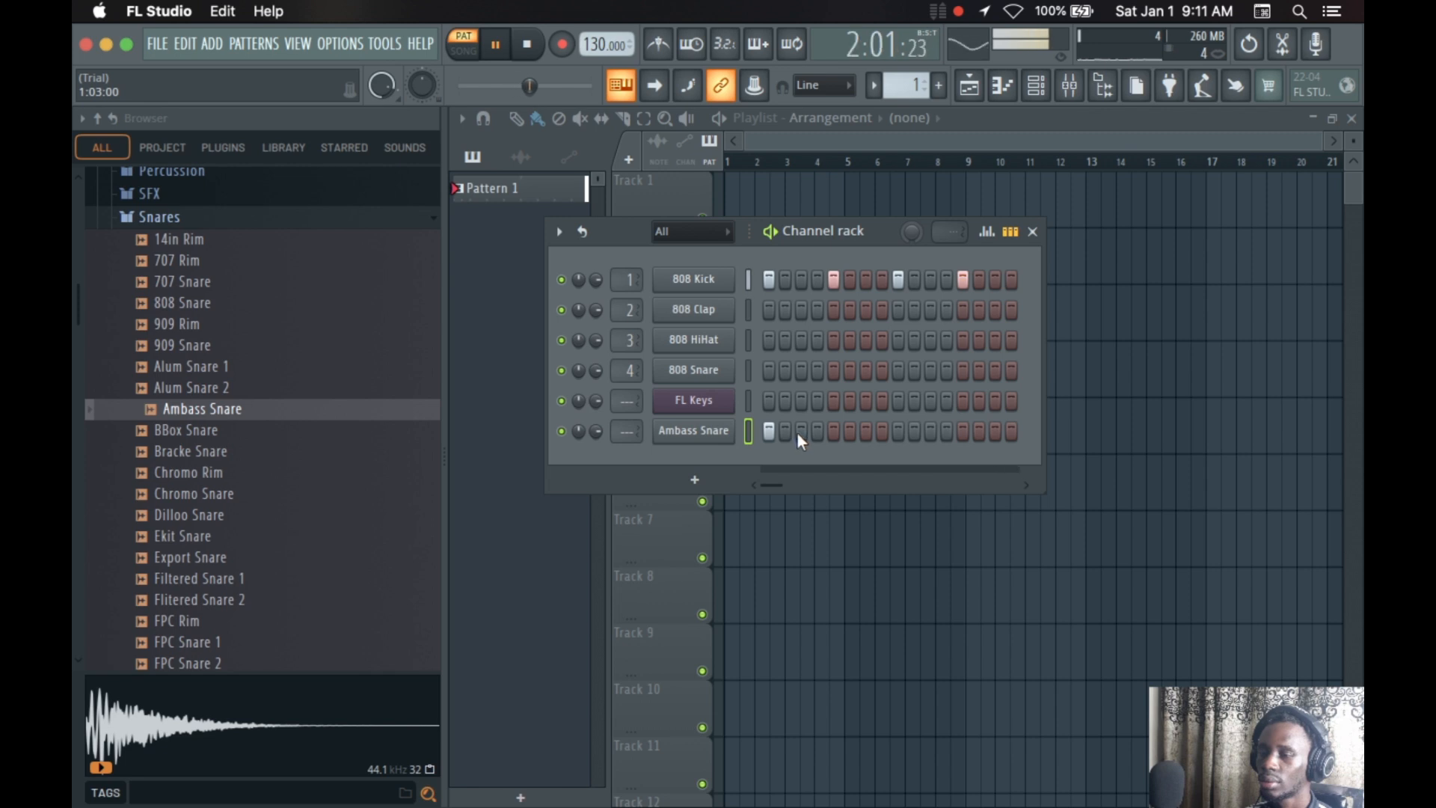
left_click(834, 437)
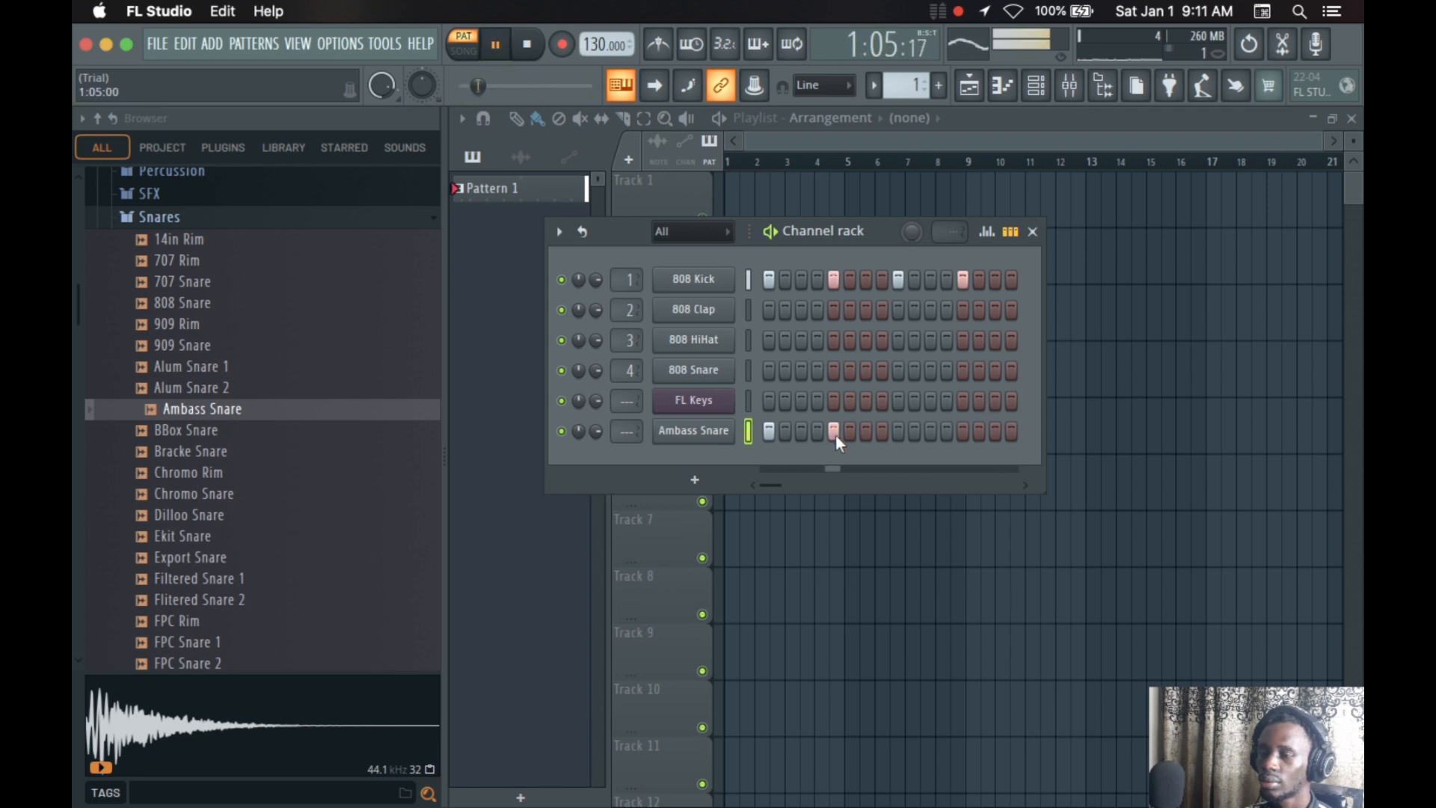
left_click(822, 430)
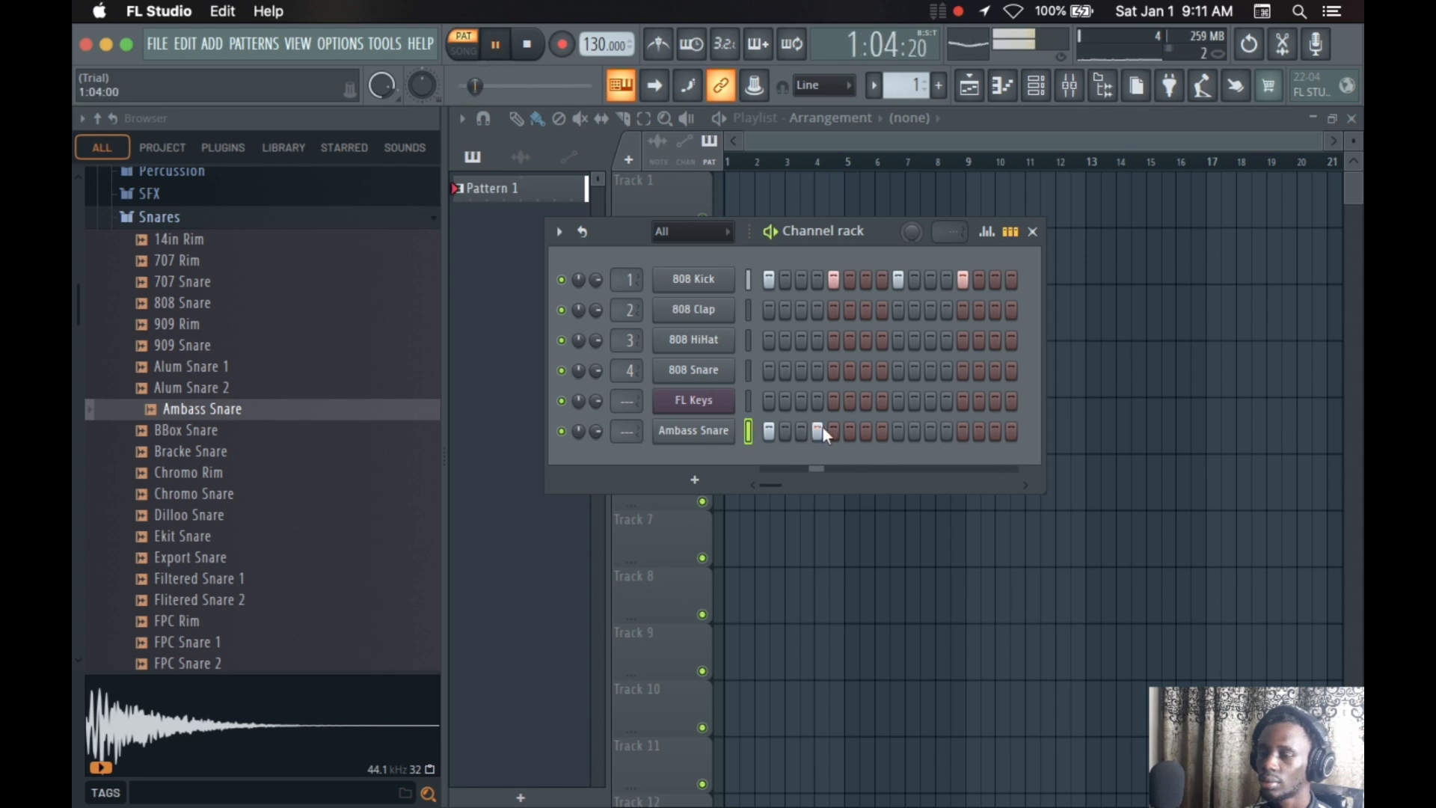
left_click(852, 432)
left_click(853, 431)
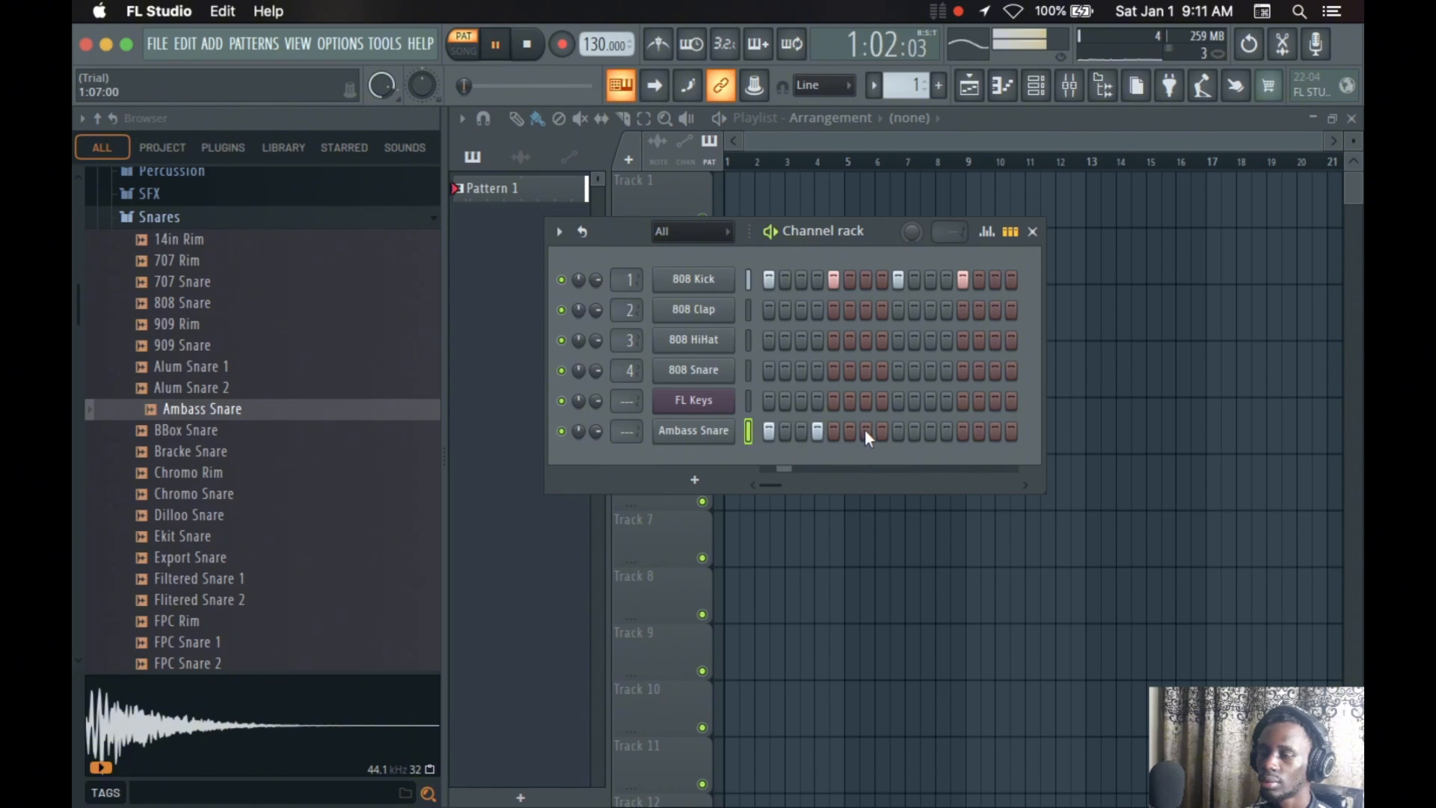
Add Ambass Snare hits on steps 7 and 8 of the pattern
left_click(866, 430)
left_click(866, 431)
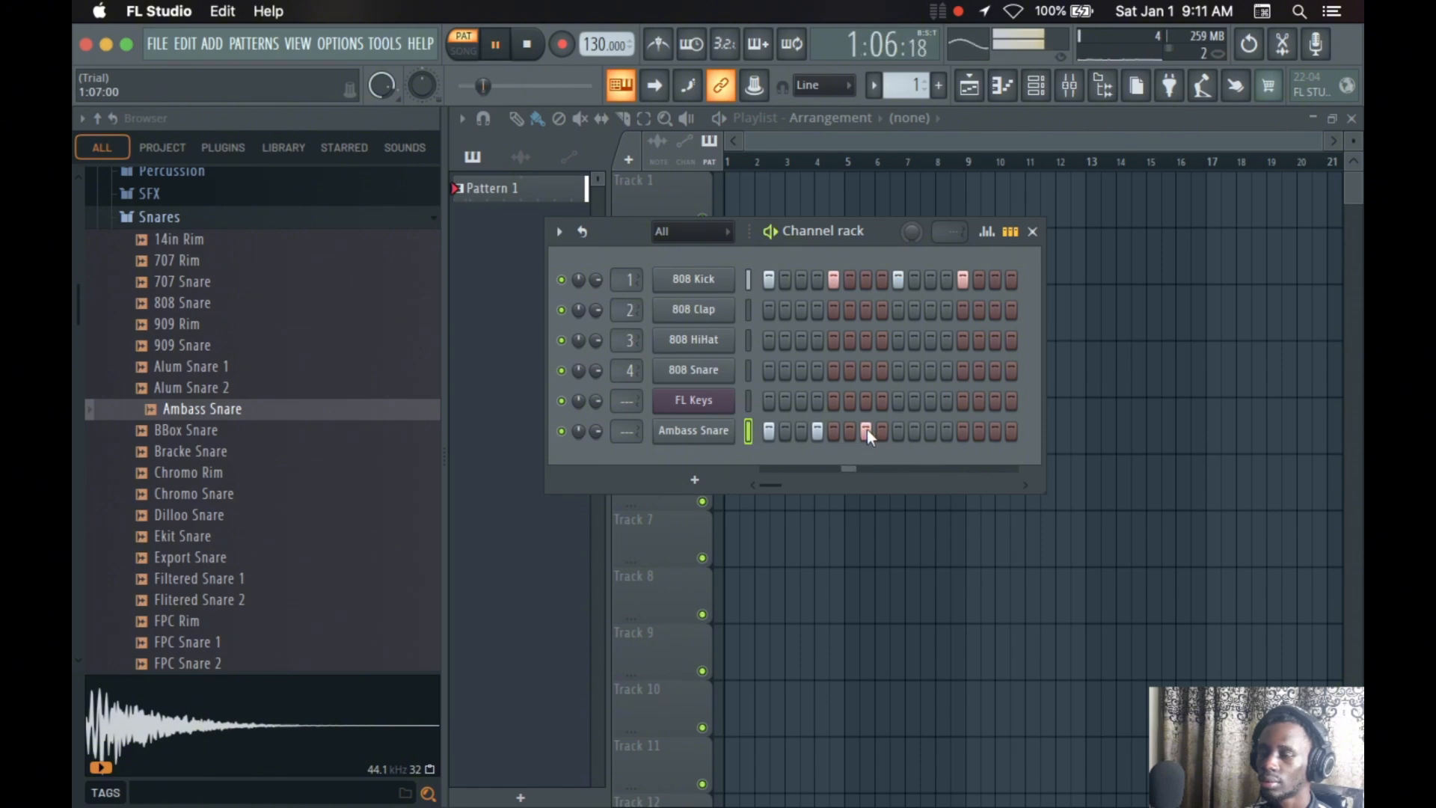
left_click(881, 431)
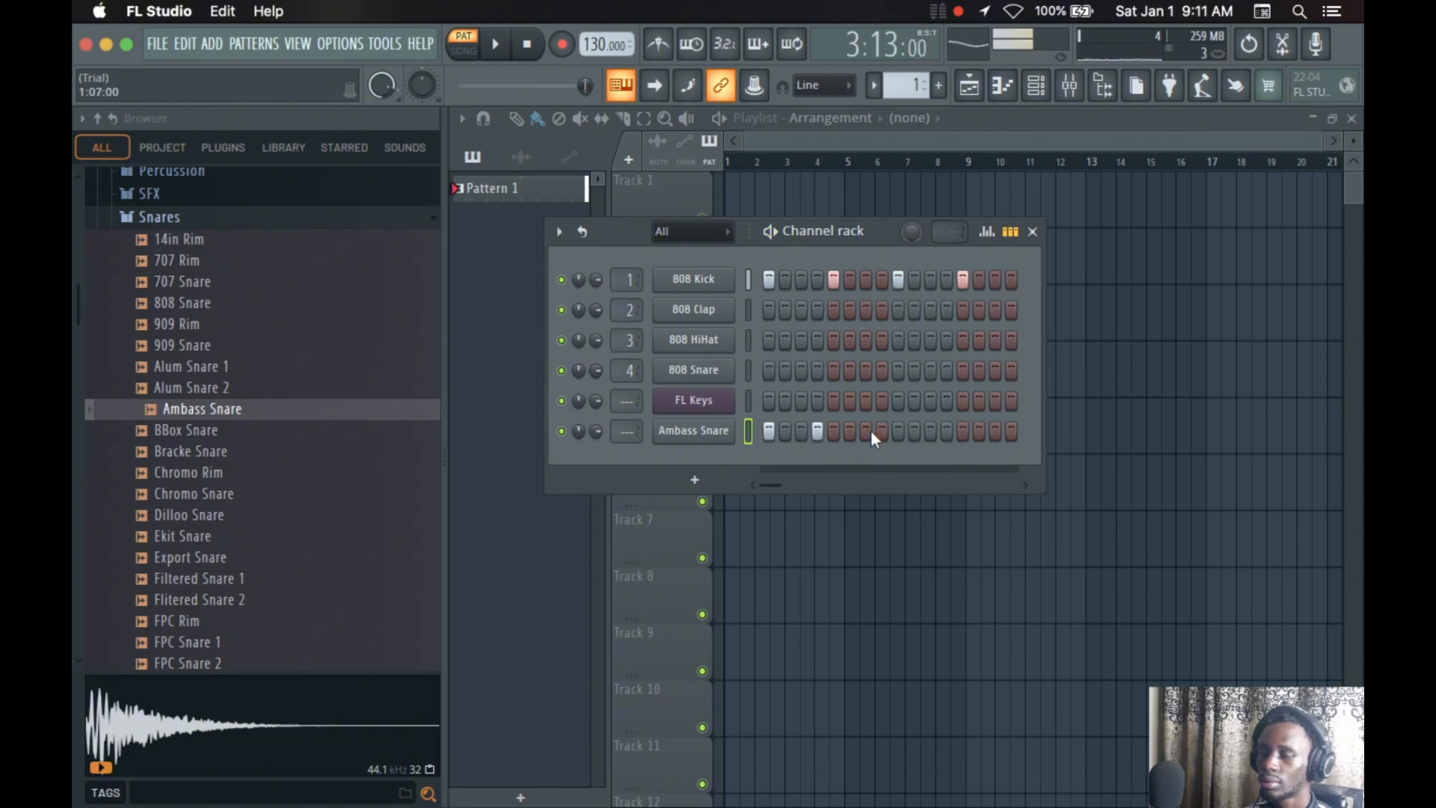
left_click(869, 431)
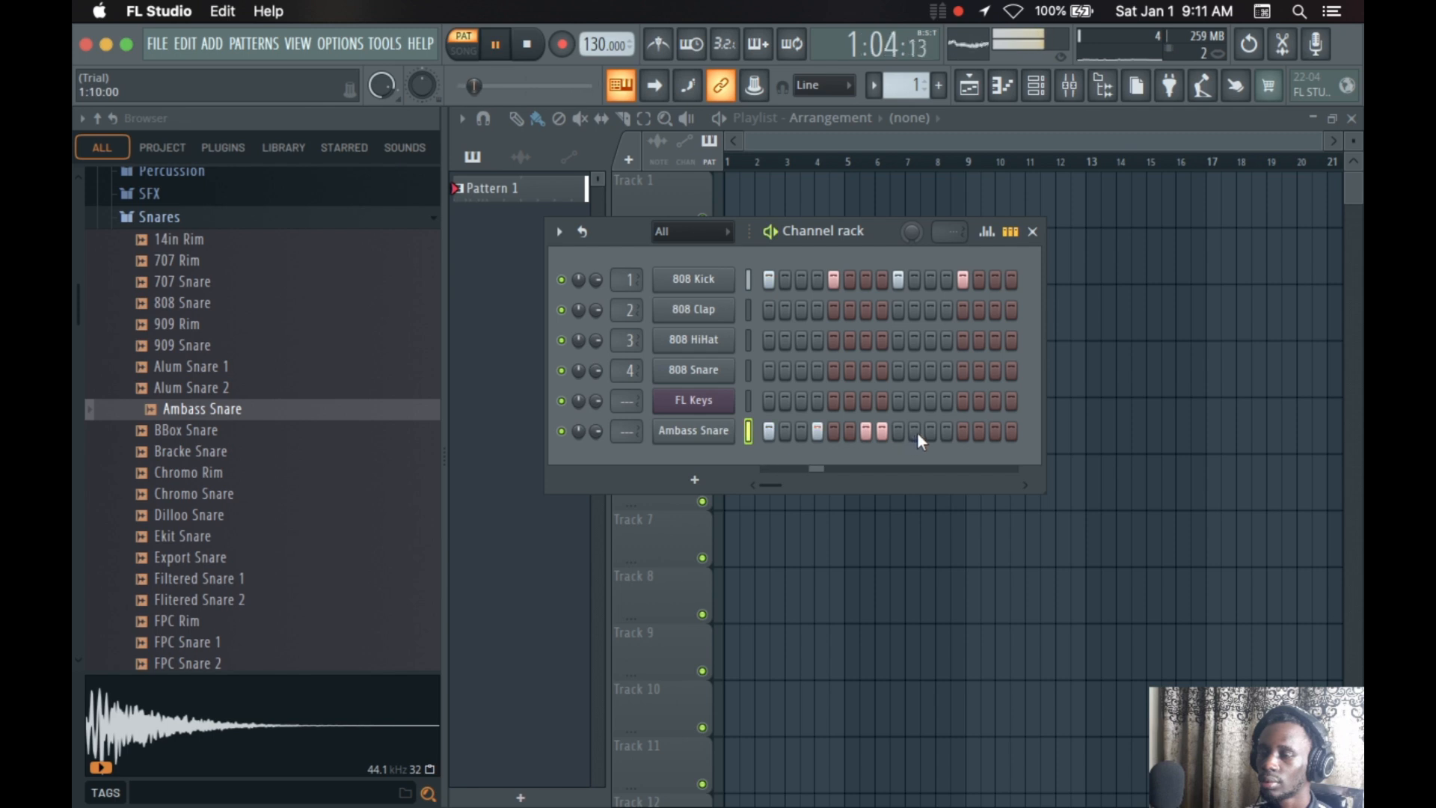
Add Ambass Snare hits on steps 11 and 14, clear the trial hit on step 10, and stop playback
left_click(917, 432)
left_click(917, 433)
left_click(928, 432)
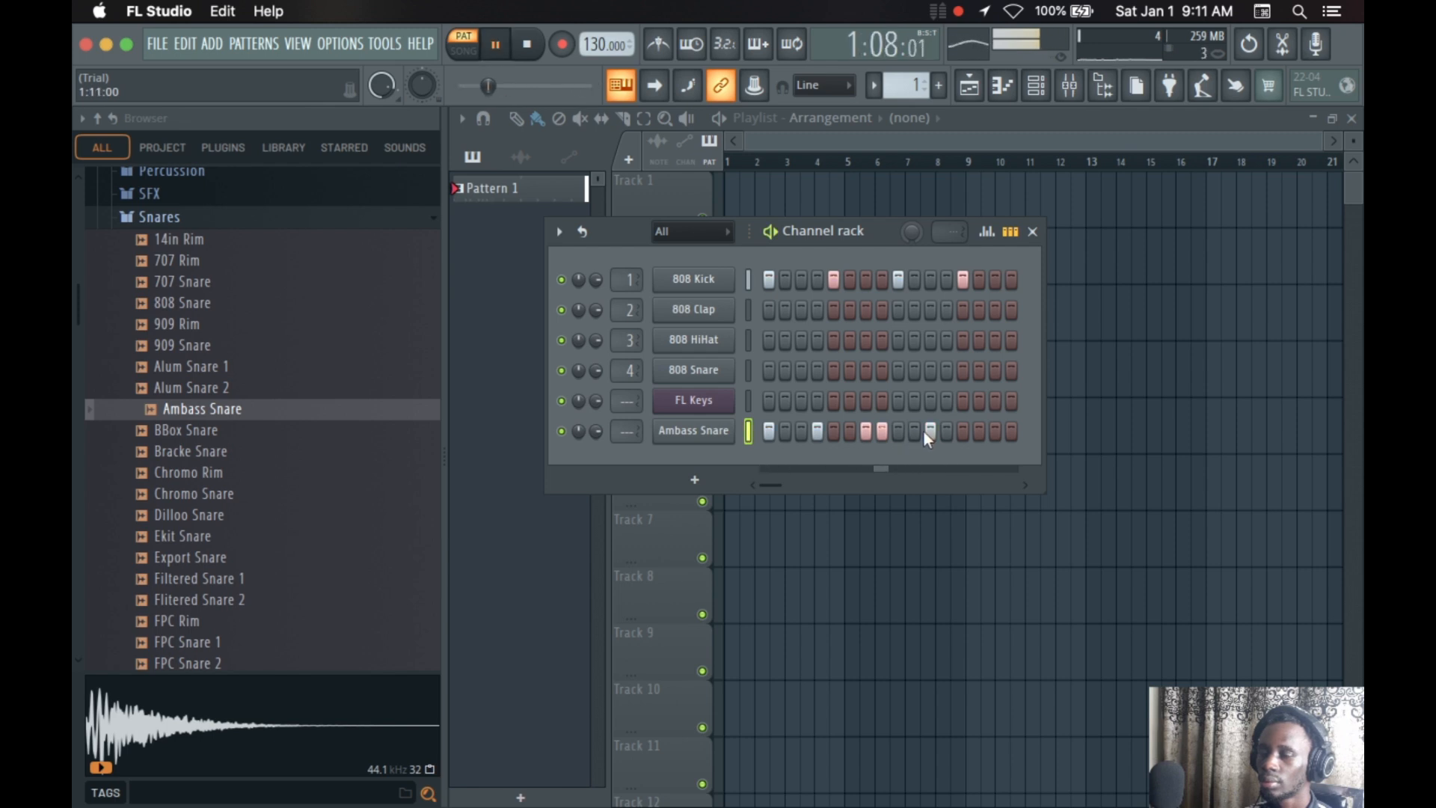
left_click(977, 431)
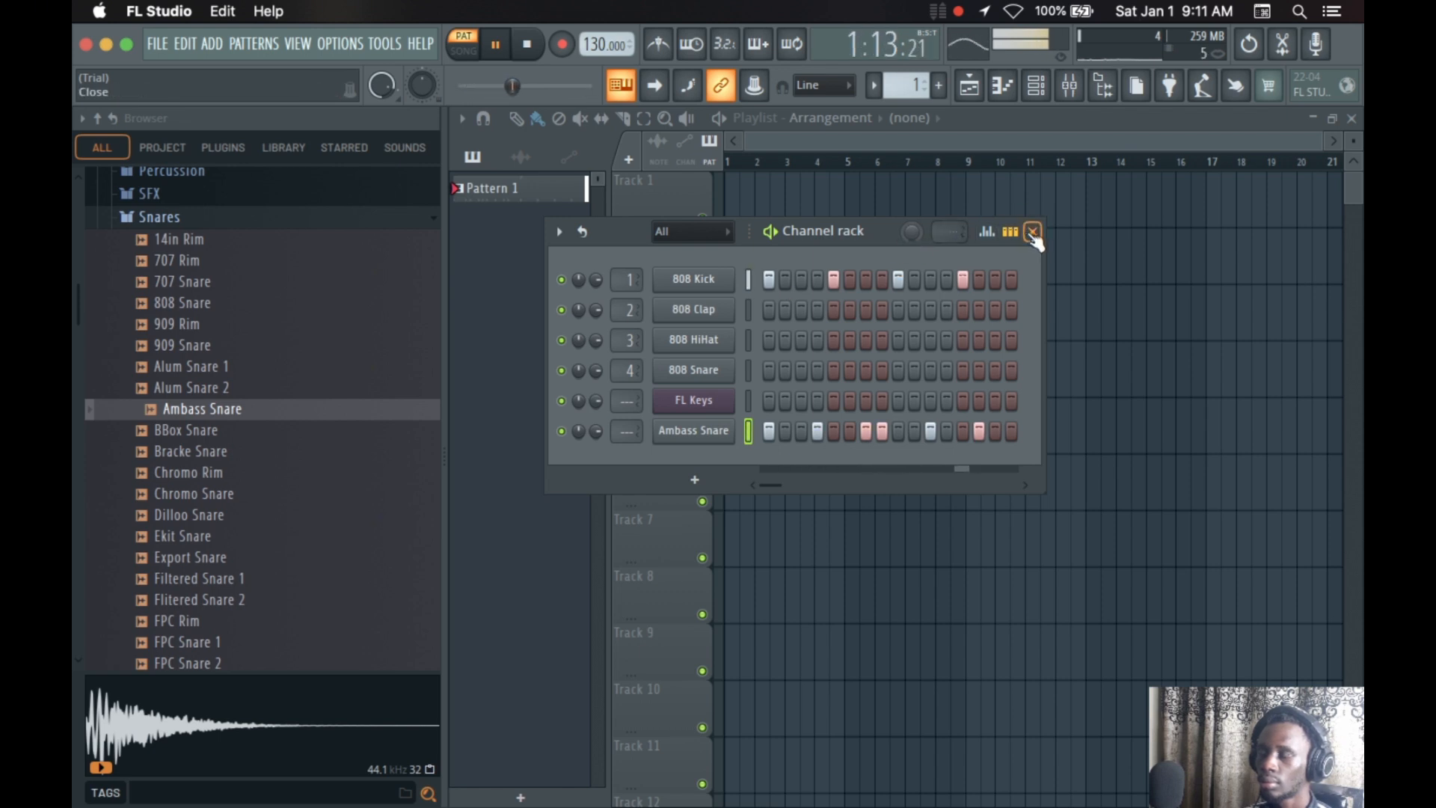
key("space")
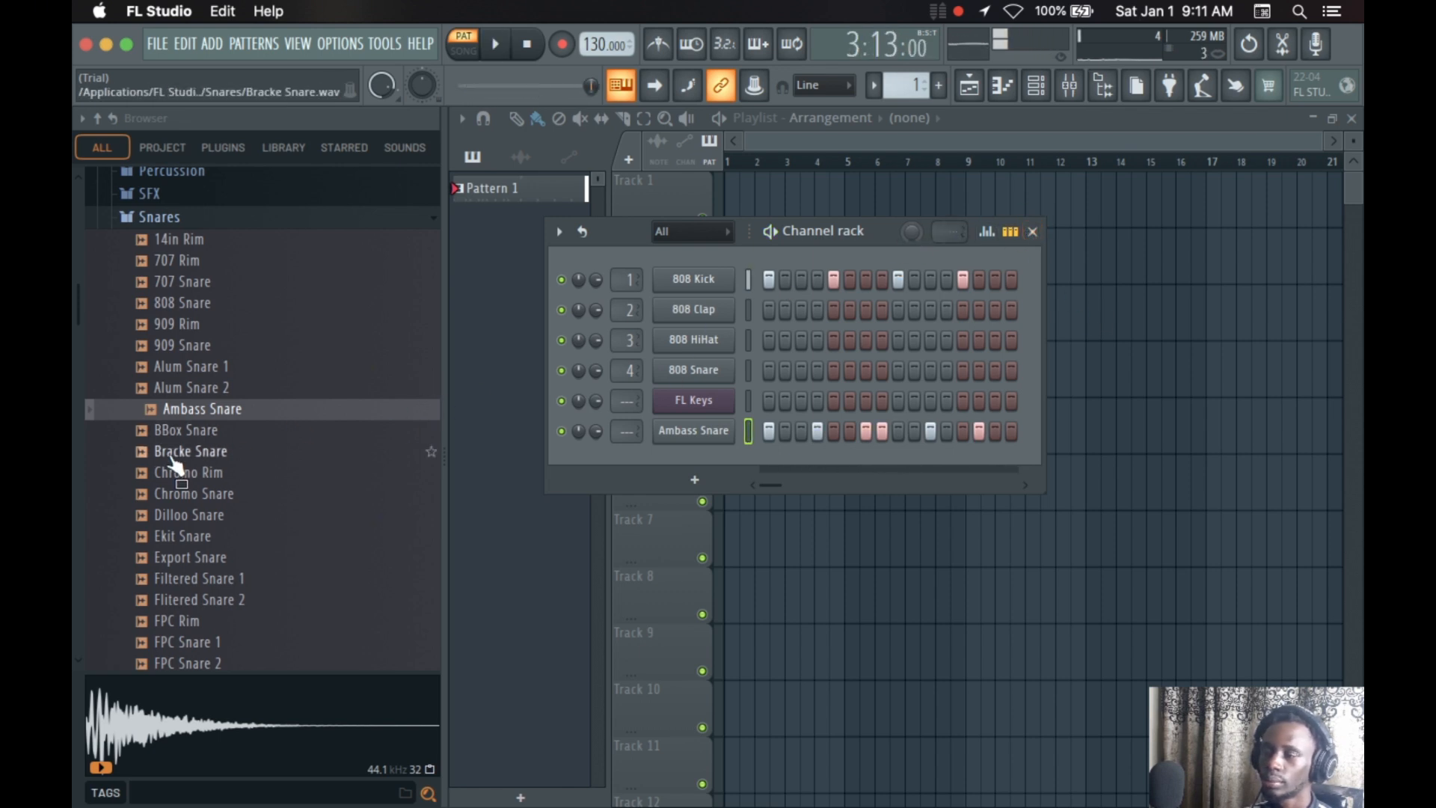
Audition BBox Snare and open it in a new channel
left_click(185, 430)
right_click(186, 430)
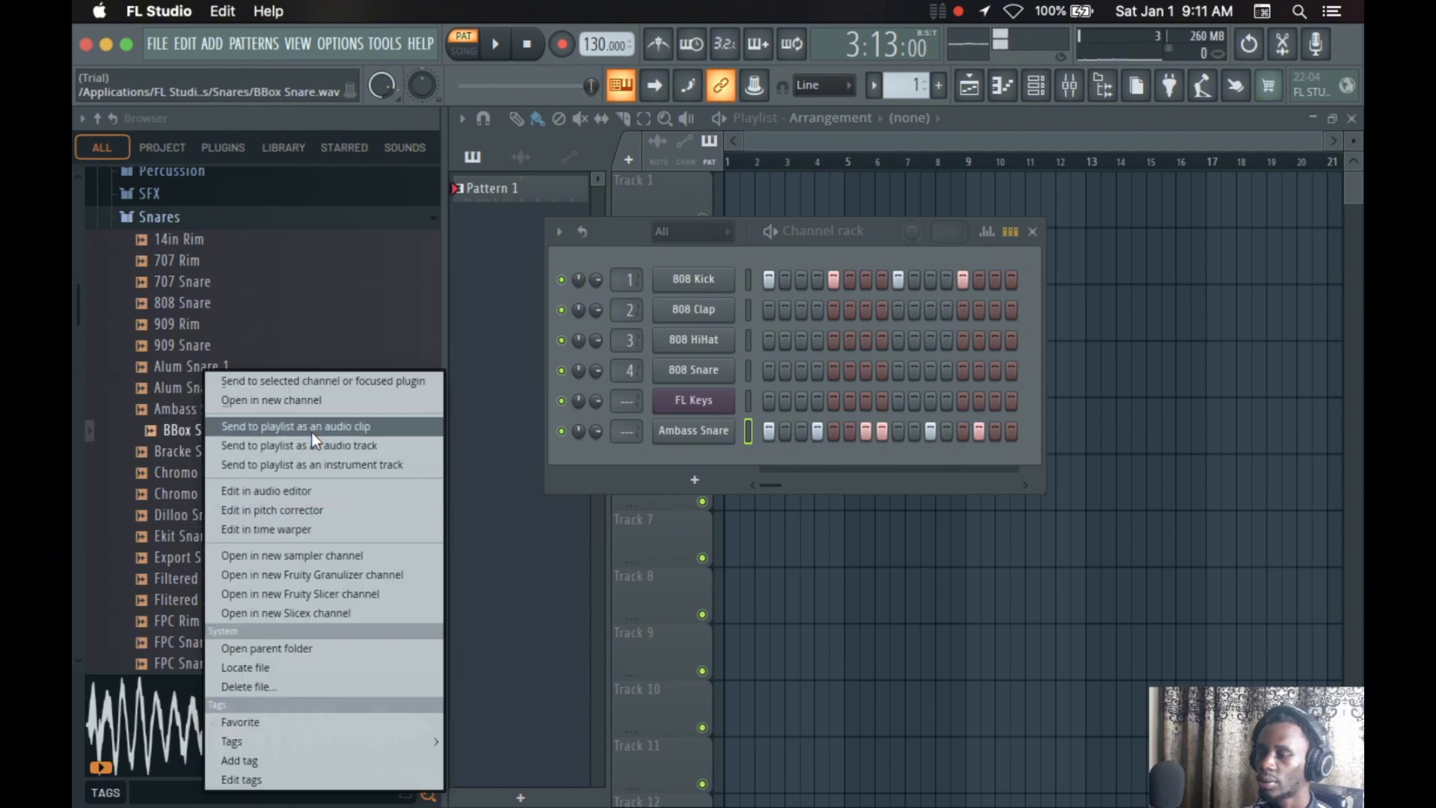
left_click(305, 401)
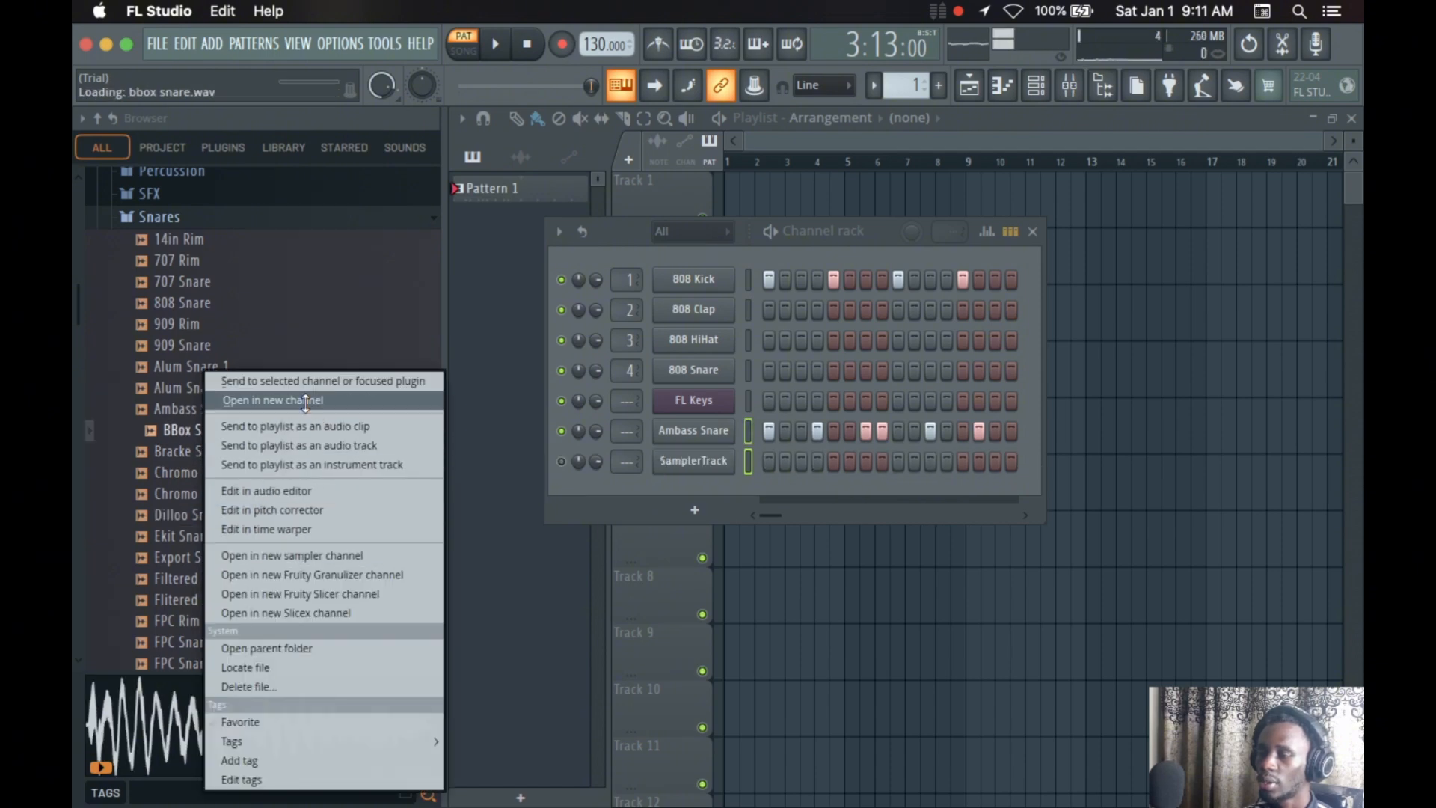
Send Ambass Snare to the playlist as an audio clip and hide the channel rack to show the clip
left_click(1202, 397)
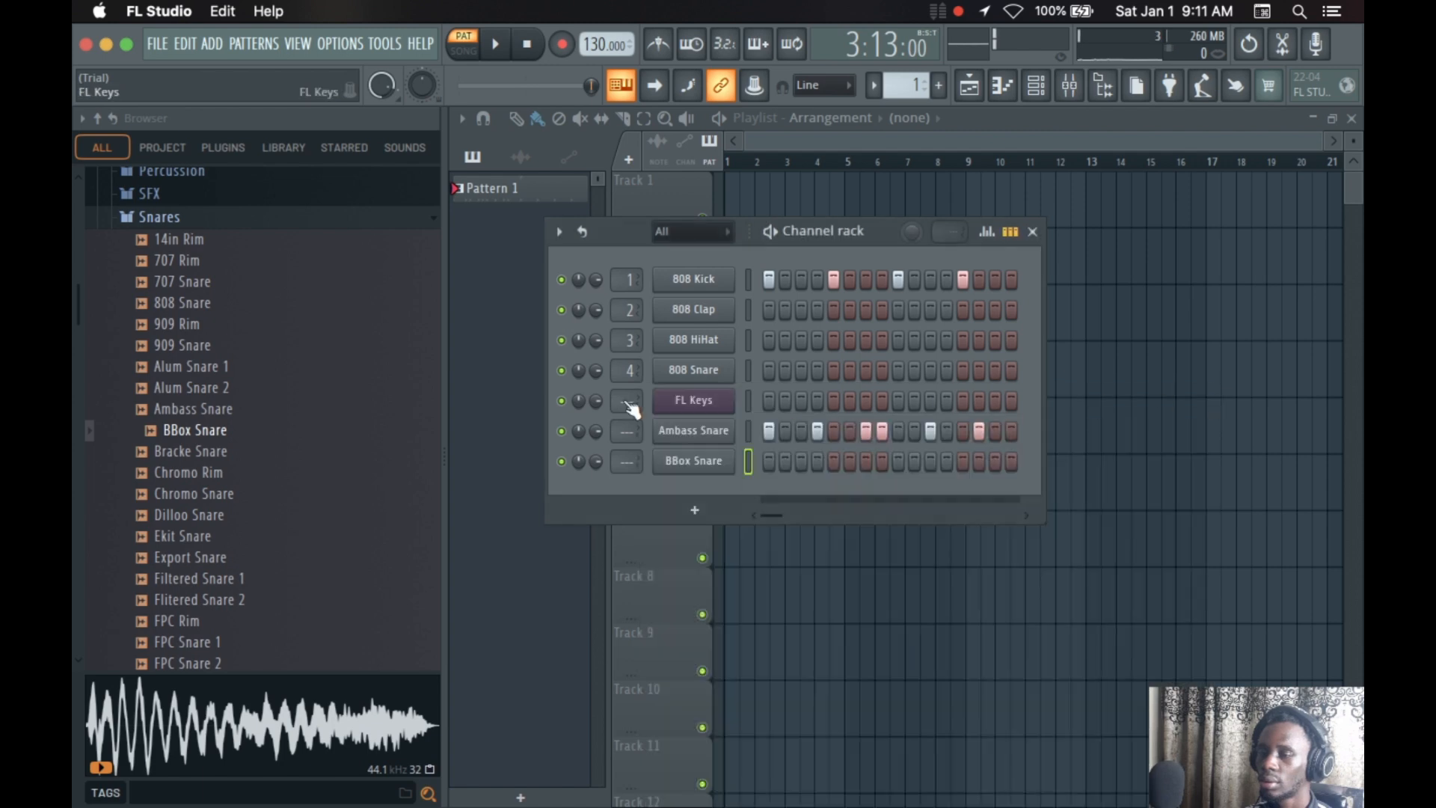
right_click(179, 408)
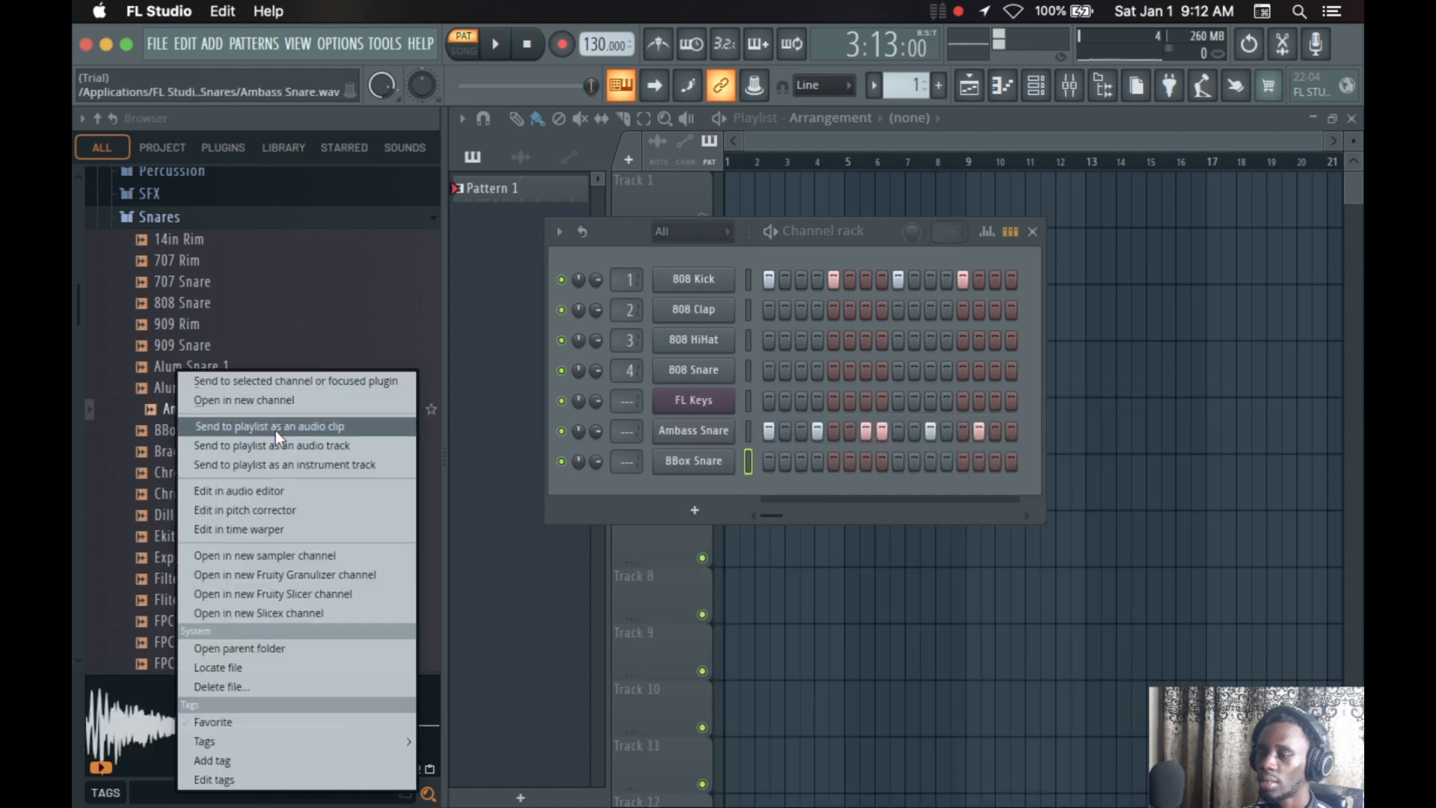
left_click(316, 429)
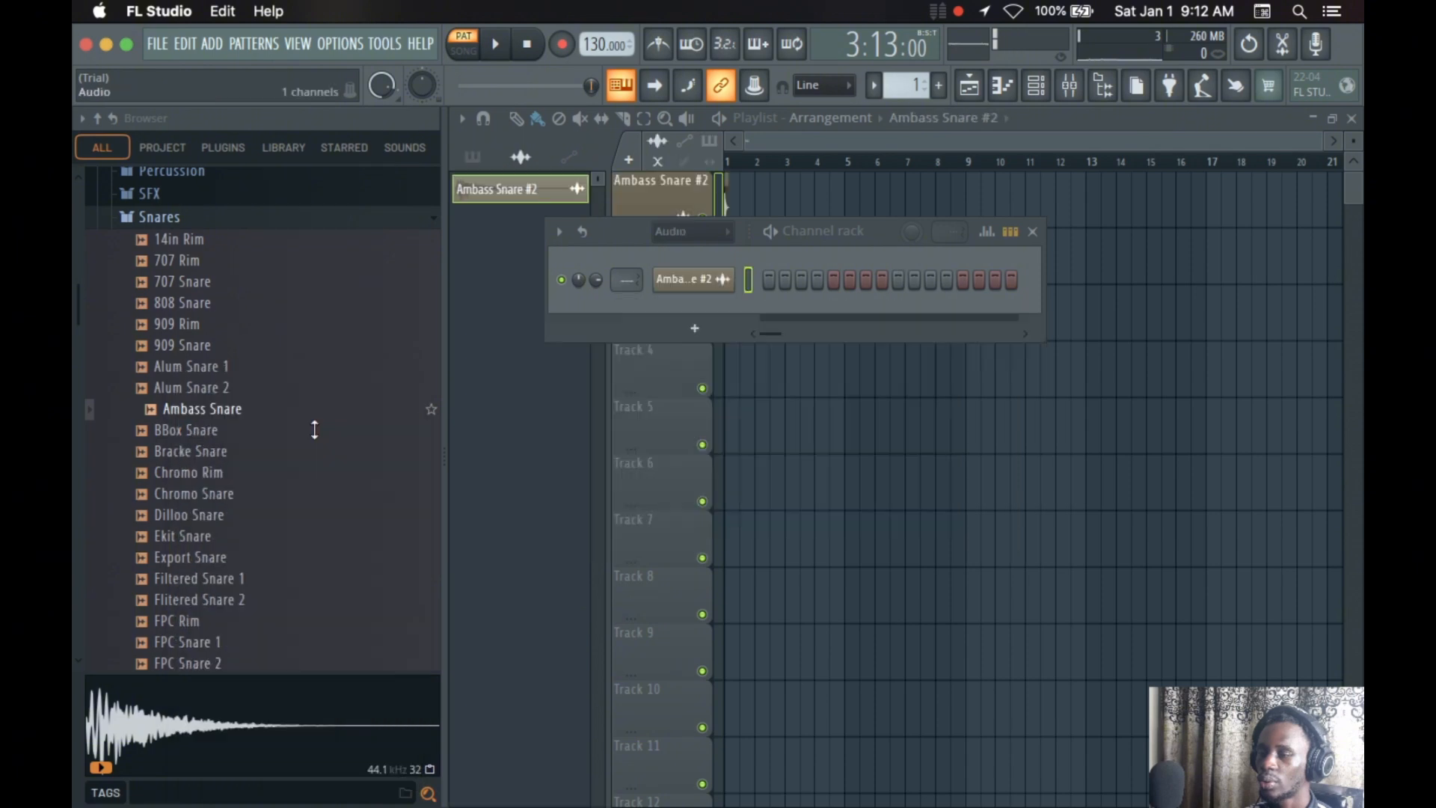
left_click(1033, 232)
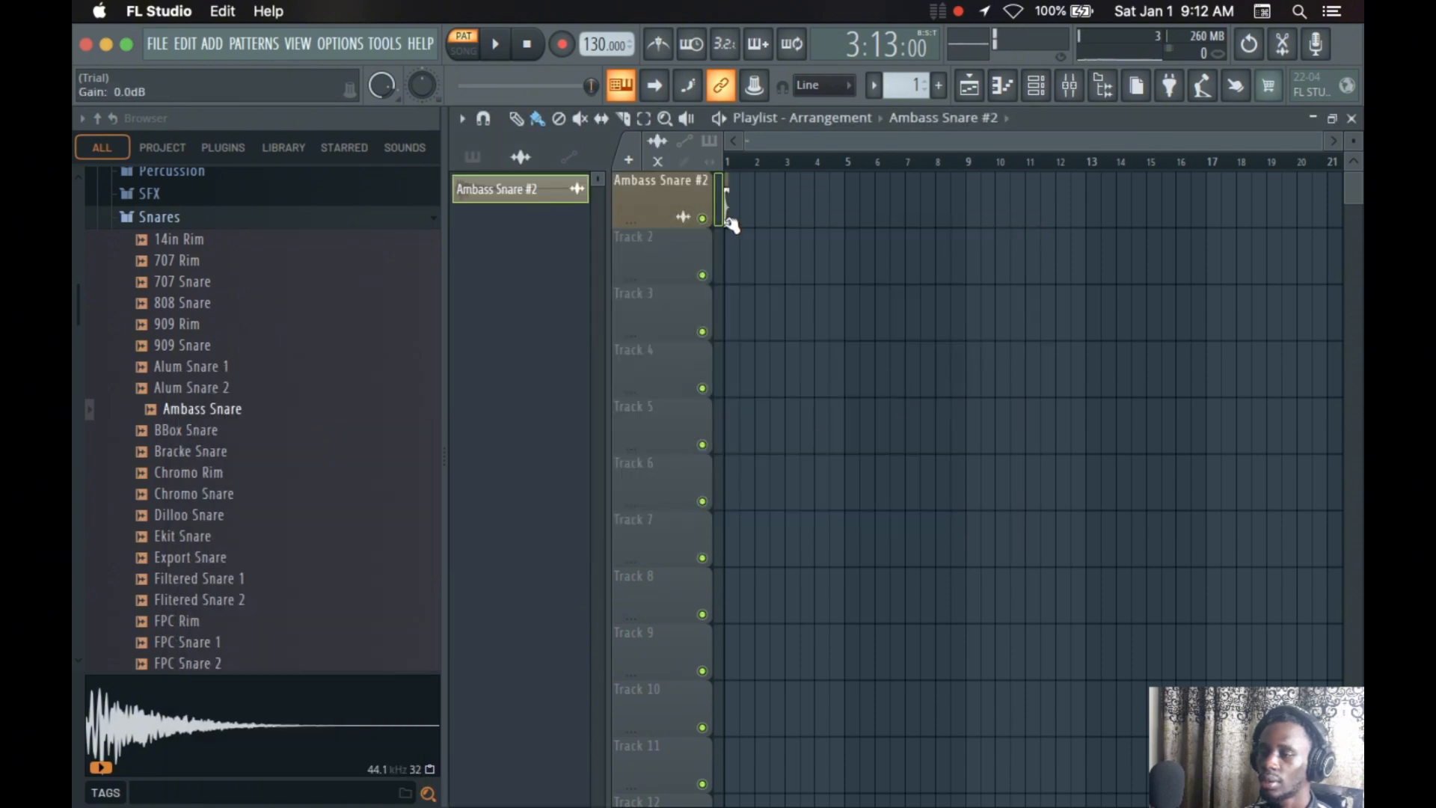
scroll(747, 172, "up", 2)
scroll(746, 172, "up", 3)
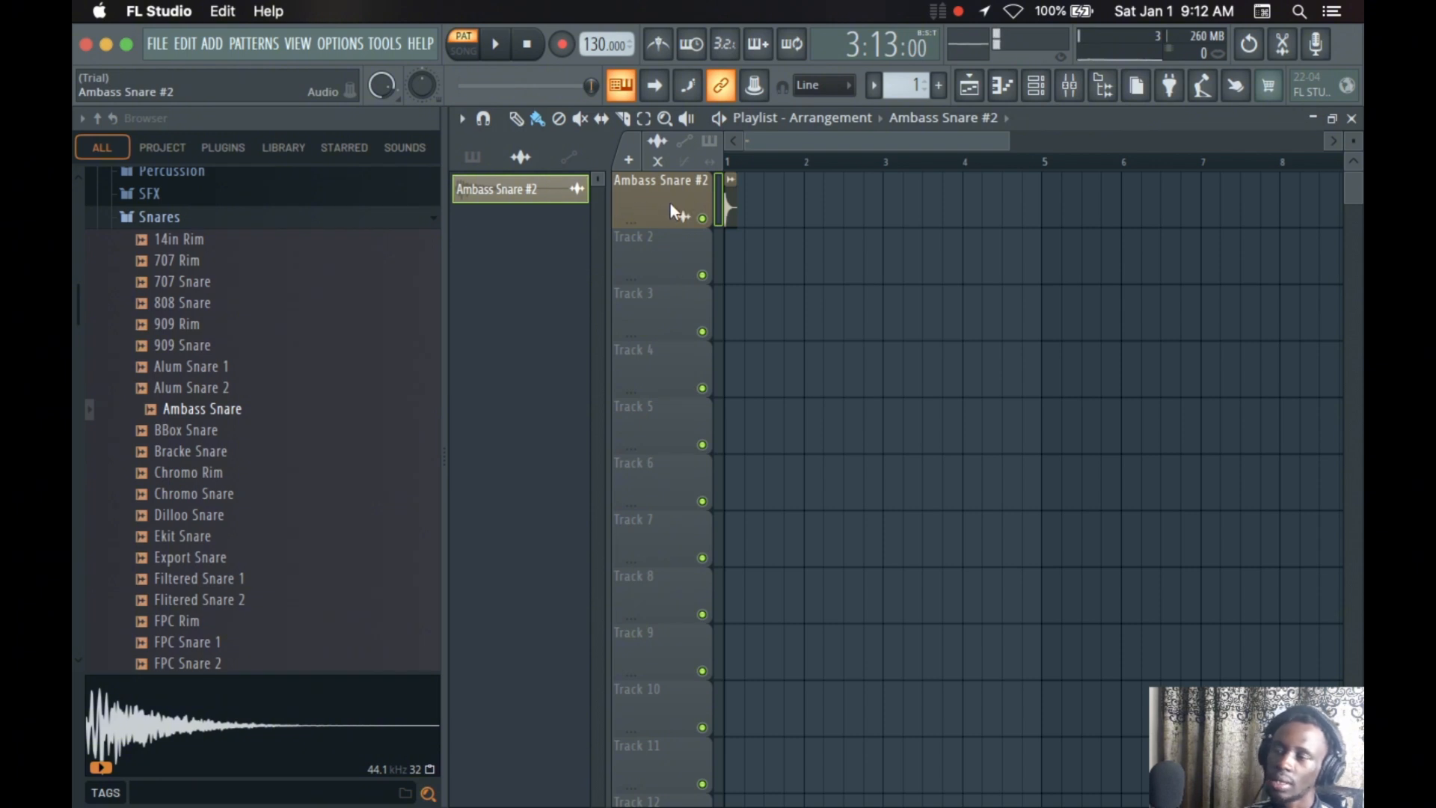
Open Ambass Snare in a new sampler channel and close its settings window
right_click(161, 410)
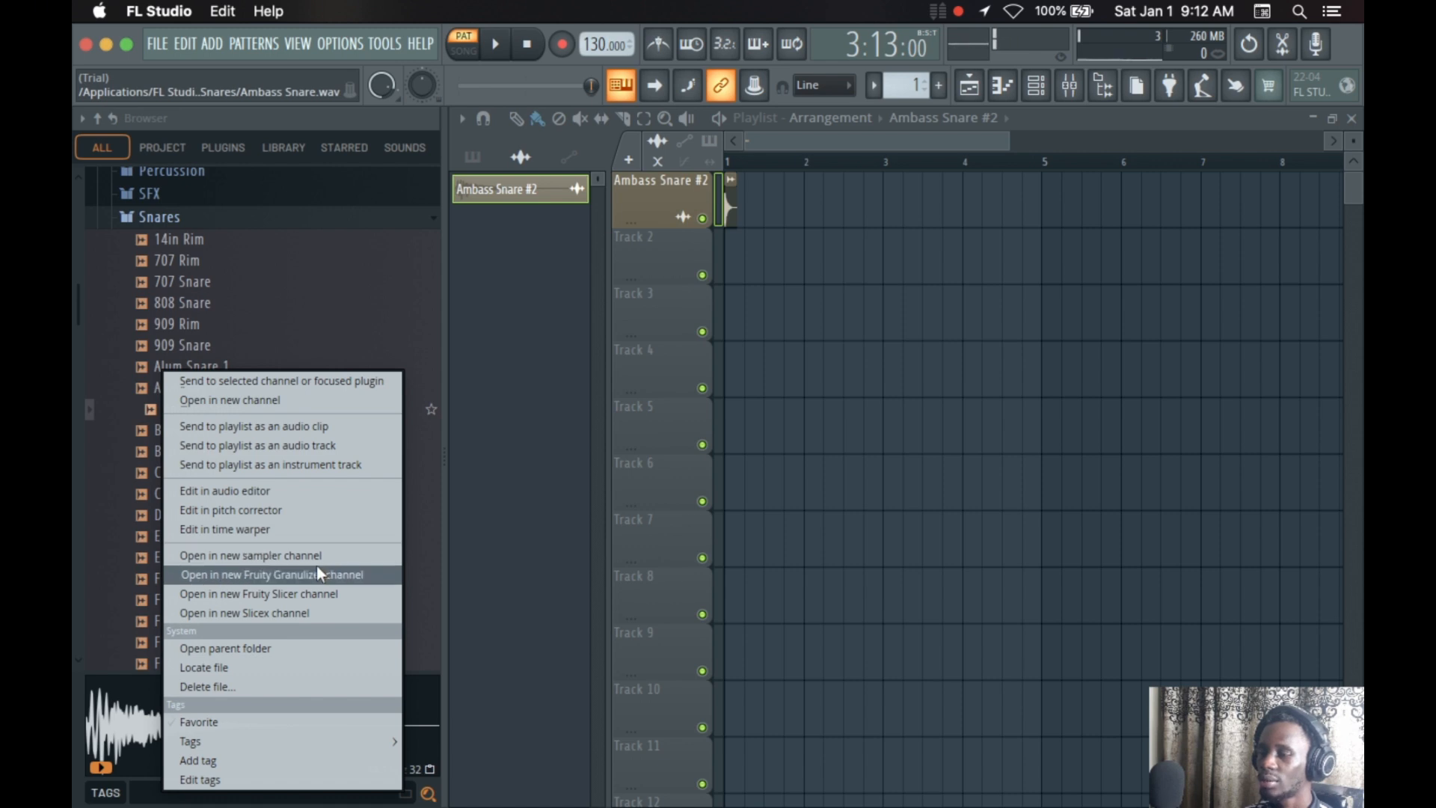
left_click(281, 557)
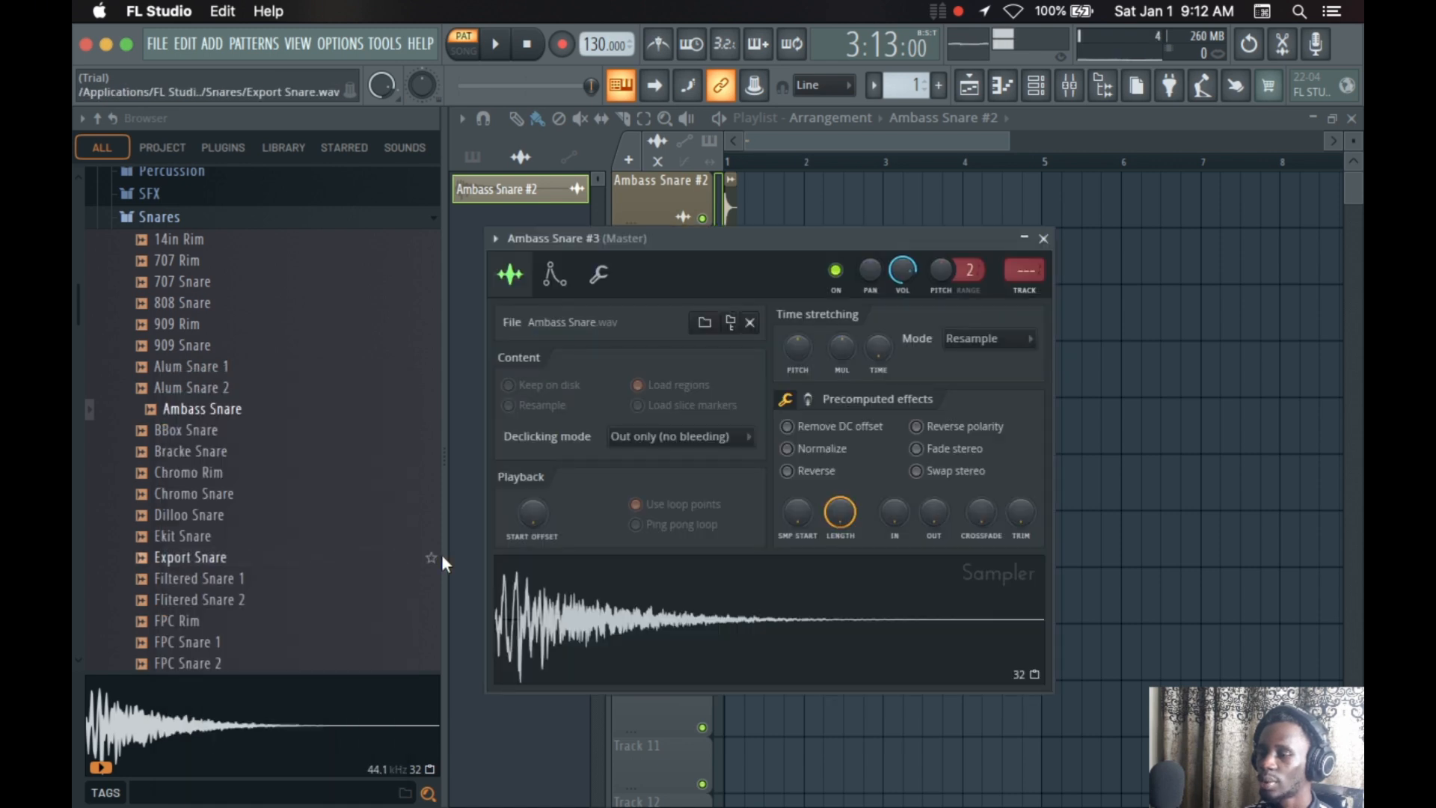
left_click(1043, 237)
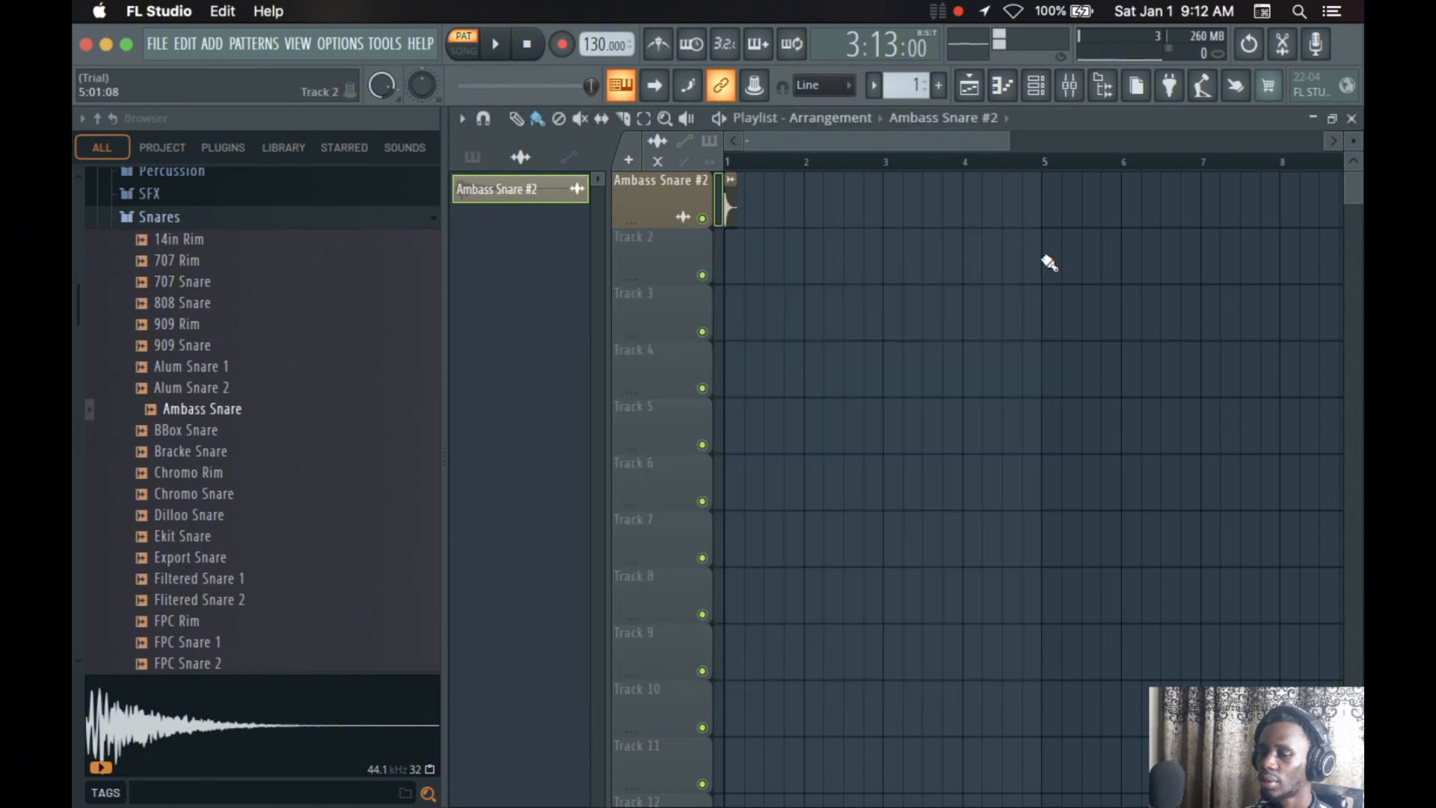
Reopen the channel rack and examine the 808 Kick channel's sample, envelope/instrument and miscellaneous settings
left_click(1036, 85)
left_click(709, 288)
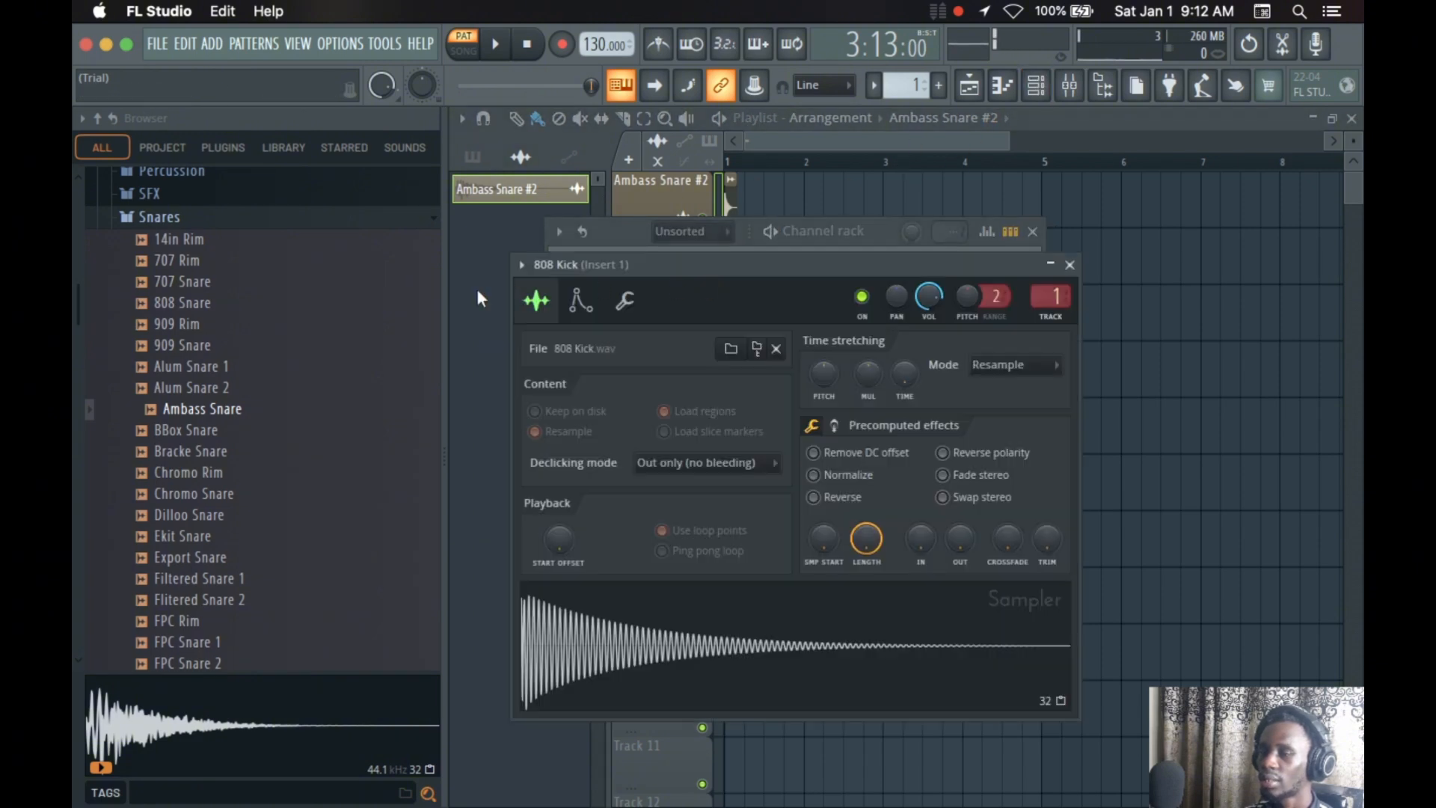
mouse_move(643, 271)
left_mouse_down()
mouse_move(352, 318)
mouse_move(649, 308)
mouse_move(580, 264)
mouse_move(652, 289)
left_mouse_up()
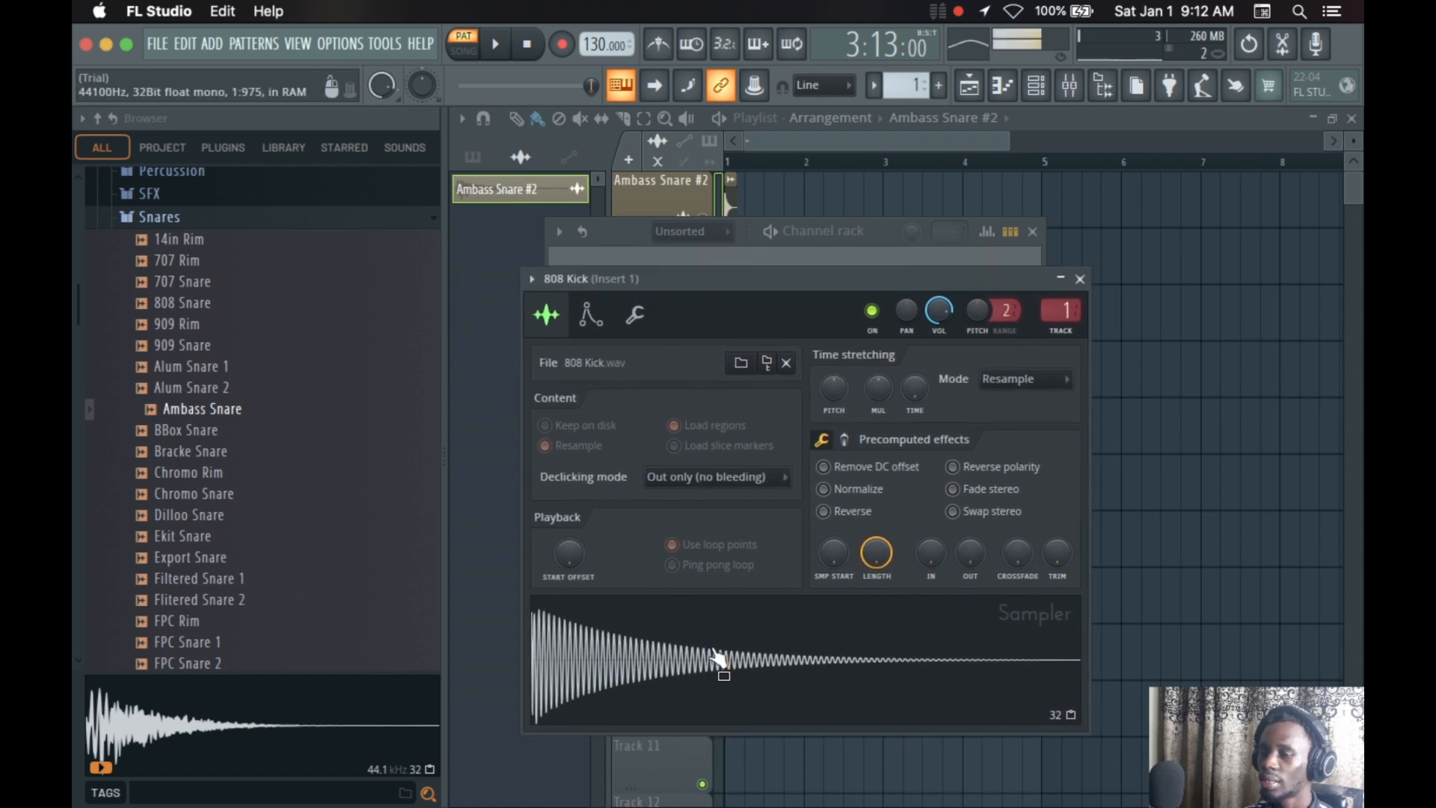
left_click(590, 315)
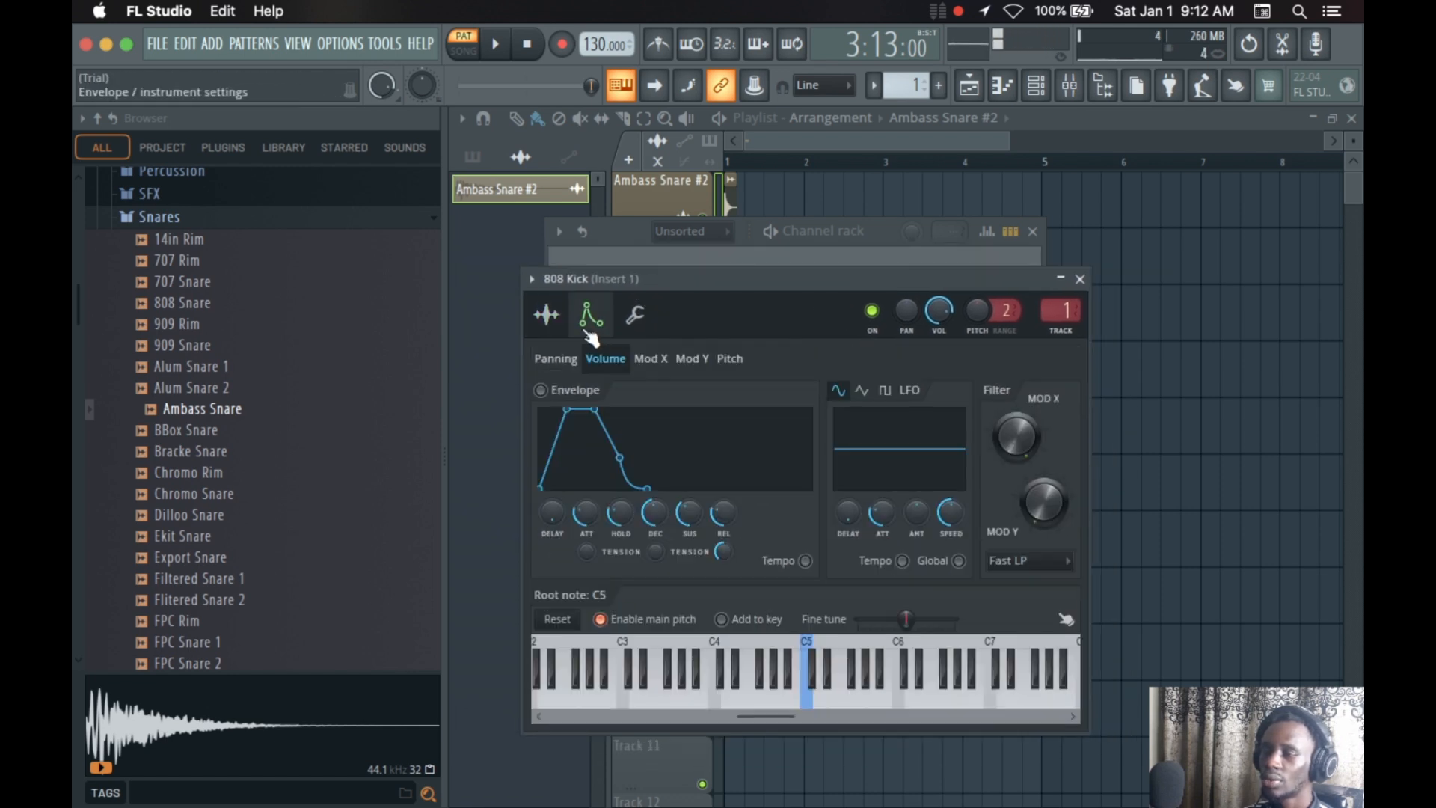
left_click(634, 315)
left_click(591, 316)
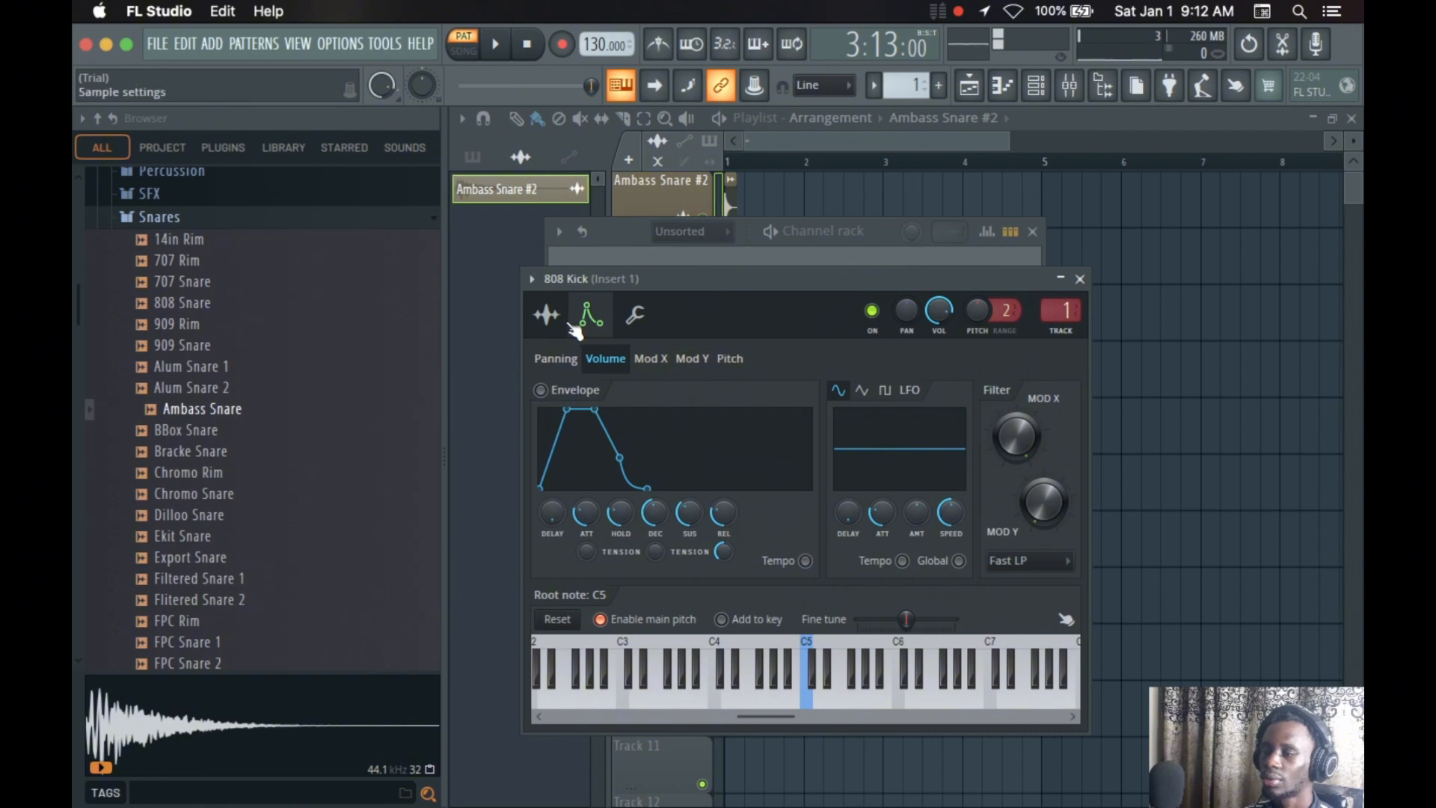
left_click(567, 318)
left_click(599, 323)
left_click(637, 318)
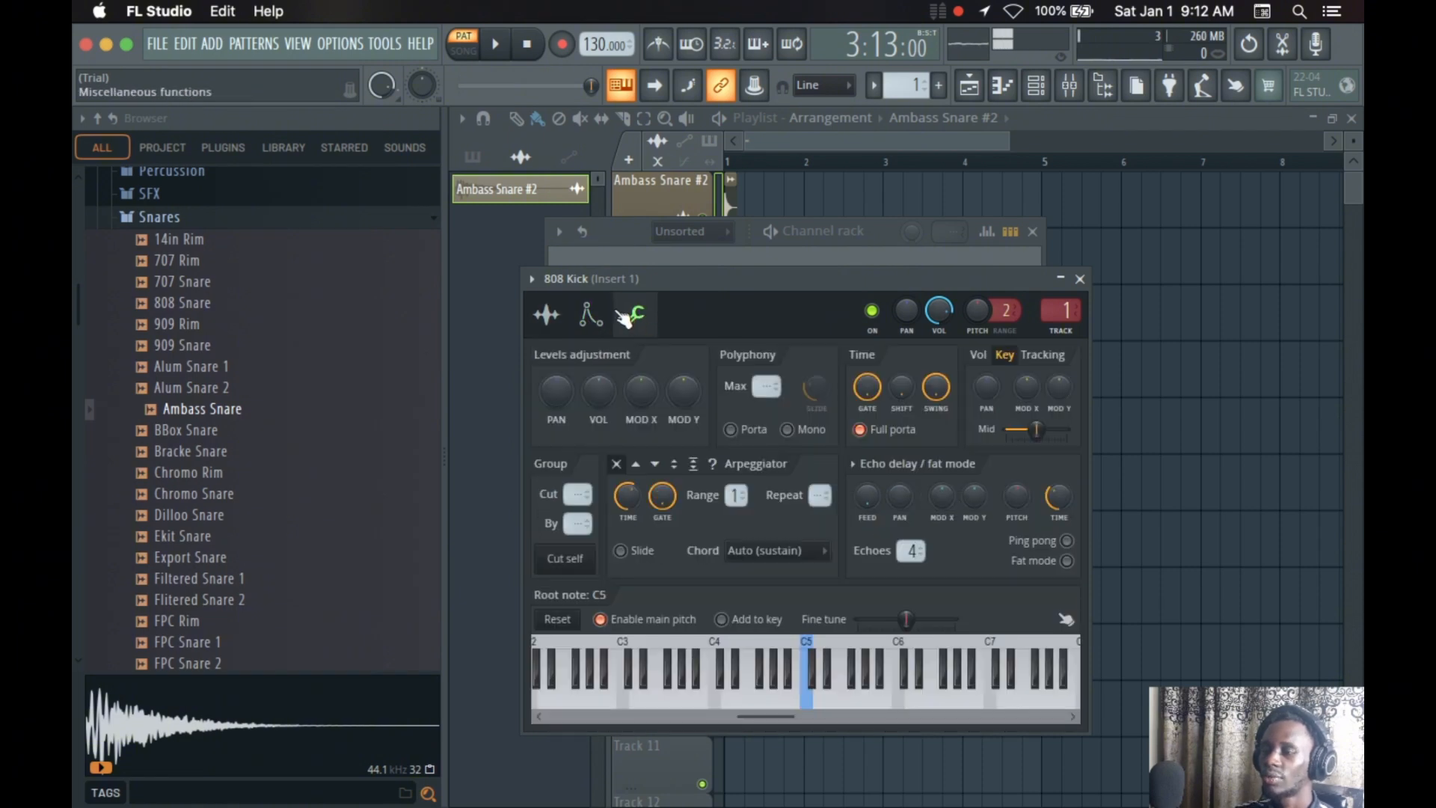
left_click(591, 329)
left_click(567, 328)
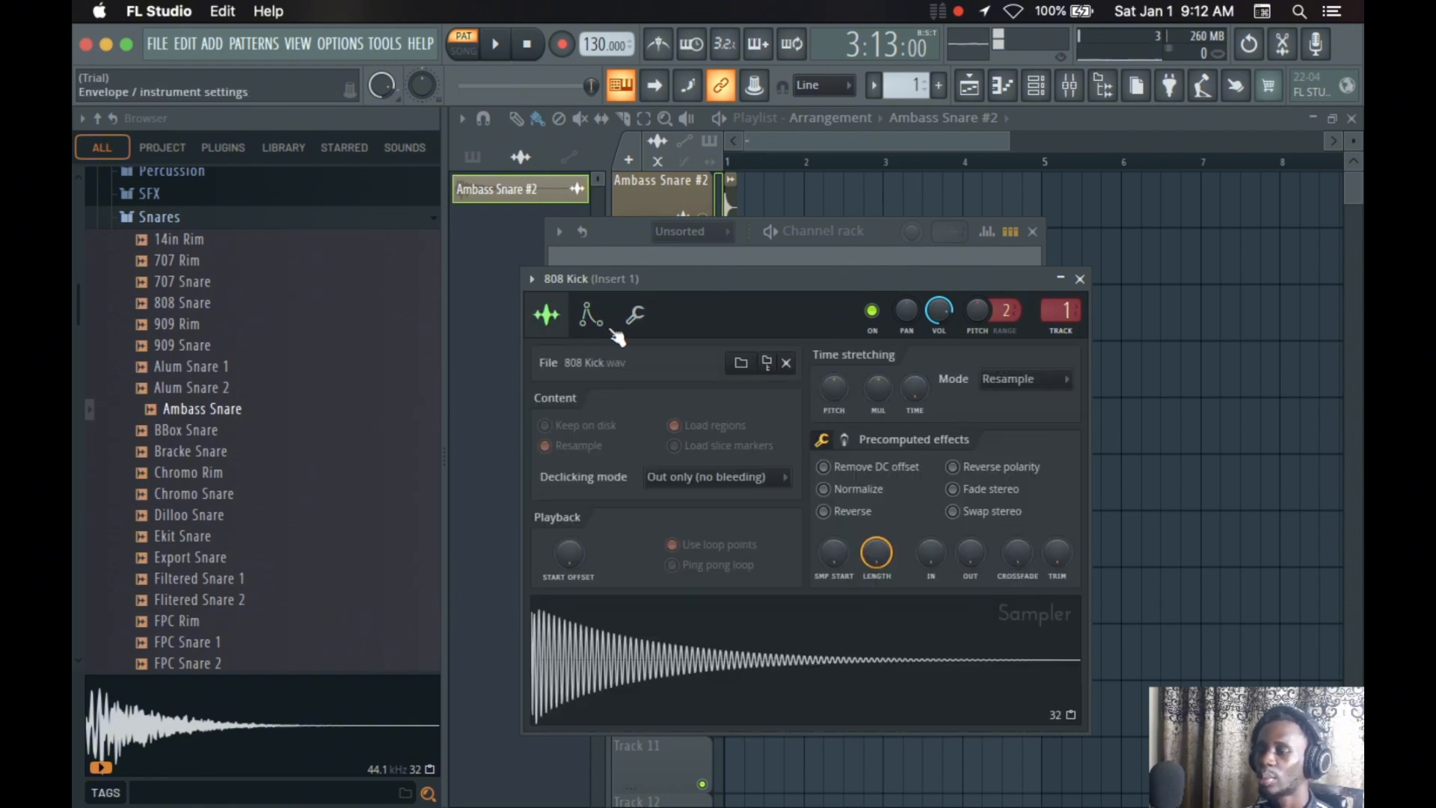
left_click(591, 321)
left_click(636, 315)
left_click(587, 322)
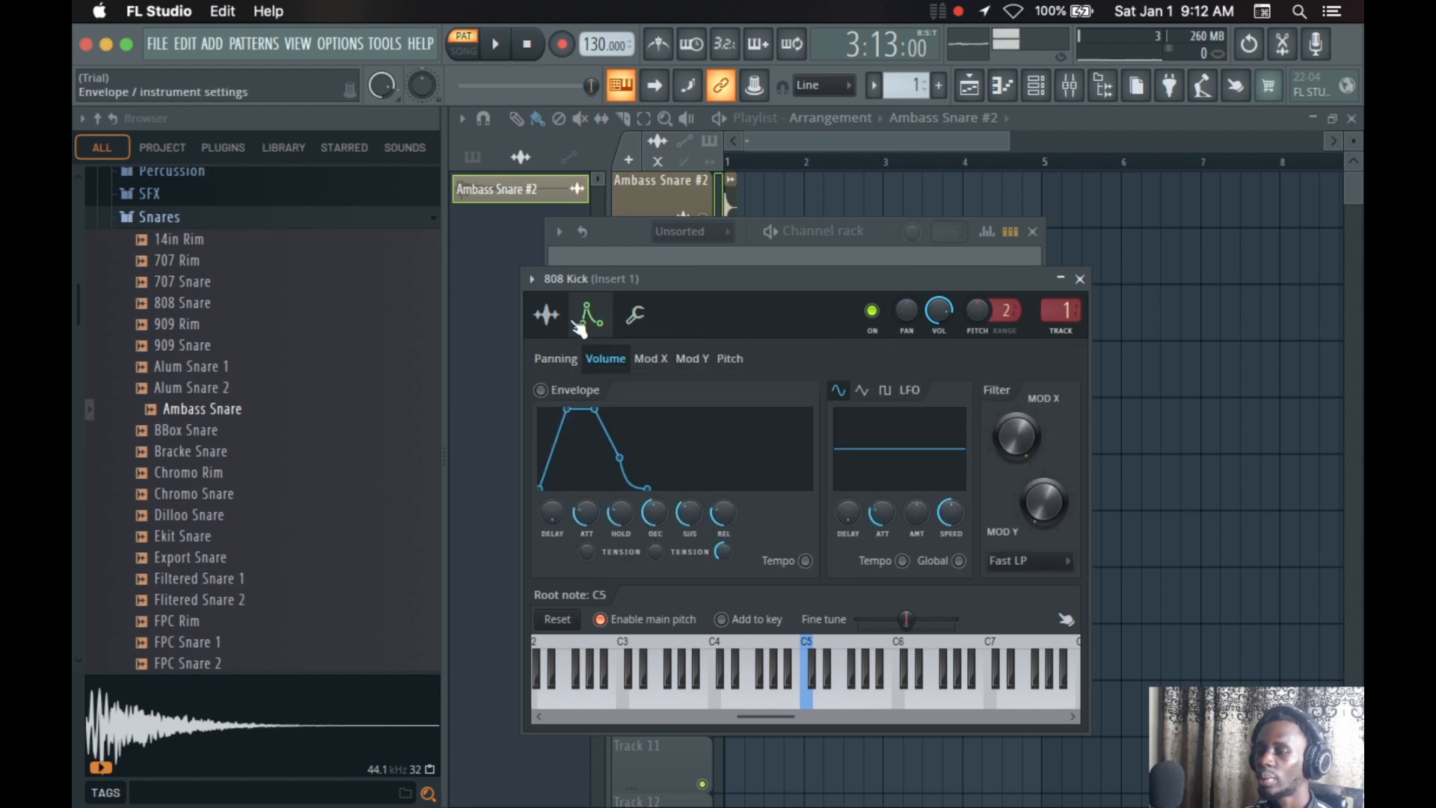
left_click(1081, 282)
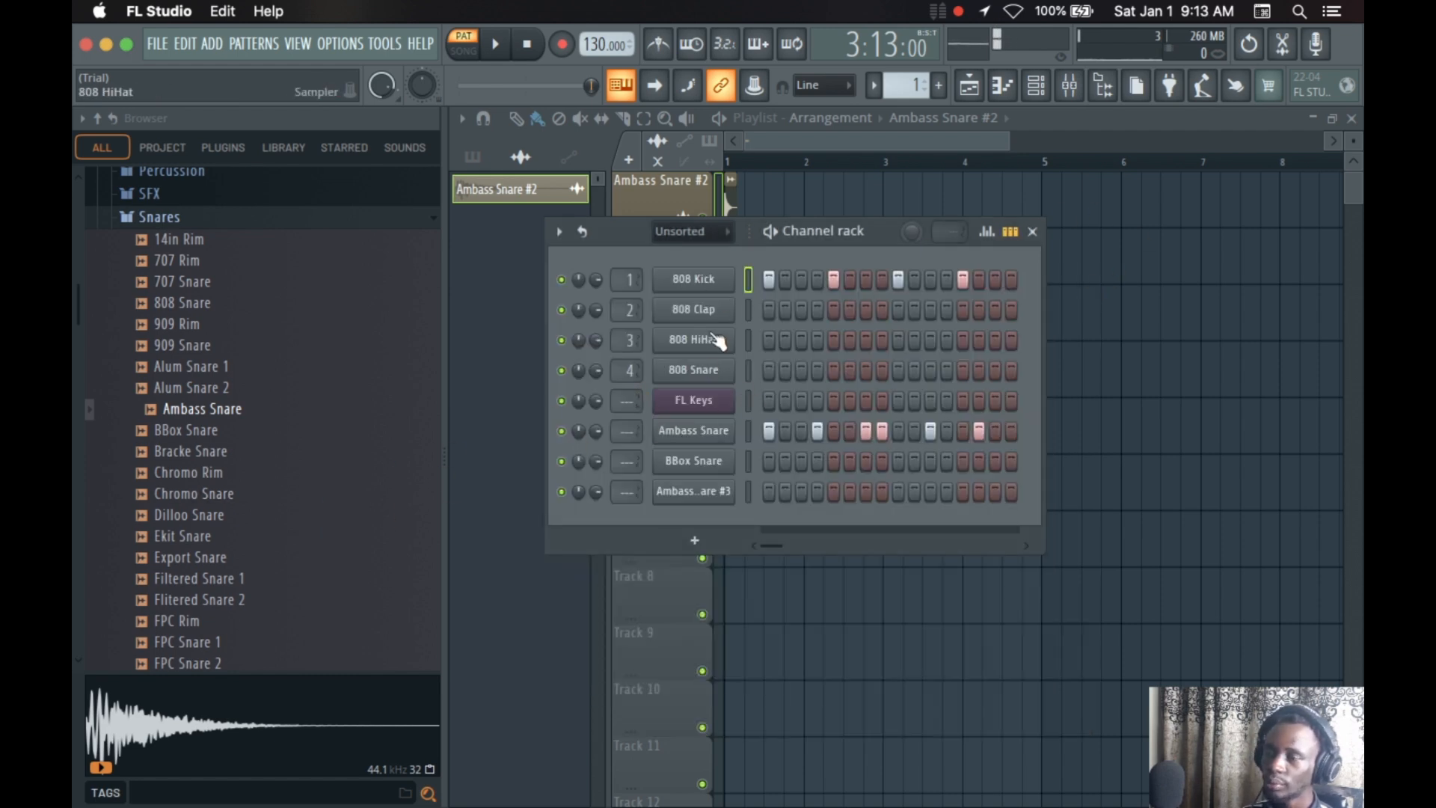
View the 808 Kick notes in the piano roll, and switch the channel rack between piano roll overview and step sequencer
scroll(164, 509, "down", 10)
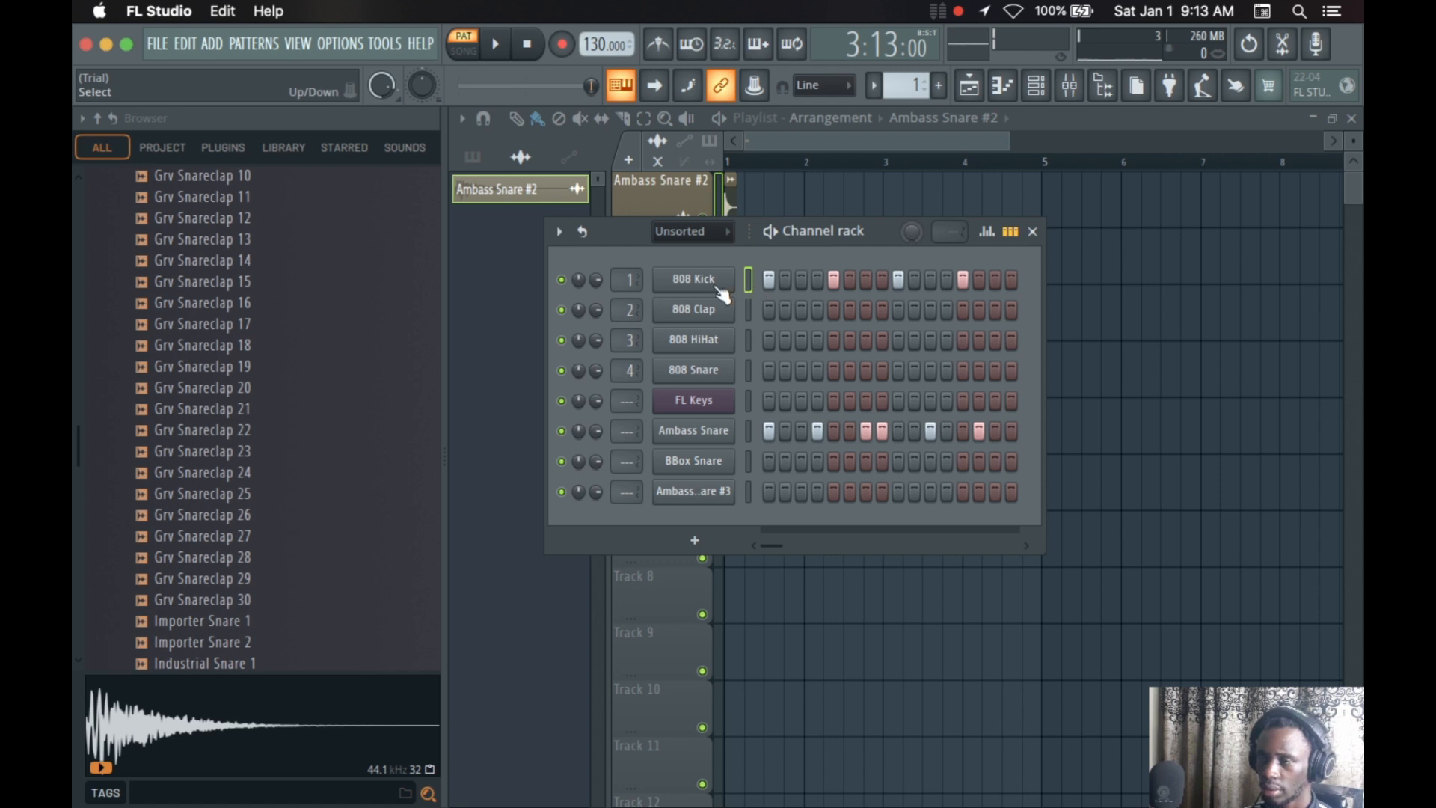
left_click(1003, 90)
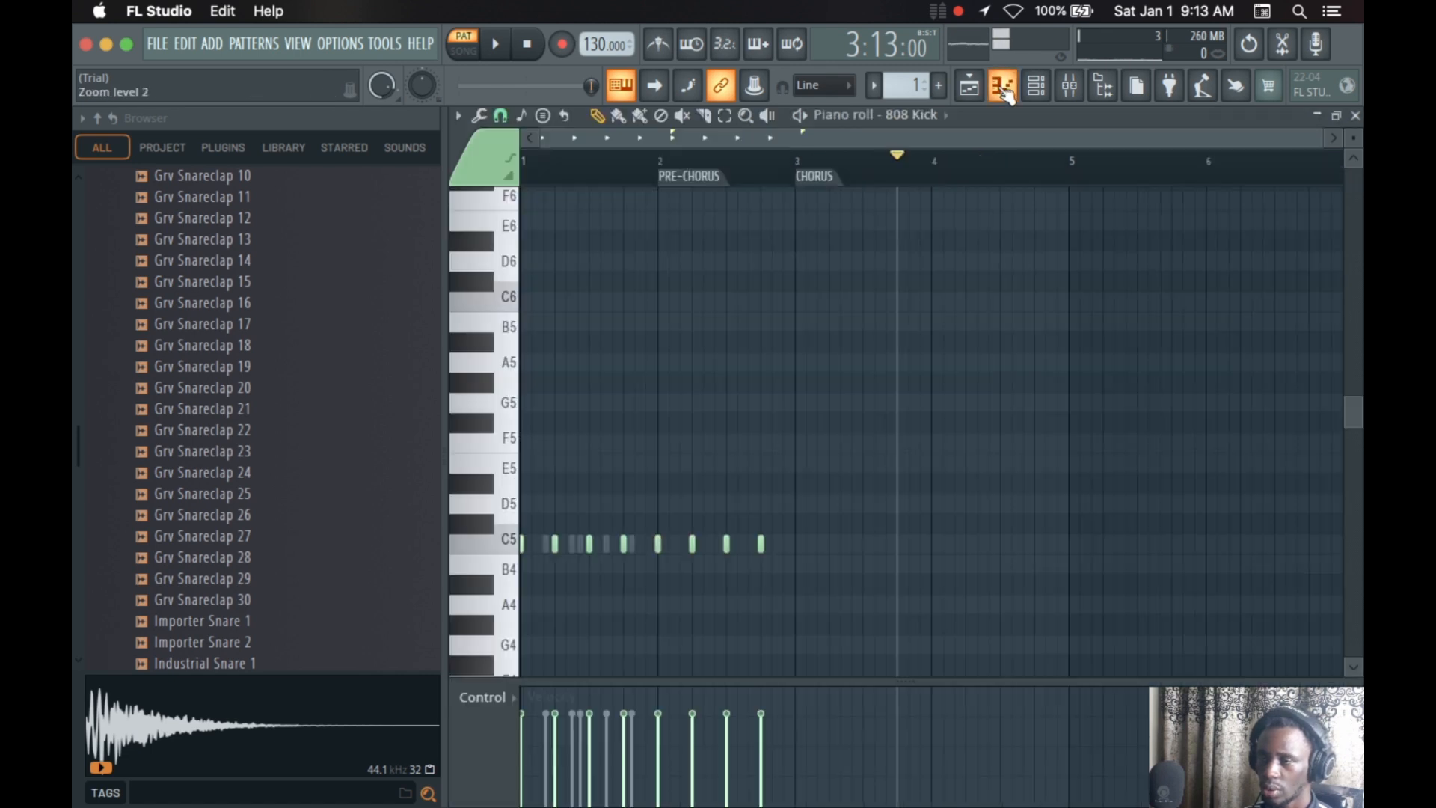
left_click(1004, 90)
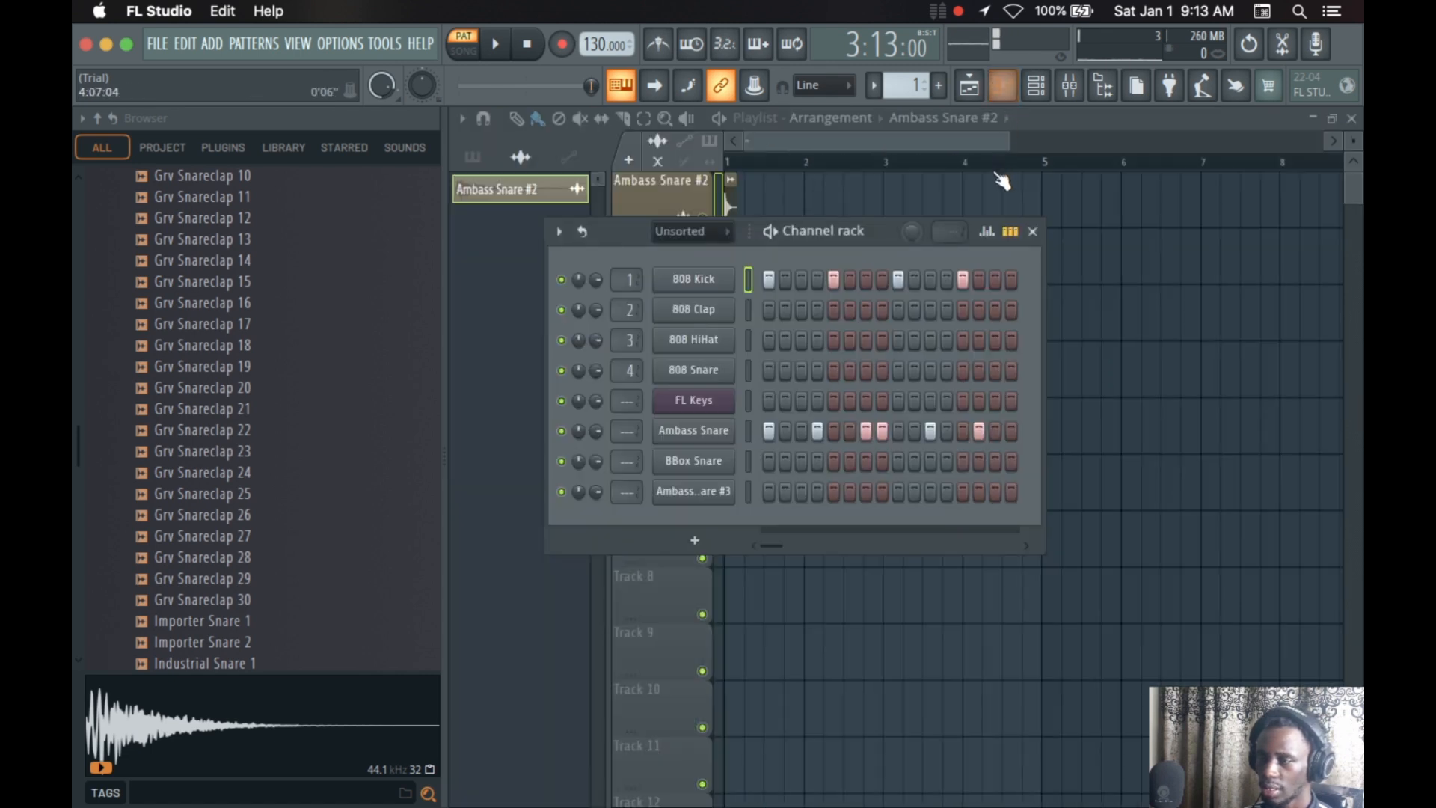
left_click(1010, 233)
left_click(1009, 234)
Raise the velocity of all four 808 Kick hits to maximum in the graph editor and start playback
left_click(987, 232)
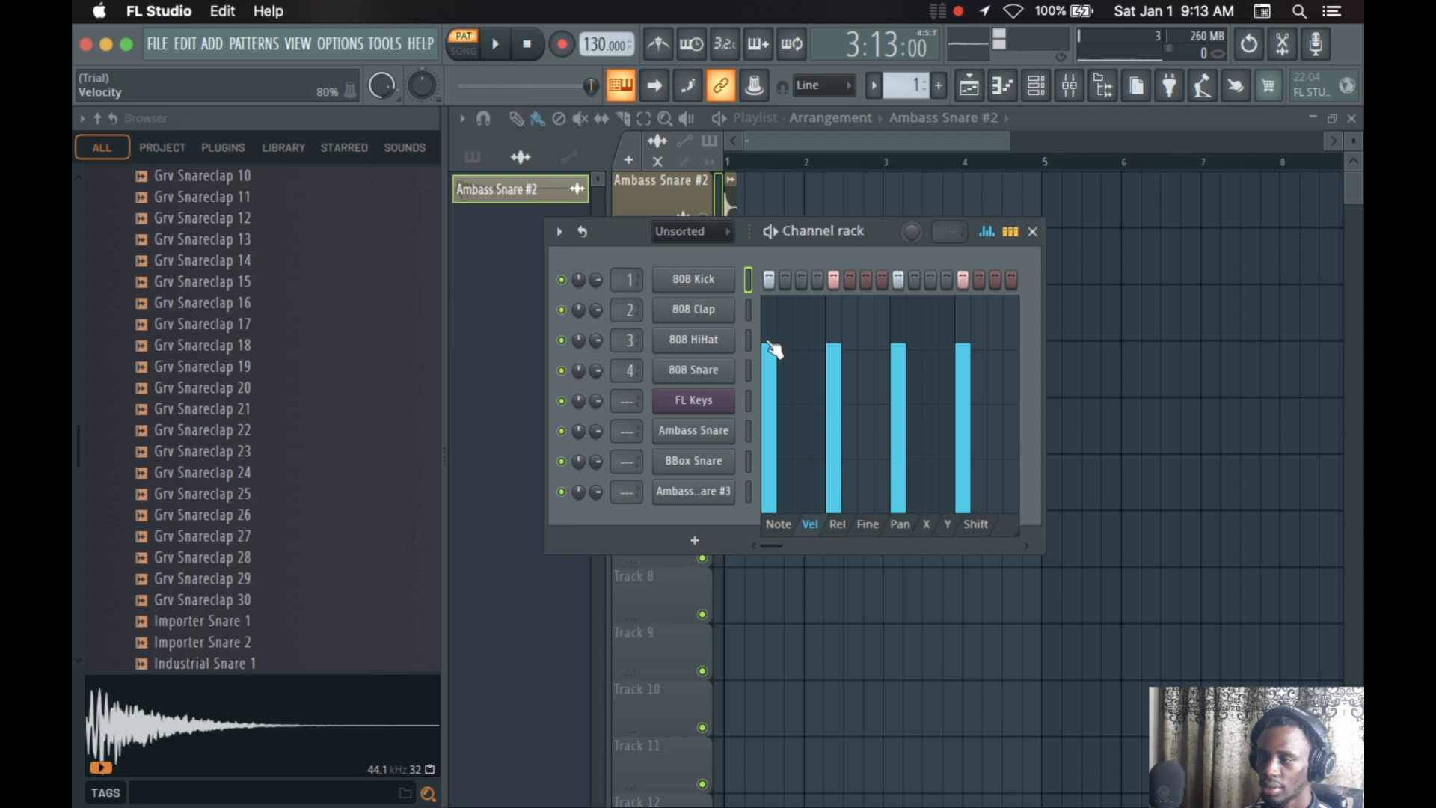
left_click_drag(774, 348, 771, 284)
mouse_move(833, 330)
left_mouse_down()
mouse_move(858, 245)
mouse_move(956, 203)
left_mouse_up()
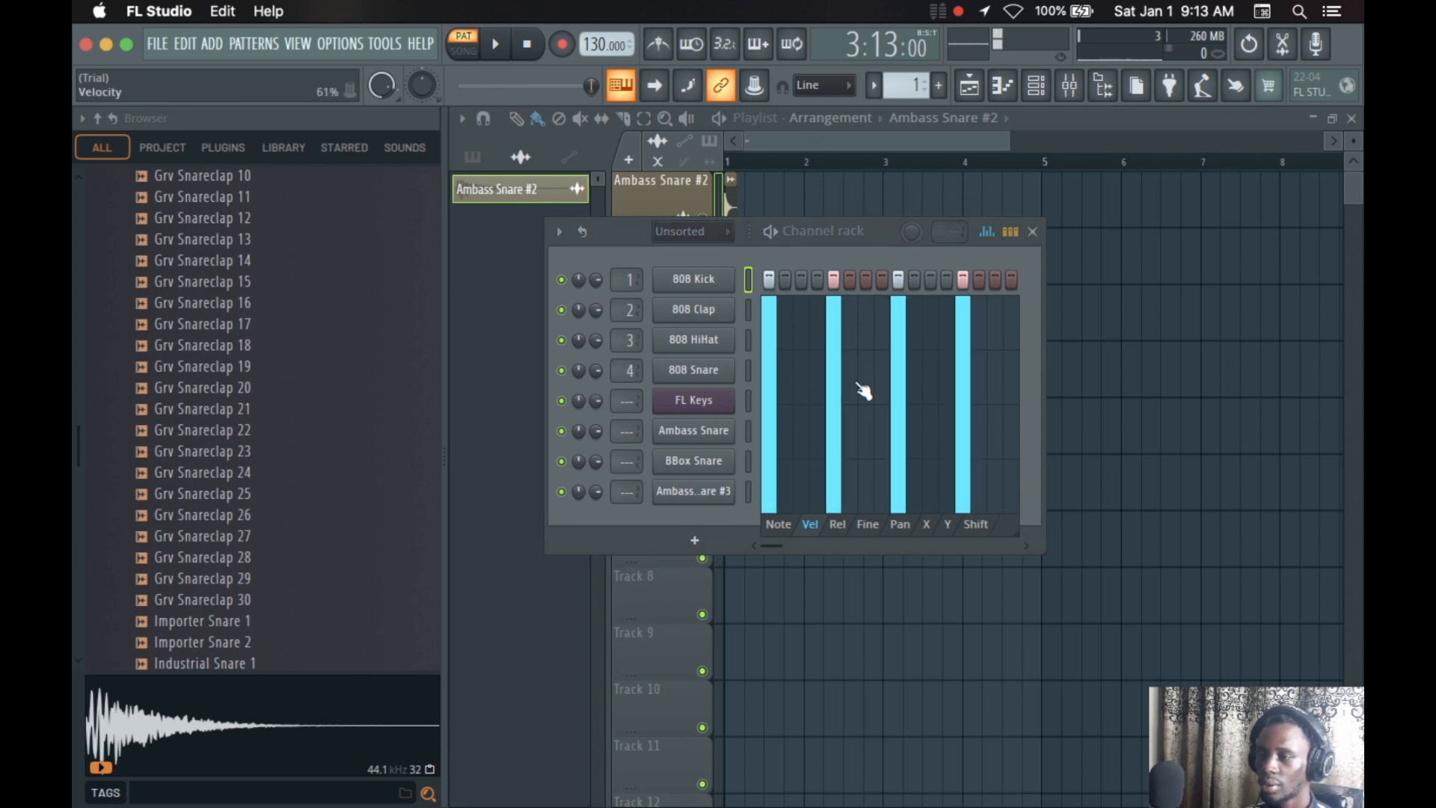
key("space")
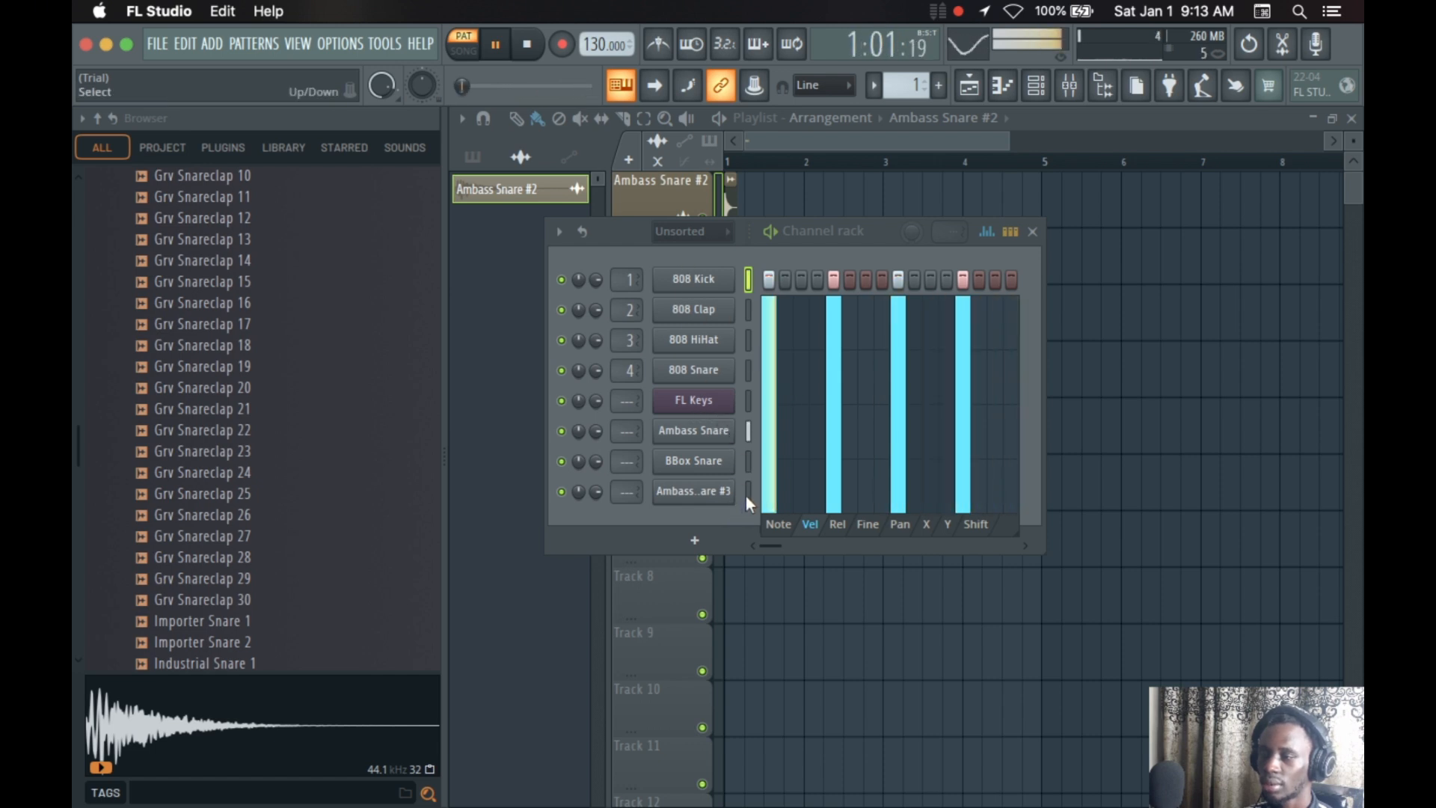
Raise the velocity of all Ambass Snare hits to maximum and stop playback
left_click(749, 432)
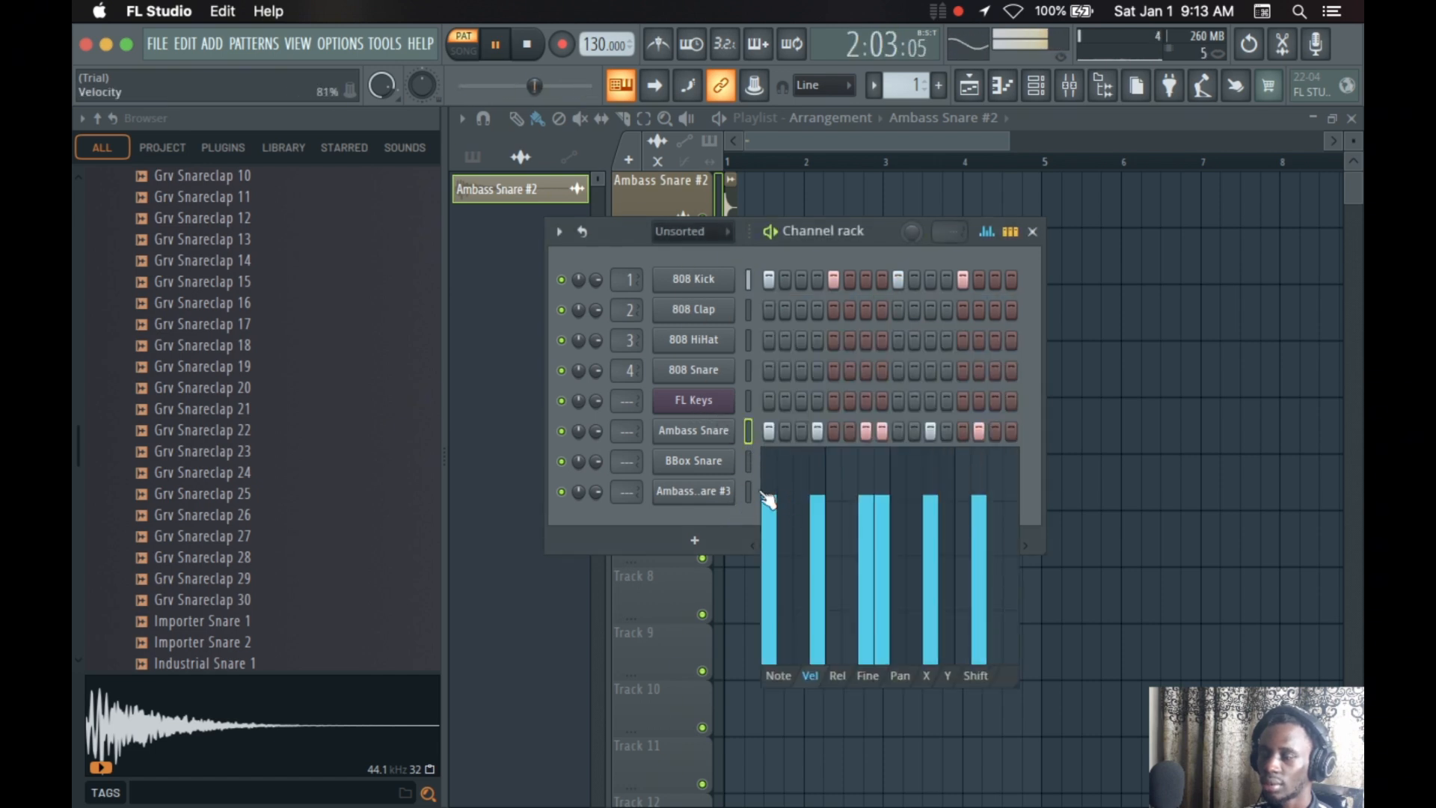
left_click_drag(770, 496, 1099, 397)
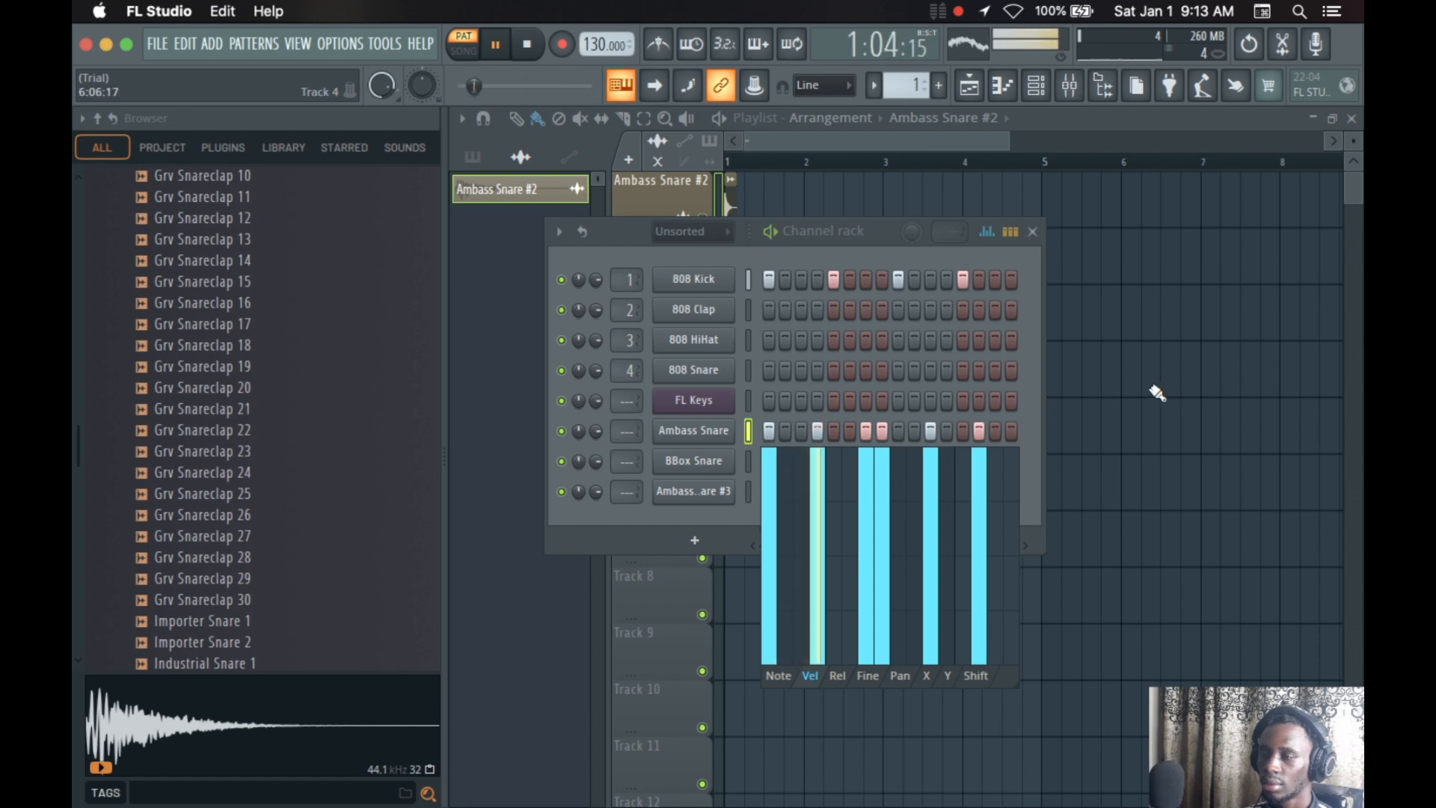
key("space")
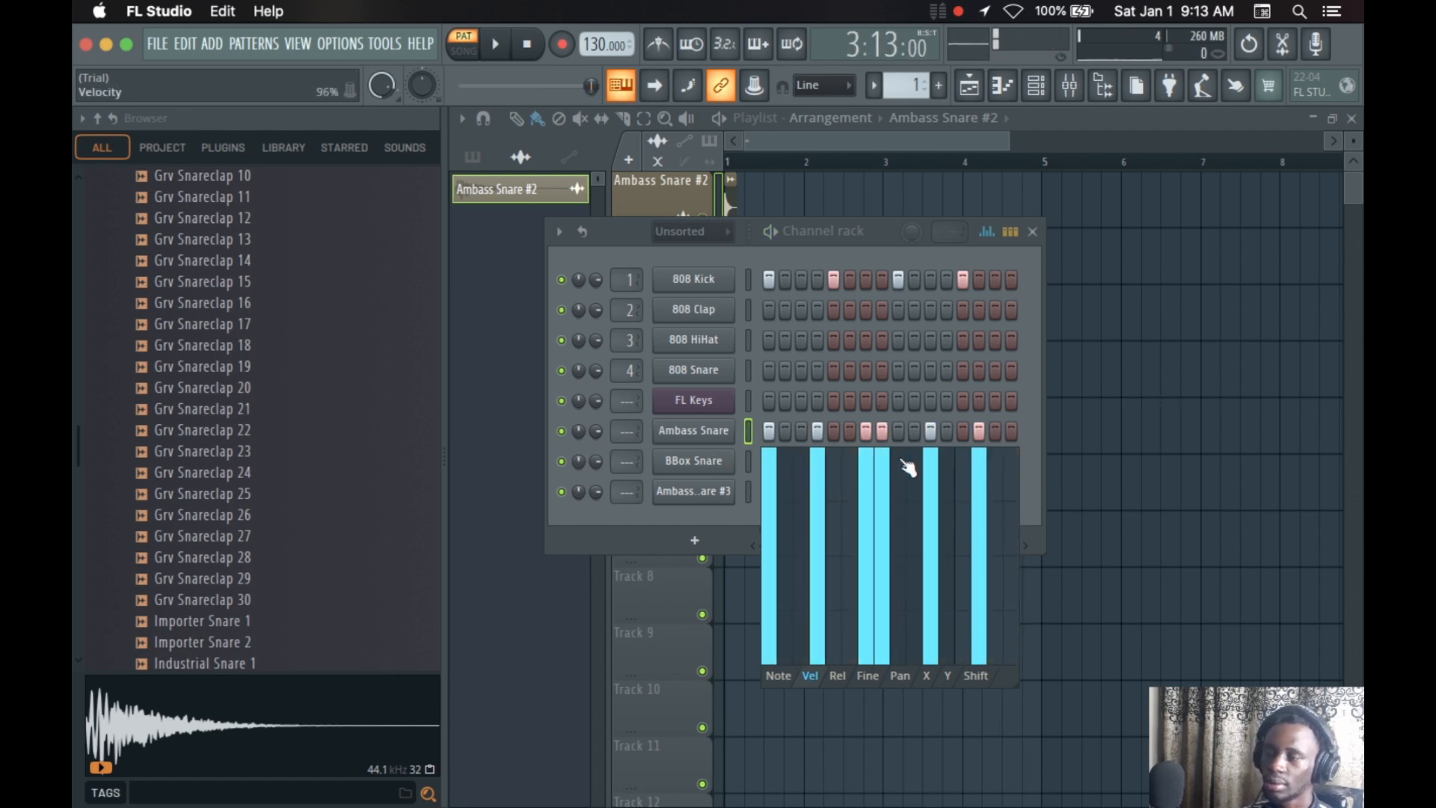
During playback, raise the Ambass Snare hits' release to maximum and redraw it as a descending ramp ending at zero on the last hit
left_click(840, 678)
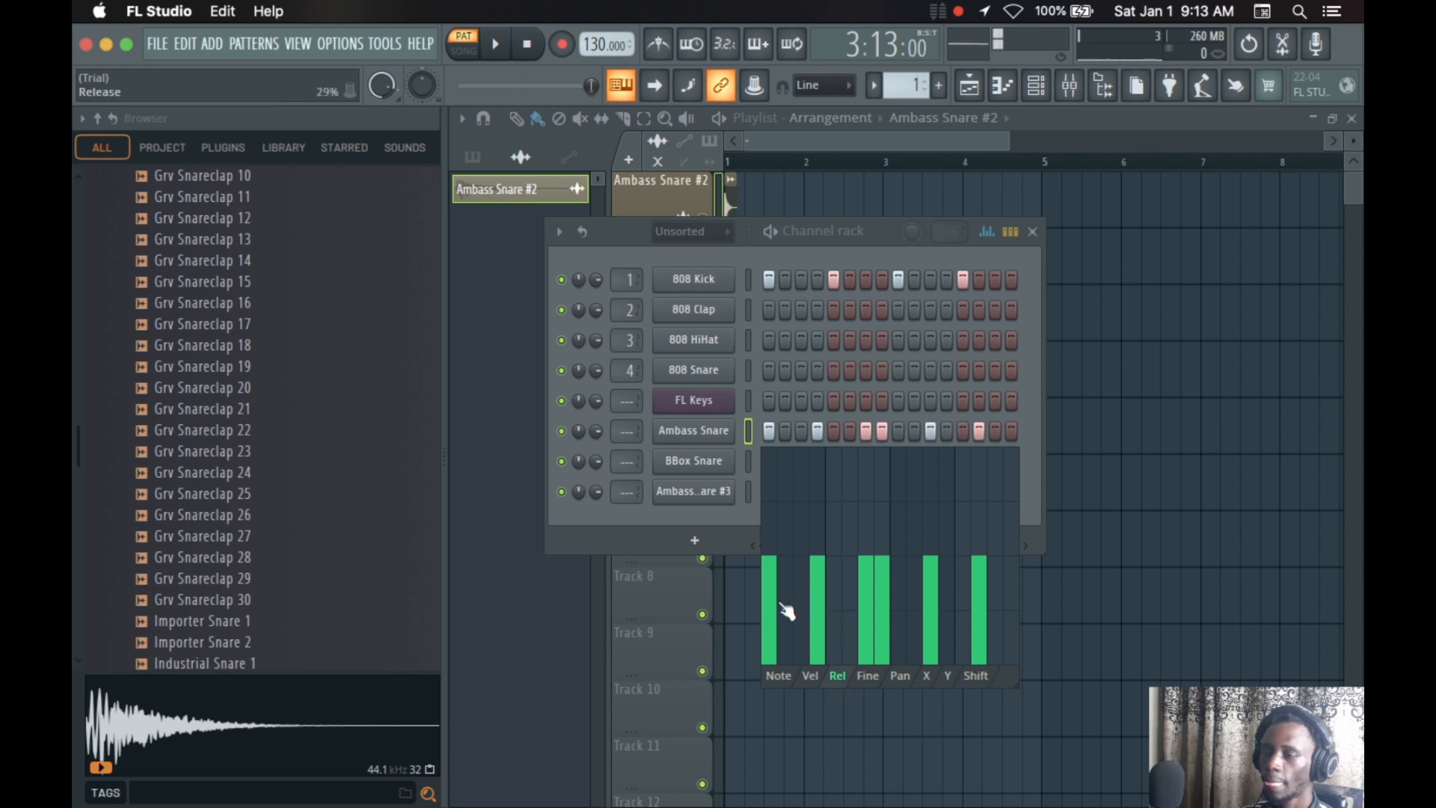
key("space")
mouse_move(768, 602)
left_mouse_down()
mouse_move(803, 507)
mouse_move(1068, 494)
mouse_move(756, 471)
mouse_move(926, 426)
mouse_move(1112, 407)
mouse_move(927, 501)
left_mouse_up()
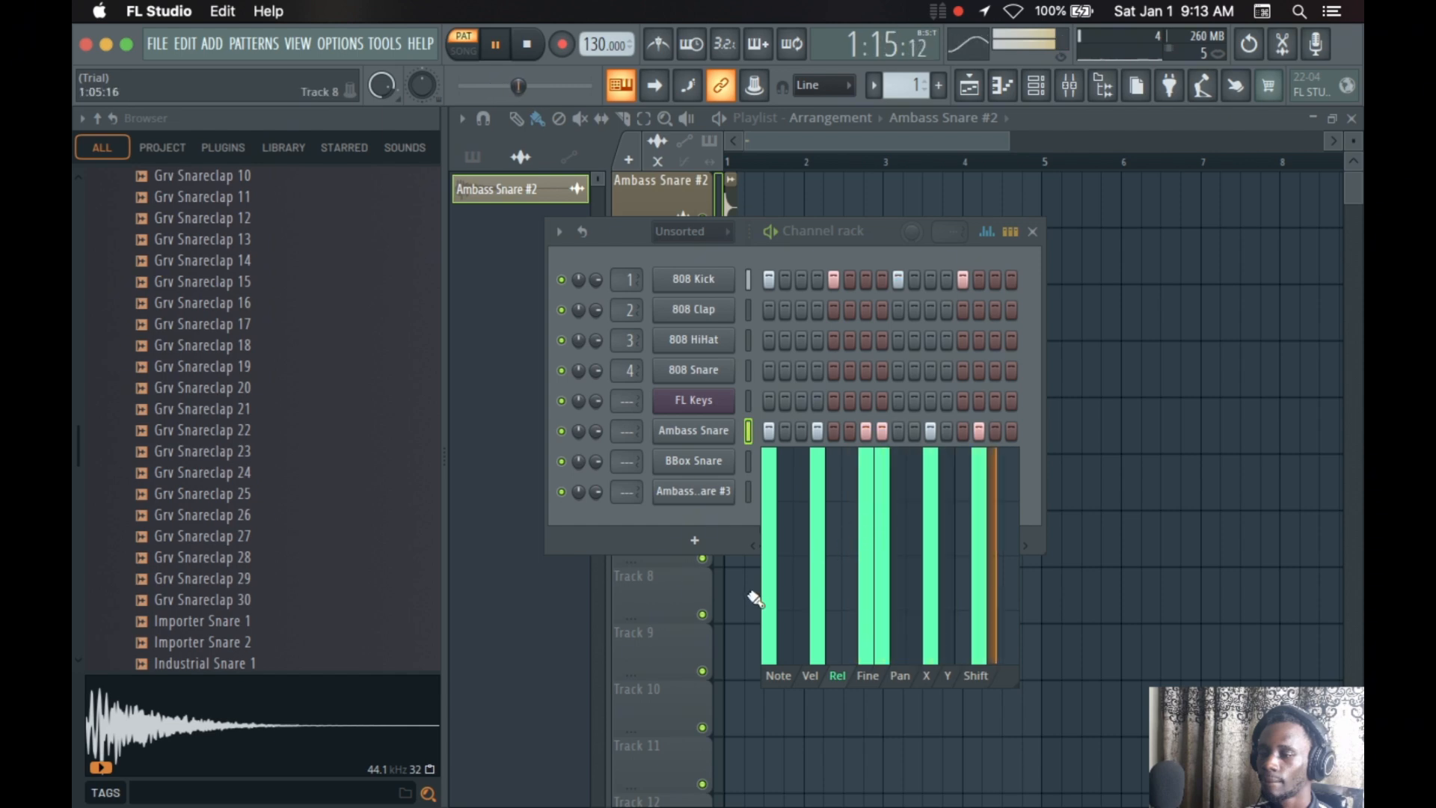
left_click_drag(771, 599, 1058, 641)
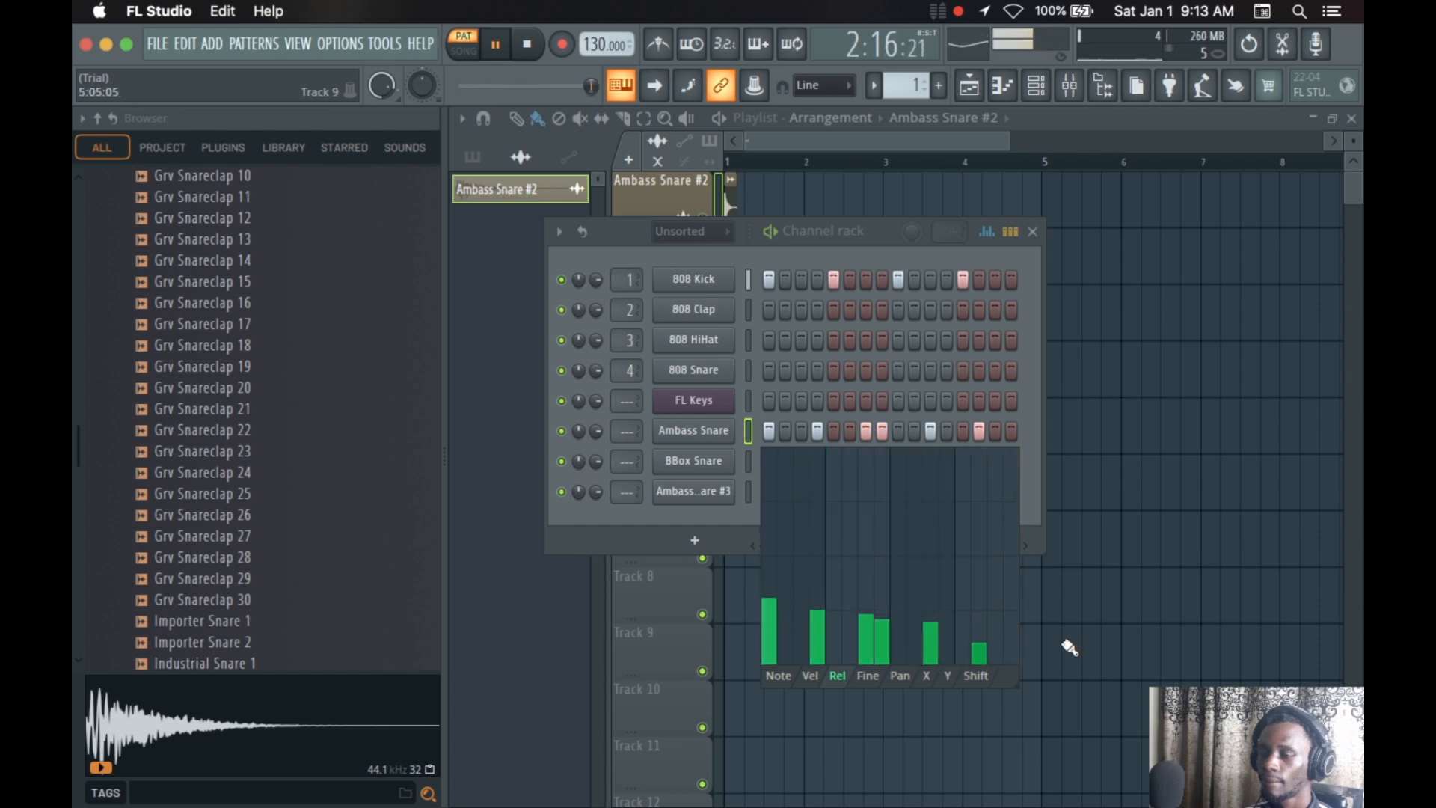
mouse_move(980, 671)
left_mouse_down()
mouse_move(962, 658)
mouse_move(827, 664)
mouse_move(782, 626)
mouse_move(975, 673)
left_mouse_up()
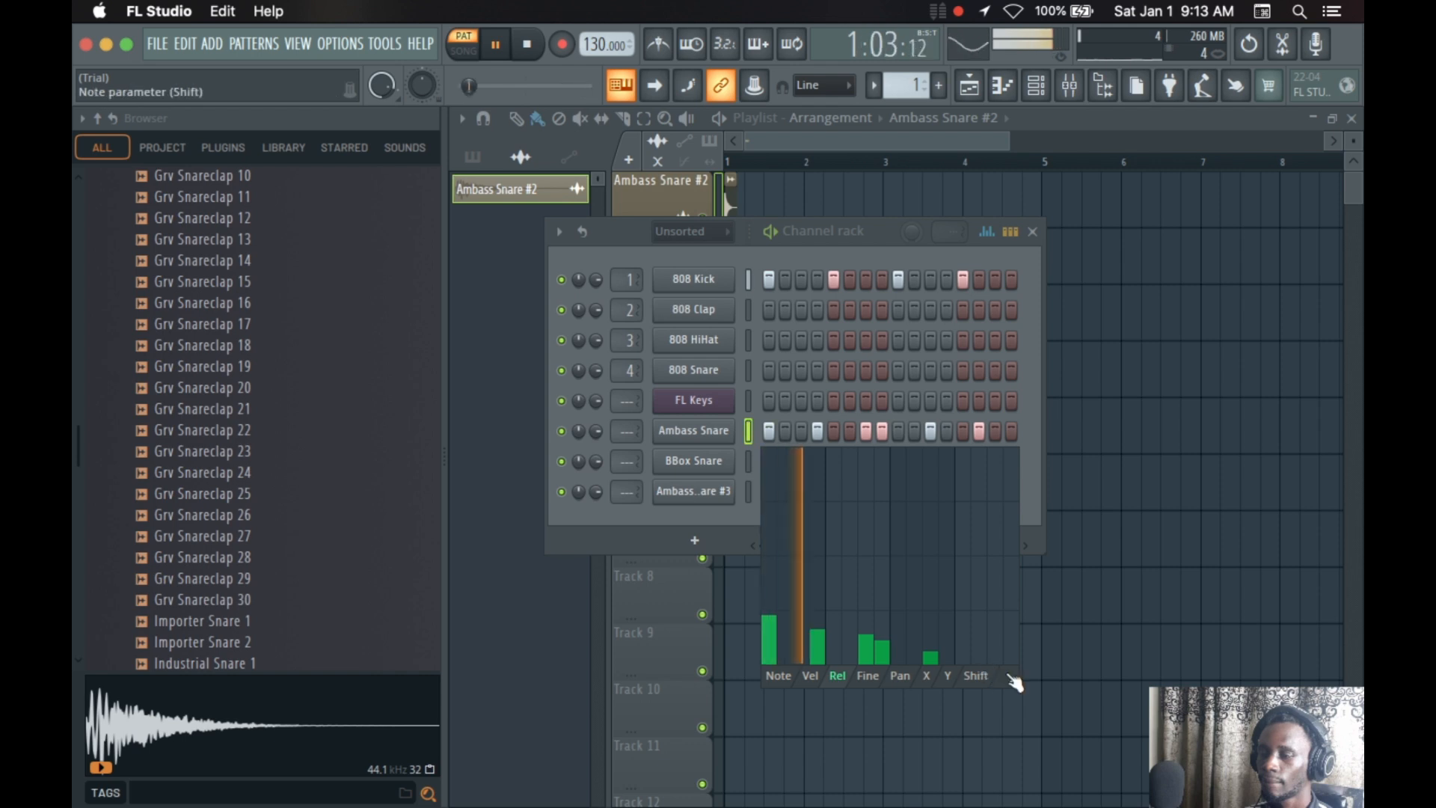
left_click(867, 675)
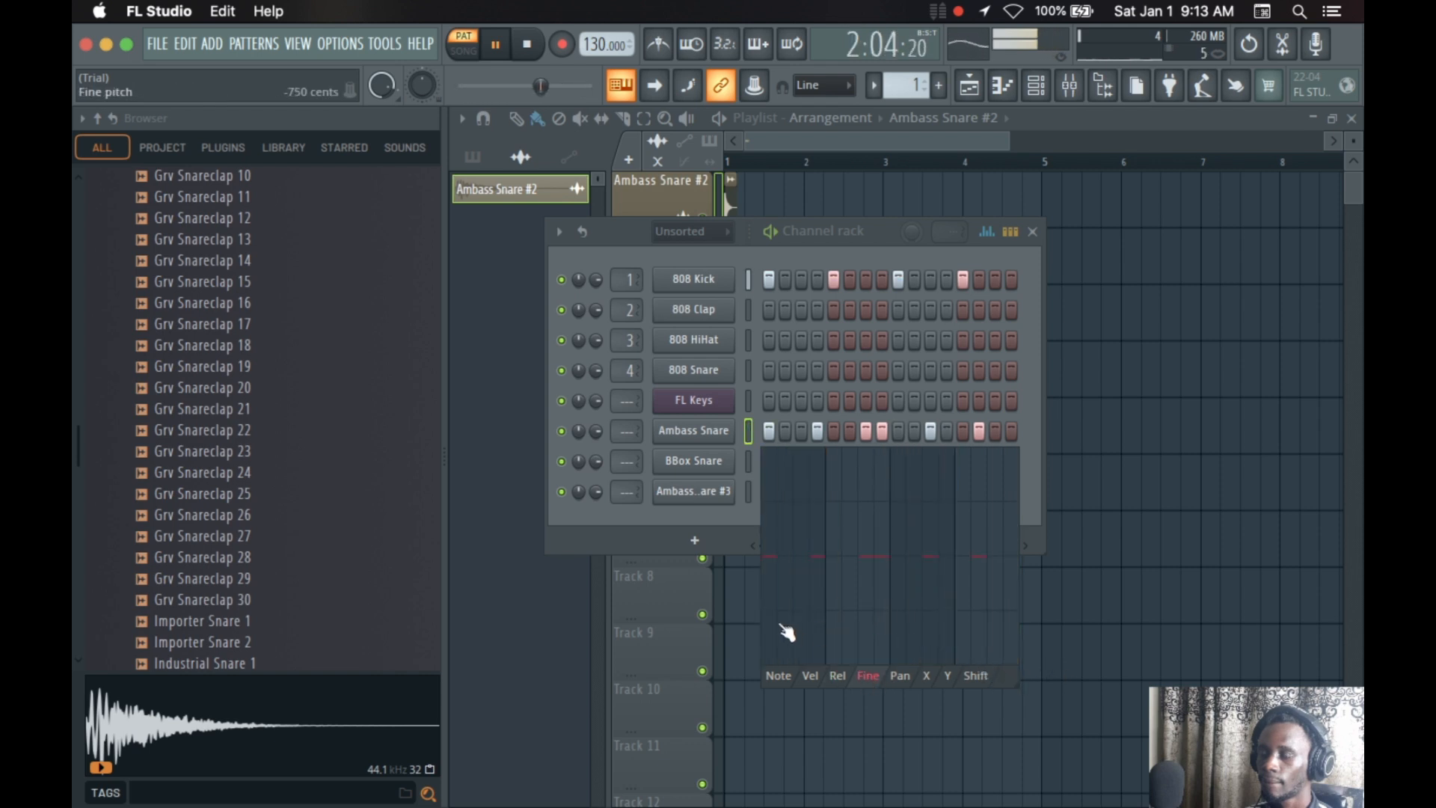
left_click_drag(760, 582, 829, 599)
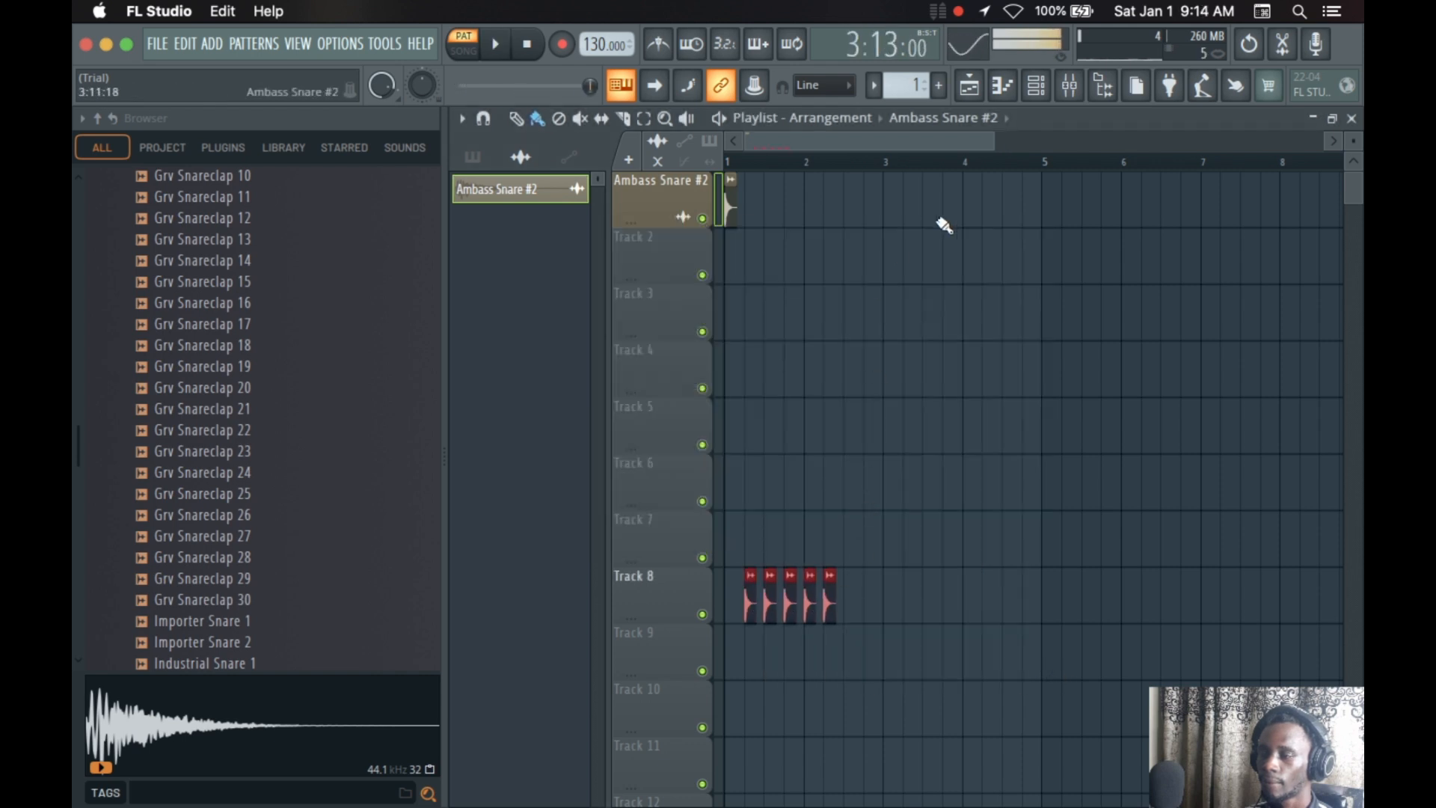
left_click_drag(739, 600, 864, 588)
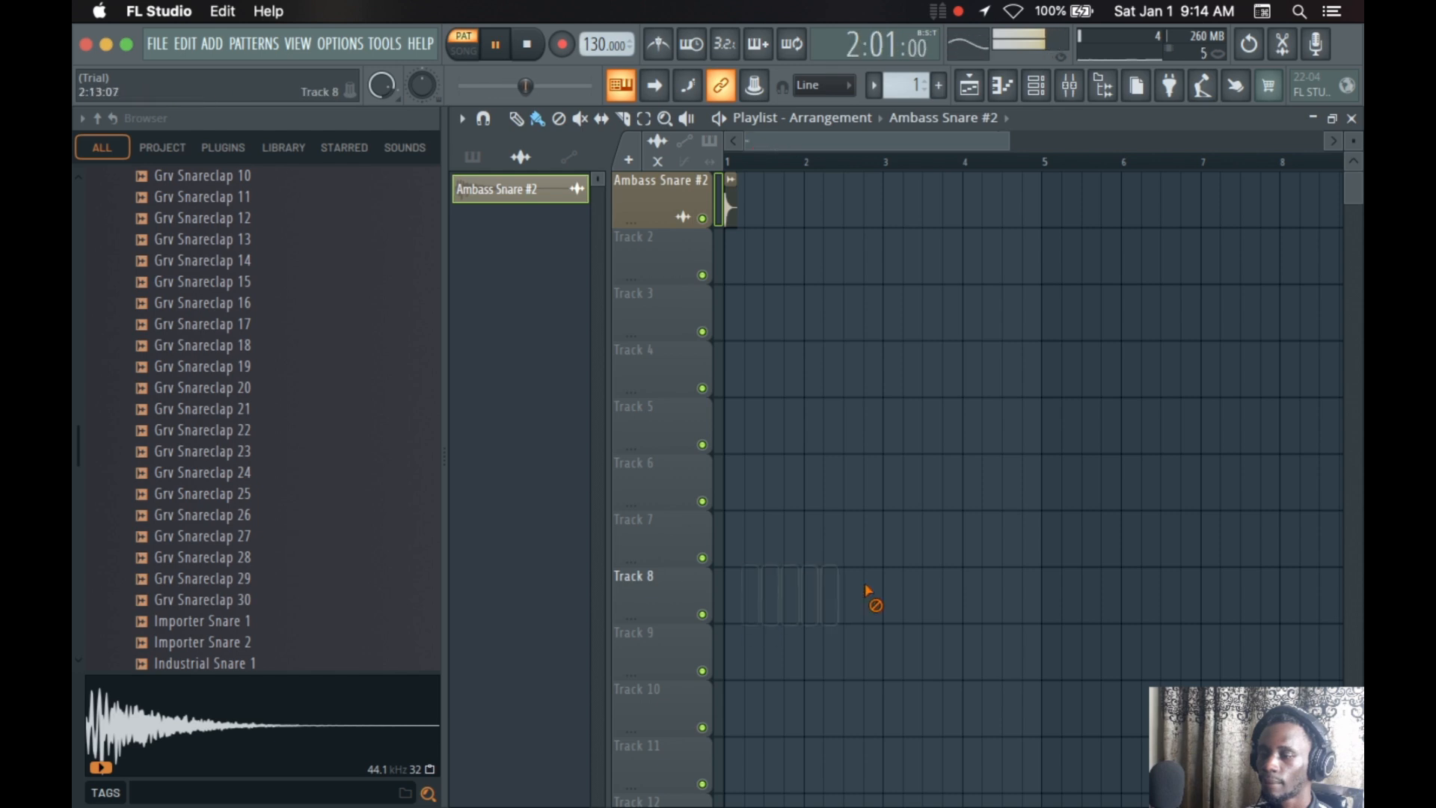
View the Ambass Snare notes in the piano roll, reopen the channel rack and switch it to the piano roll overview
left_click(1002, 86)
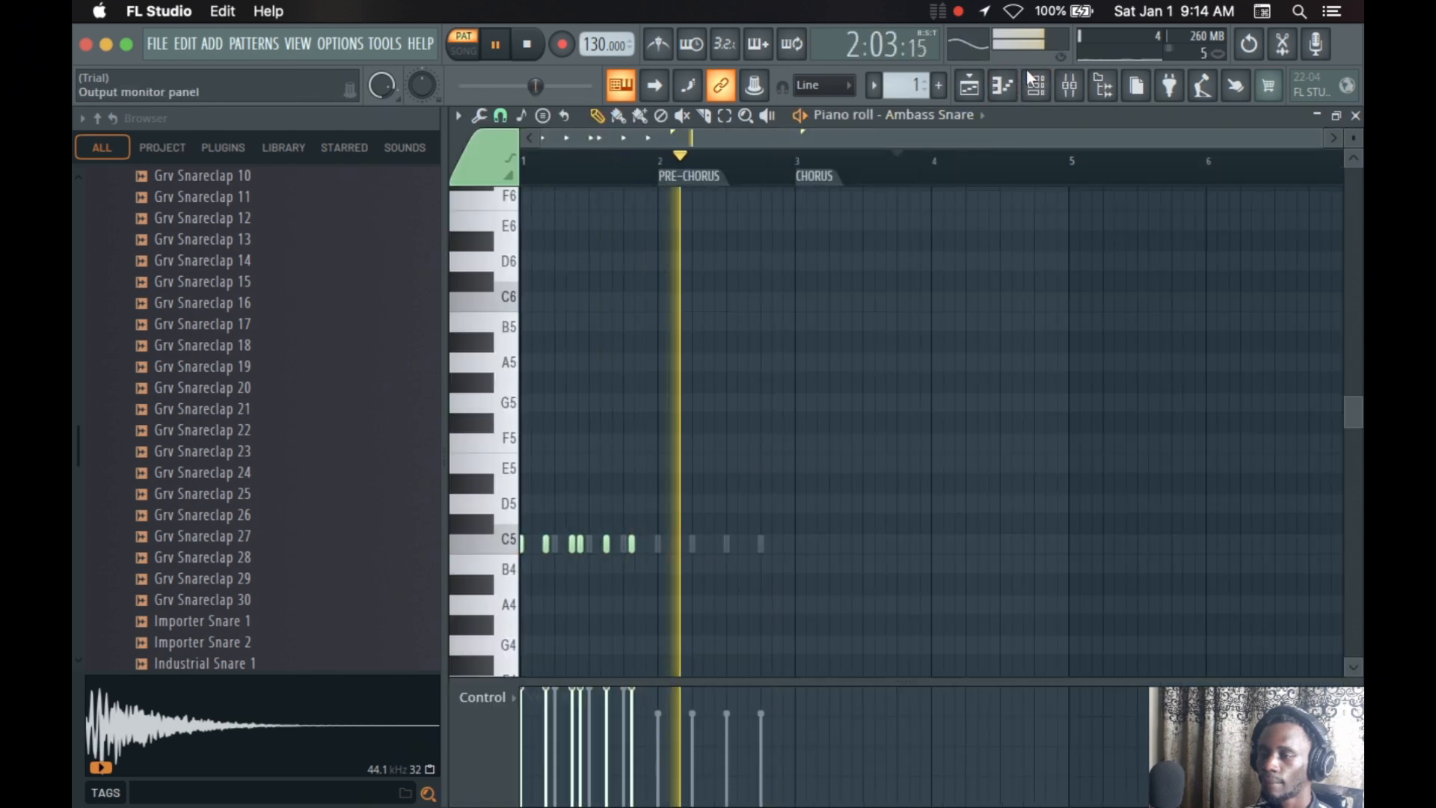
left_click(972, 88)
left_click(1036, 86)
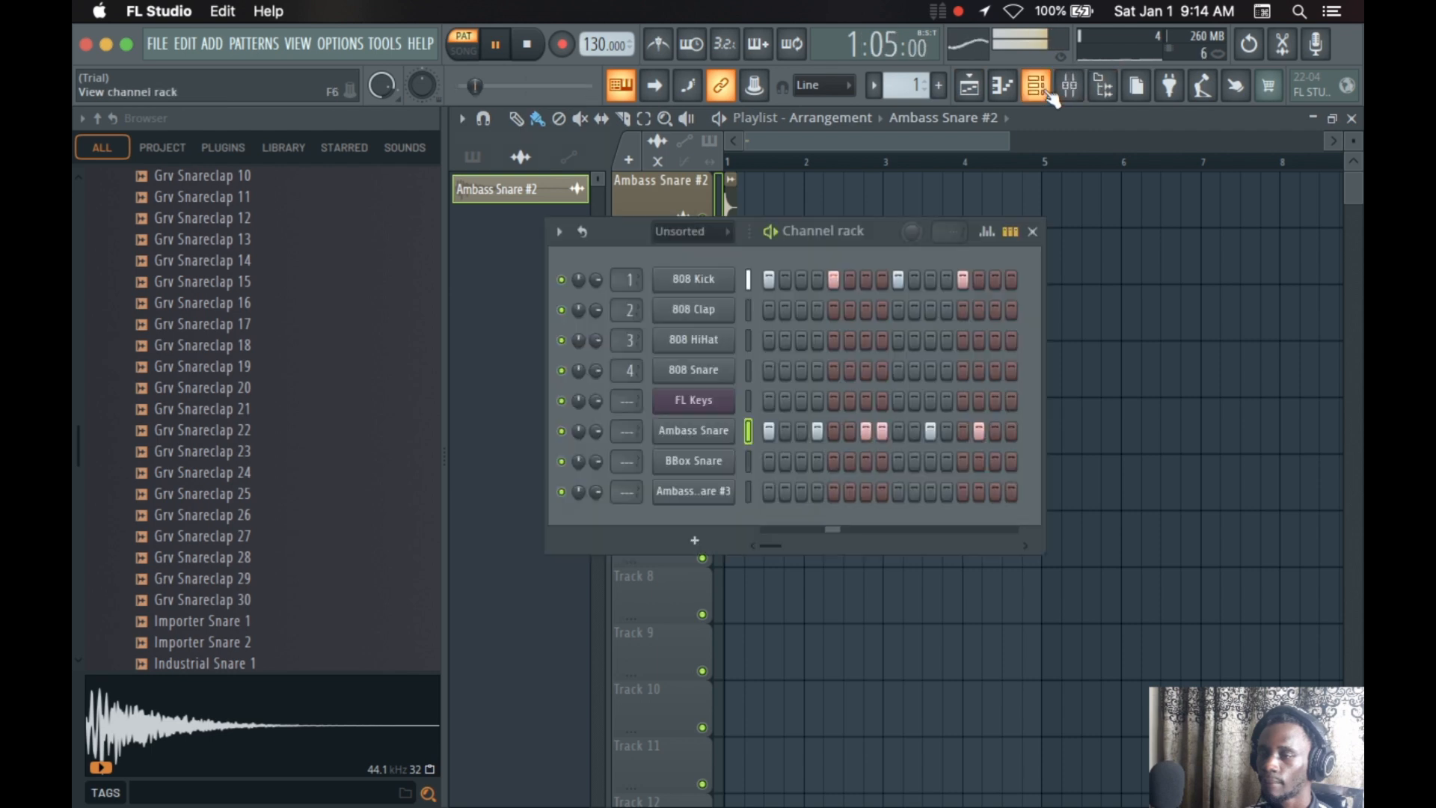
left_click(1011, 232)
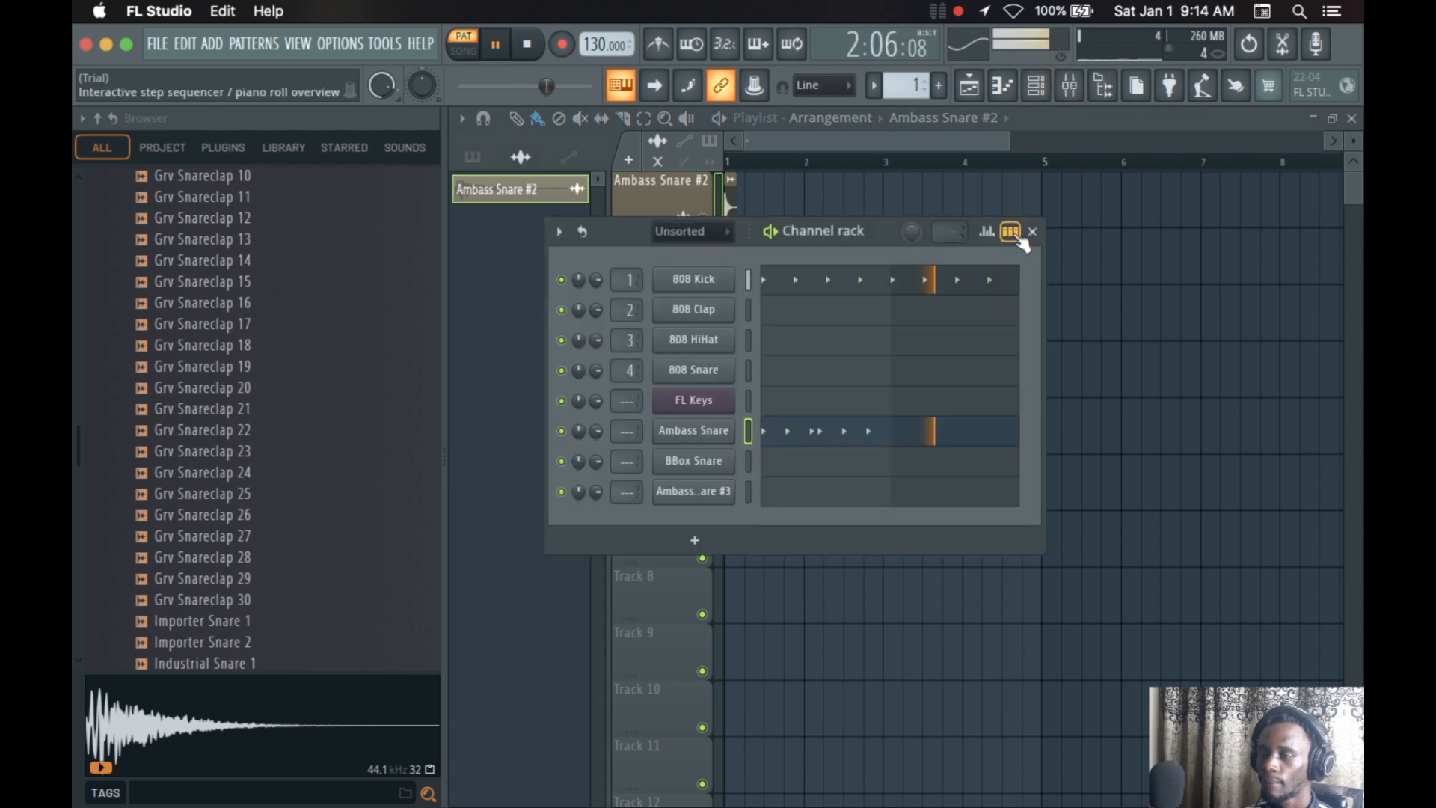
In the graph editor, redraw the fine pitch of all six Ambass Snare hits above zero, and stop playback
left_click(1016, 236)
left_click(987, 232)
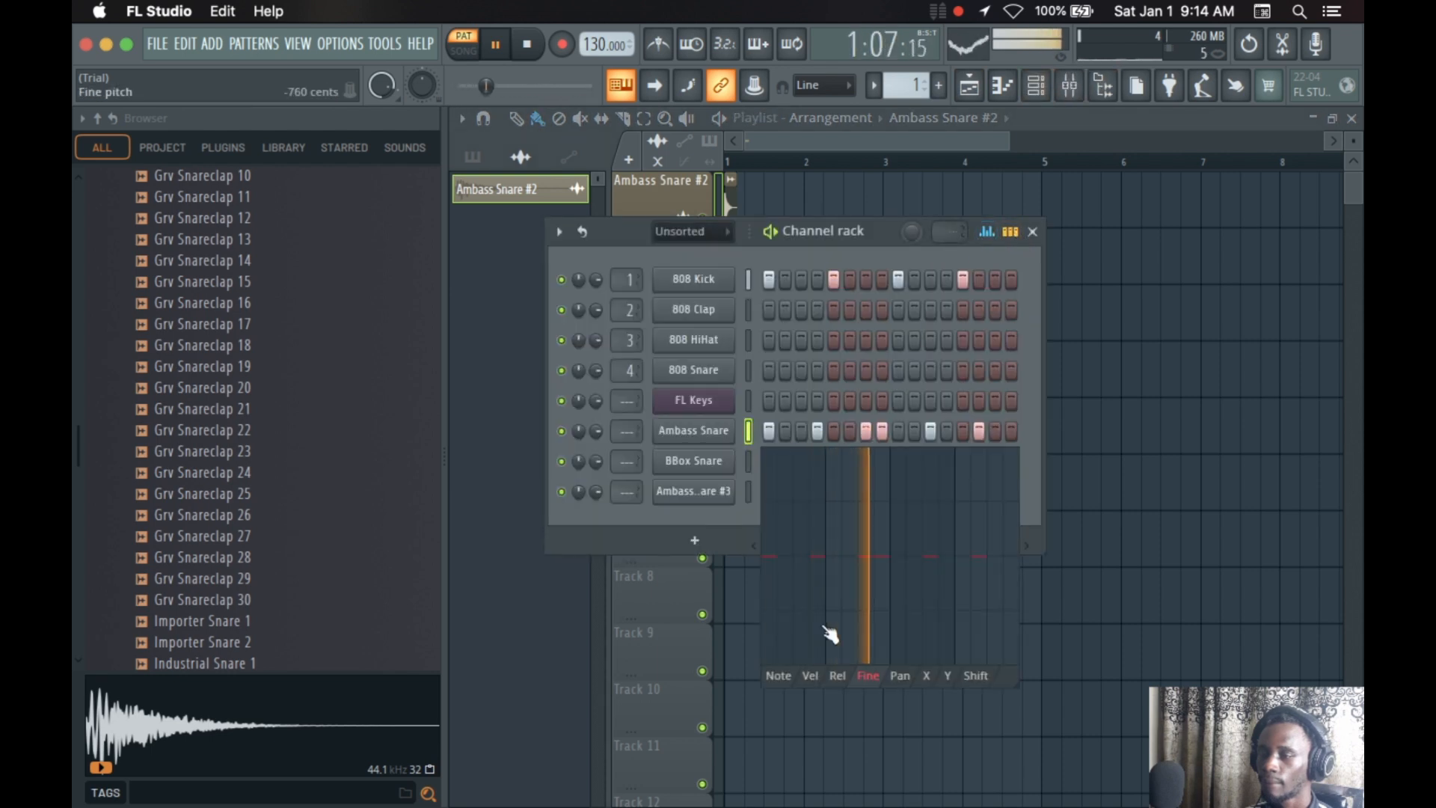
mouse_move(771, 534)
left_mouse_down()
mouse_move(880, 522)
mouse_move(994, 594)
mouse_move(968, 587)
mouse_move(907, 619)
mouse_move(927, 626)
left_mouse_up()
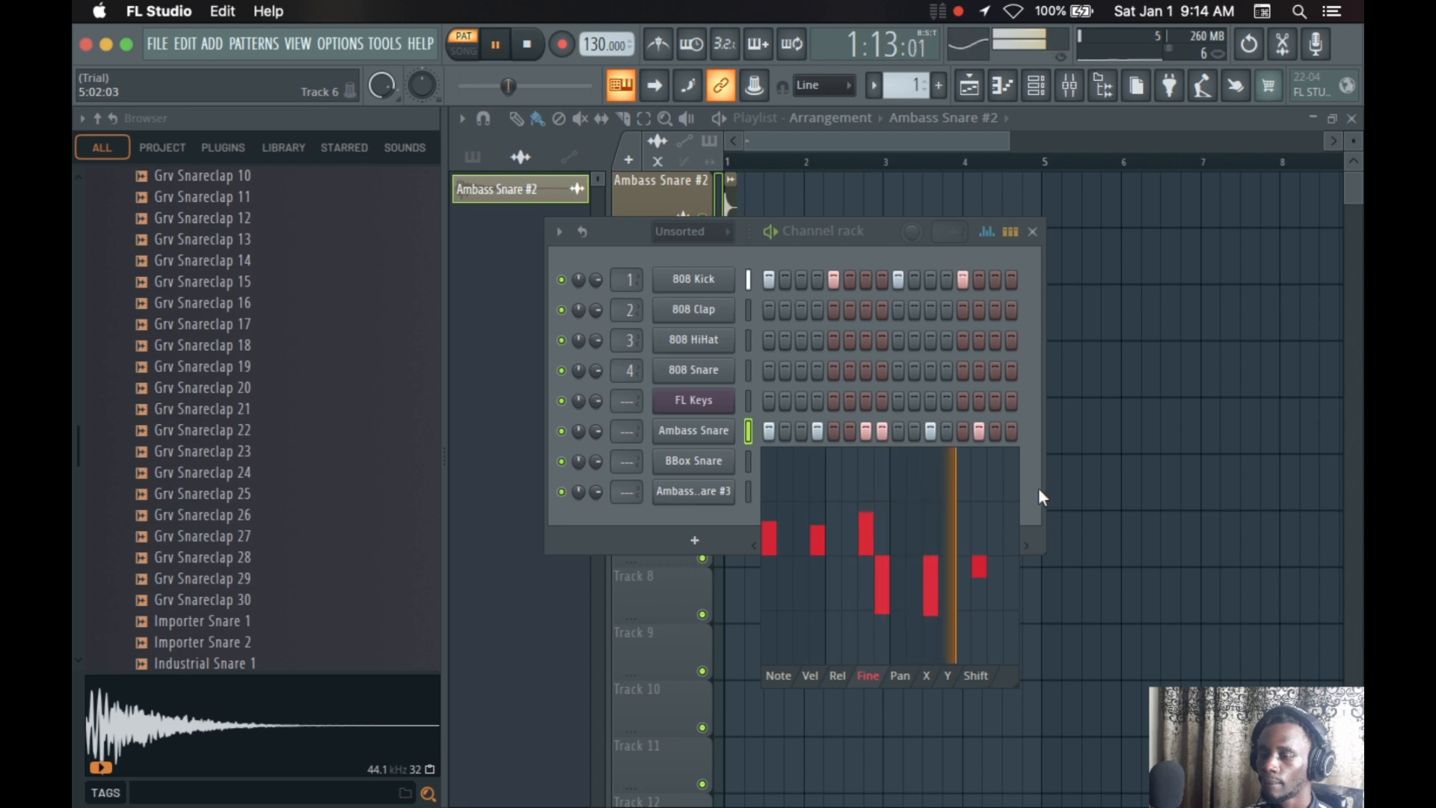
mouse_move(898, 549)
left_mouse_down()
mouse_move(883, 553)
mouse_move(972, 522)
left_mouse_up()
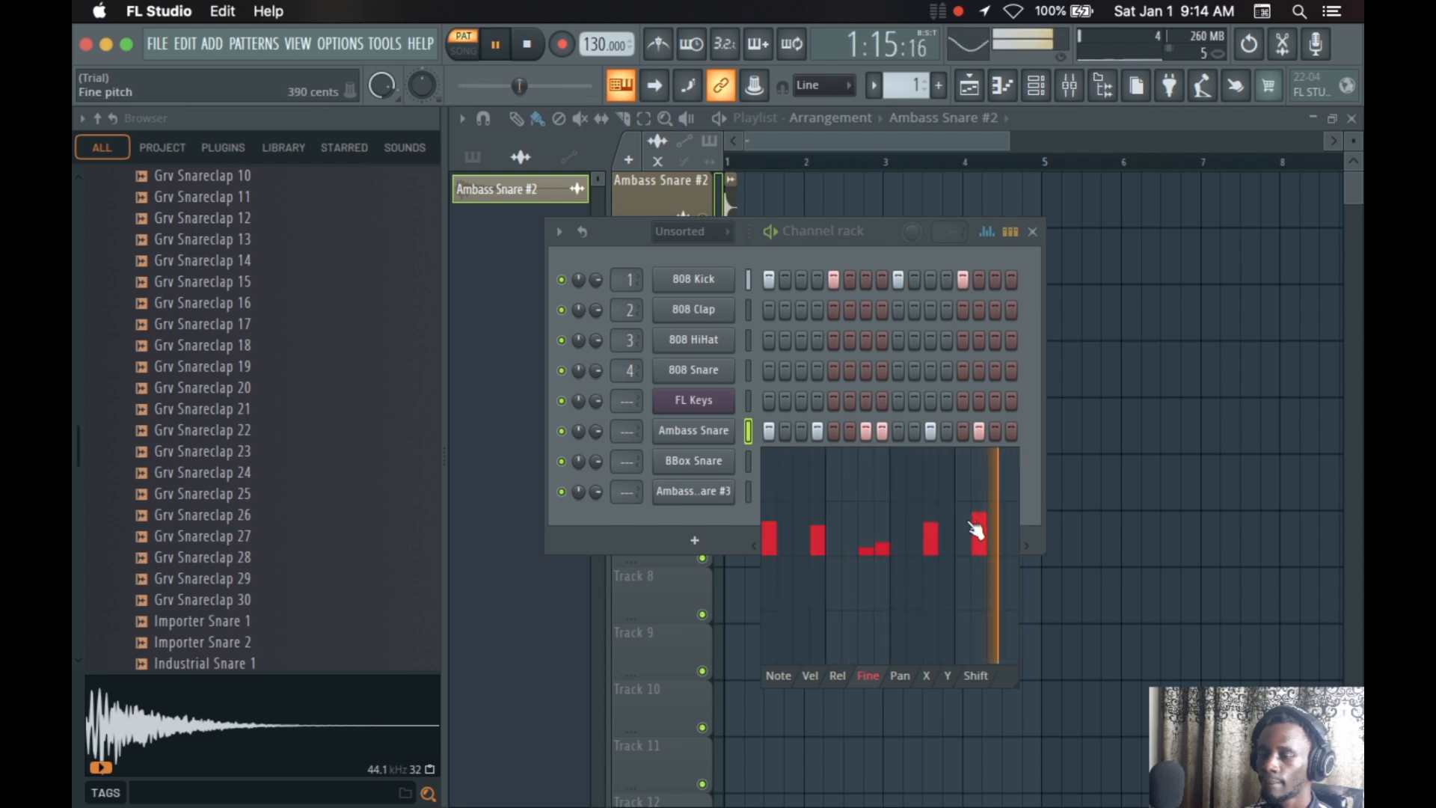
key("space")
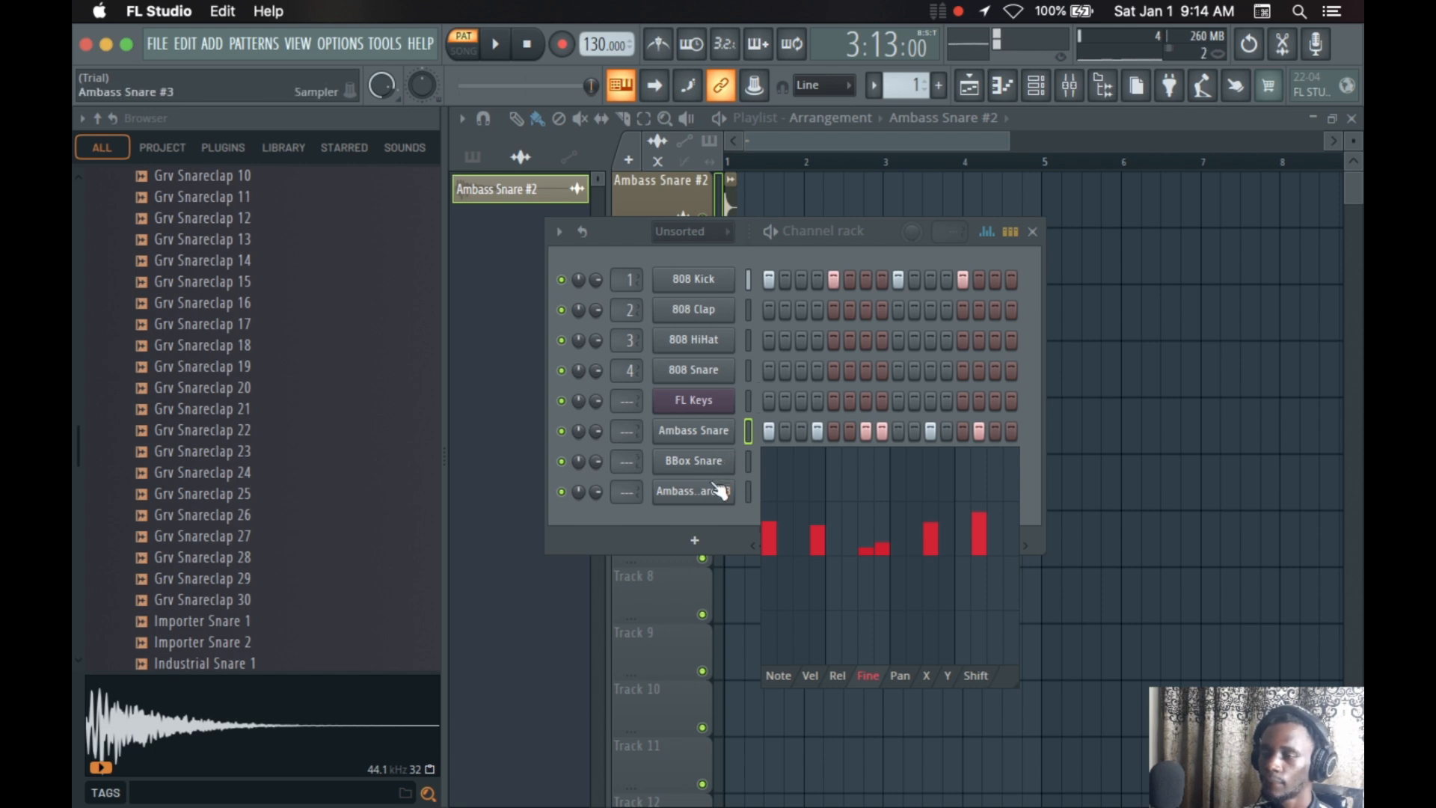
left_click(708, 521)
left_click(987, 232)
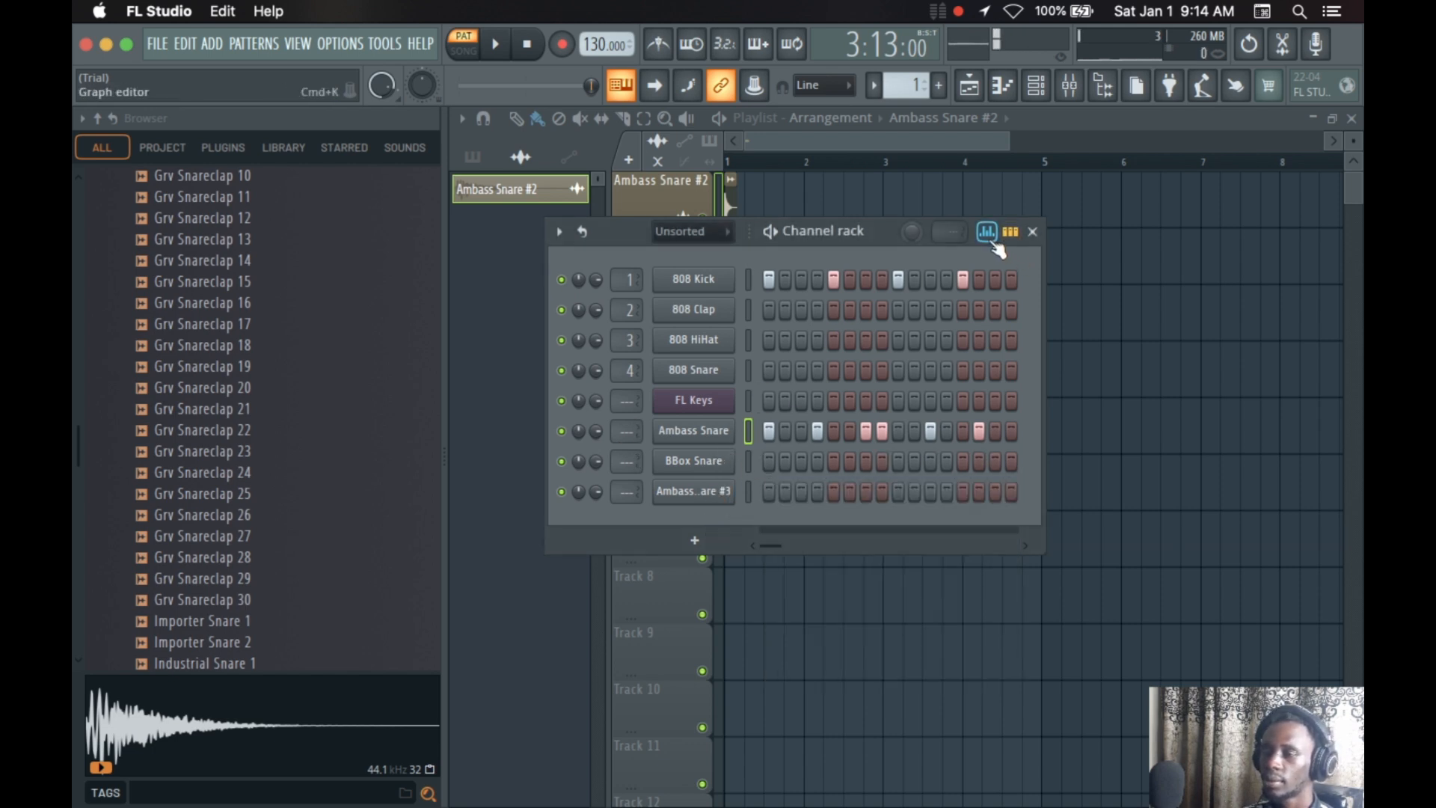
Pan the second to fourth Ambass Snare hits right and the last two hits left in the graph editor
left_click(900, 676)
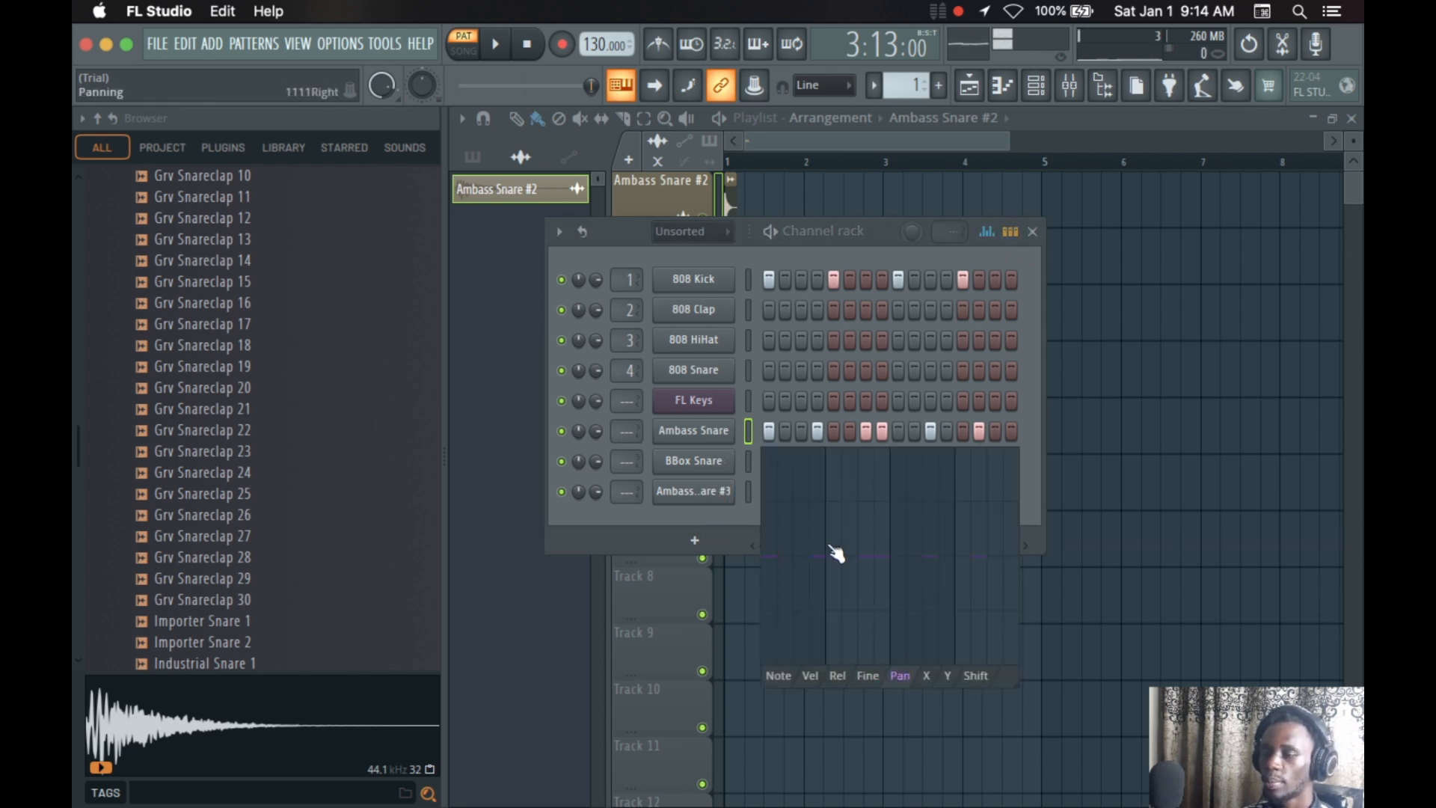
left_click_drag(836, 552, 855, 519)
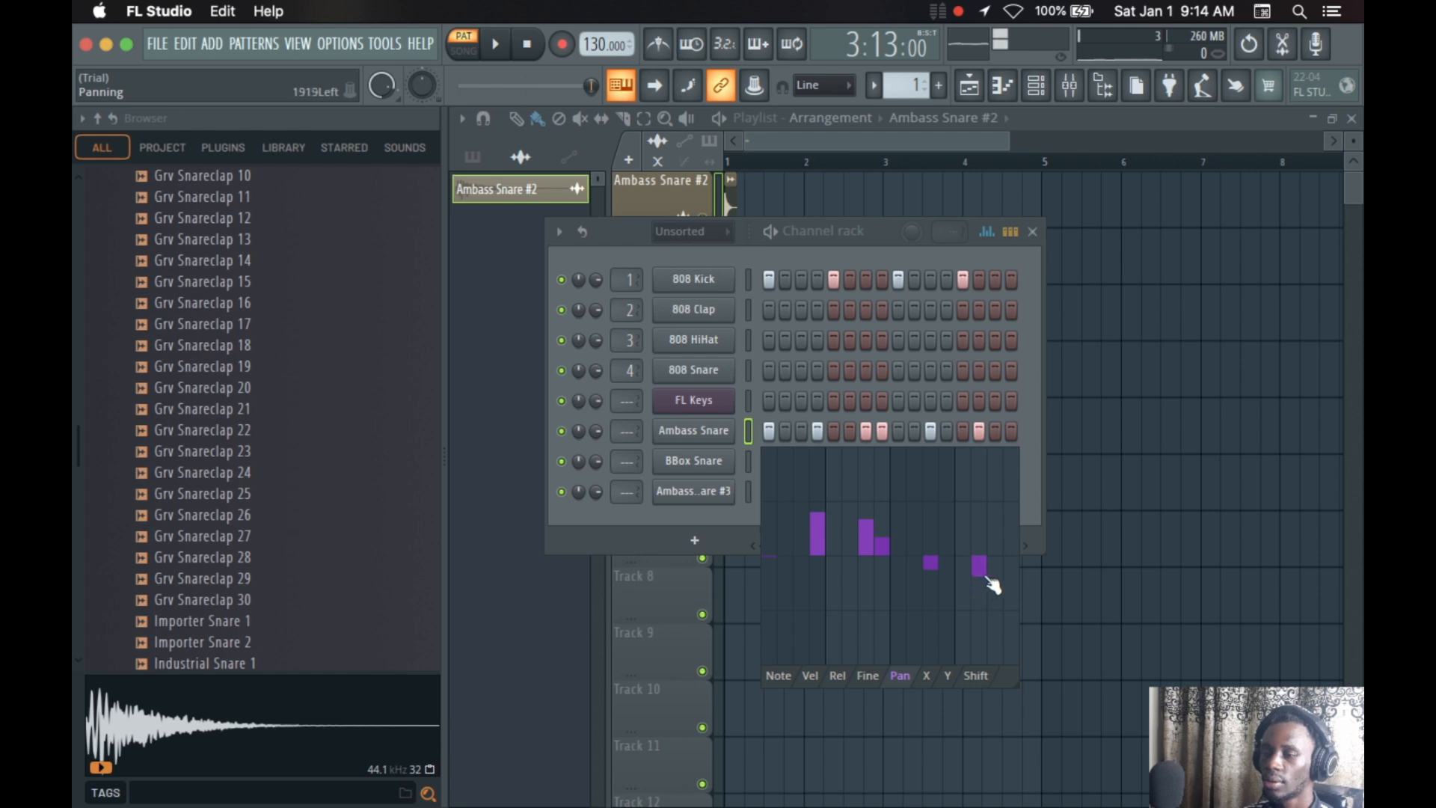
left_click_drag(993, 586, 1032, 596)
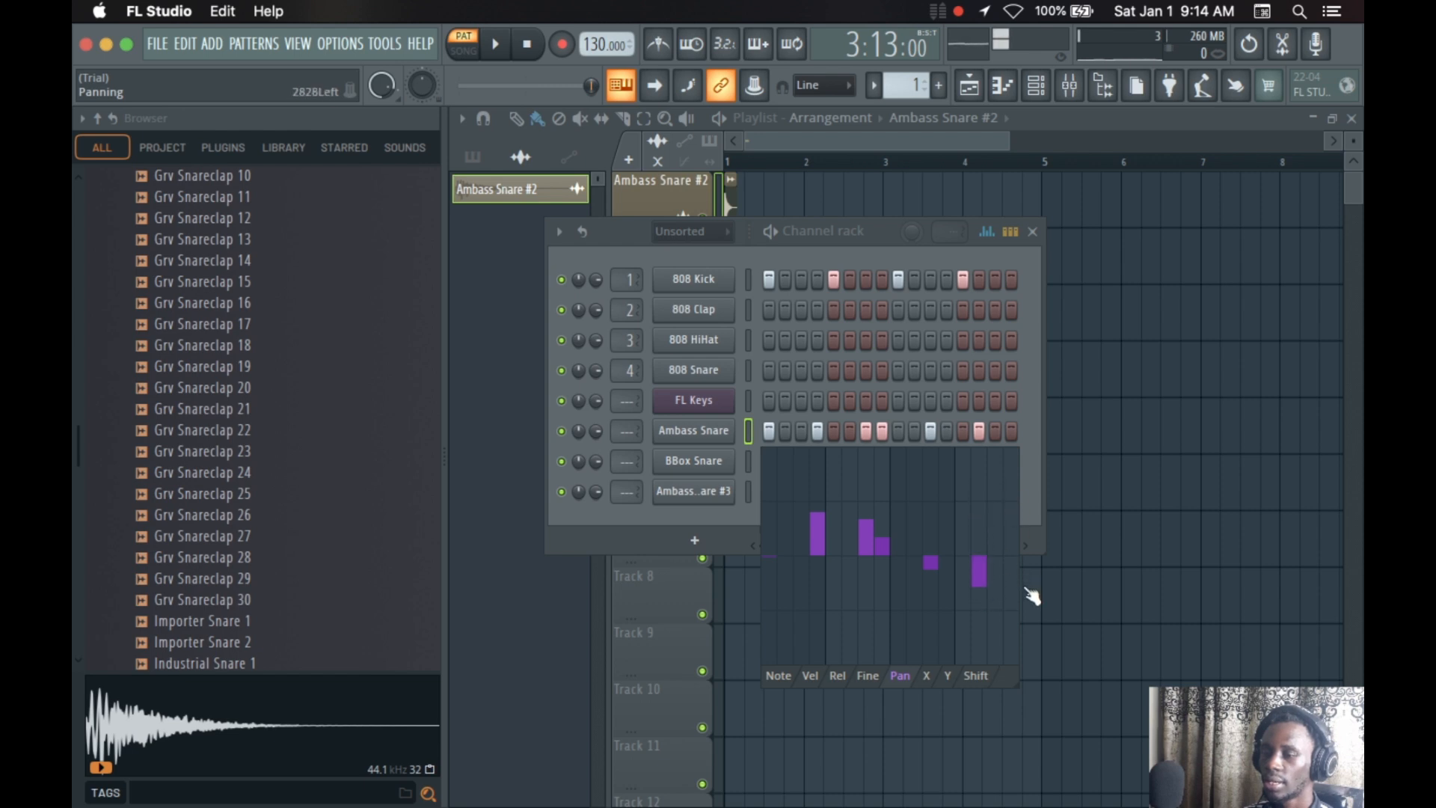
Compare the channel rack's graph editor, piano roll overview and step sequencer views, ending on the step sequencer
left_click(1001, 241)
left_click(1001, 241)
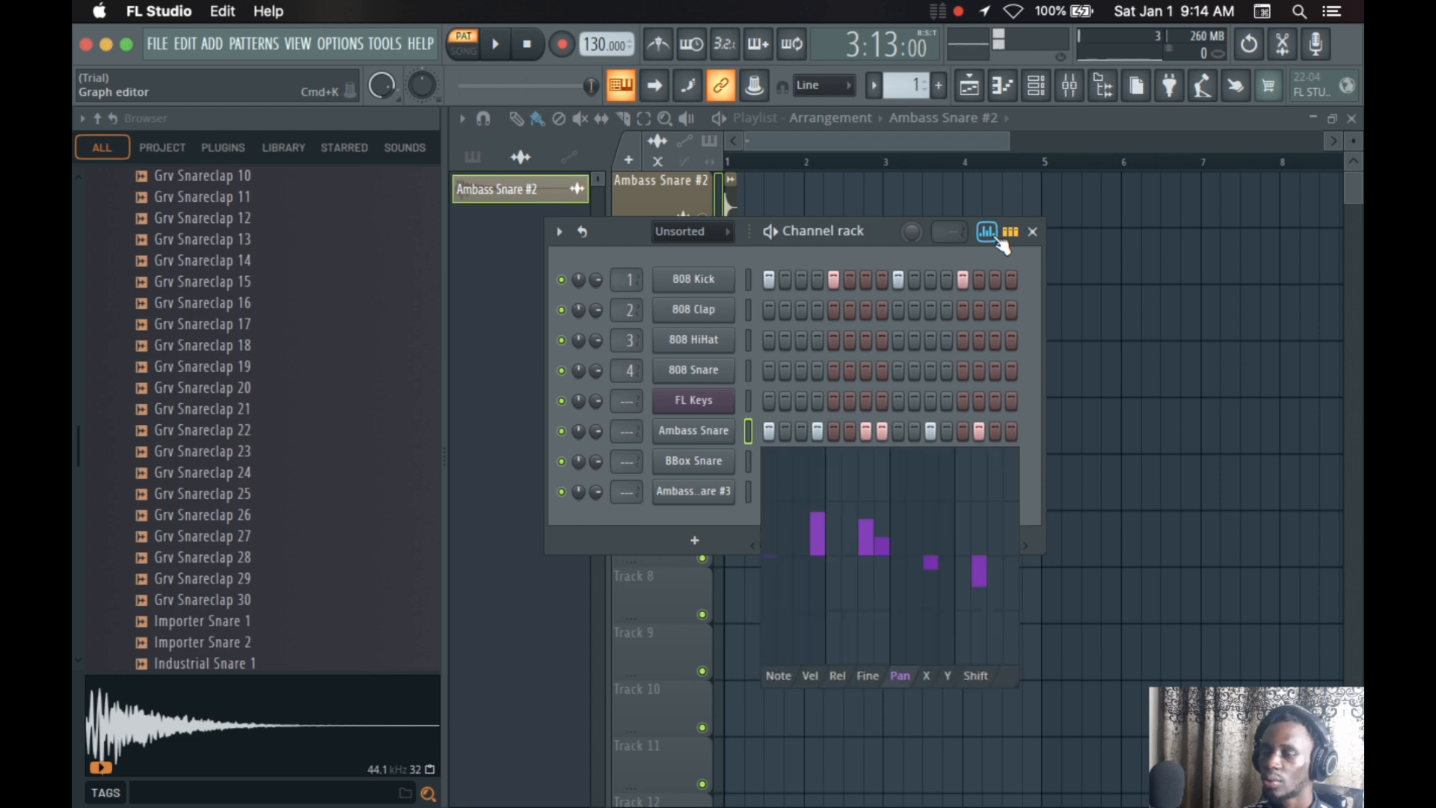
left_click(1000, 243)
left_click(1010, 233)
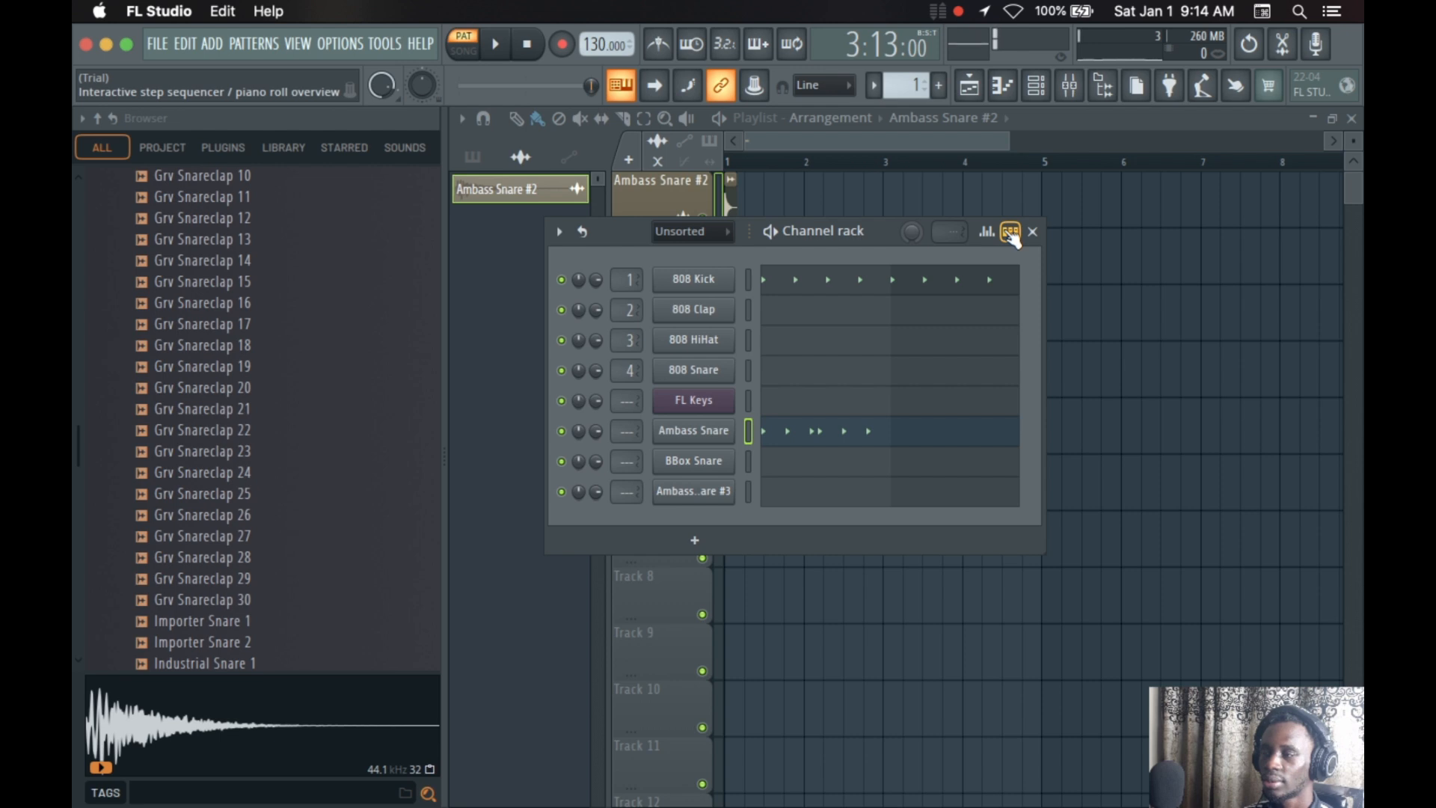
left_click(1011, 233)
left_click(1011, 234)
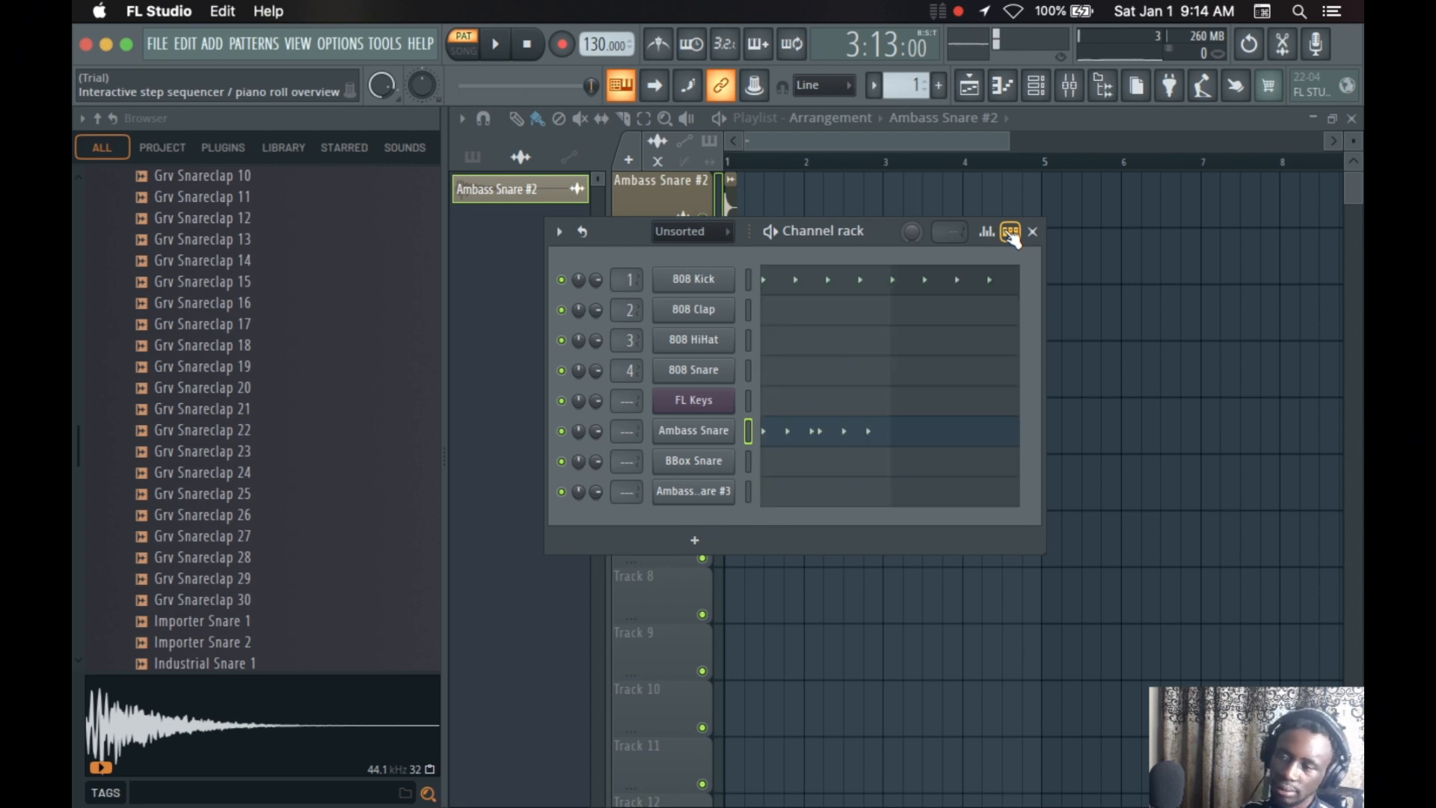
left_click(1010, 234)
left_click(1011, 233)
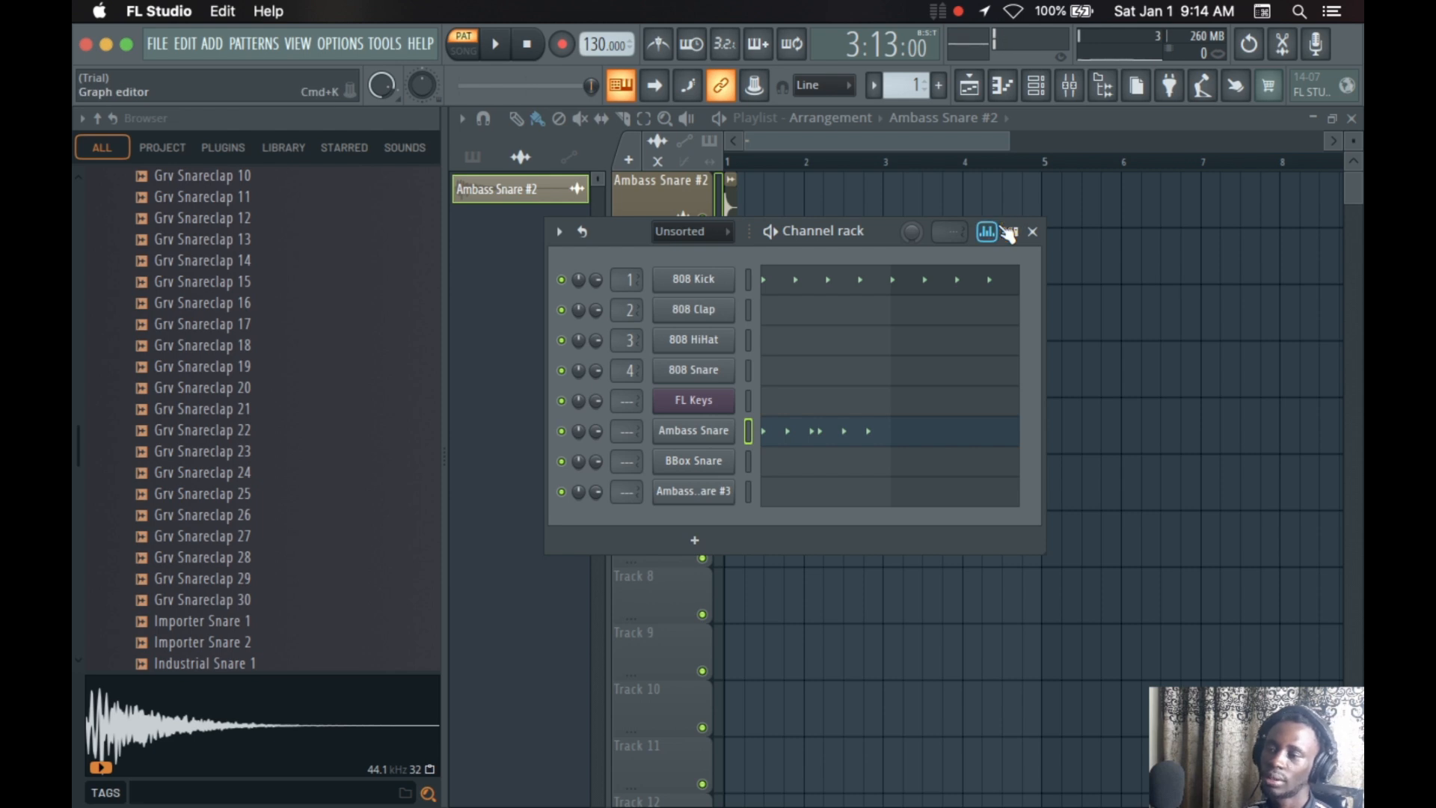
left_click(1008, 234)
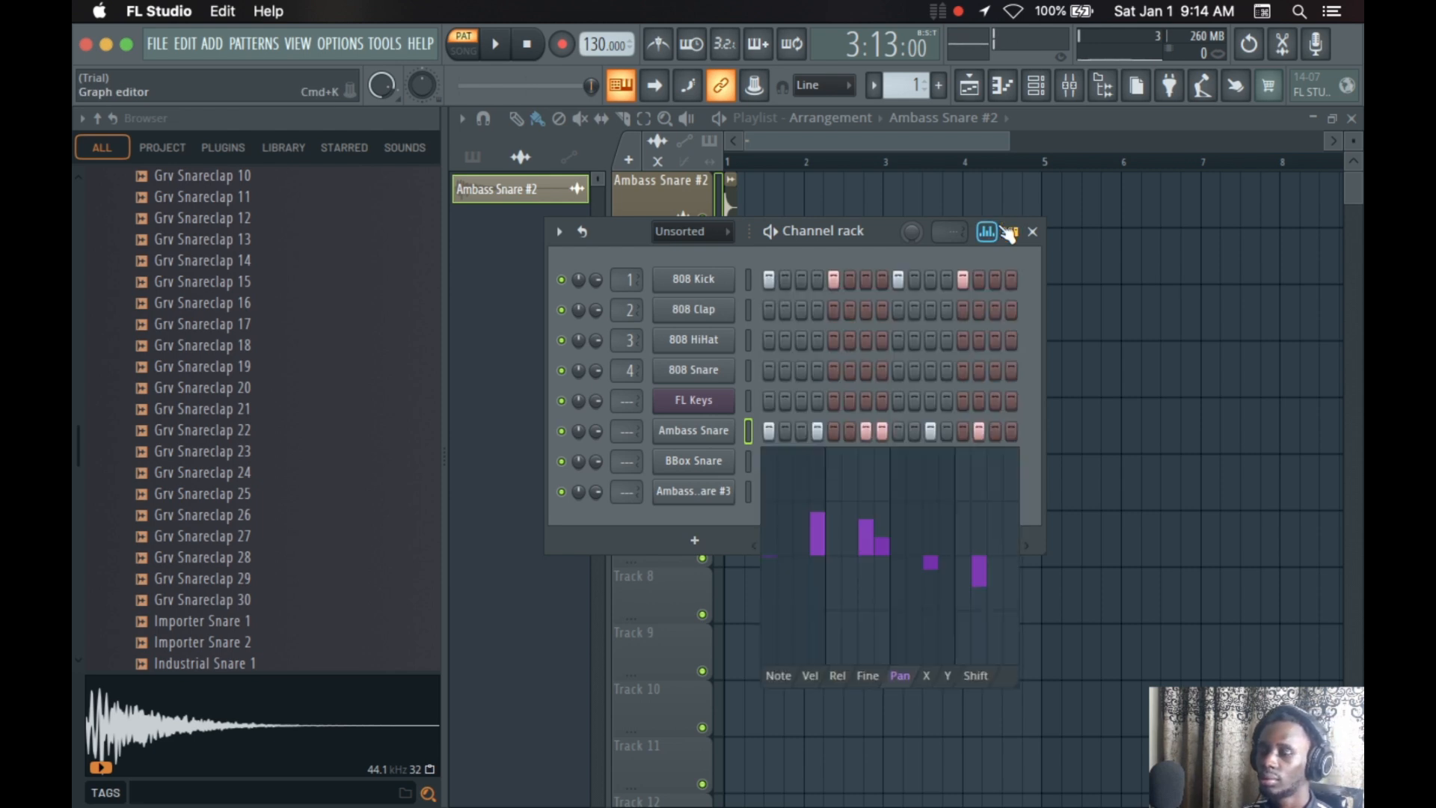
left_click(1014, 232)
left_click(1011, 232)
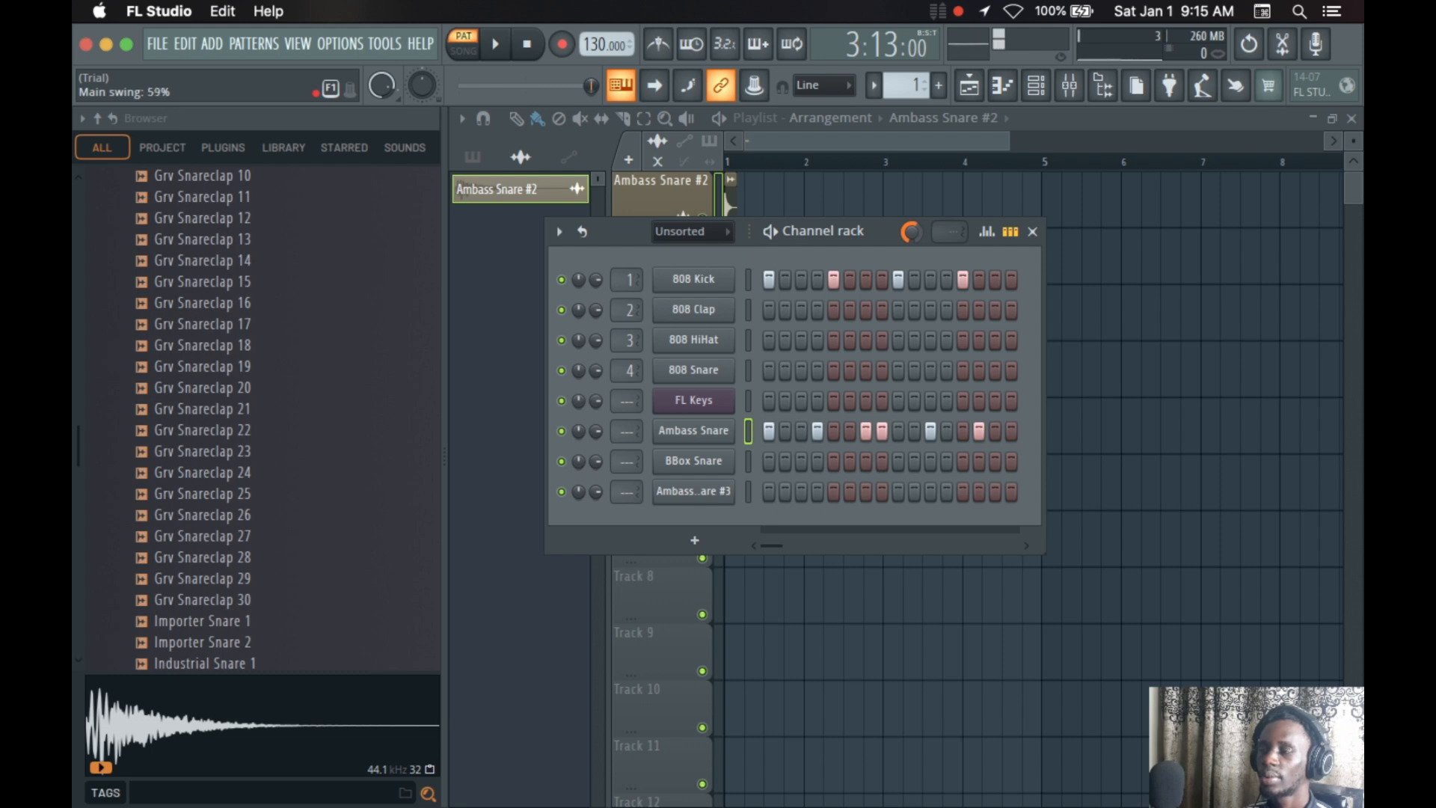
Raise the channel rack's main swing to 100% and start pattern playback
left_click_drag(910, 231, 910, 230)
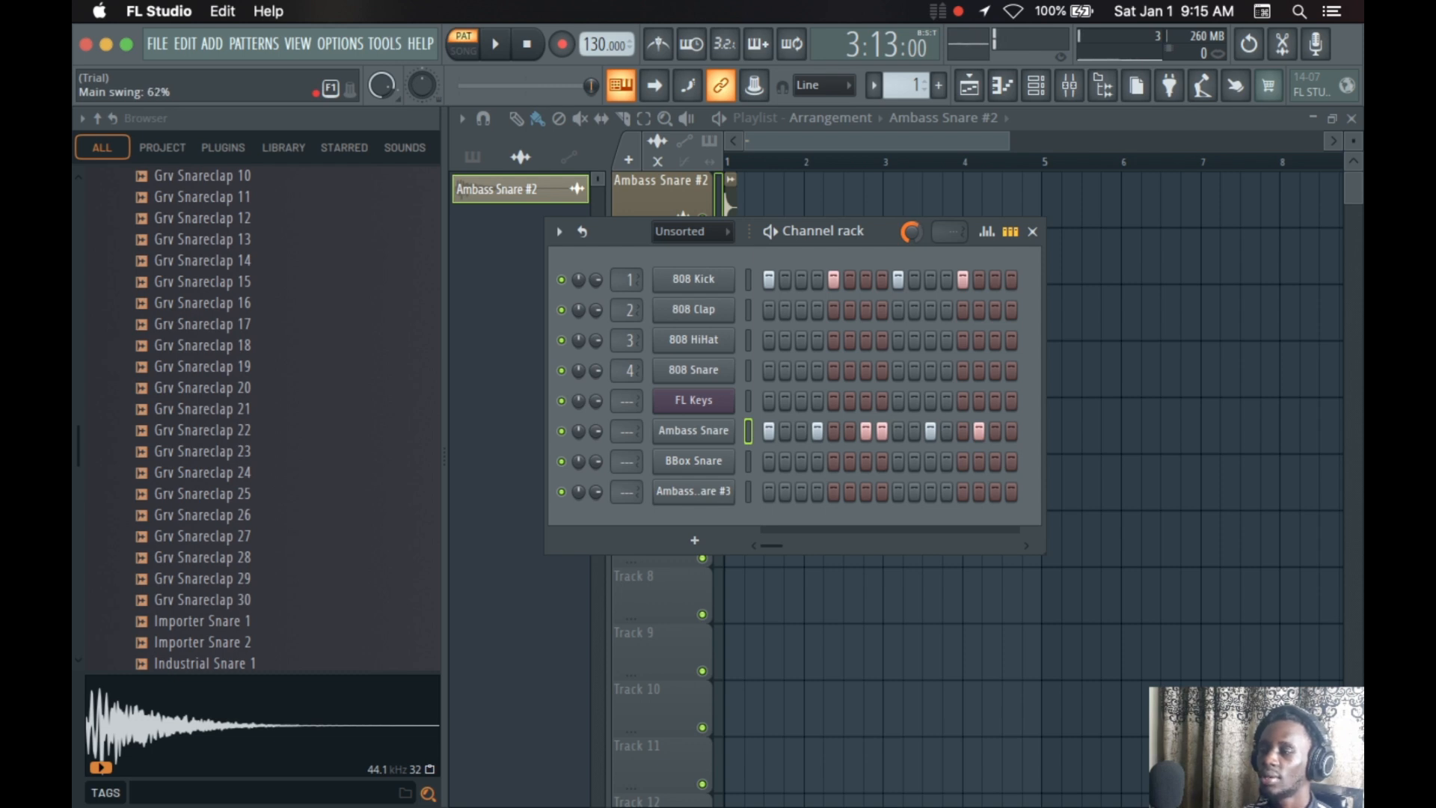
left_click_drag(910, 231, 912, 231)
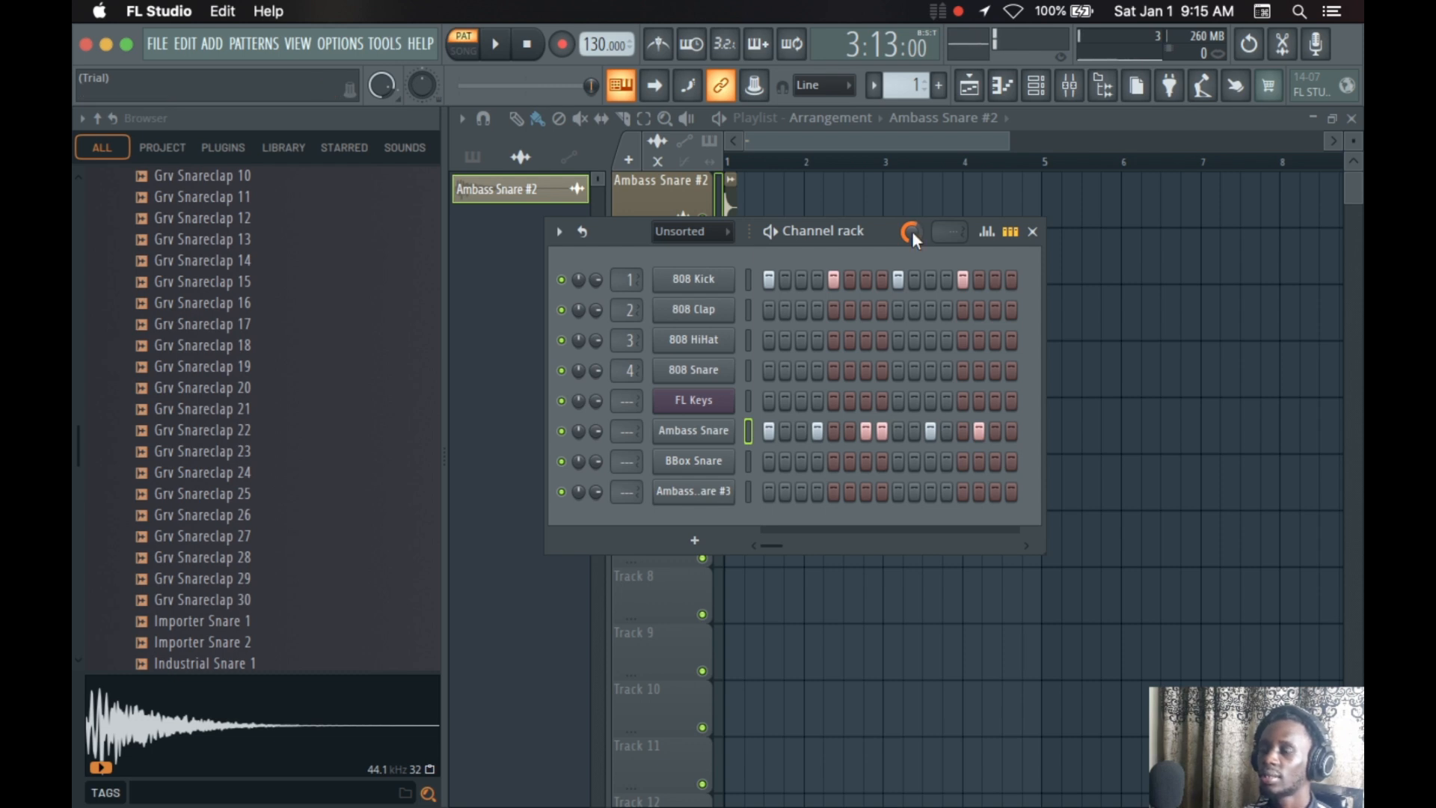
key("space")
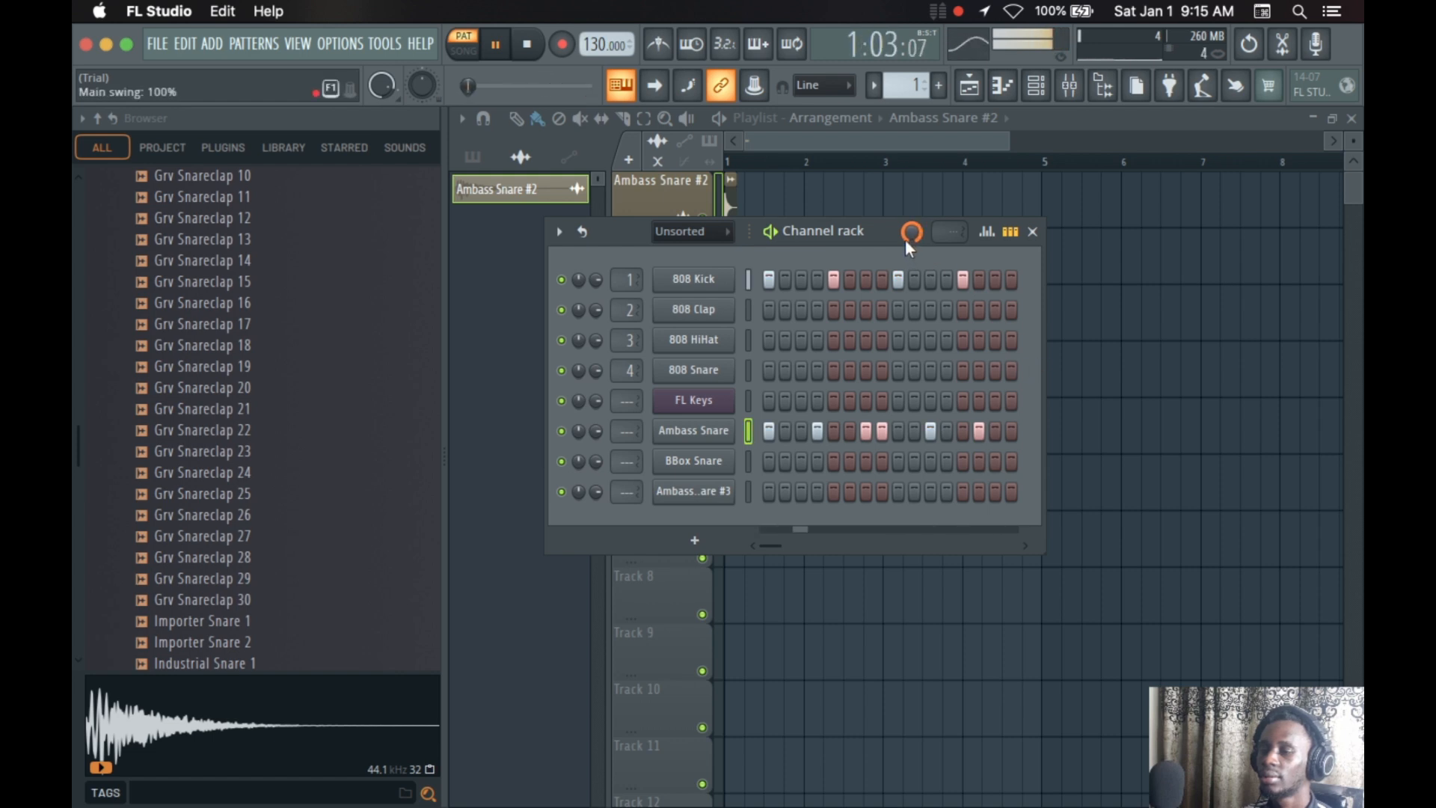
Lower the main swing during playback, settling on 31% with playback stopped
mouse_move(909, 232)
left_mouse_down()
mouse_move(909, 247)
mouse_move(909, 234)
left_mouse_up()
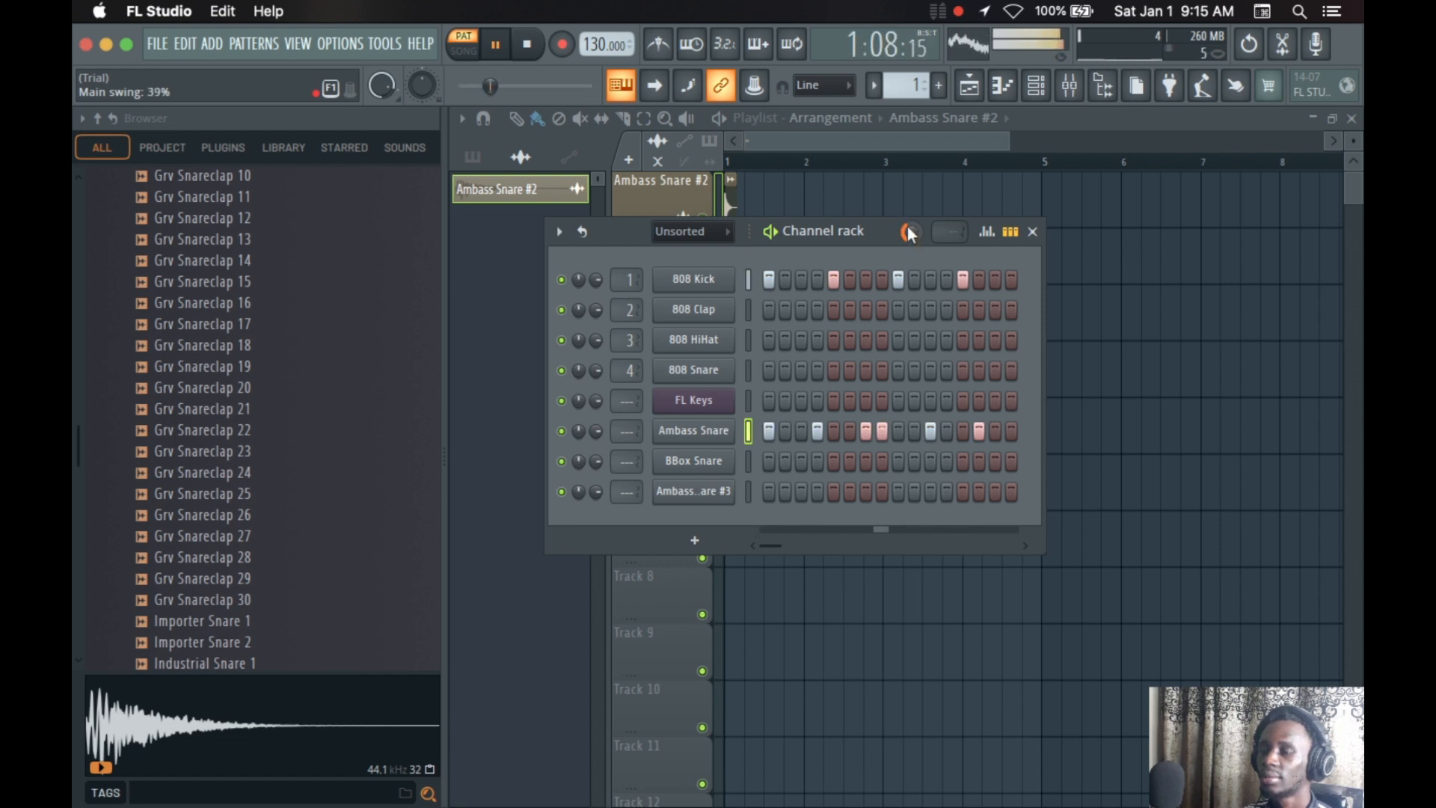
left_click_drag(908, 227, 908, 238)
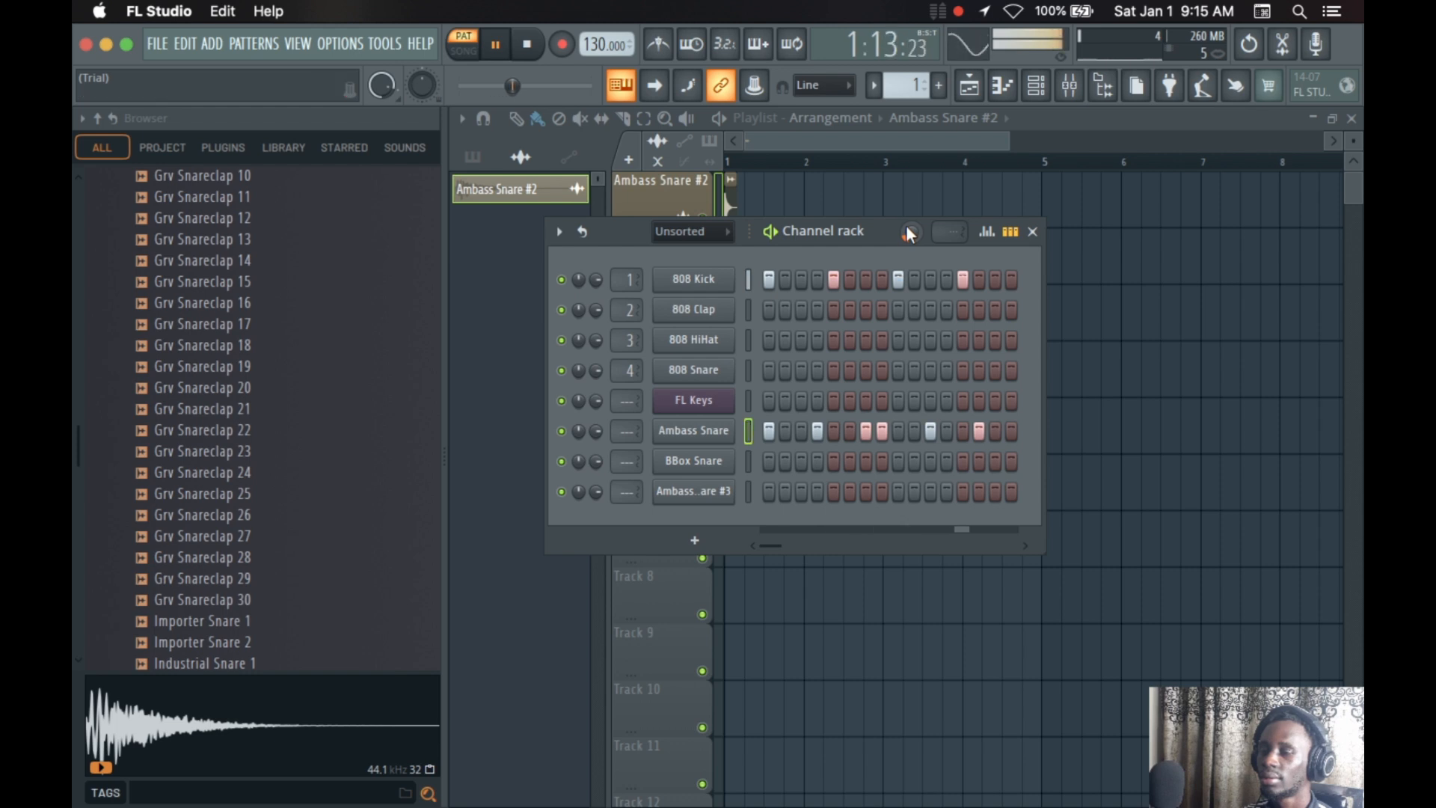
key("space")
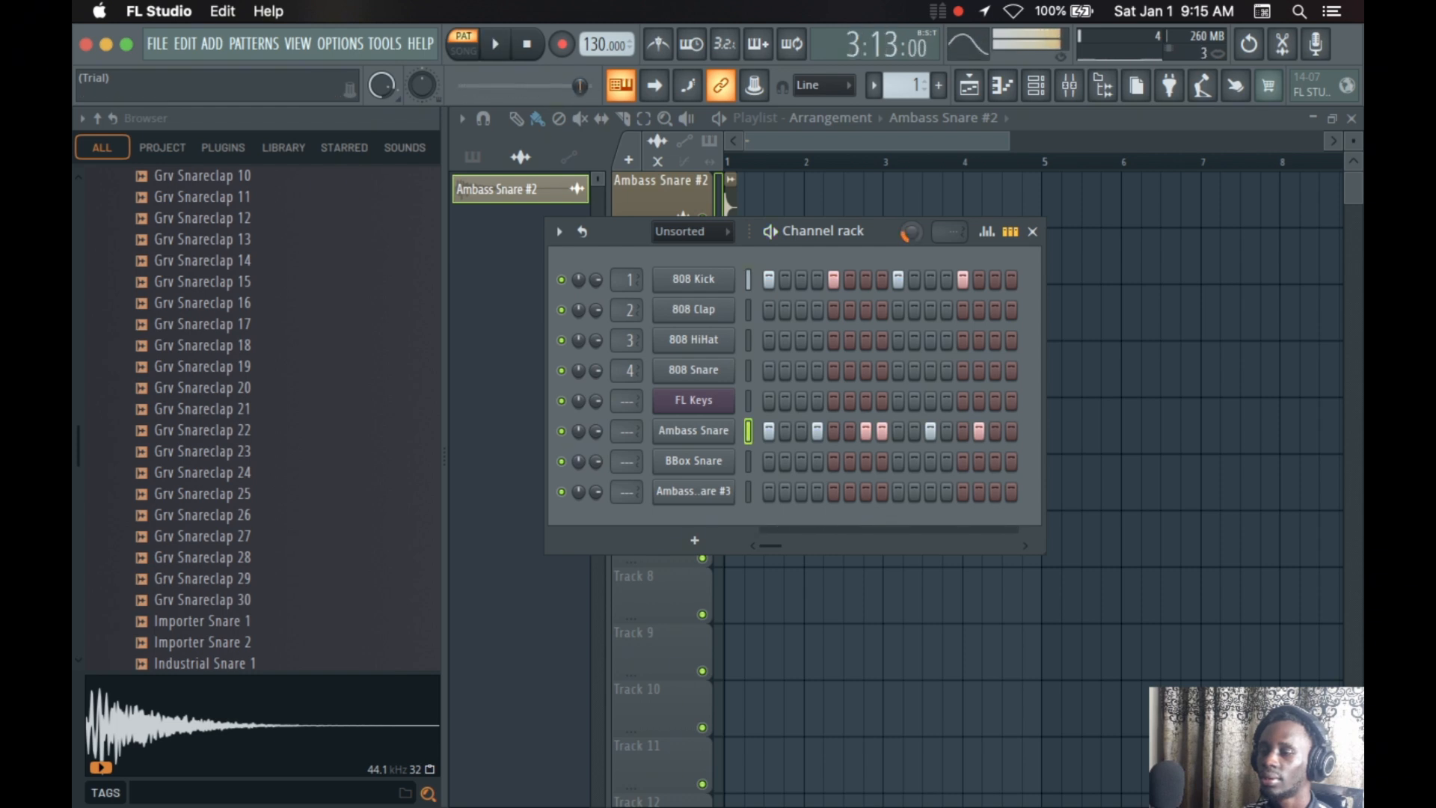
left_click_drag(910, 232, 909, 228)
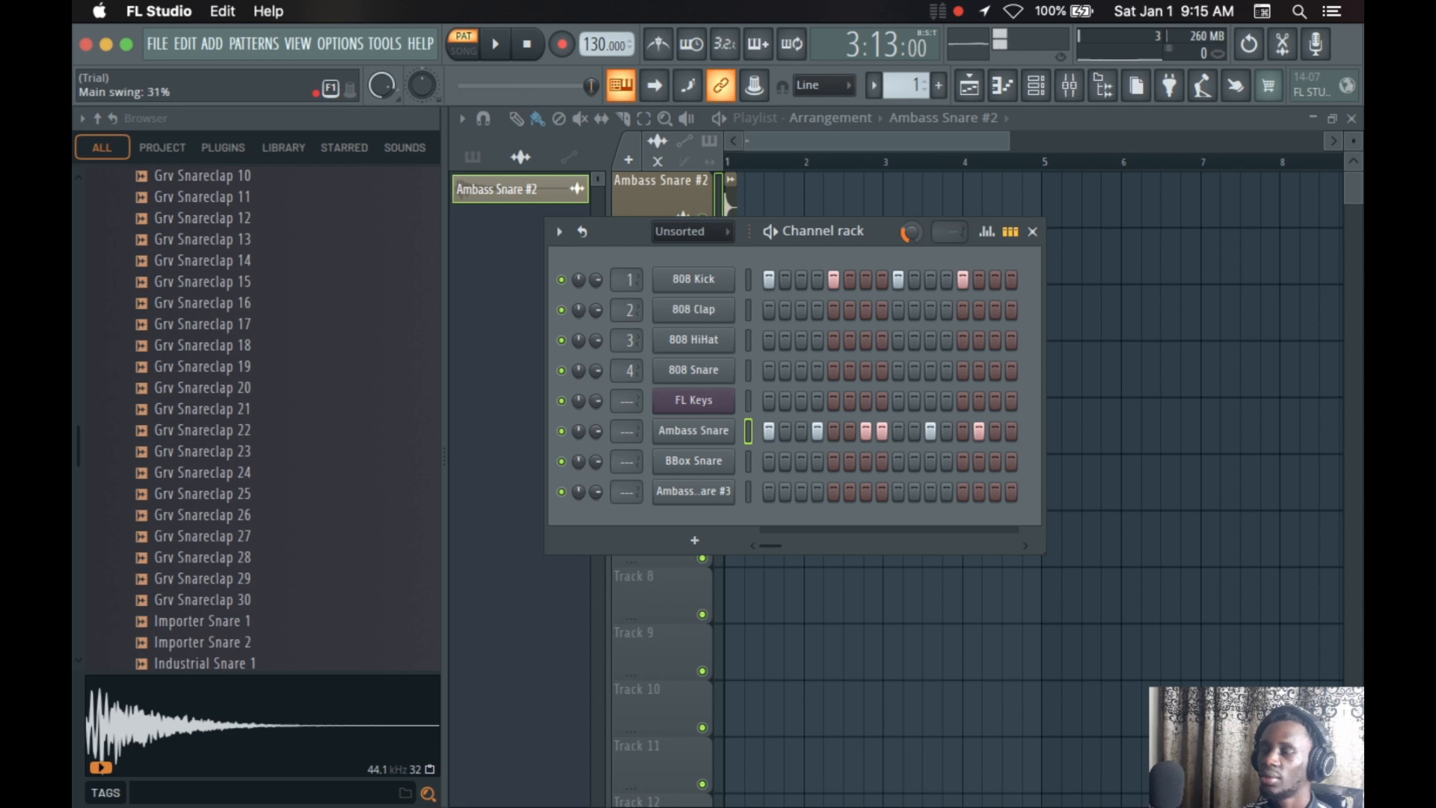
Start playback, shorten the pattern length to 2 steps and lengthen it gradually back to 16 steps
key("space")
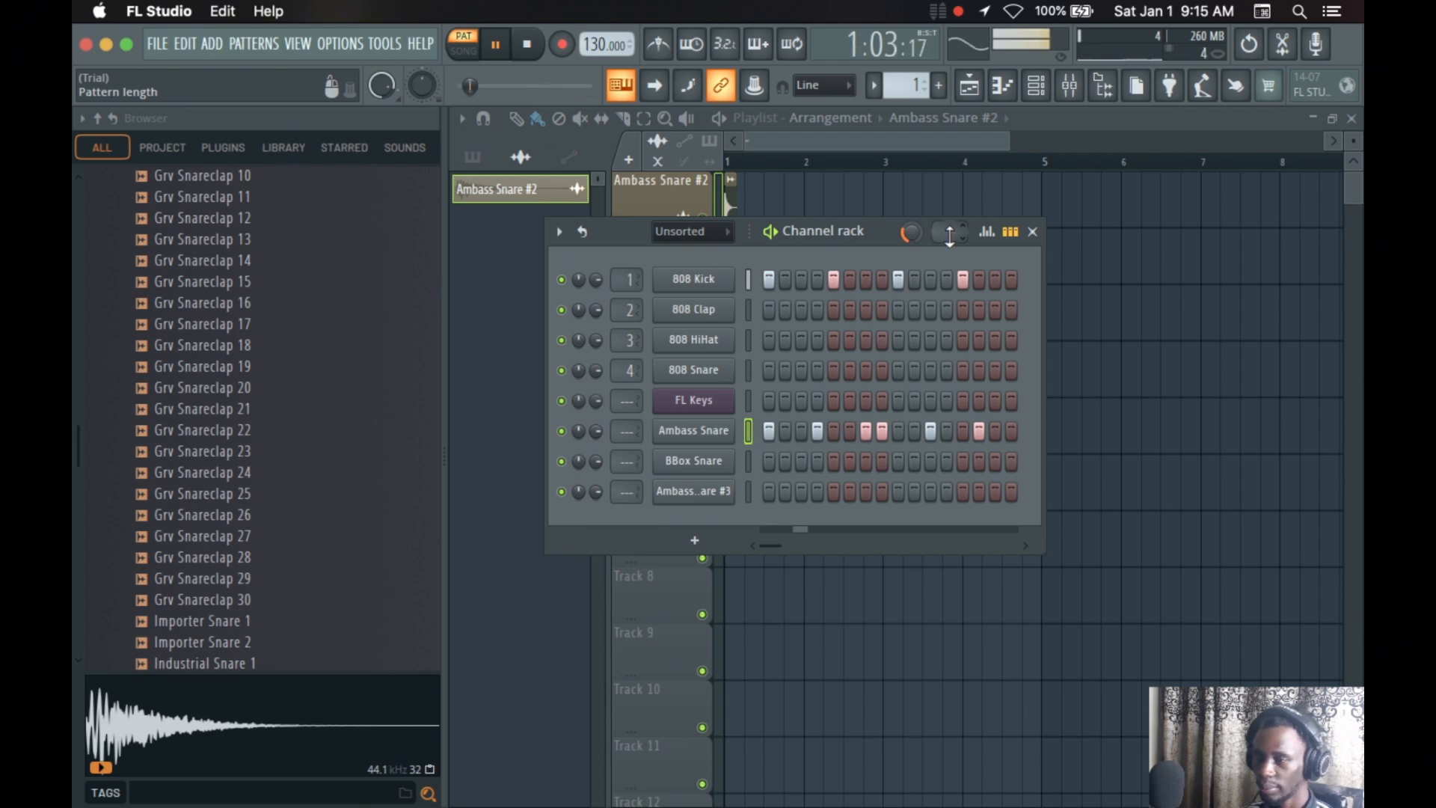
left_click_drag(948, 233, 967, 227)
scroll(951, 230, "up", 1)
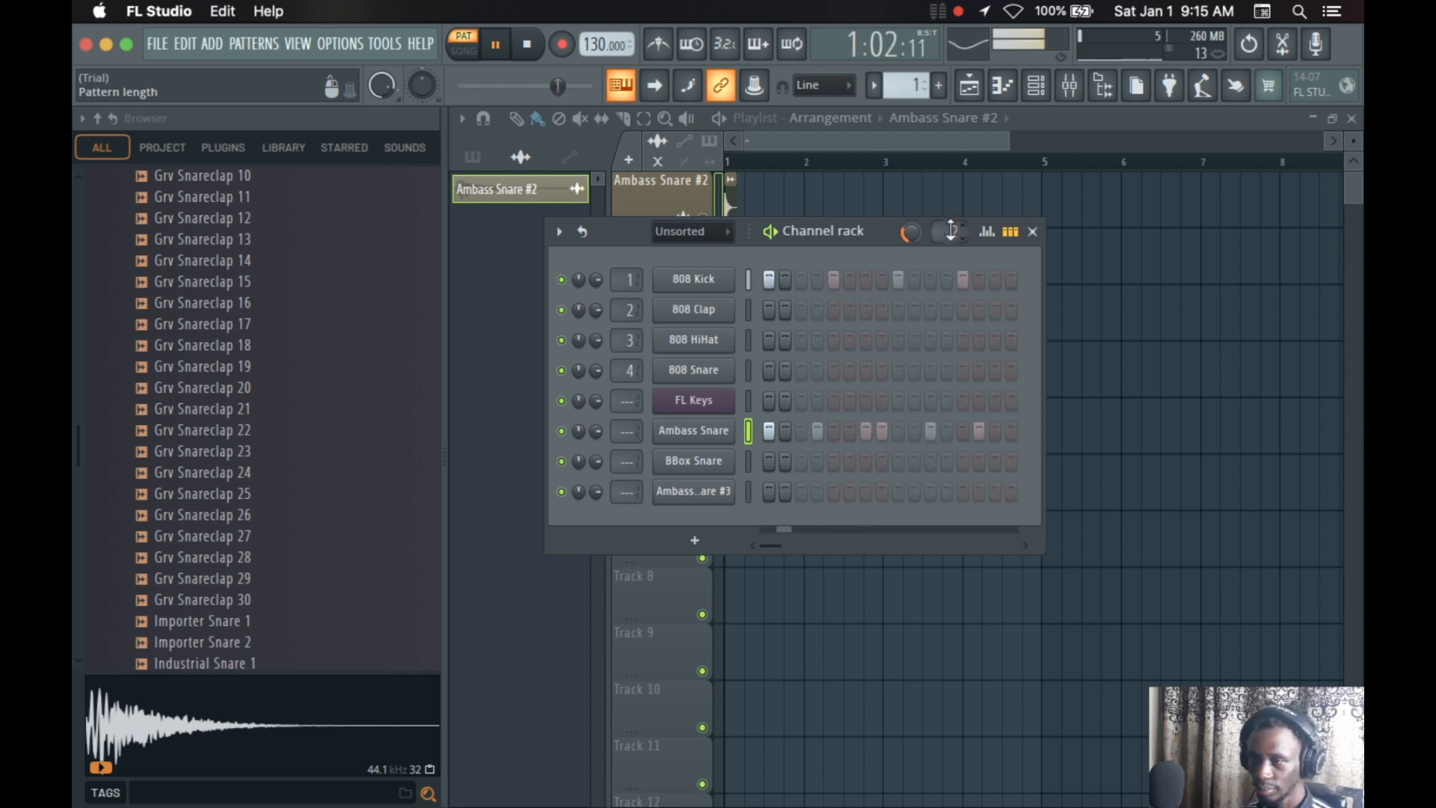
scroll(947, 230, "up", 1)
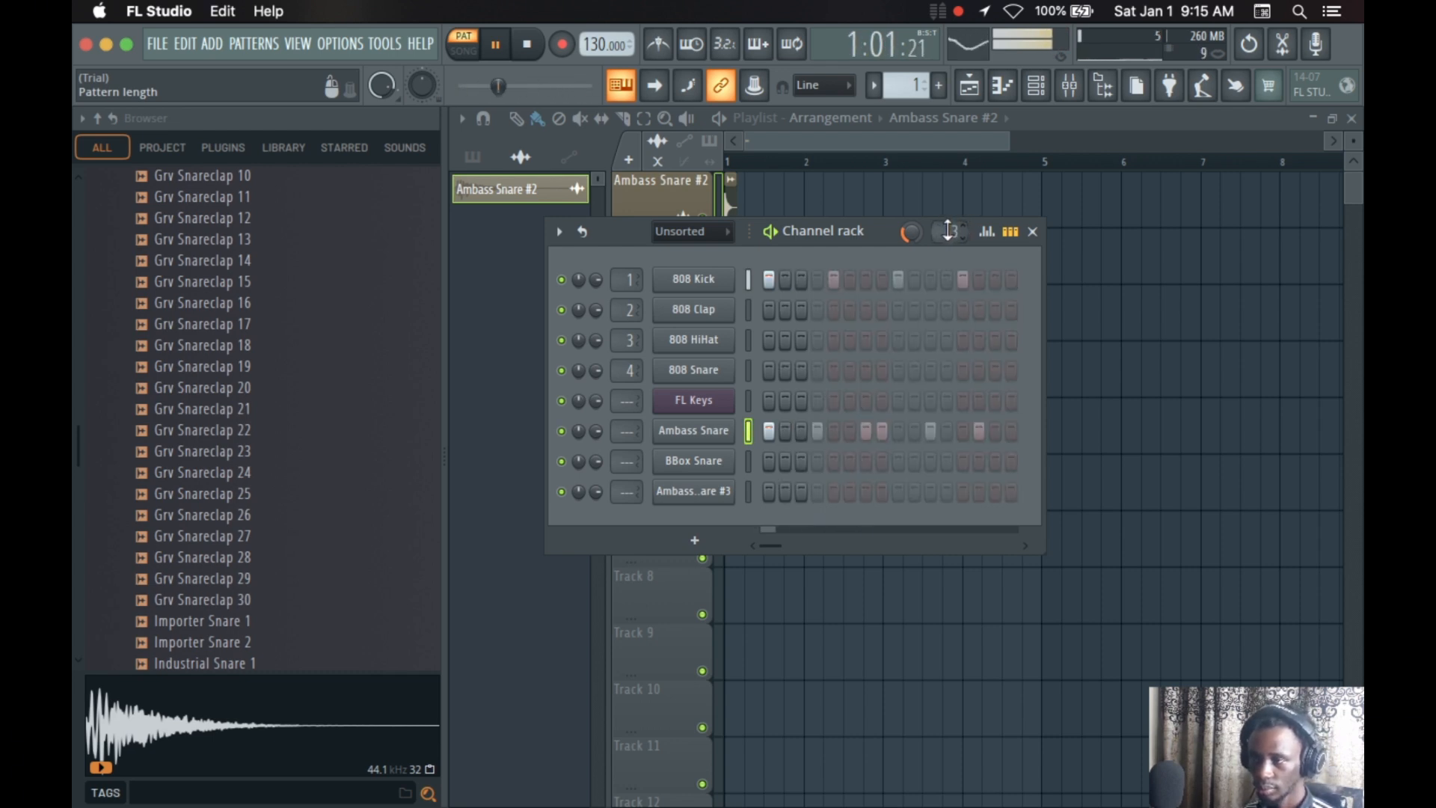
scroll(949, 231, "up", 1)
scroll(948, 231, "up", 1)
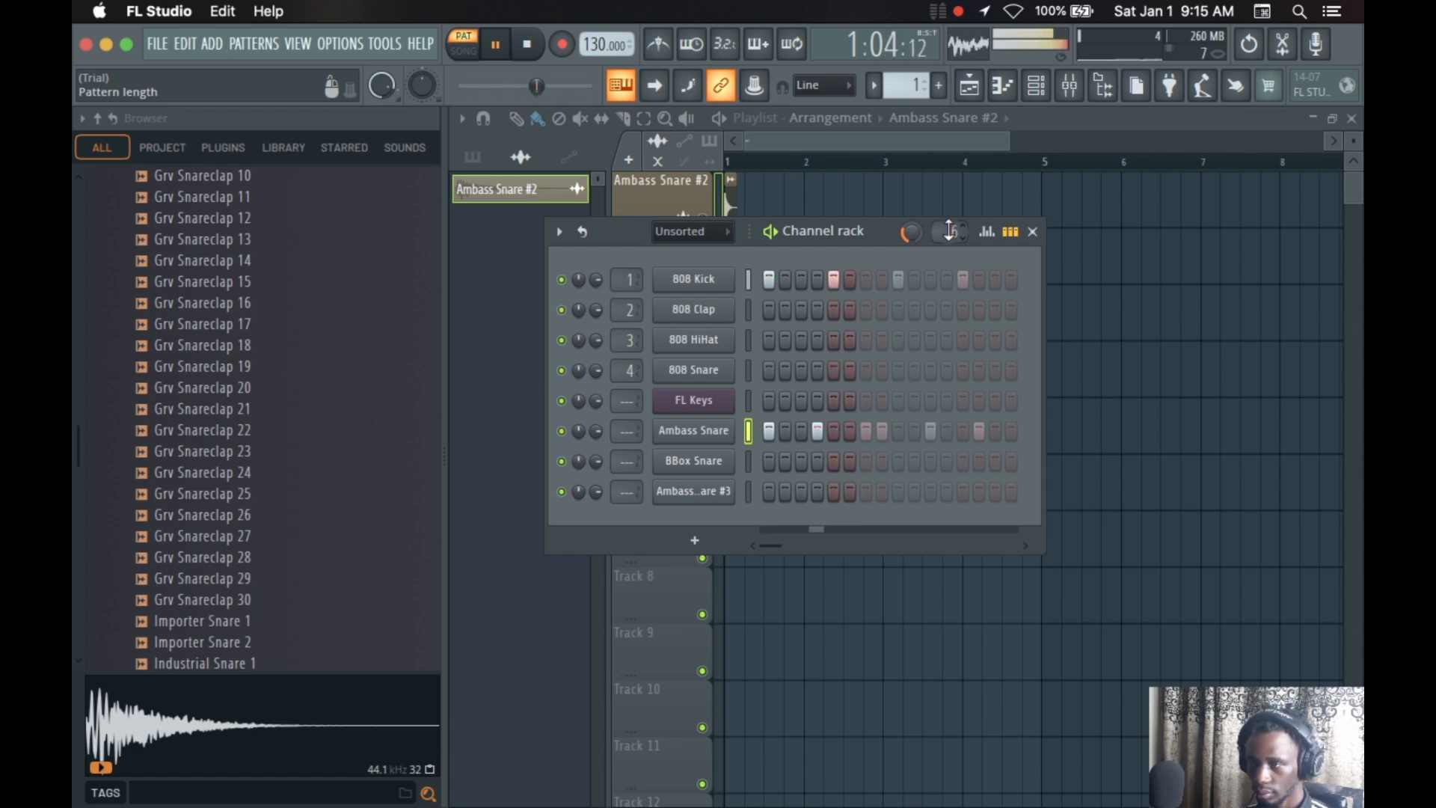
scroll(950, 231, "up", 1)
scroll(949, 229, "up", 1)
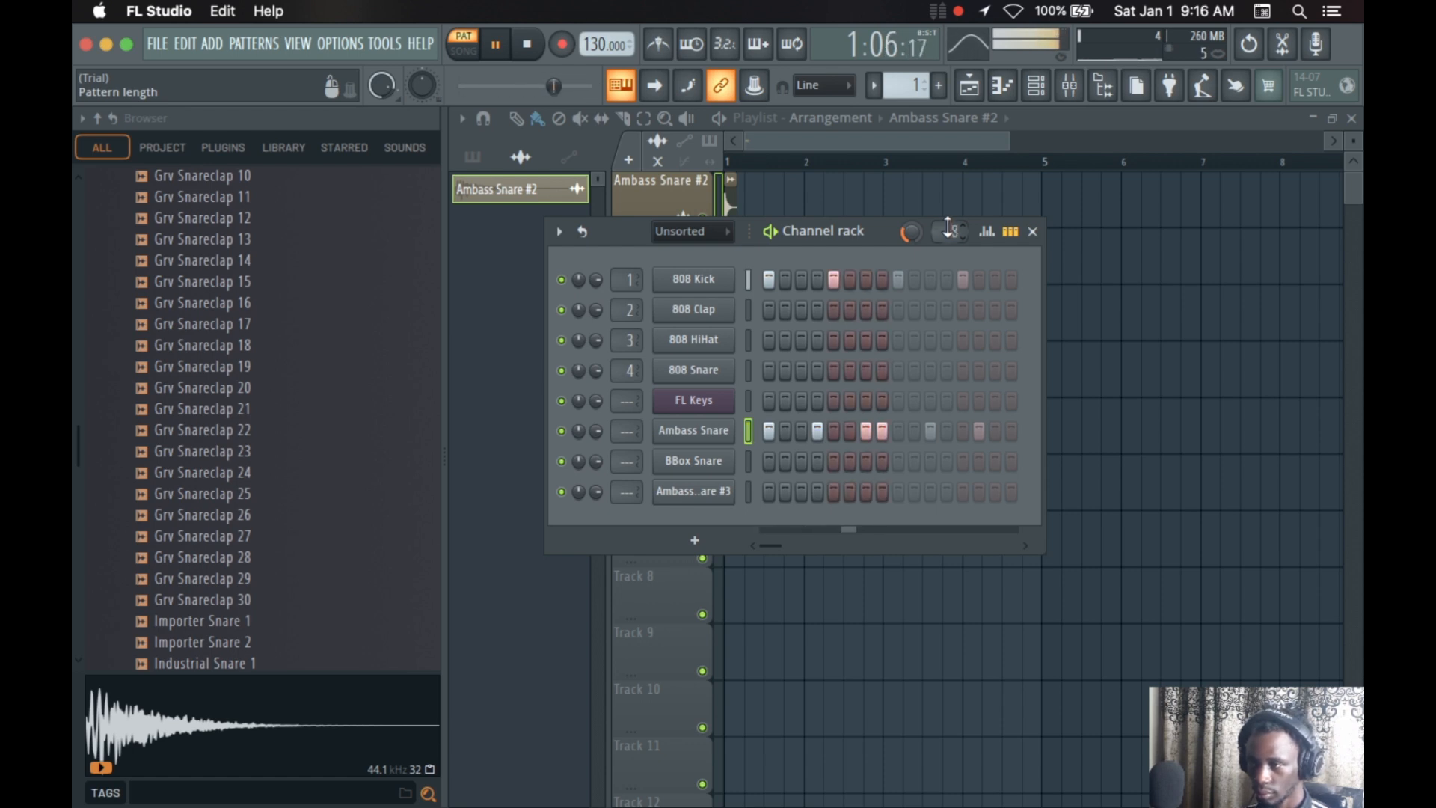
scroll(949, 229, "up", 1)
scroll(949, 229, "up", 4)
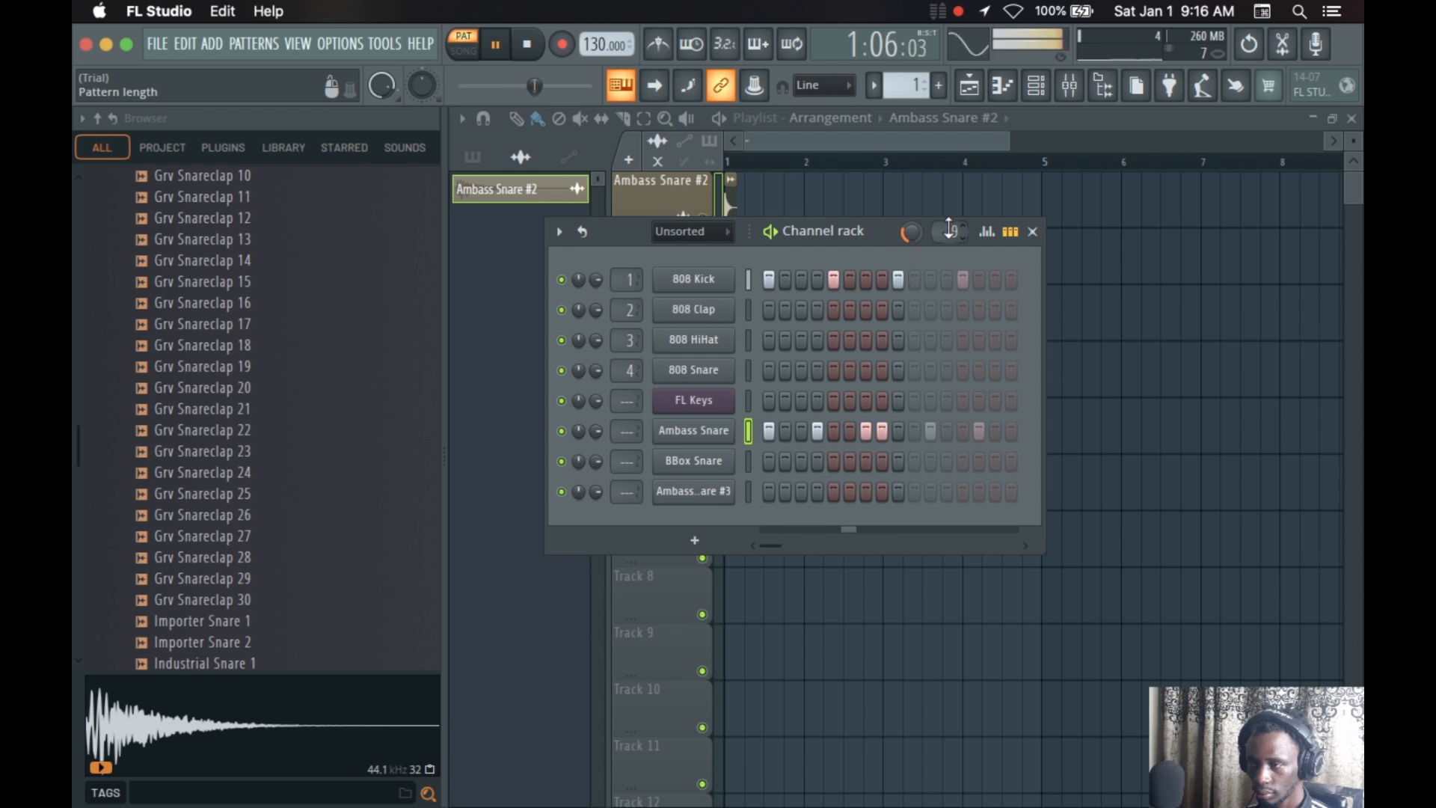
scroll(947, 230, "up", 2)
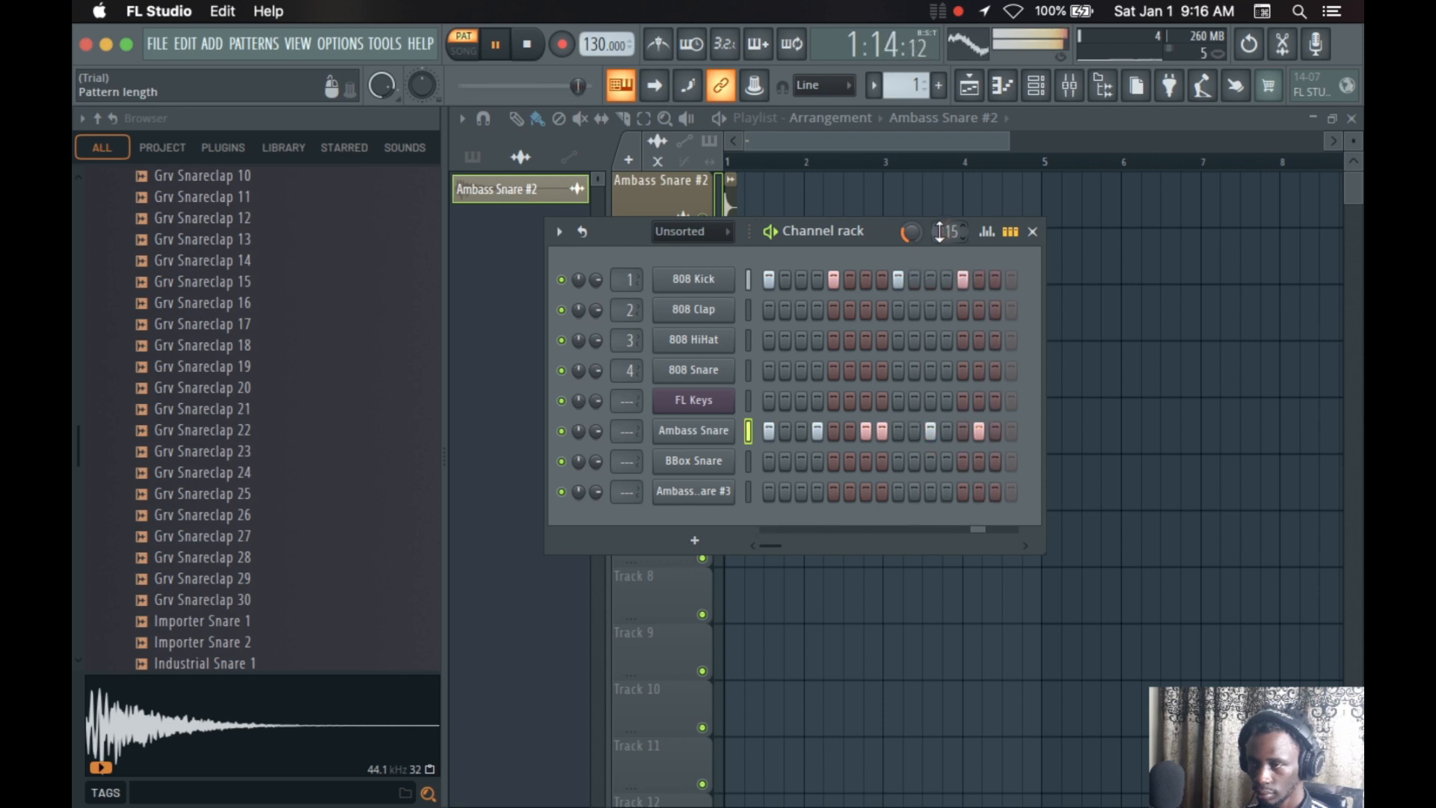
scroll(943, 232, "up", 1)
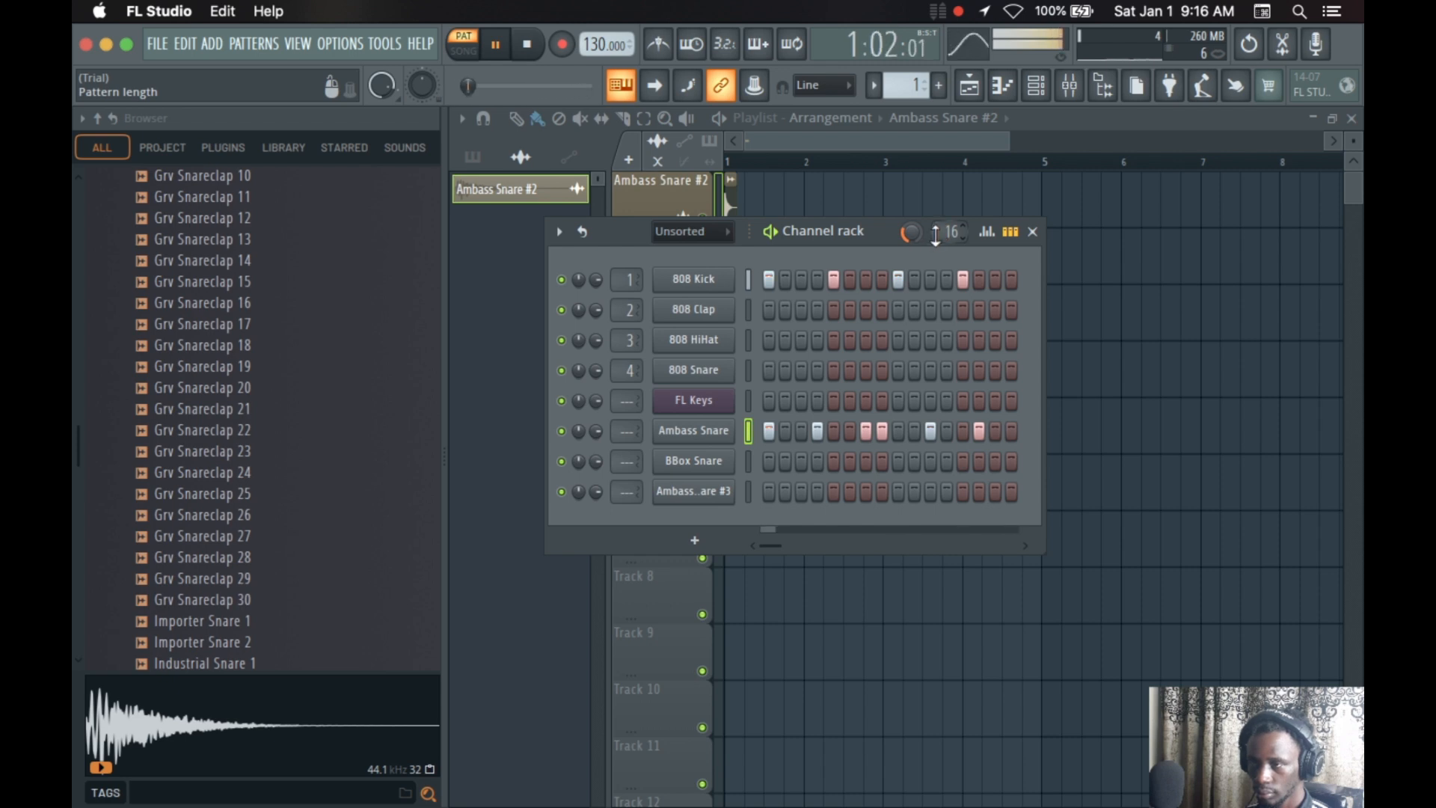
Extend the pattern length to 20 steps, return it to 16 and stop playback
scroll(947, 233, "up", 4)
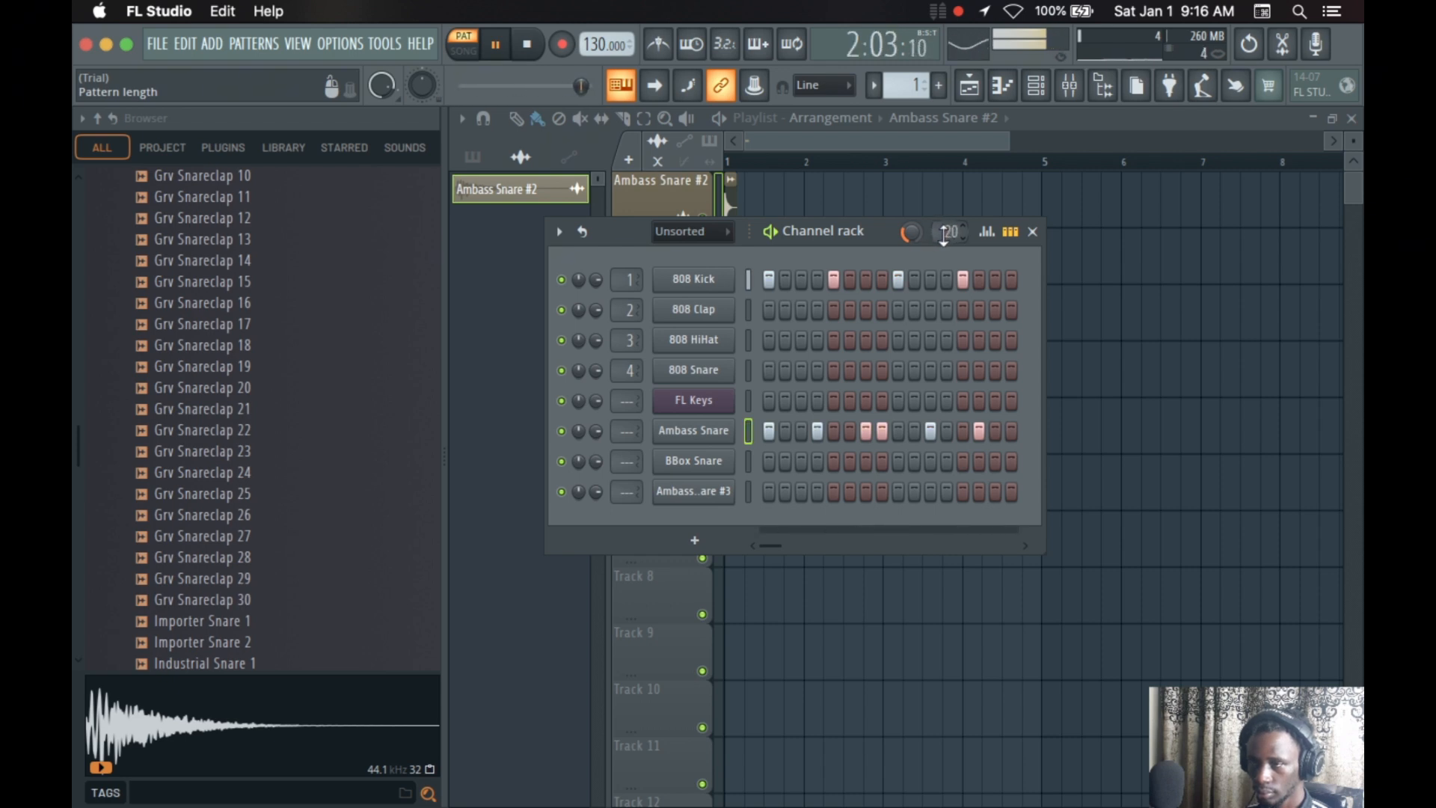
scroll(939, 232, "down", 1)
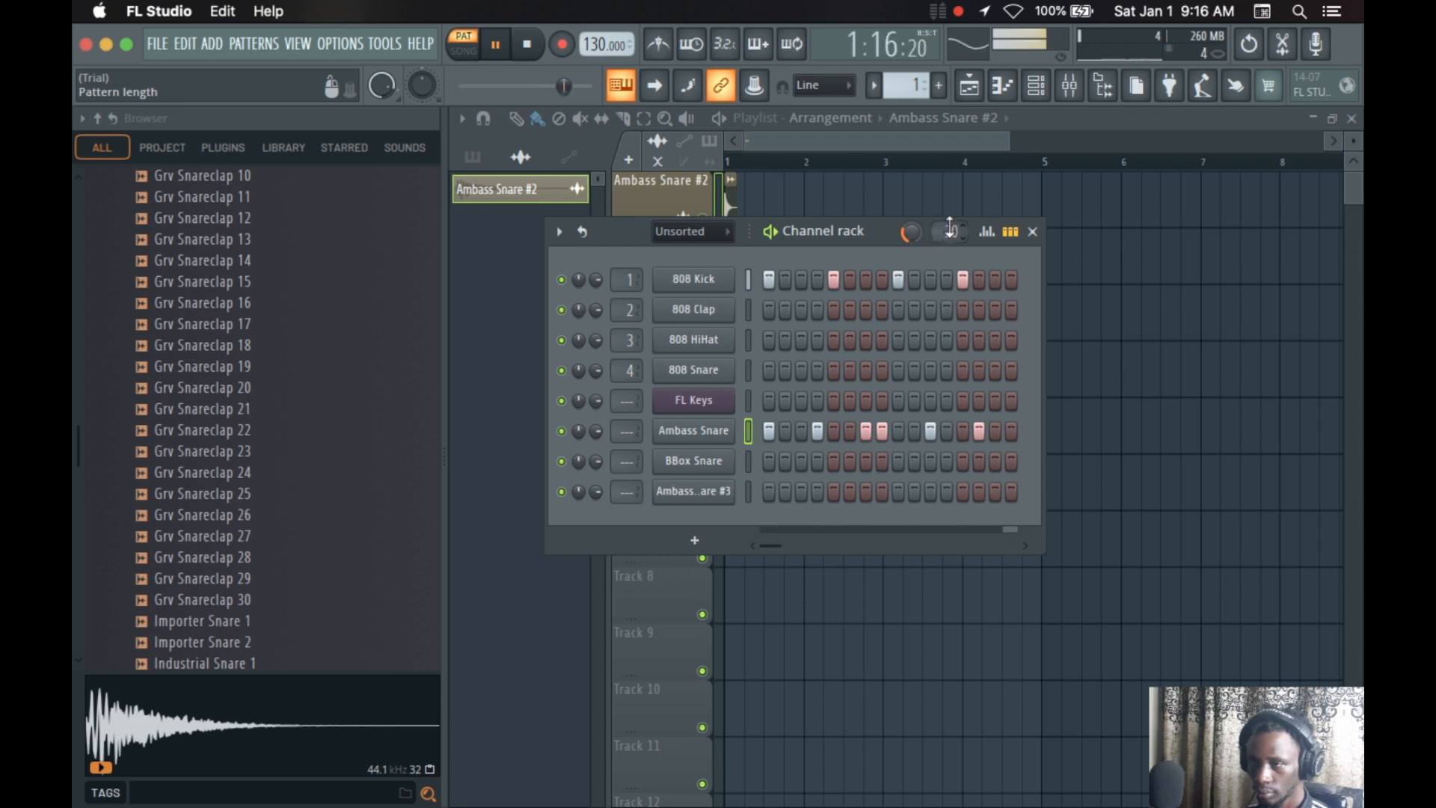
scroll(942, 233, "down", 3)
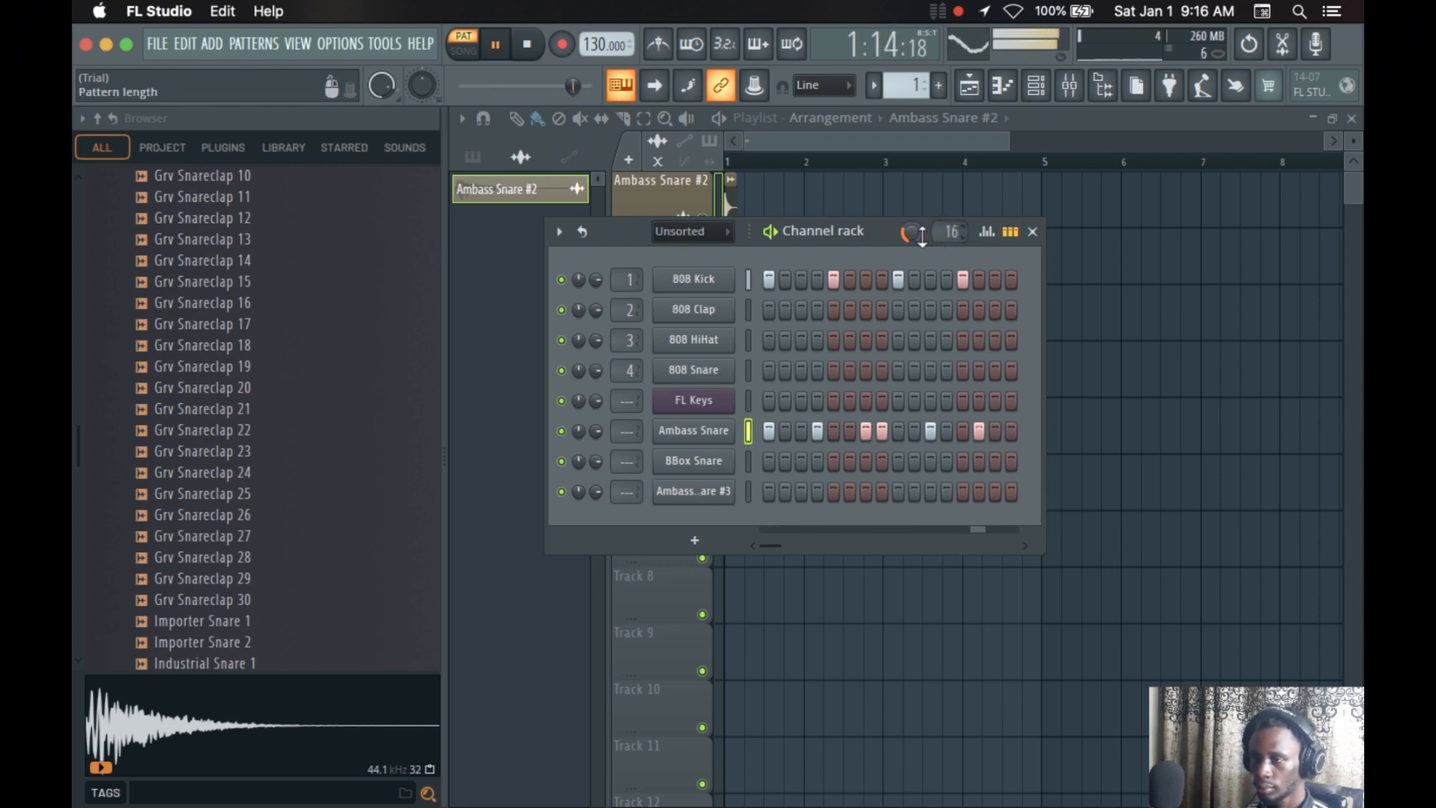
key("space")
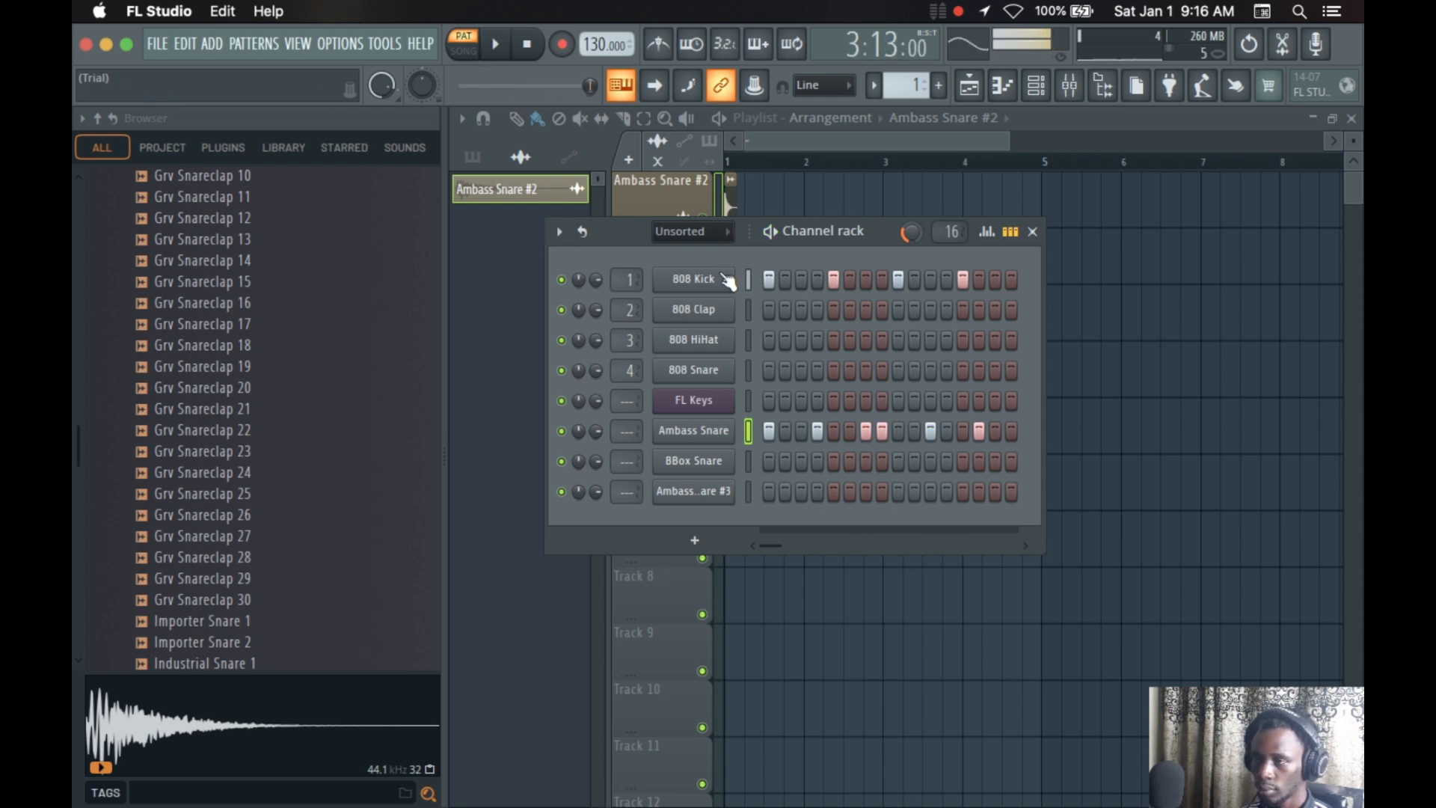
Select the four 808 channels together, and switch the selection to the Ambass Snare channel alone
left_click_drag(746, 278, 750, 371)
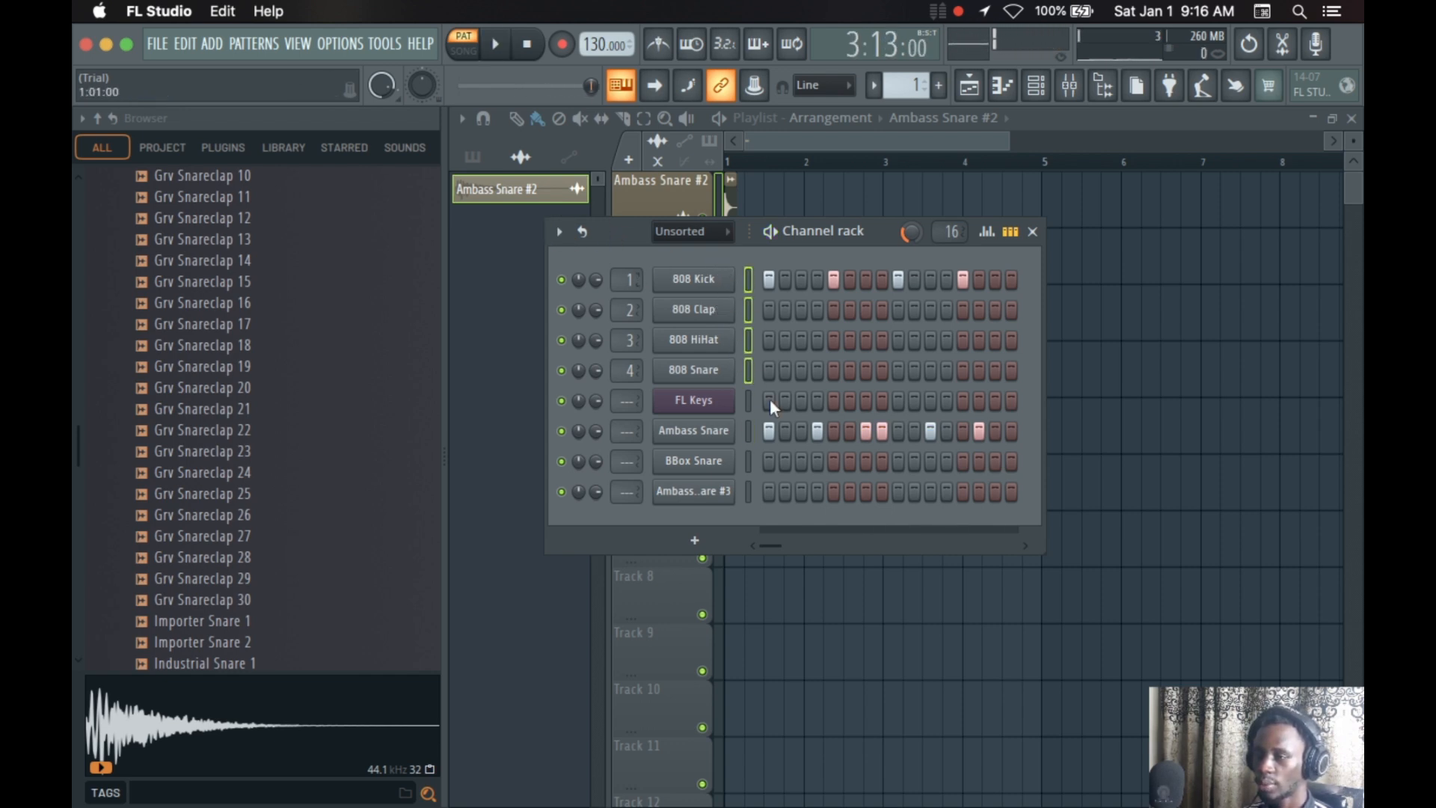
left_click(747, 432)
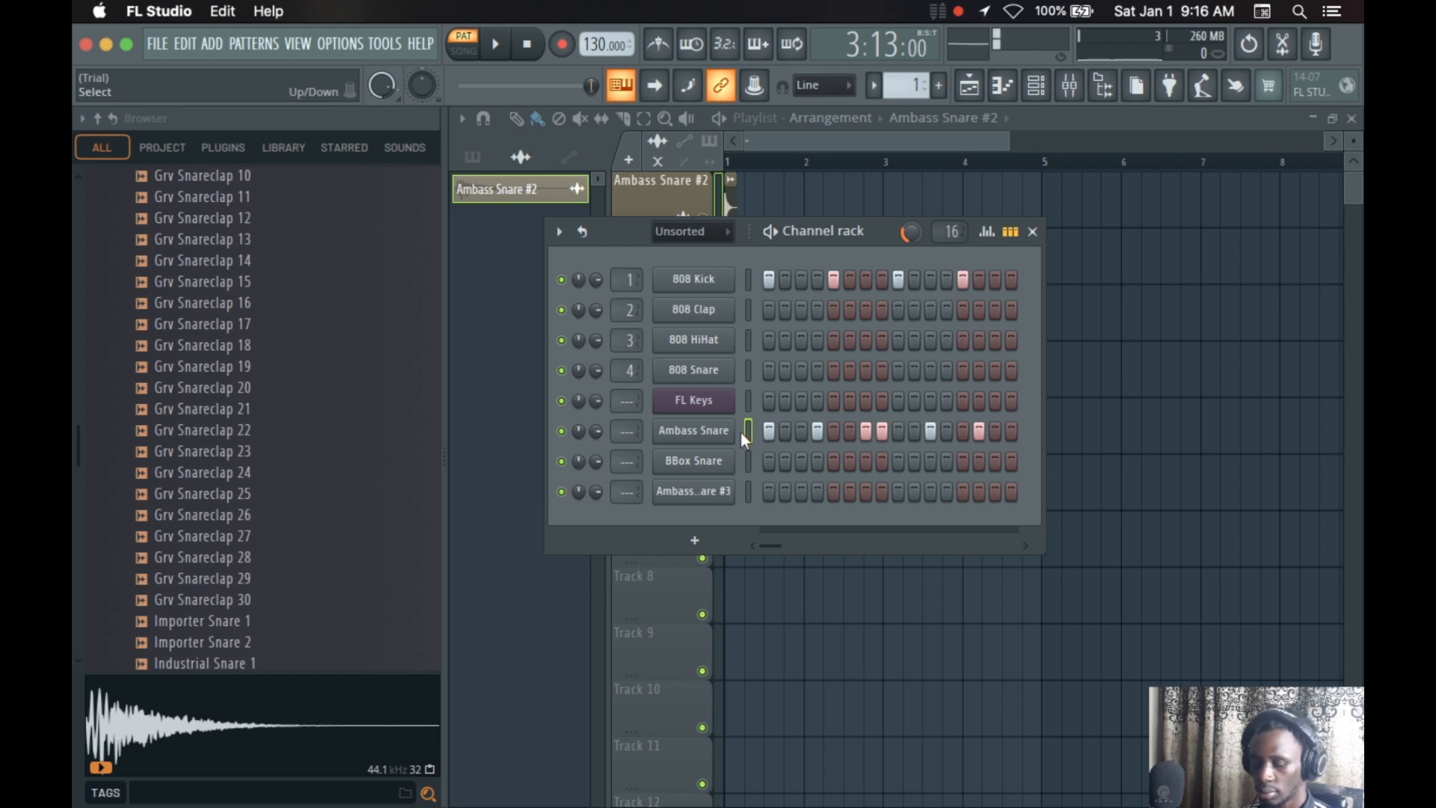
Move the Ambass Snare channel to the top of the rack, and lower it to sit between 808 HiHat and 808 Snare
key("alt+Up")
key("alt+Up")
key("alt+Up")
key("alt+Up")
key("alt+Up")
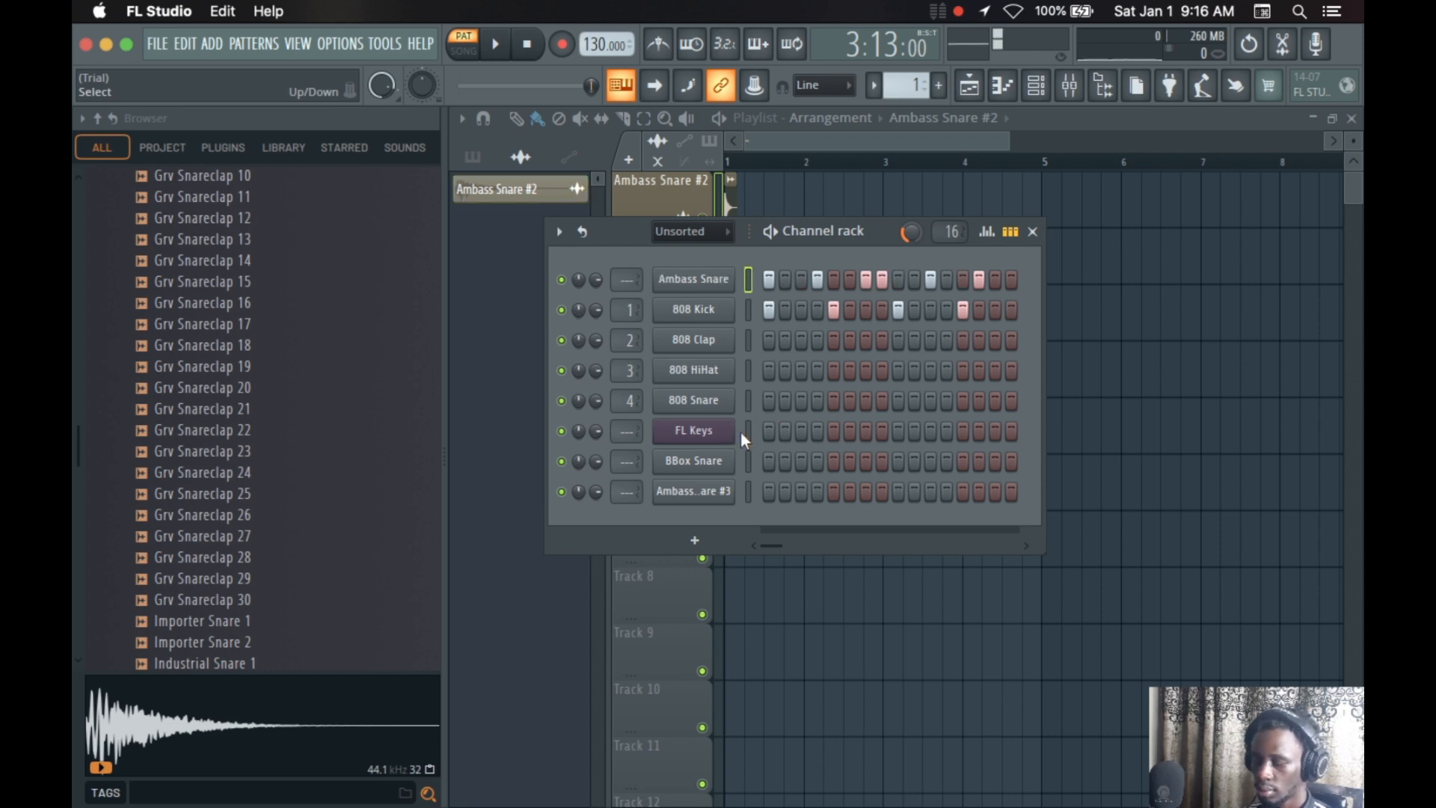
key("alt+Down")
key("alt+Down")
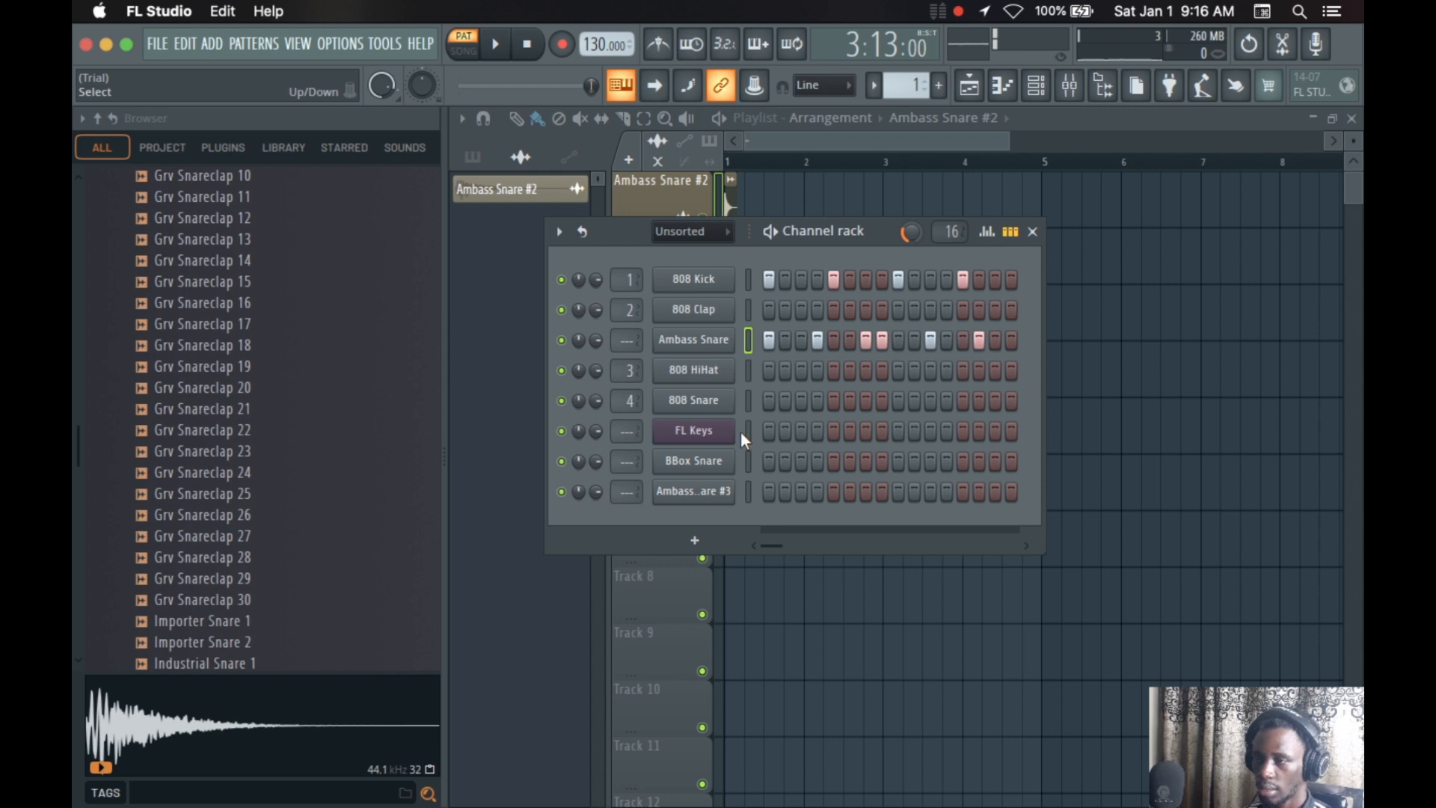
key("alt+Down")
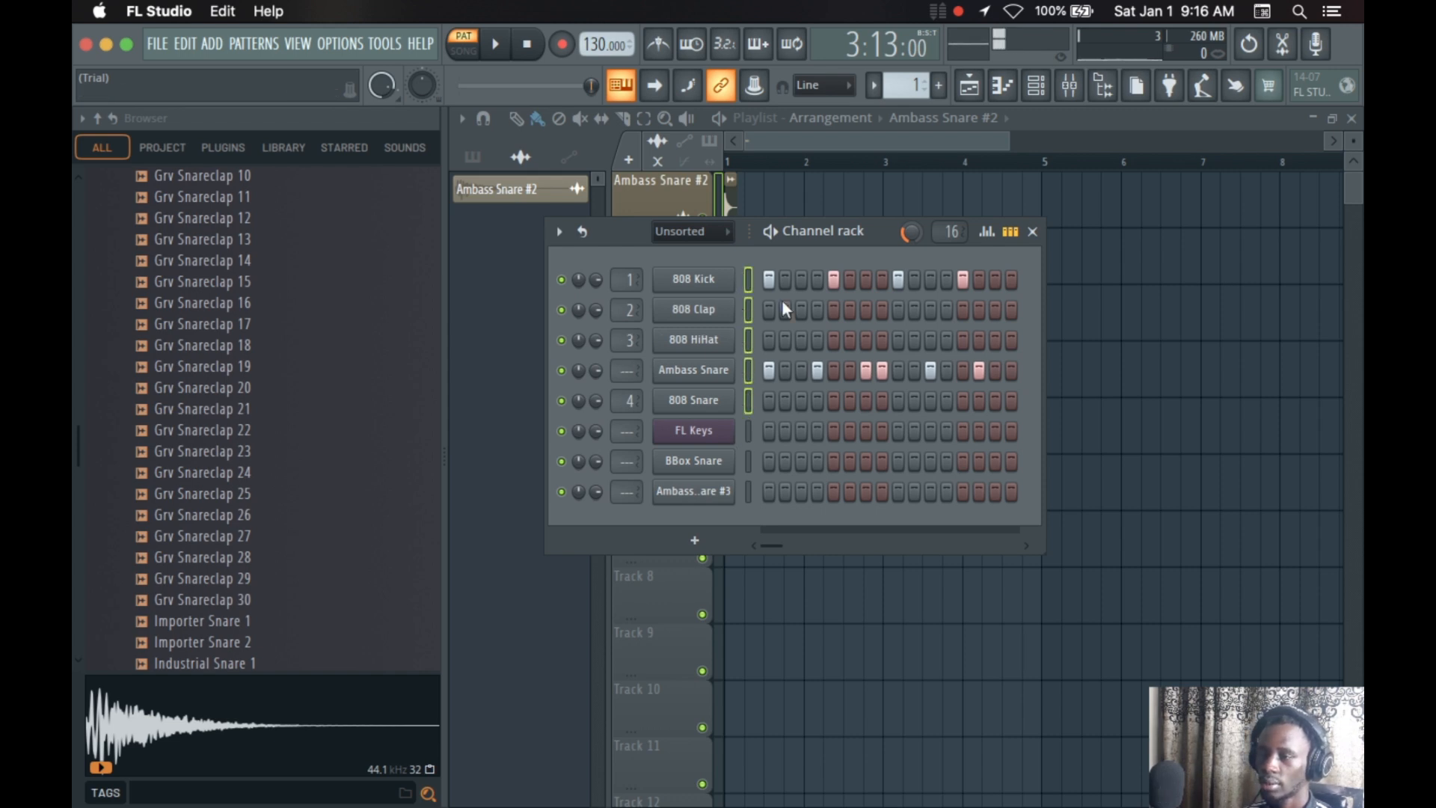
left_click(560, 232)
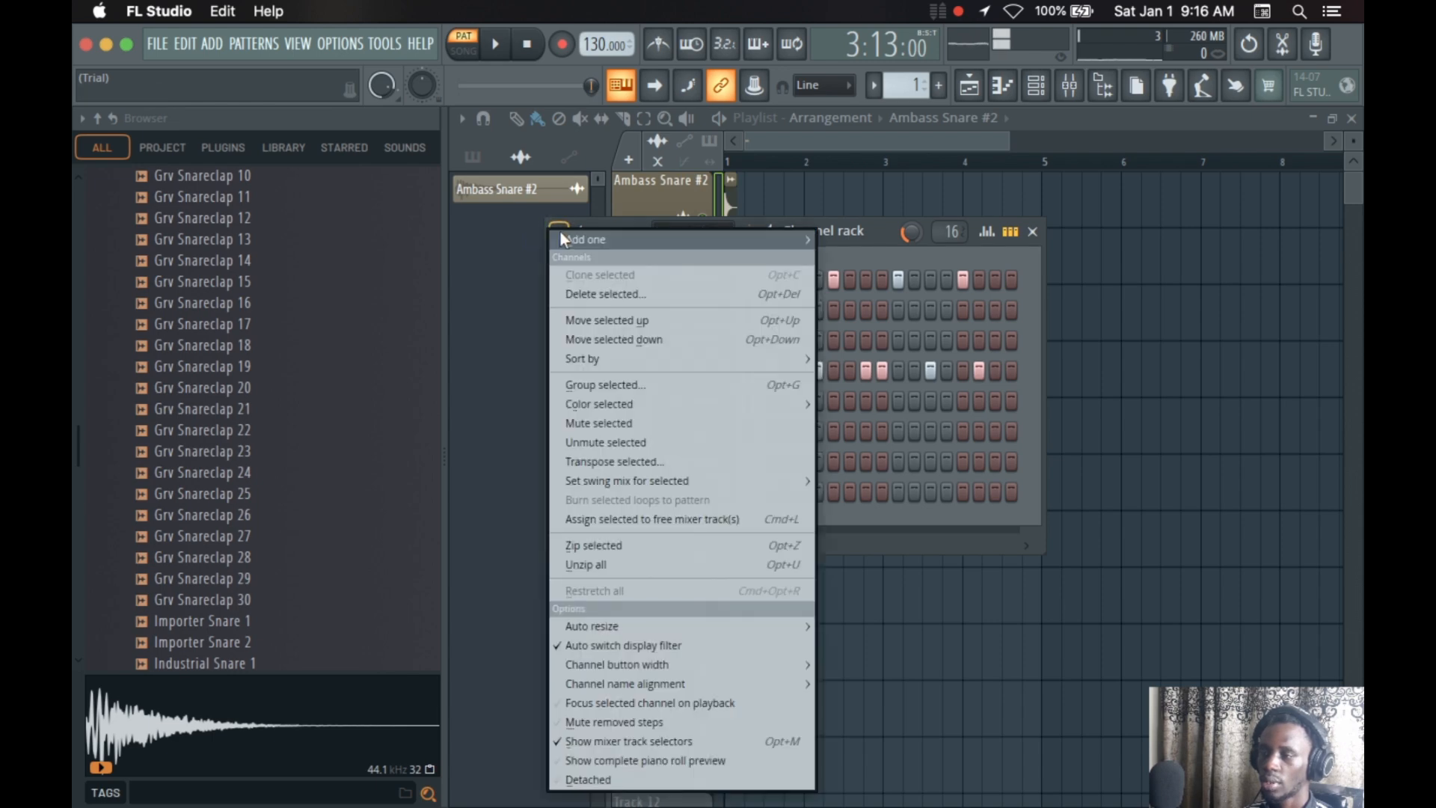
mouse_move(561, 235)
left_click(1272, 508)
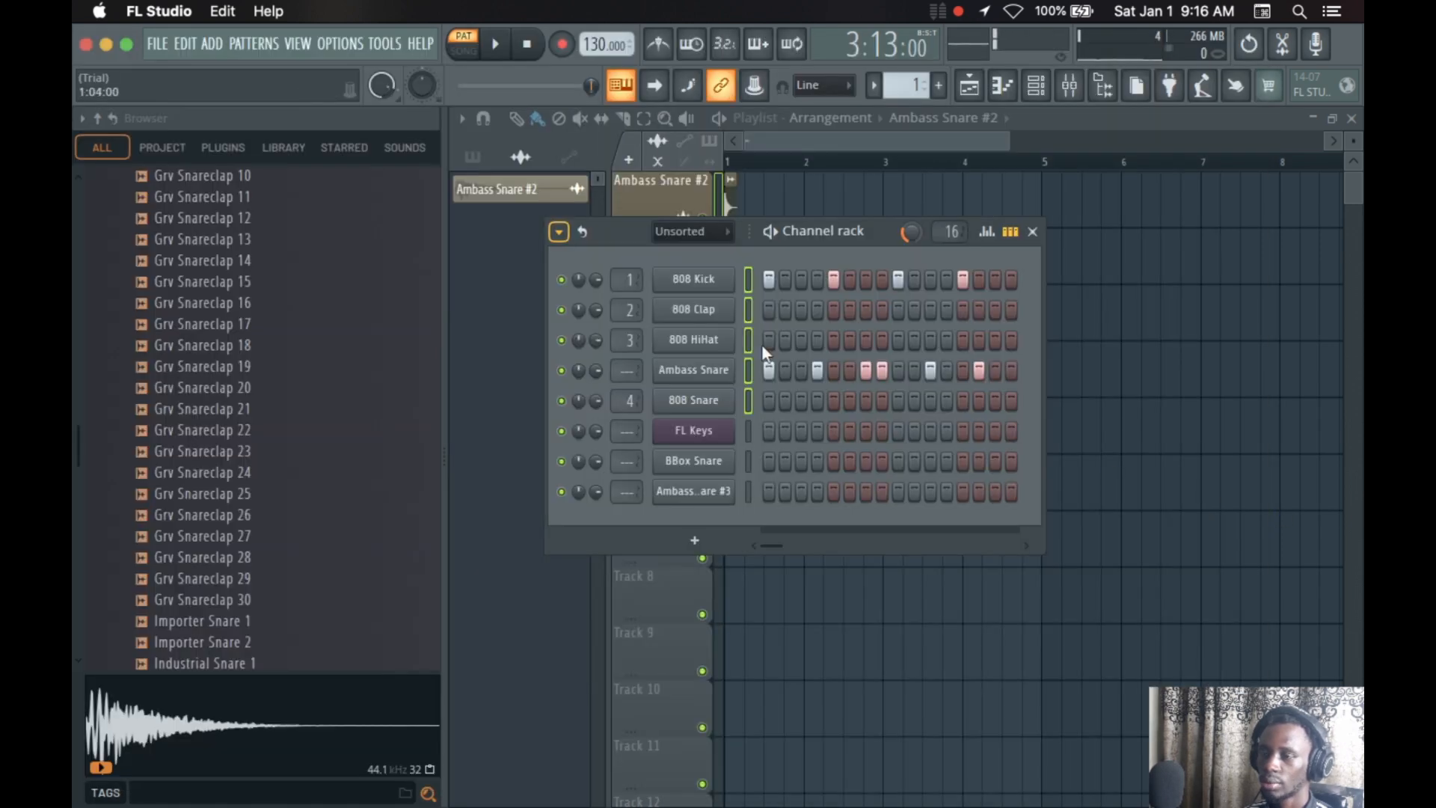
Open the gradient color editor for the five selected drum channels and turn off the lock to safe colors
left_click(559, 232)
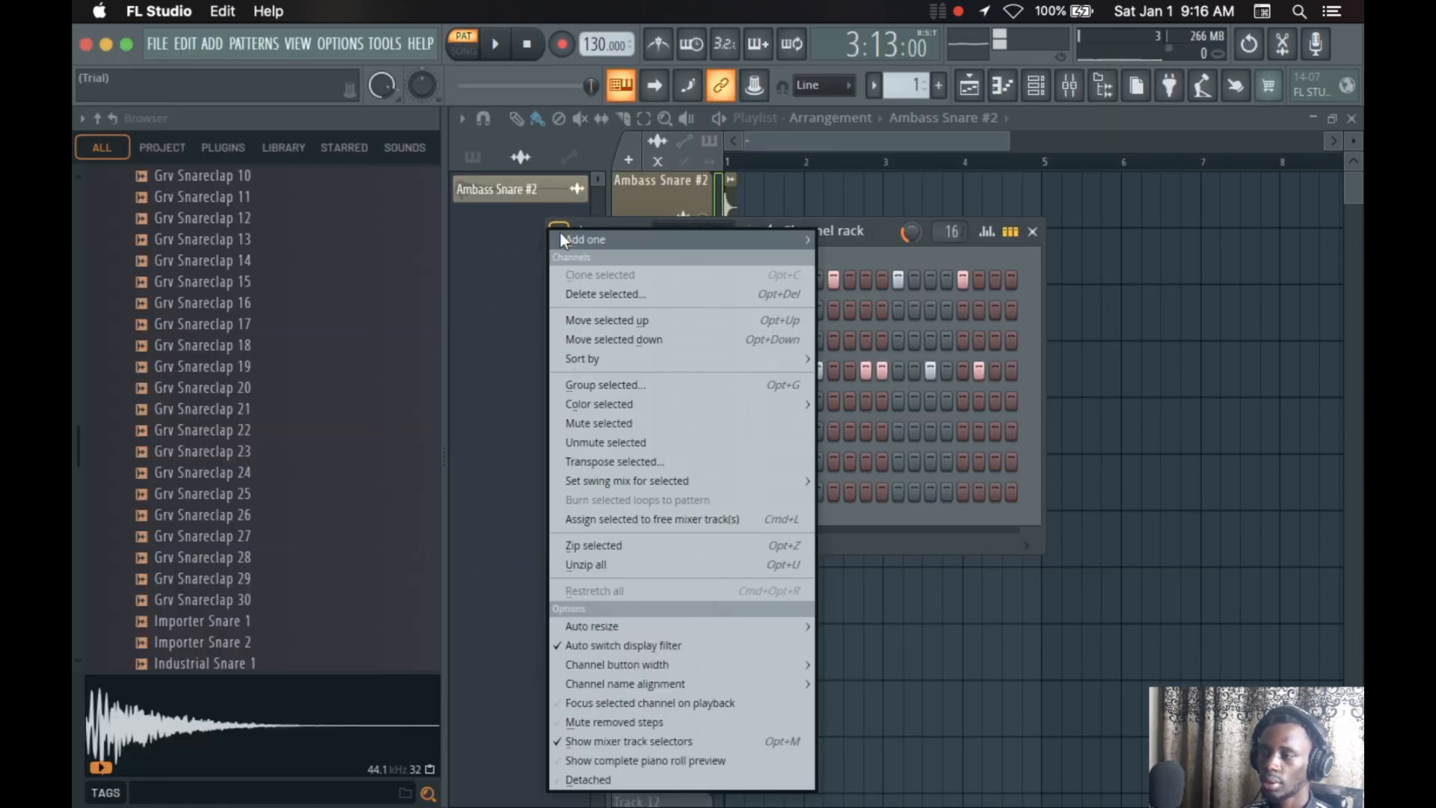
mouse_move(604, 401)
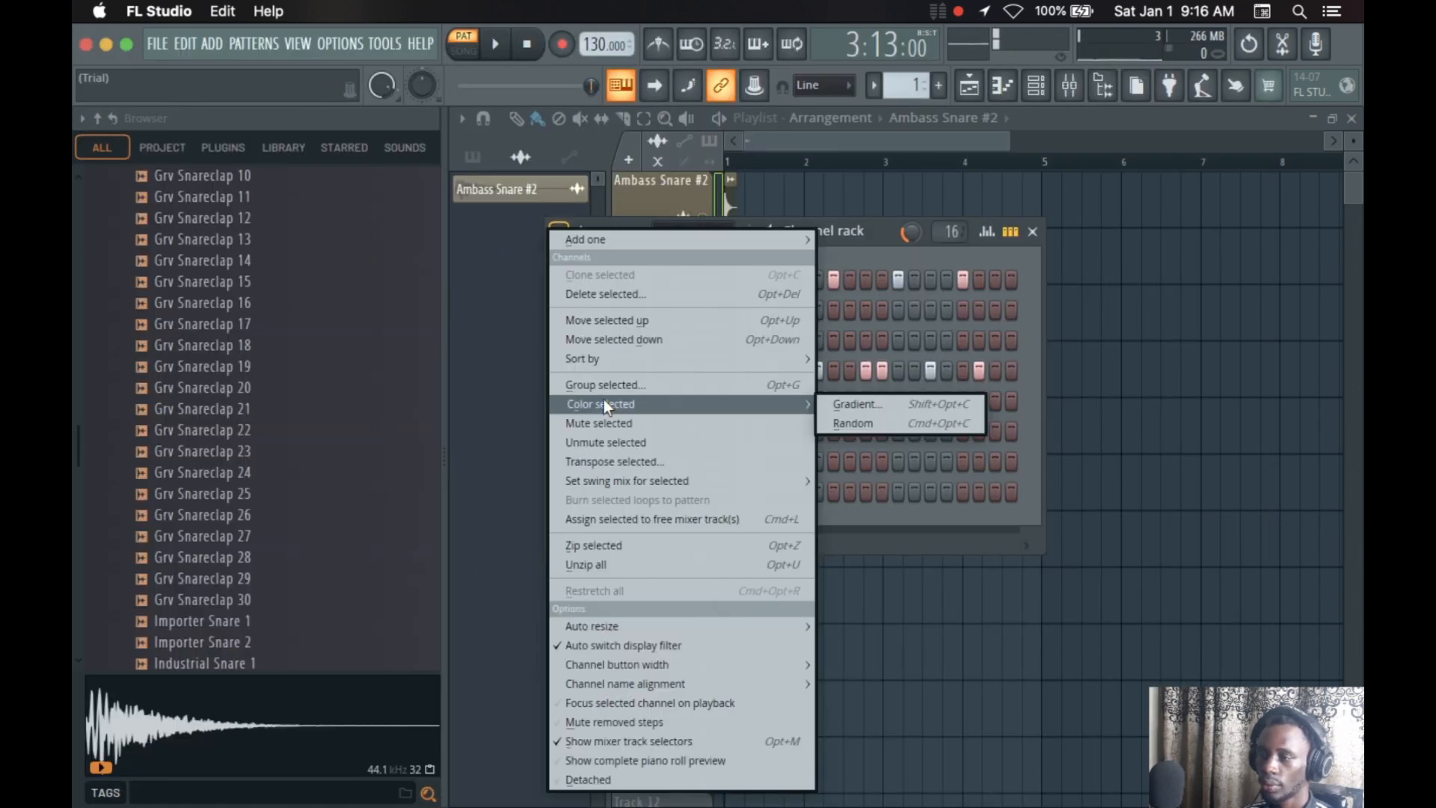
left_click(901, 398)
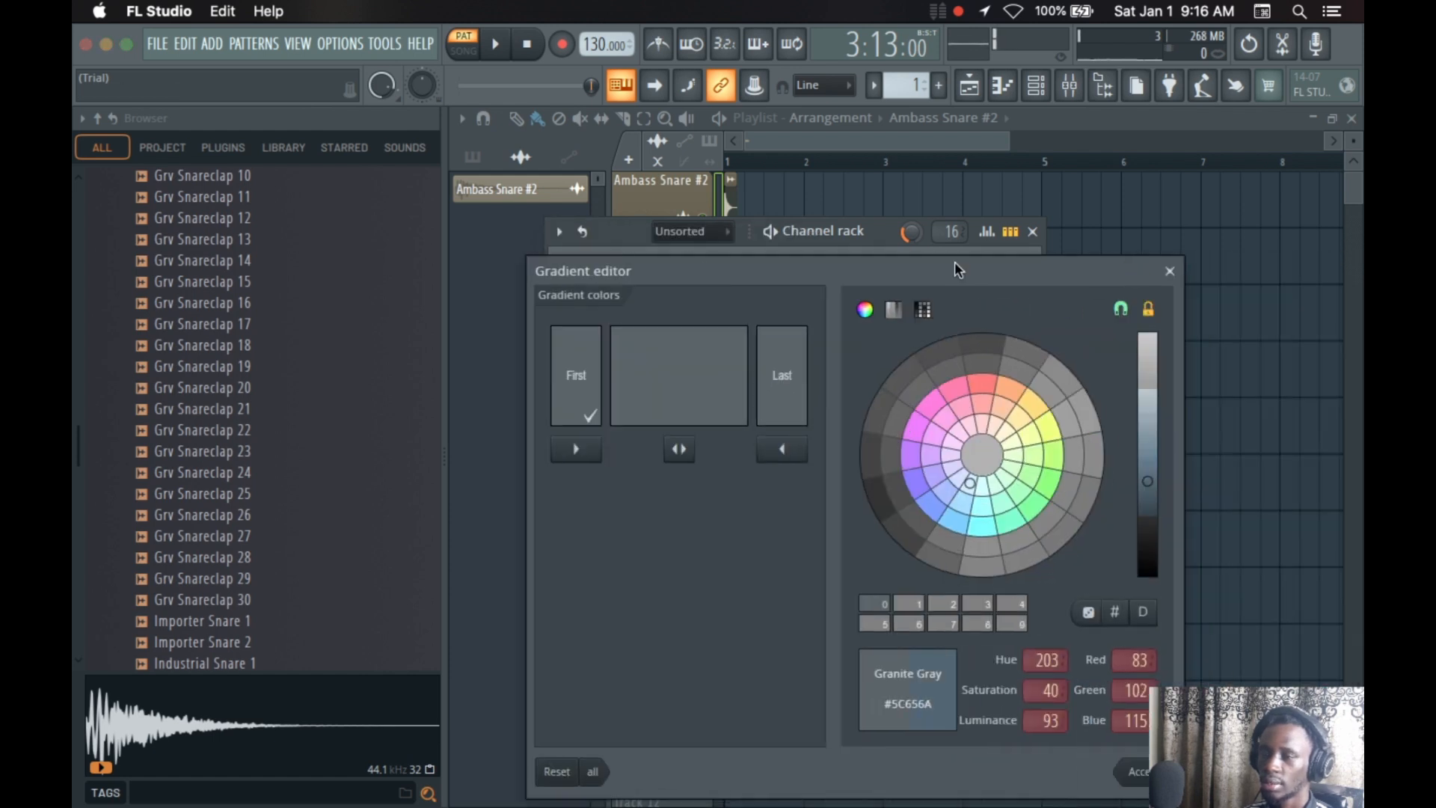
left_click(1082, 290)
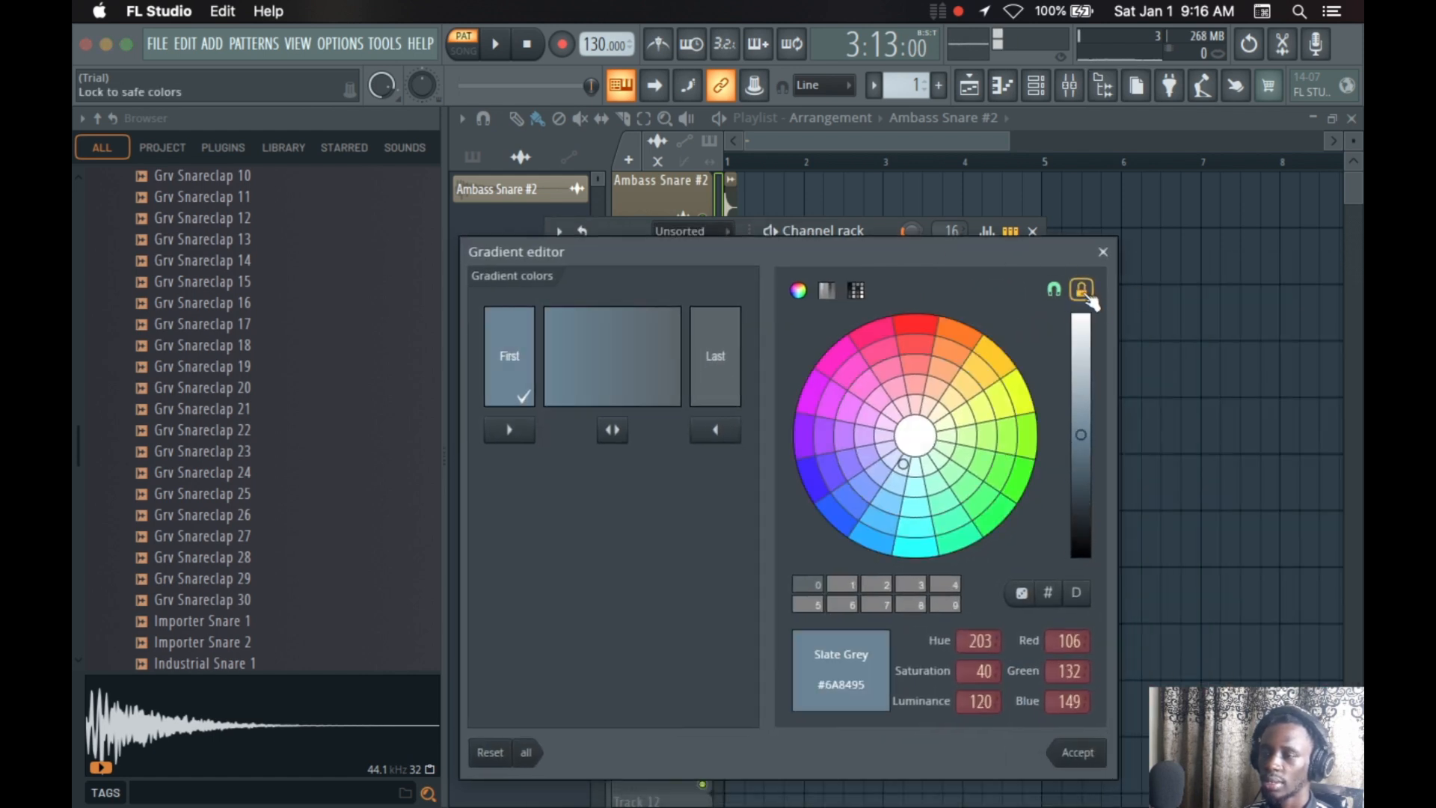
left_click(1084, 293)
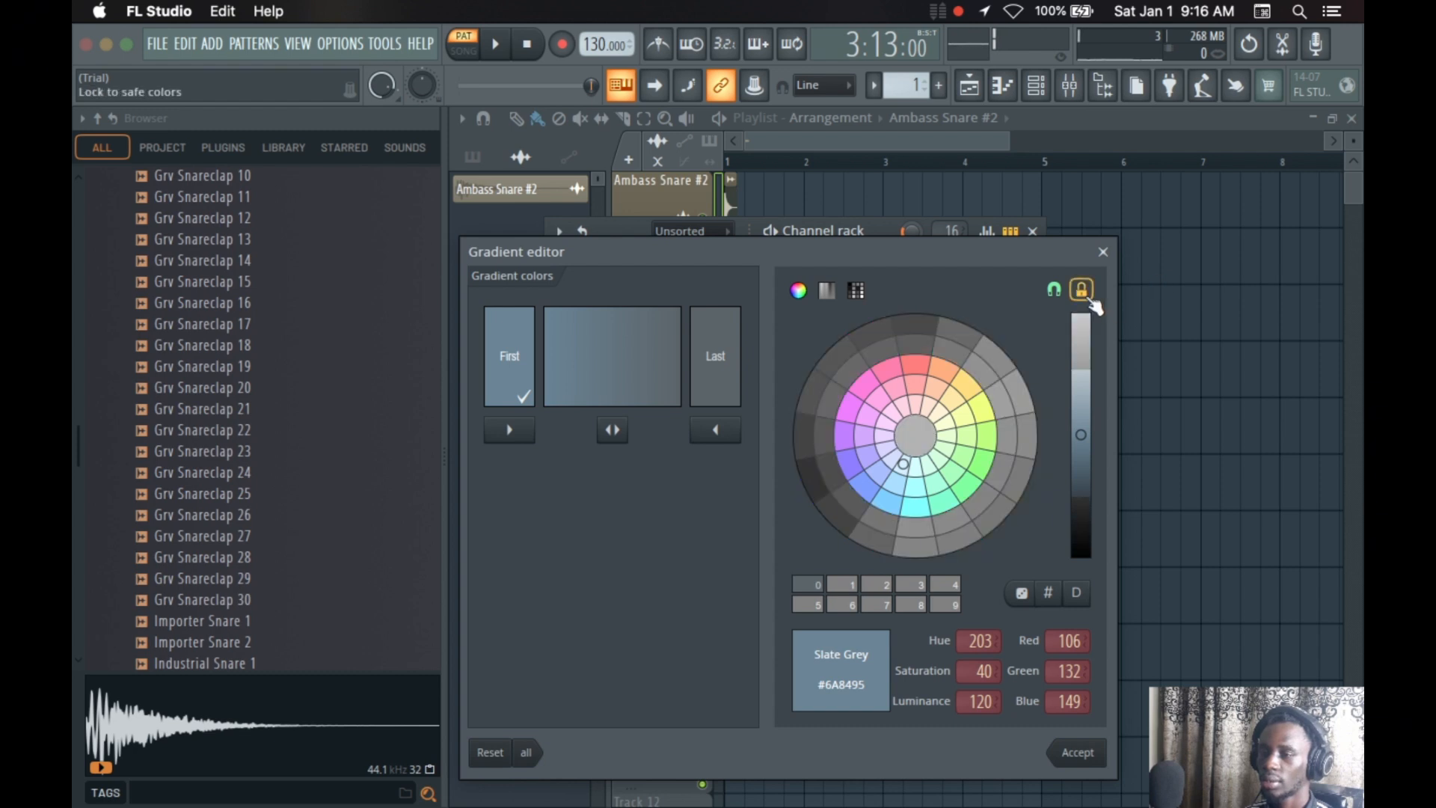
left_click(1086, 296)
left_click(1088, 298)
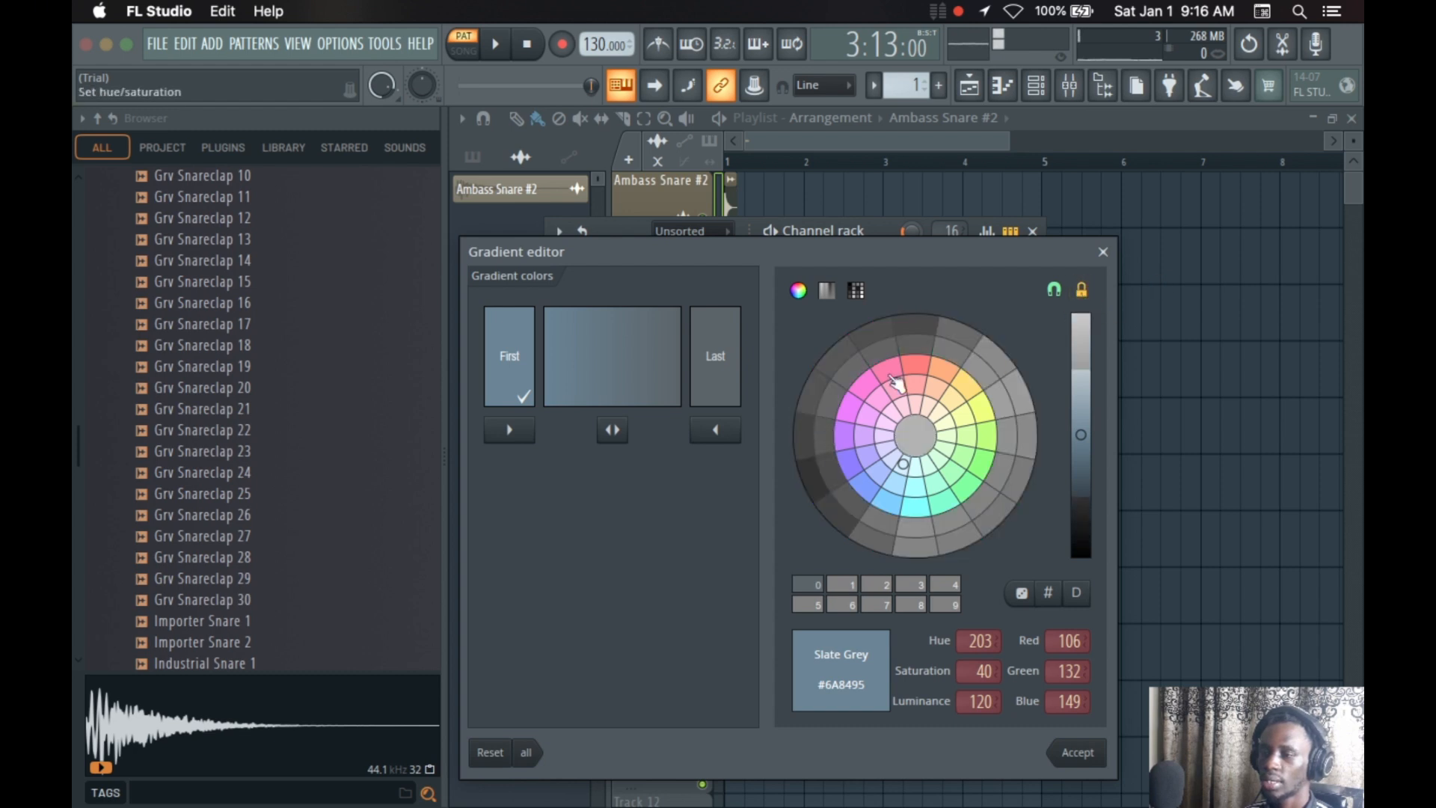
left_click(1088, 298)
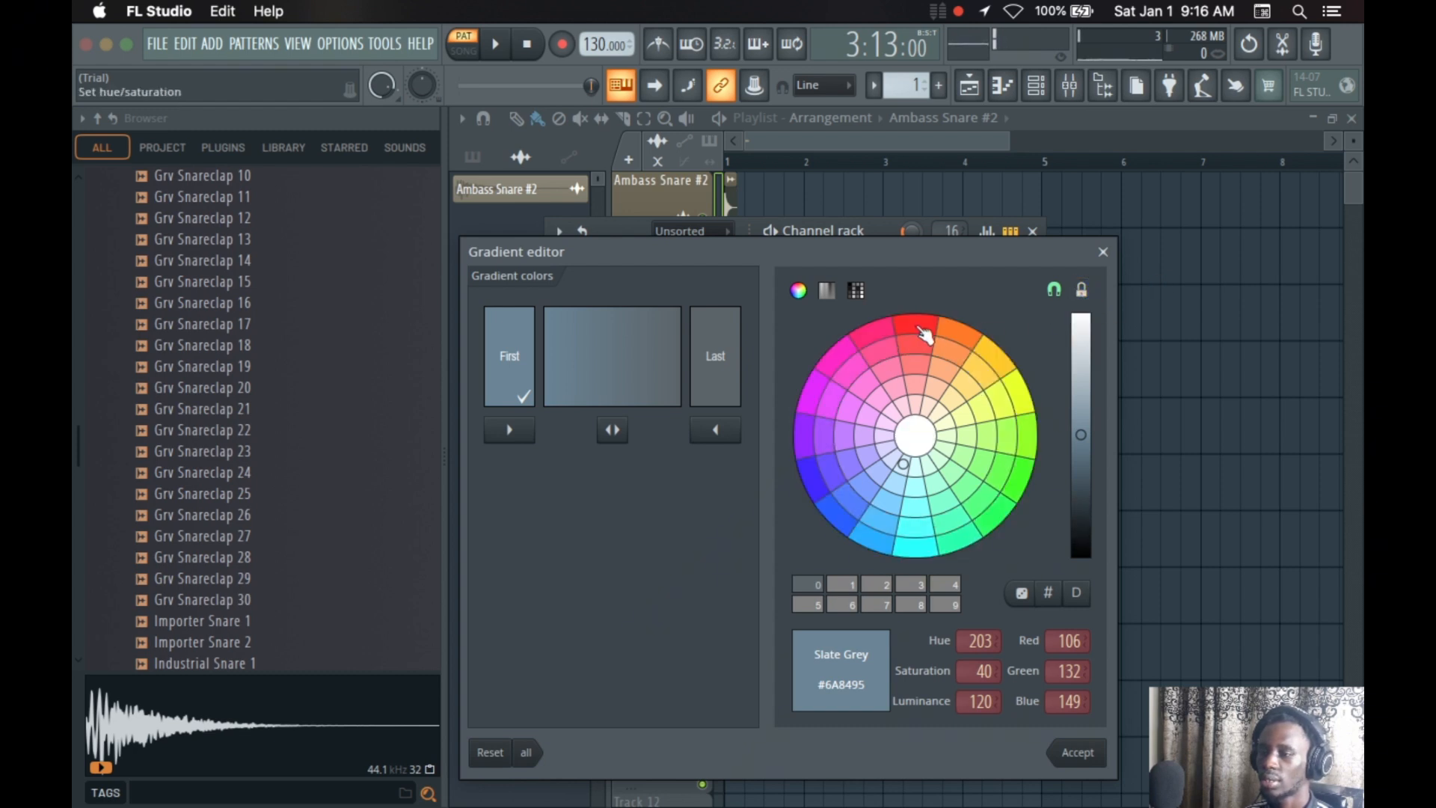
Set the gradient's first color to bright red and its last color to dark red #B61511, and apply it
left_click(917, 325)
left_click(740, 346)
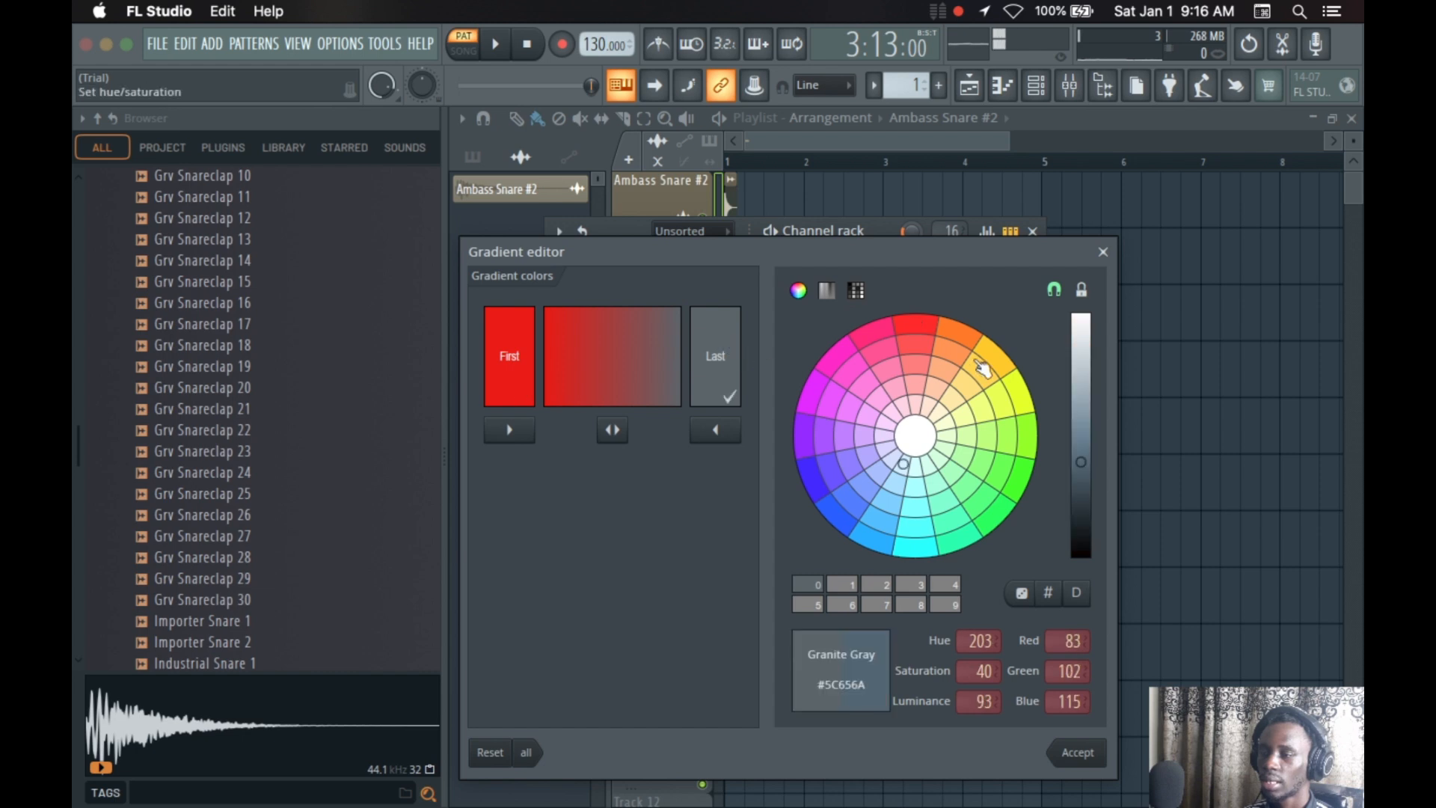
left_click(907, 333)
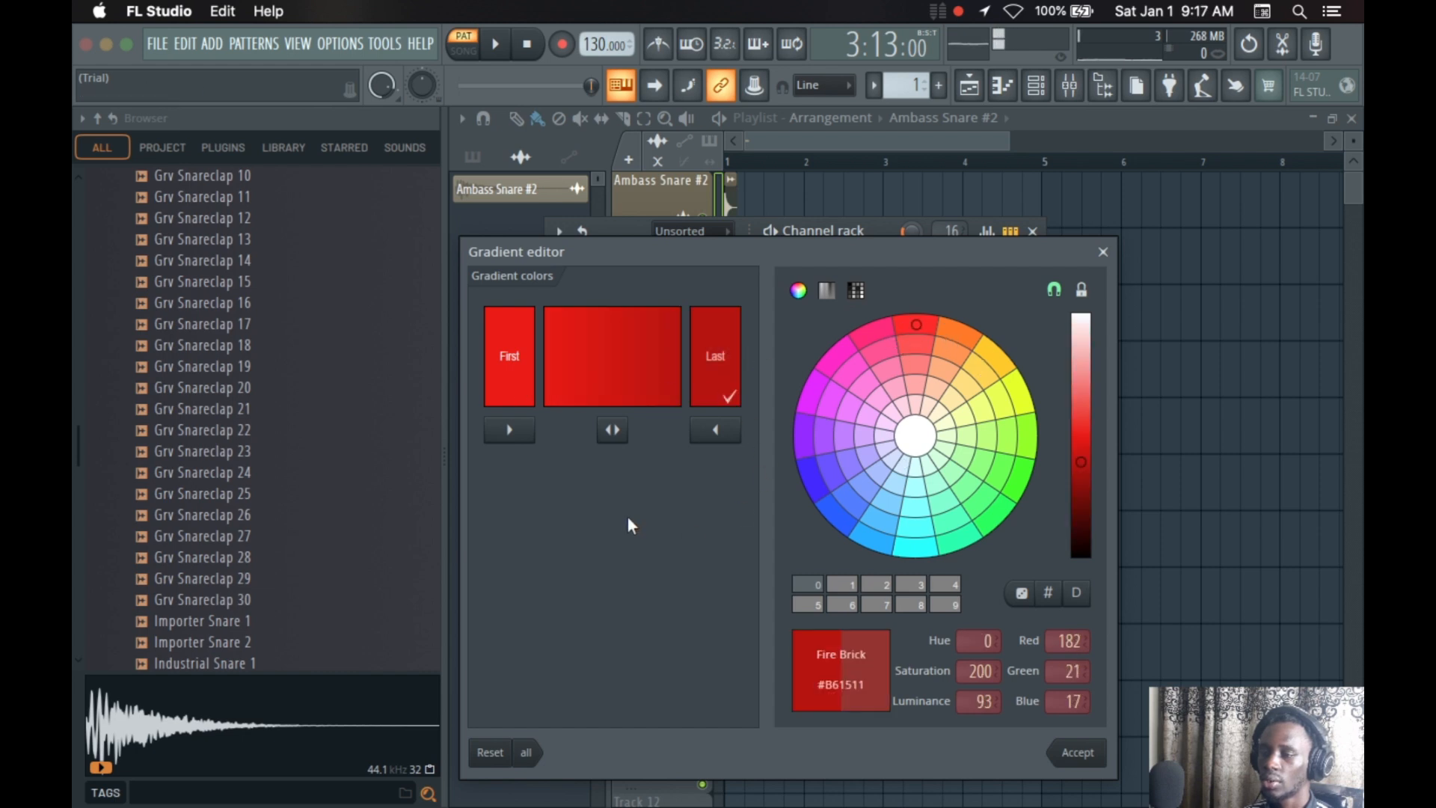
left_click(1092, 763)
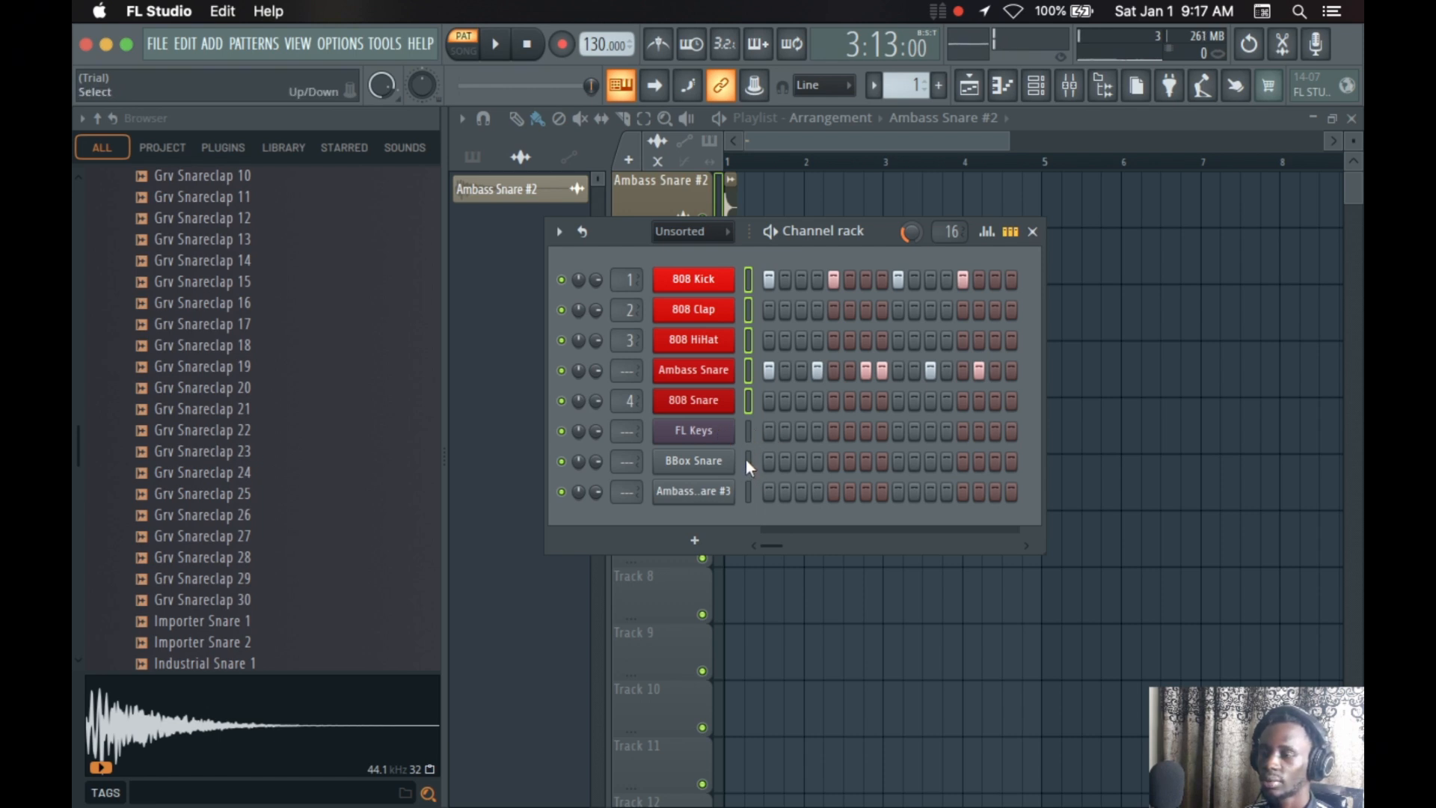
Select the FL Keys, BBox Snare and last Ambass snare channels and color them with a gradient starting in dark cyan #0E979B
left_click_drag(750, 430, 755, 512)
left_click(559, 232)
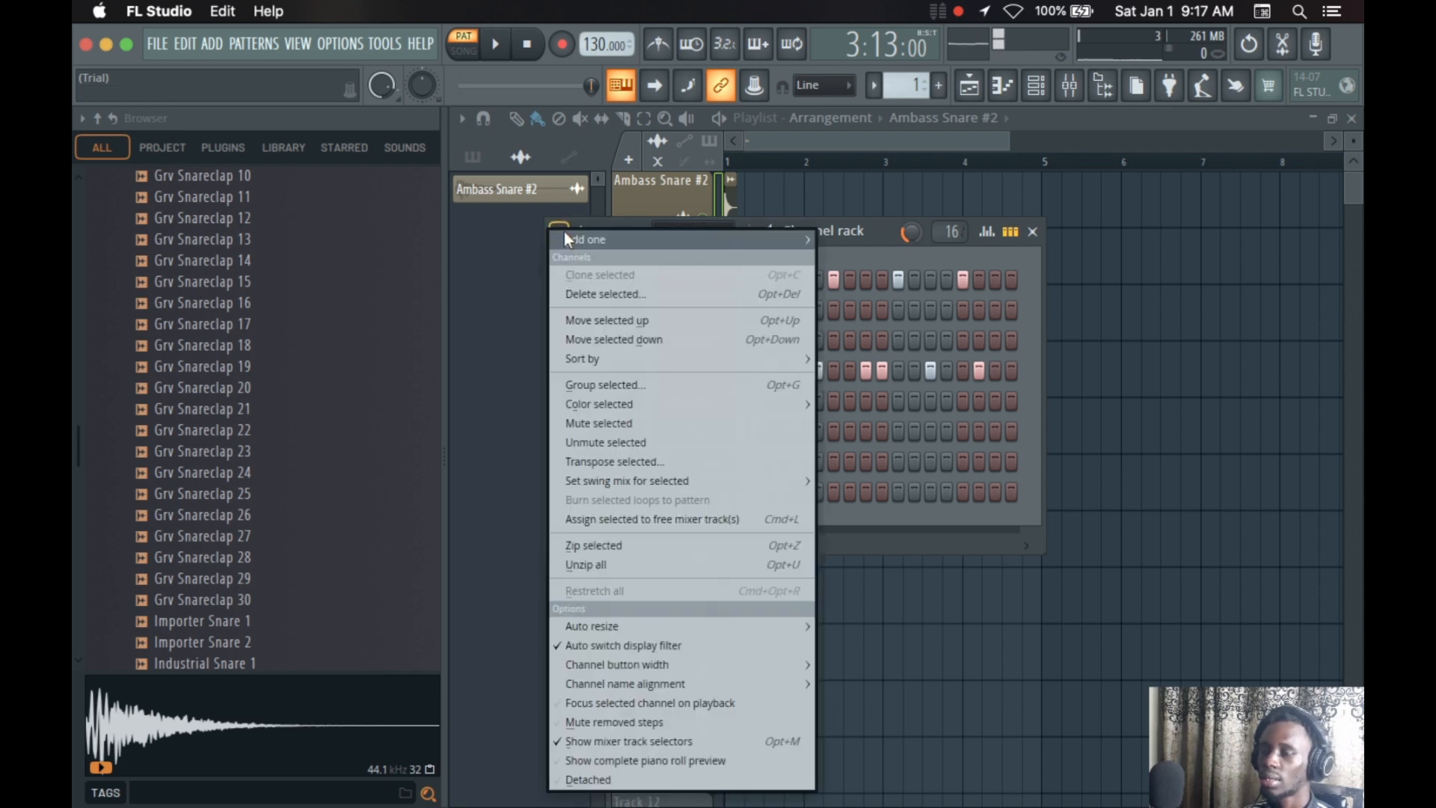
mouse_move(688, 403)
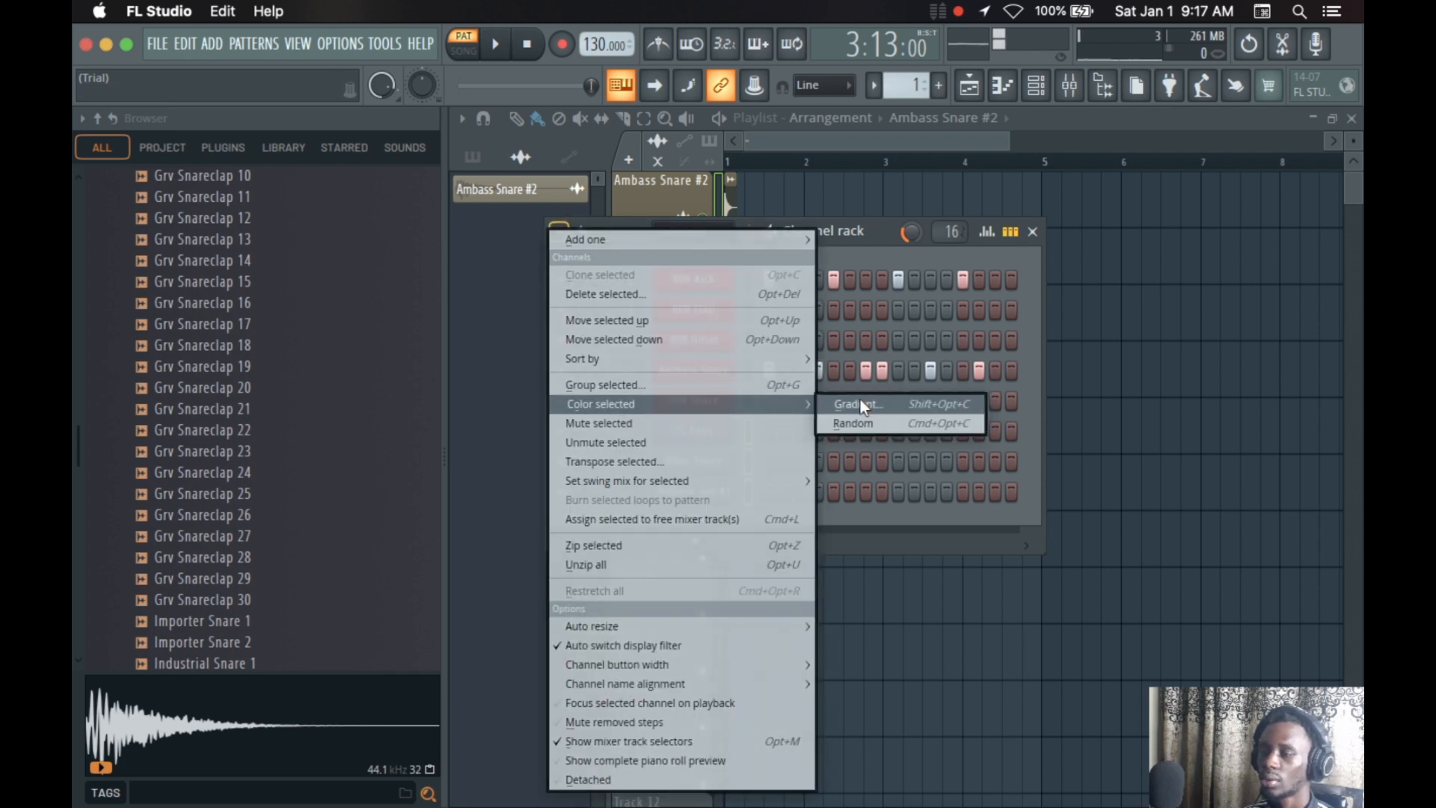
left_click(859, 400)
left_click(1122, 557)
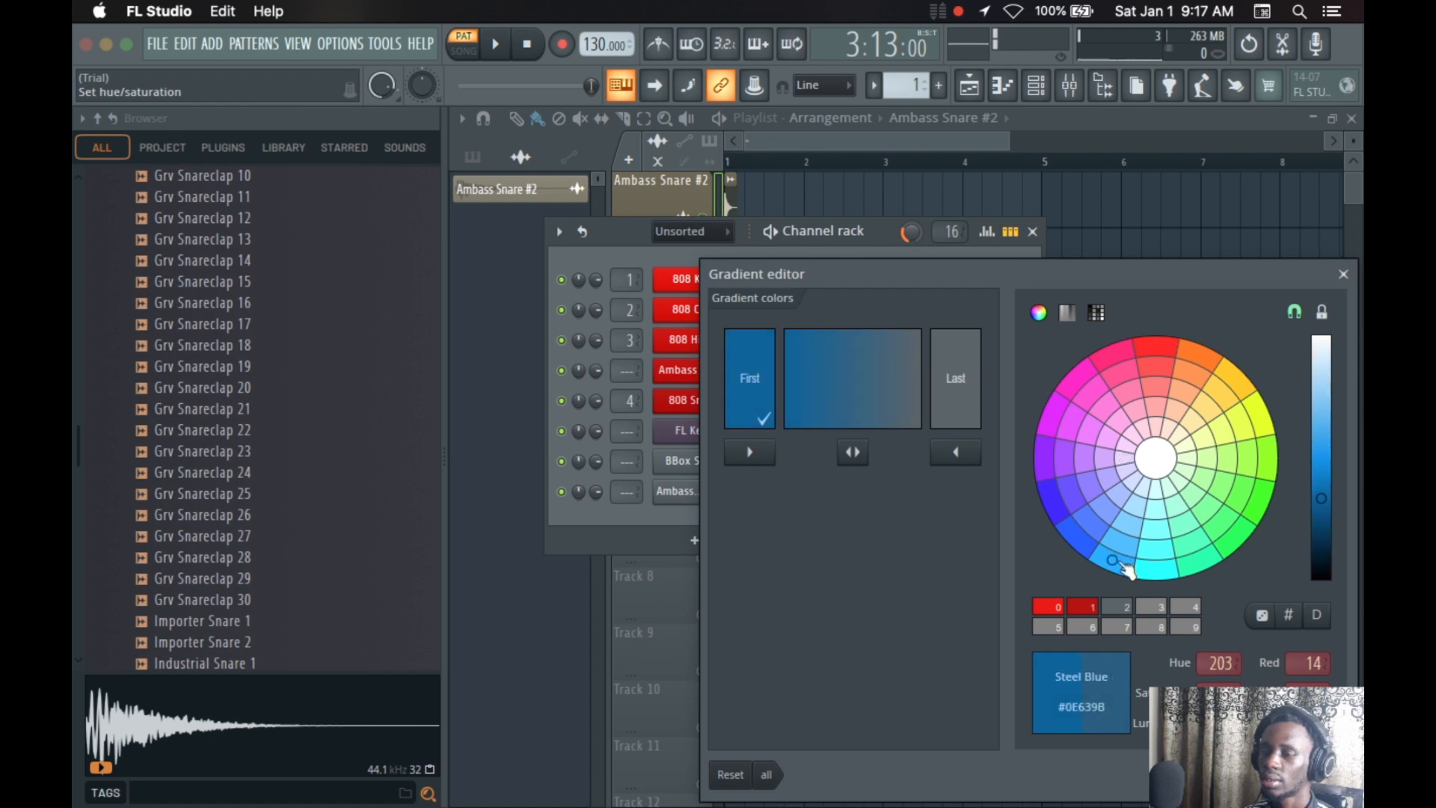
left_click(1175, 572)
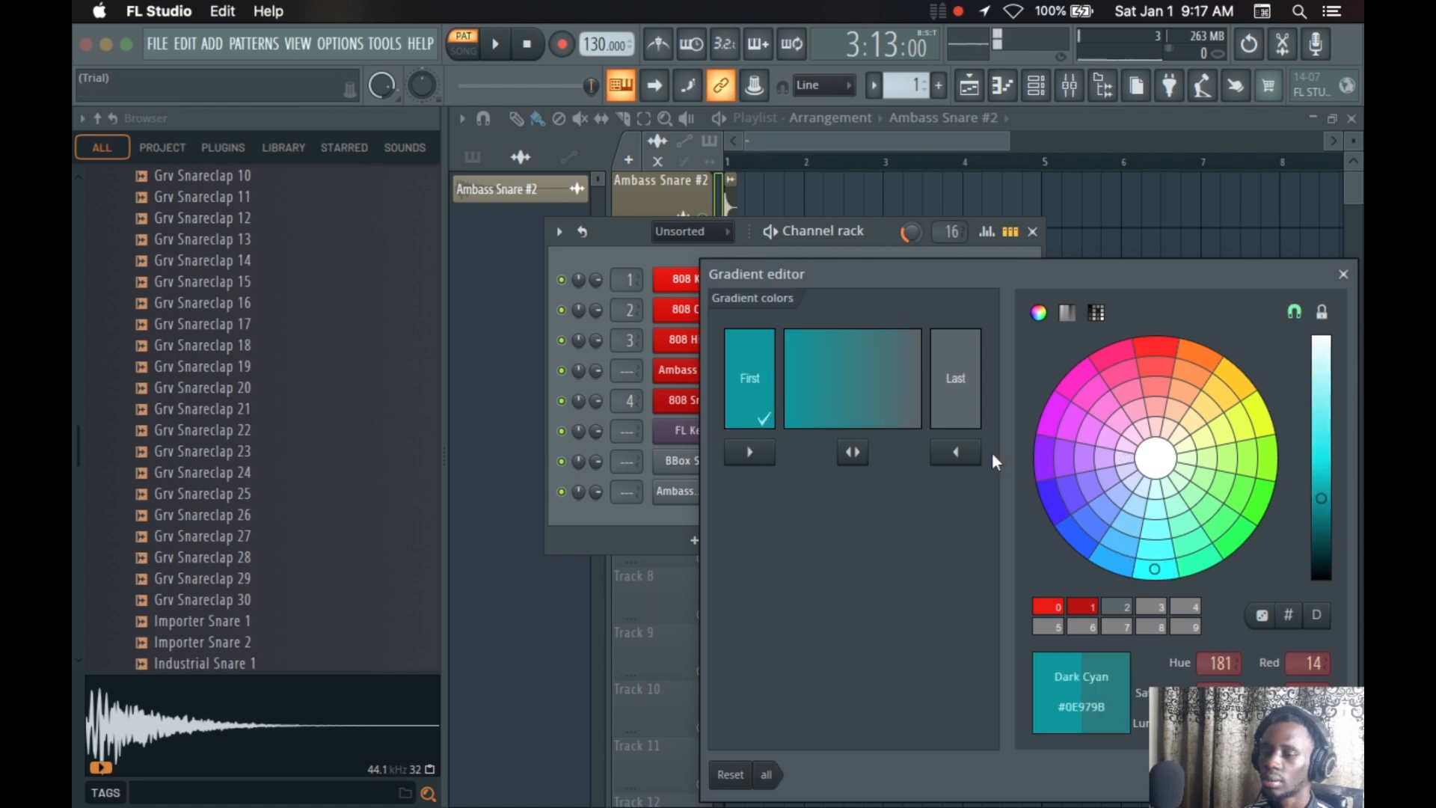
left_click(969, 407)
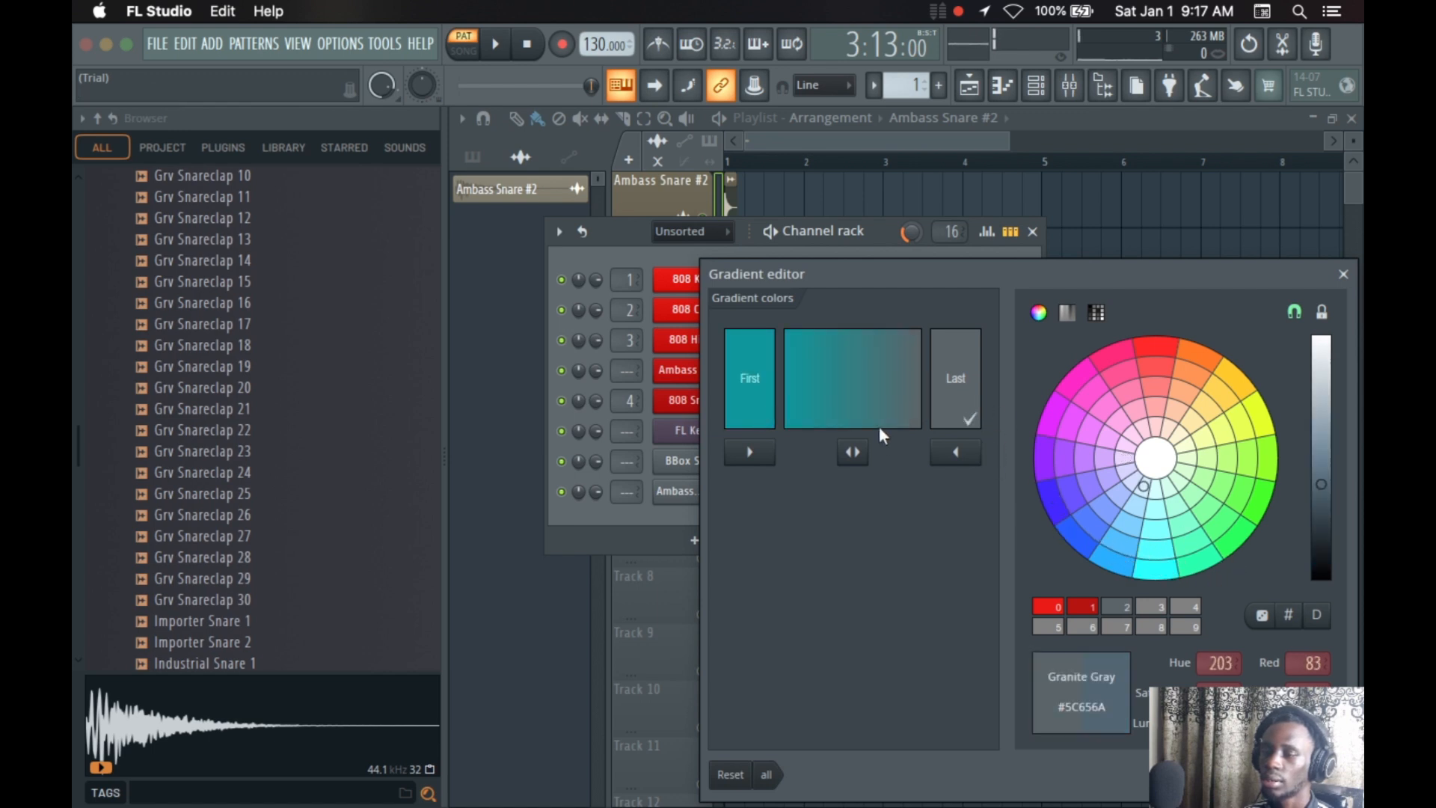
left_click(970, 419)
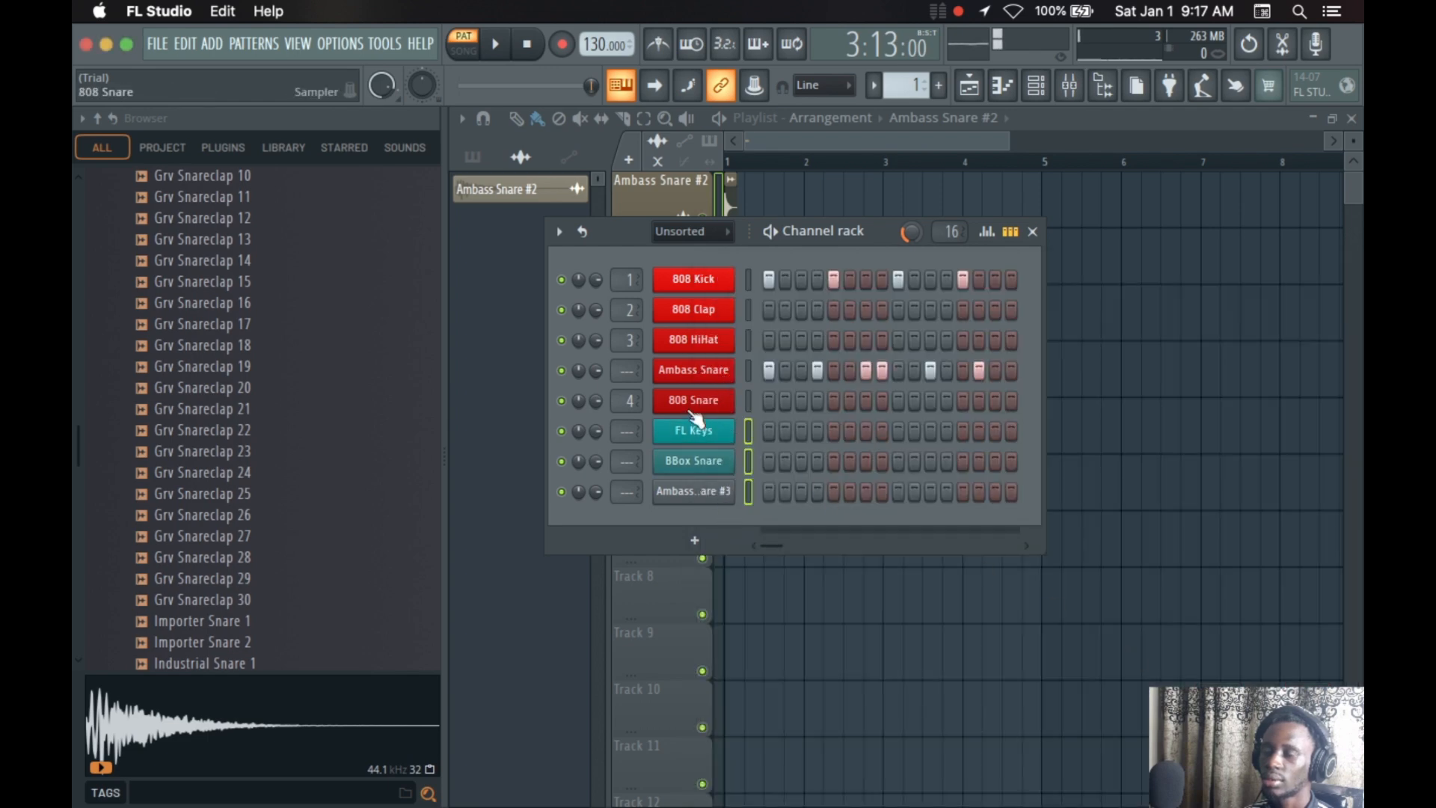
Recolor the same three channels by making the gradient dark cyan #0E979B at its last color too
left_click(564, 231)
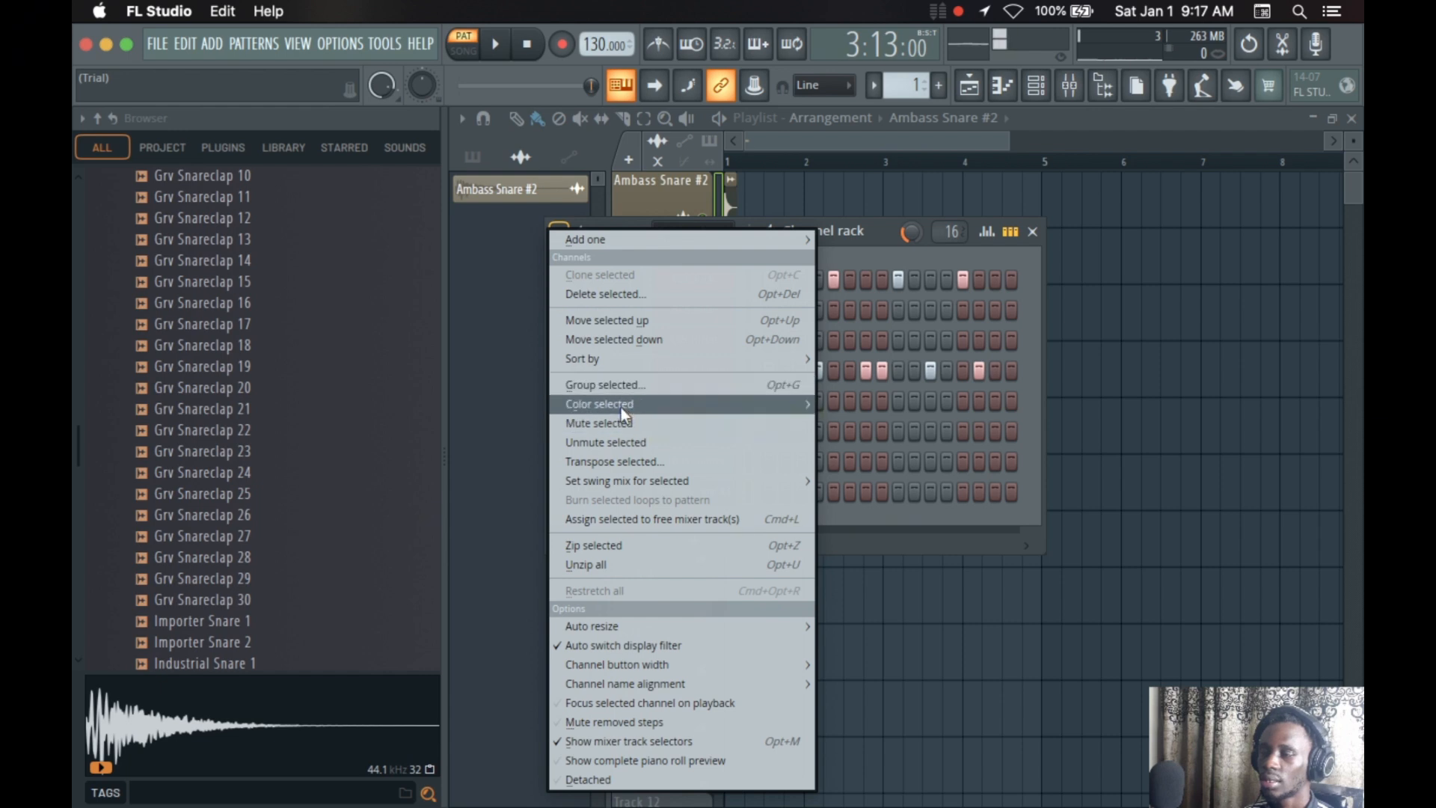
mouse_move(621, 405)
left_click(843, 404)
left_click(847, 406)
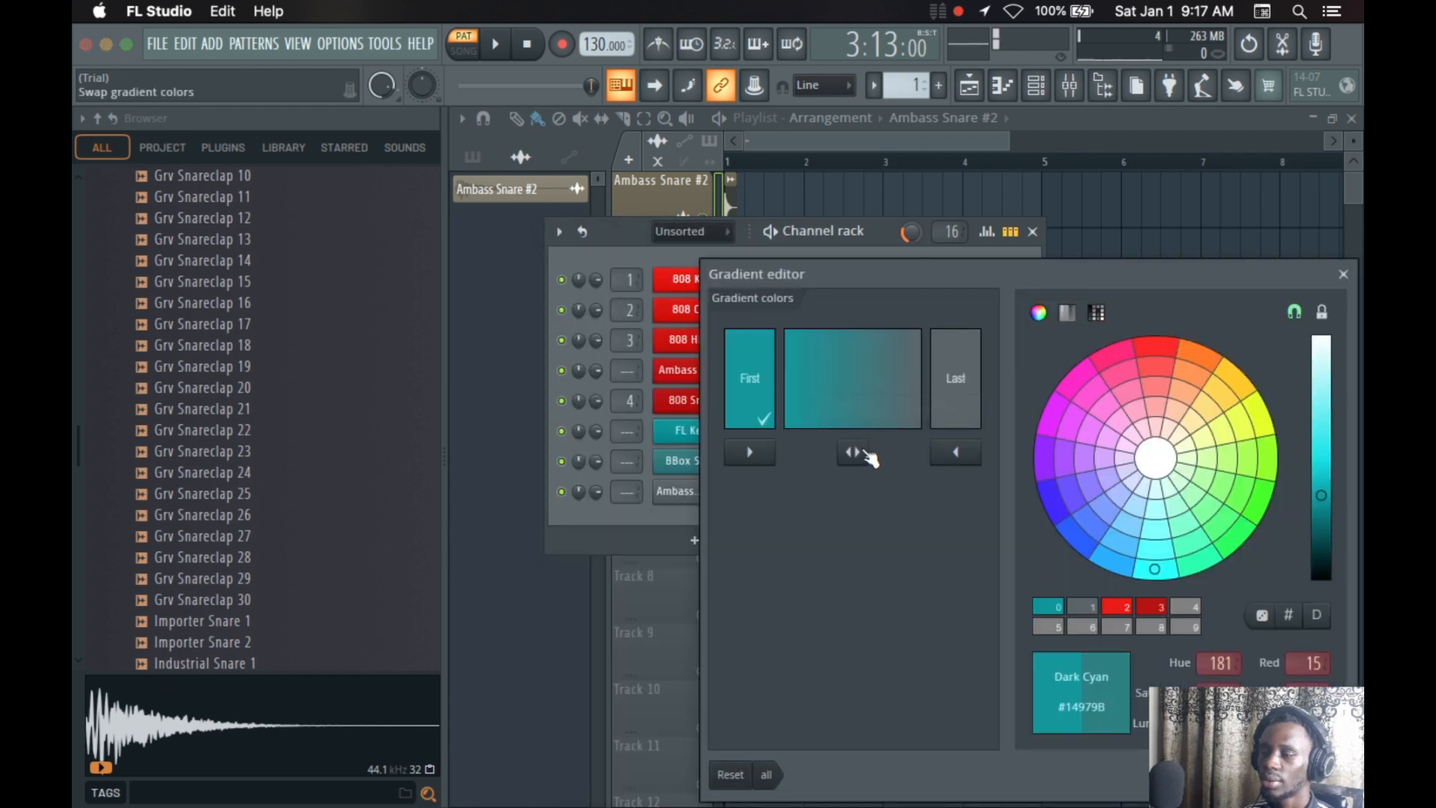
left_click(1047, 606)
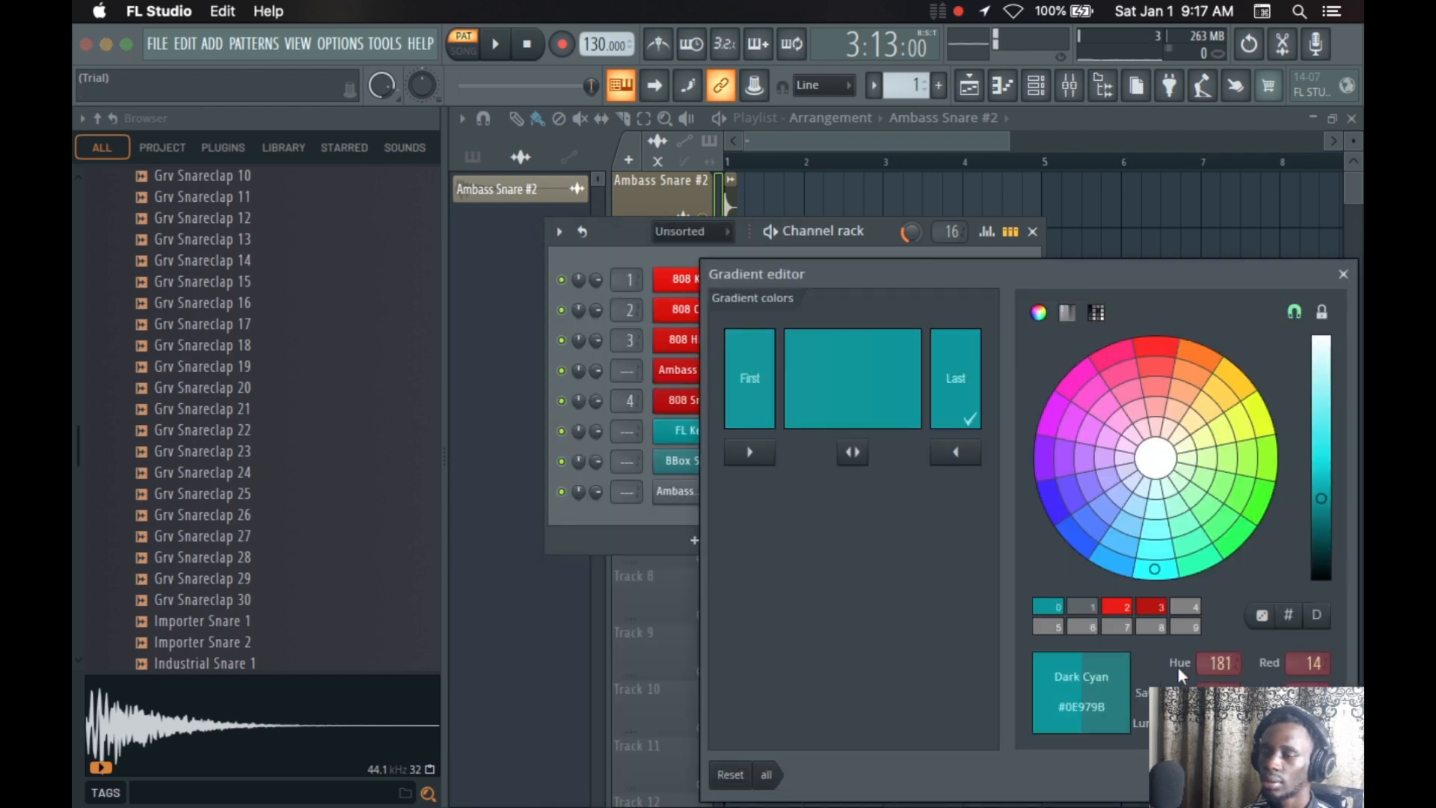
left_click(1344, 274)
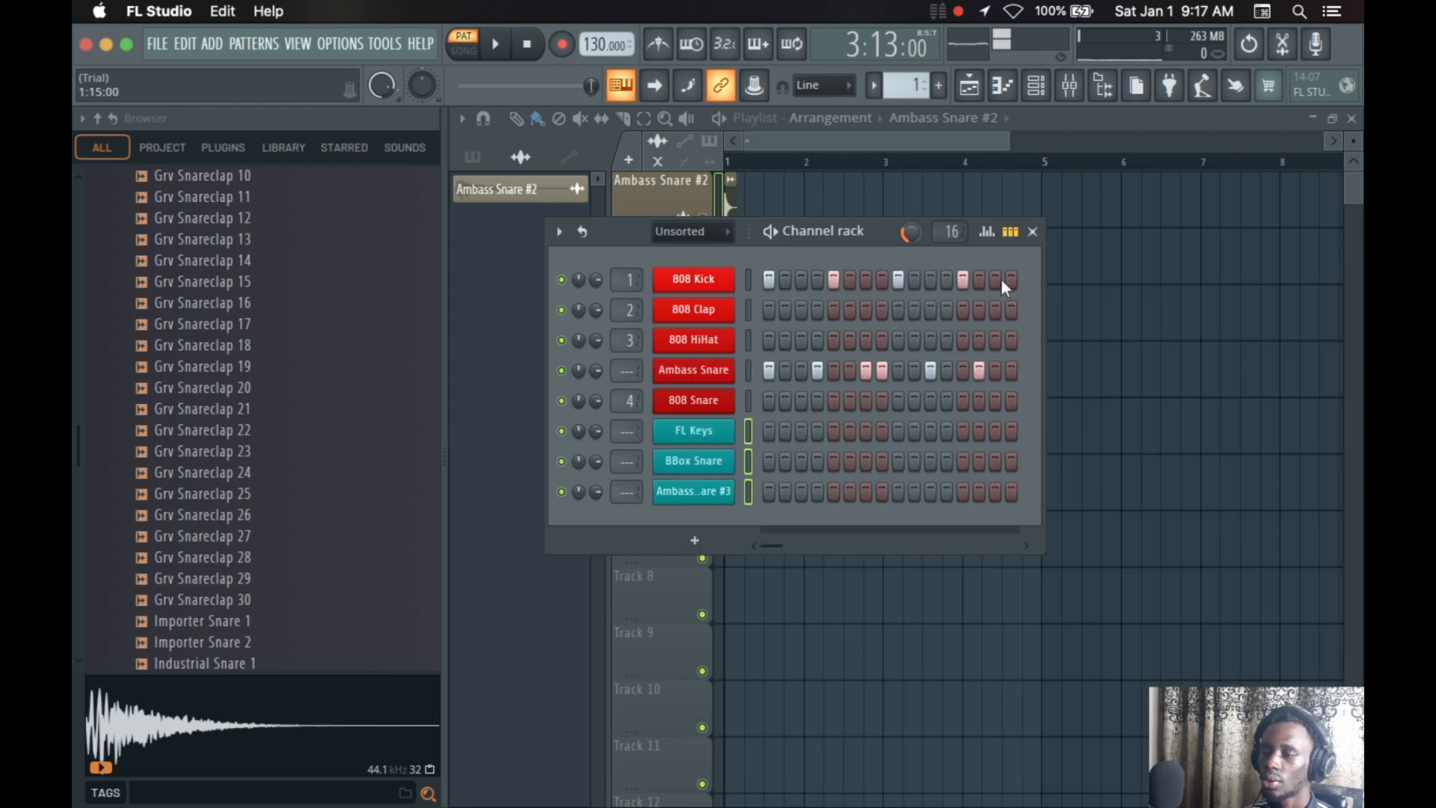
Close and reopen the channel rack, and view the 808 Kick channel's options without choosing any
left_click(1035, 234)
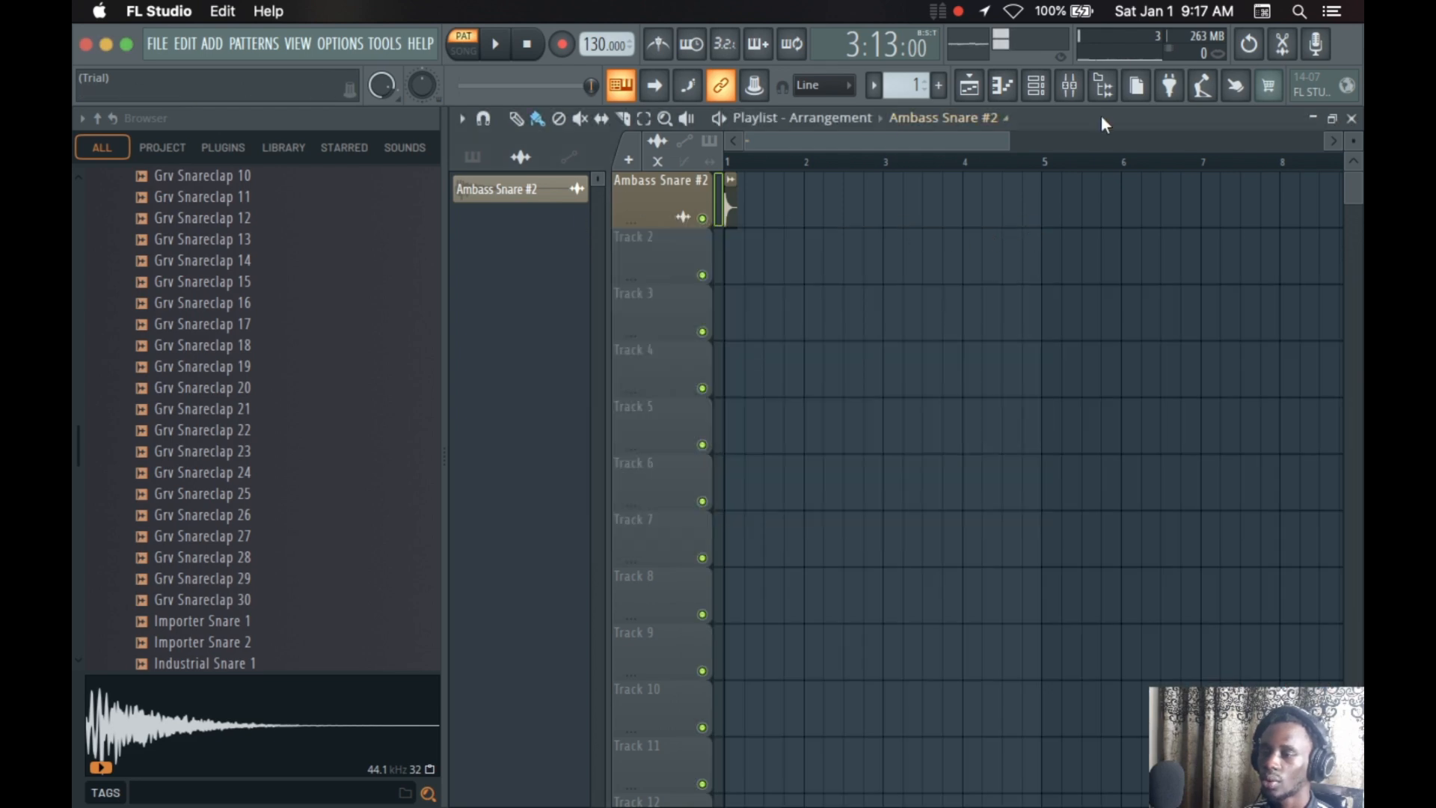
left_click(1036, 86)
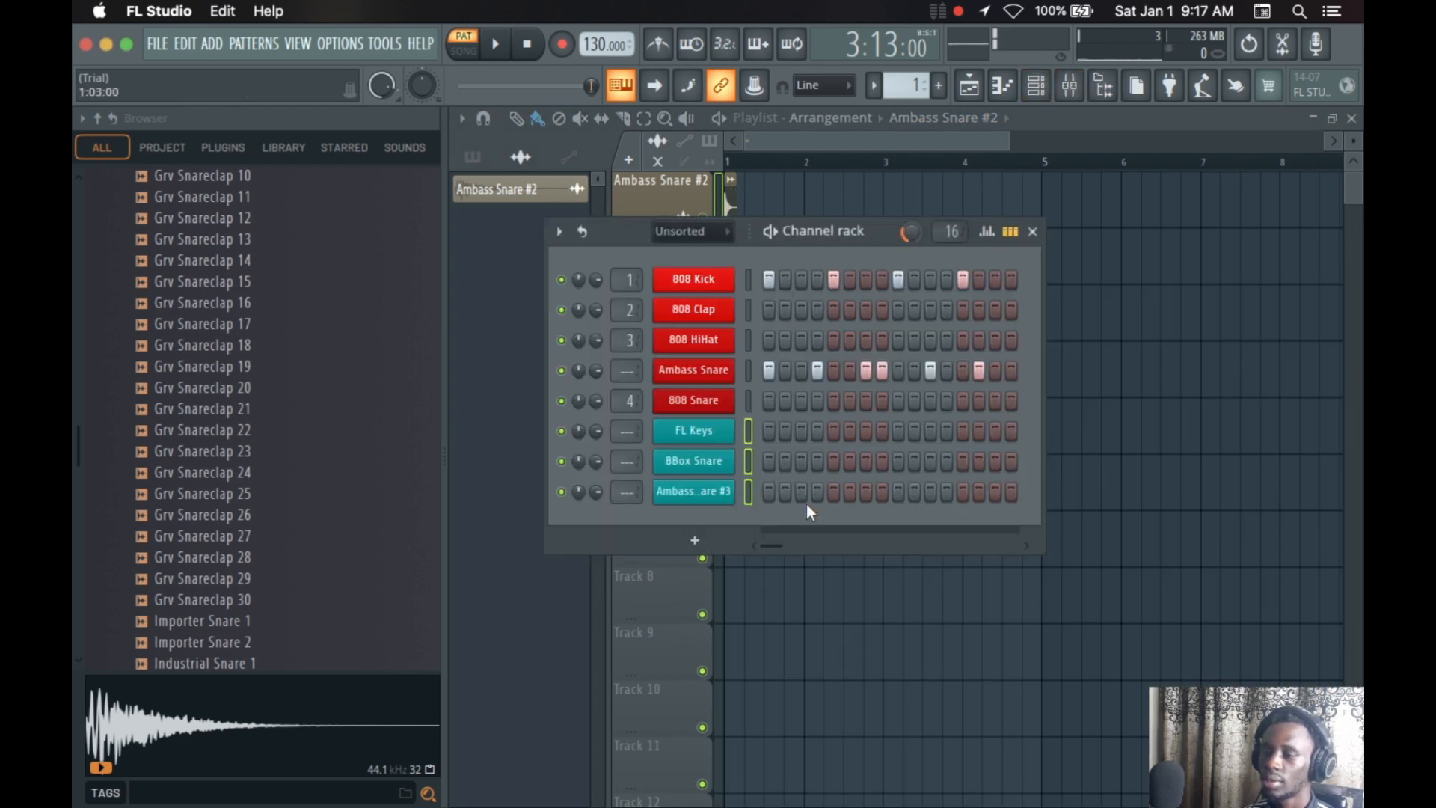
right_click(700, 283)
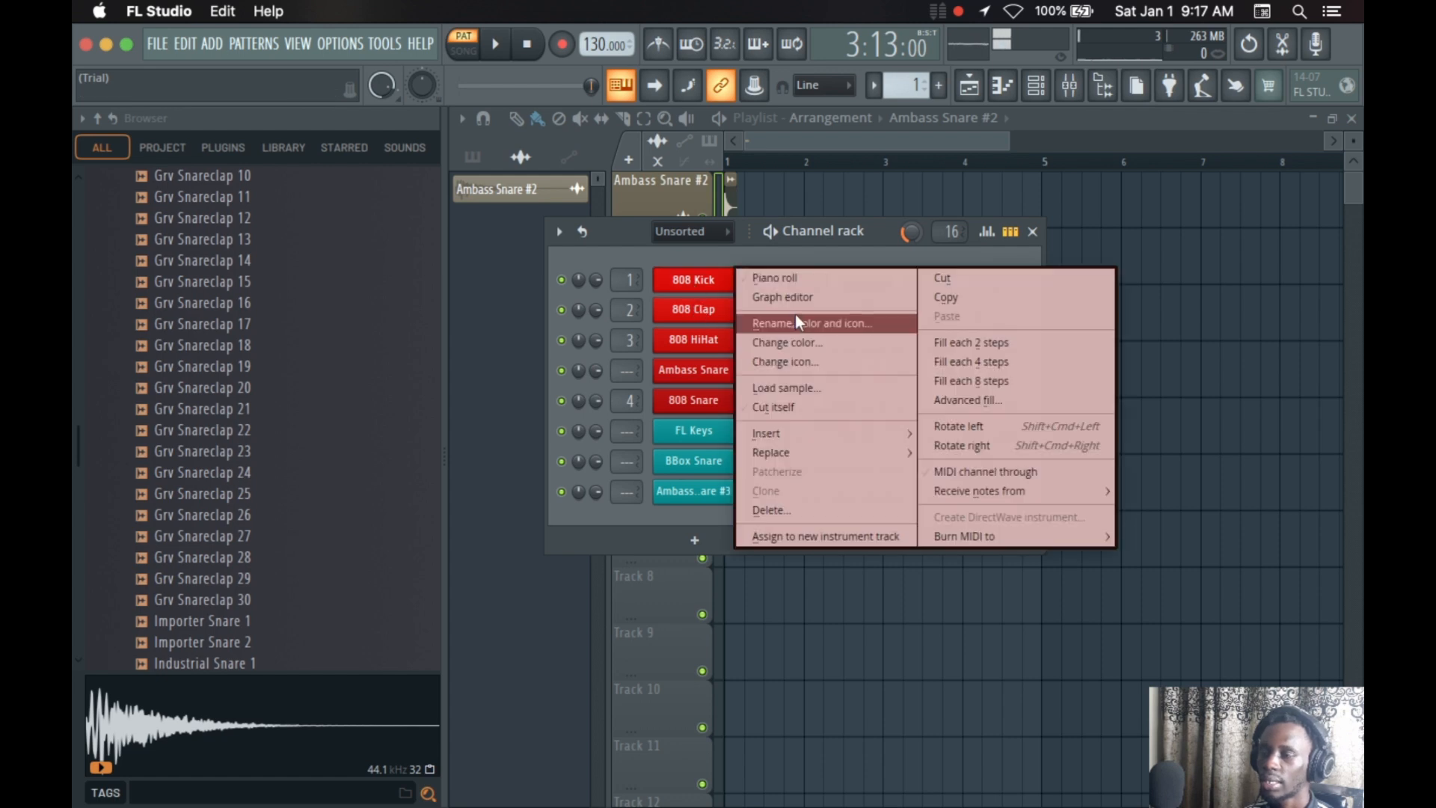
left_click(696, 402)
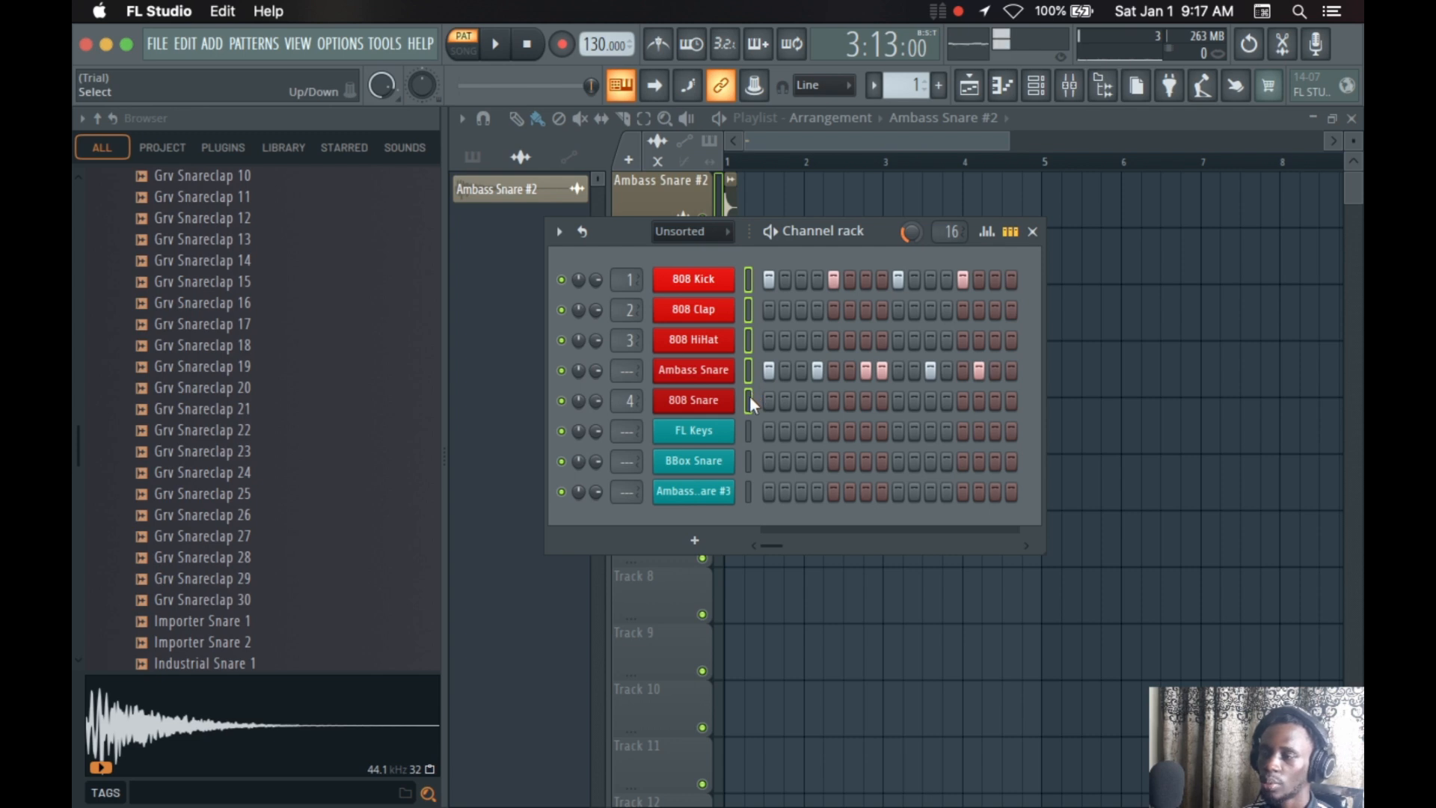
Detach the channel rack window and move it so that it partly covers the browser
left_click(561, 231)
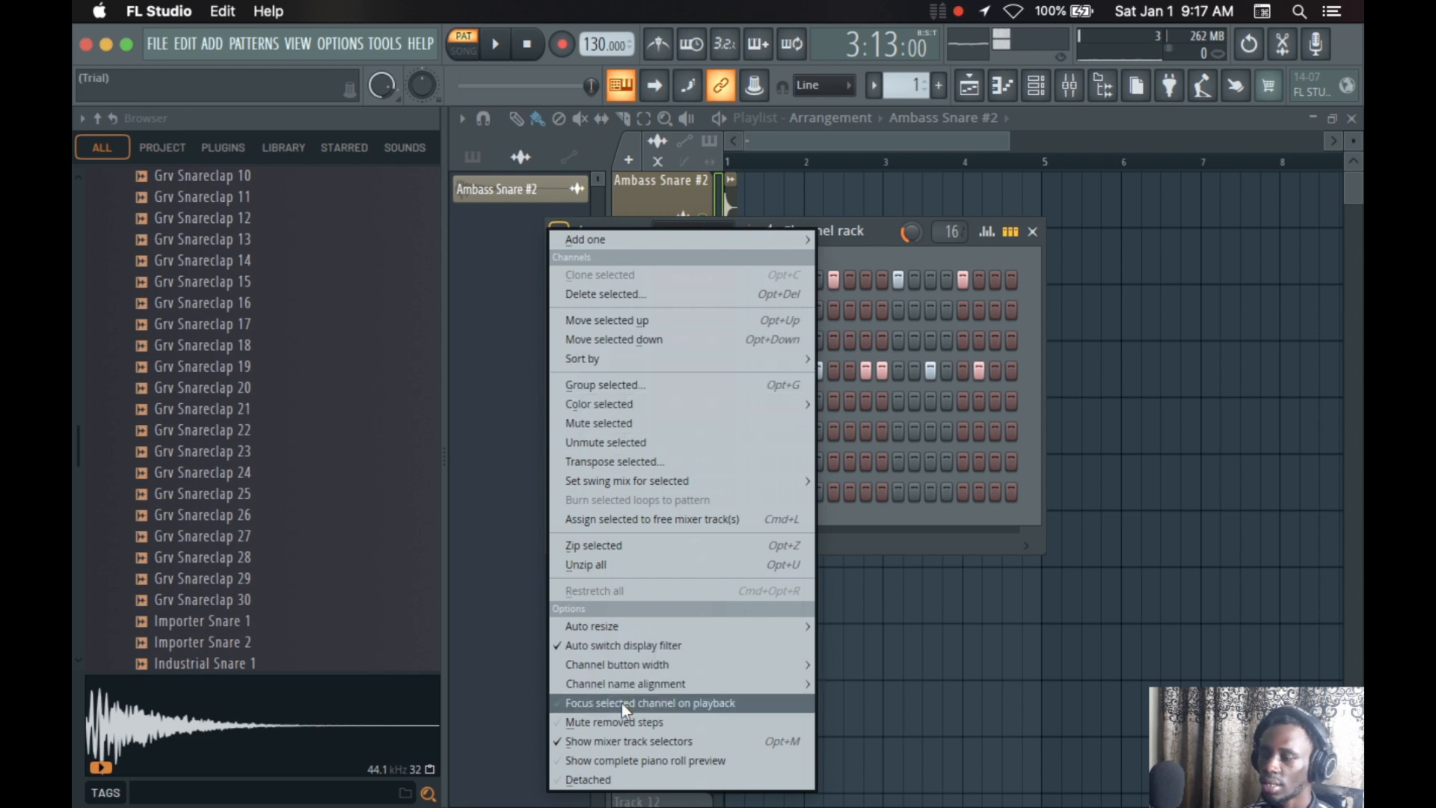
left_click(585, 780)
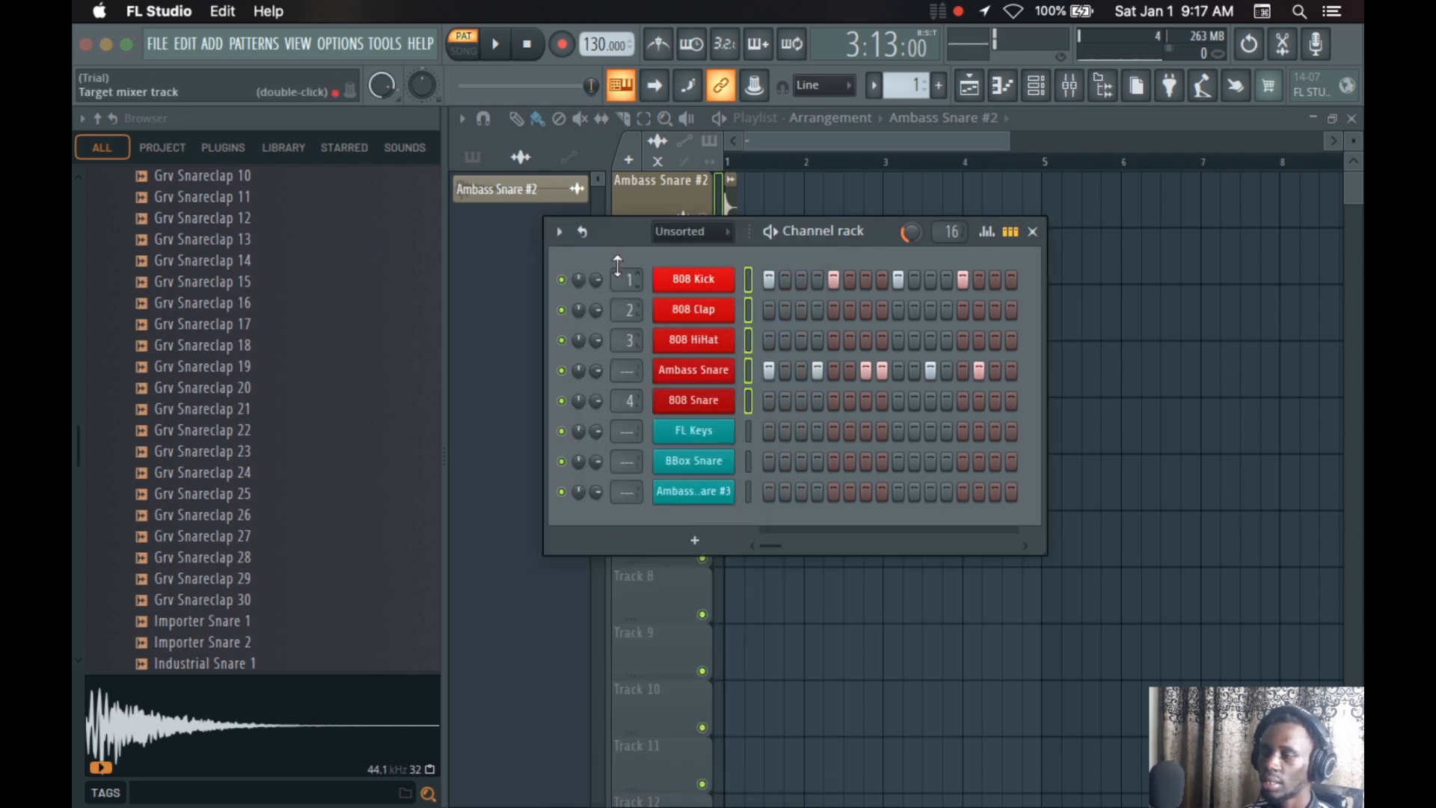
left_click_drag(618, 237, 513, 145)
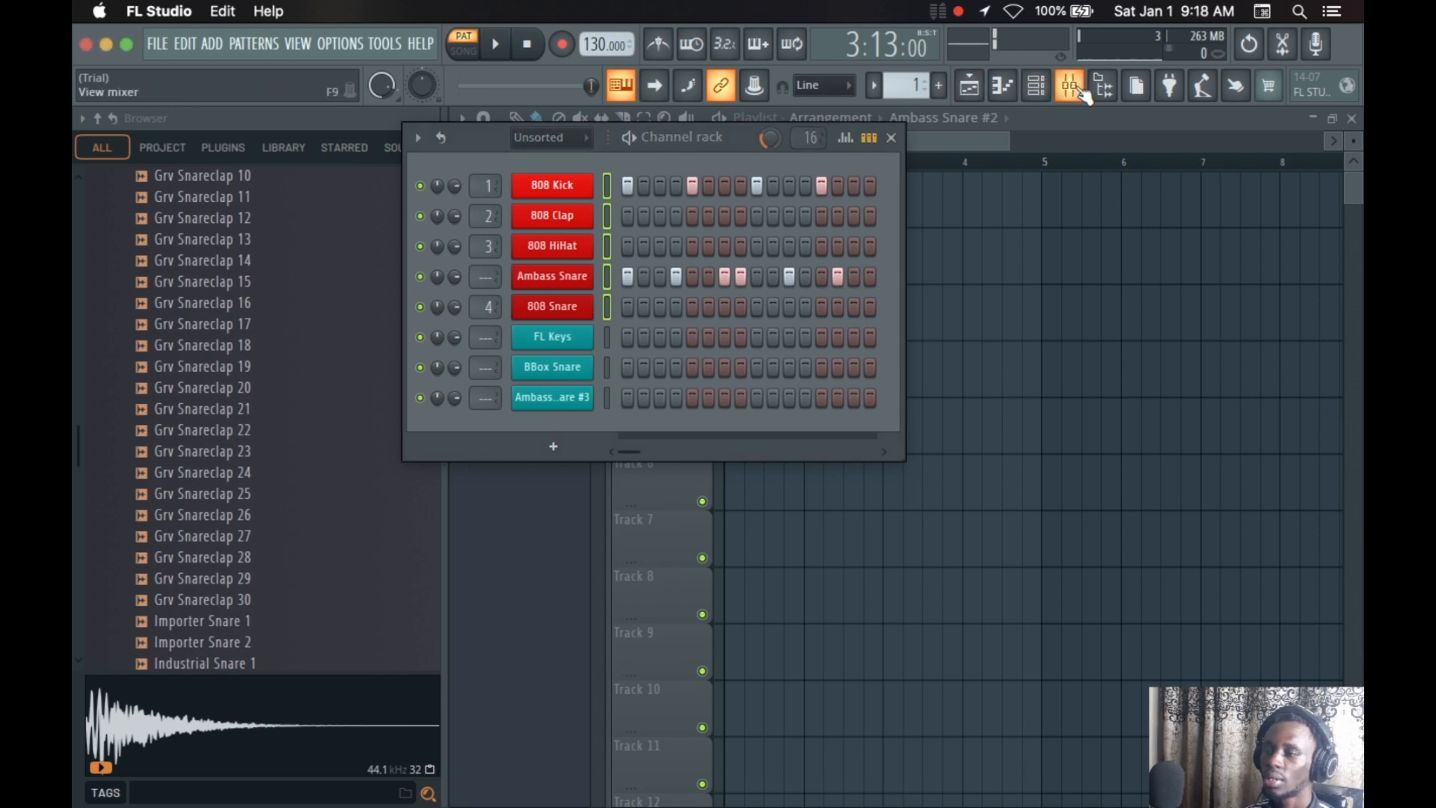
Show and hide the mixer, and open and close the project and plugin picker
left_click(1070, 85)
left_click(1070, 85)
left_click(1103, 85)
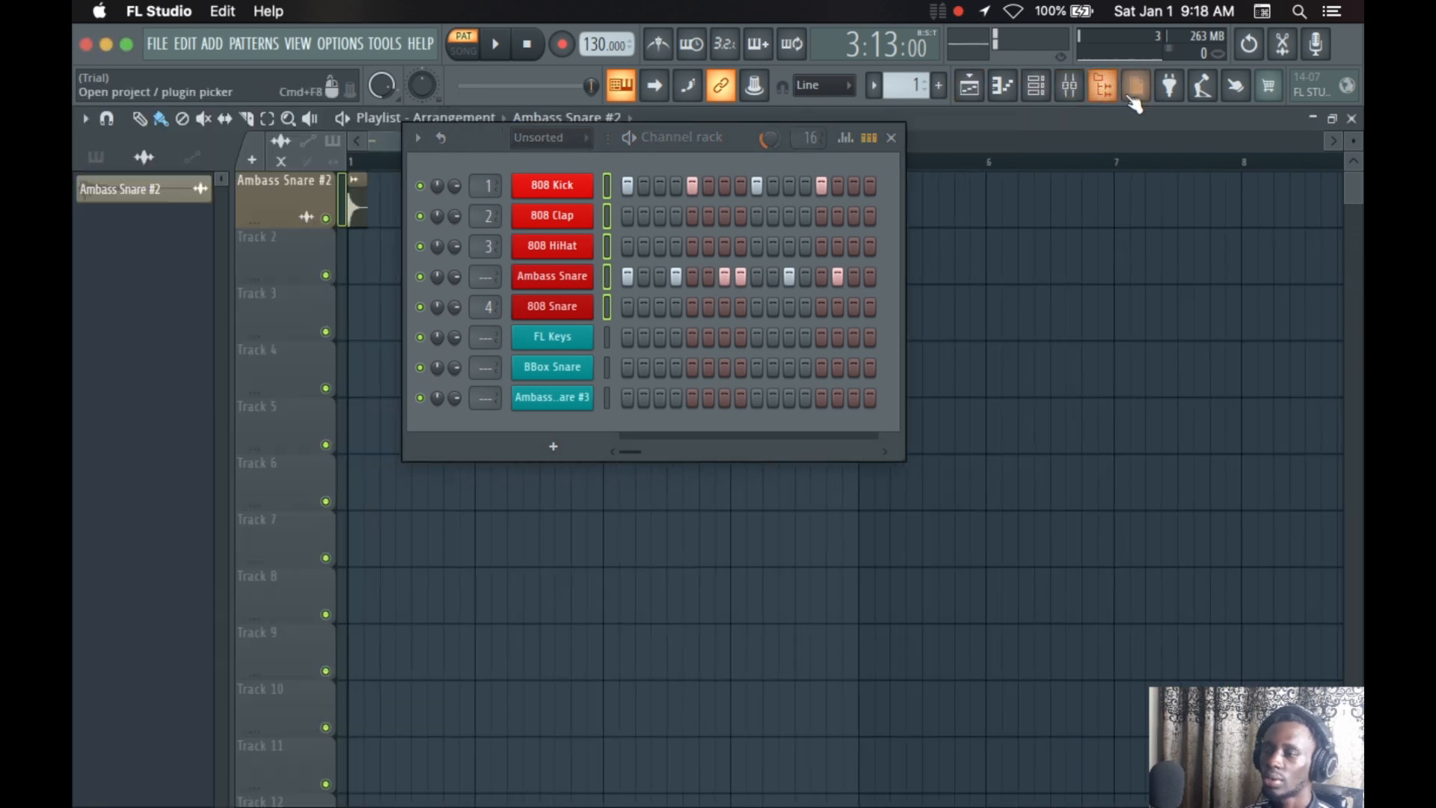
left_click(1103, 85)
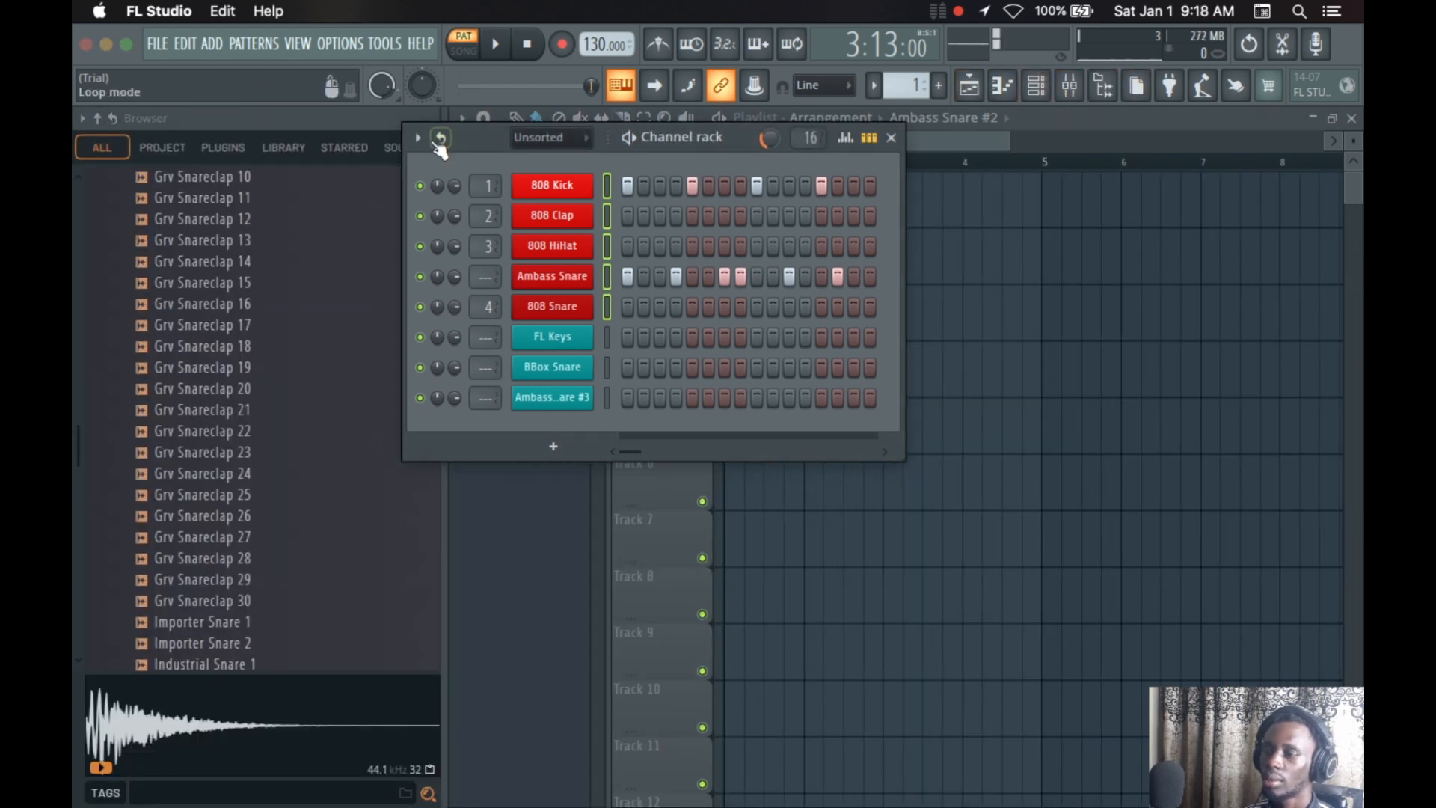
Turn off the channel rack's detached mode
left_click(418, 137)
left_click(474, 694)
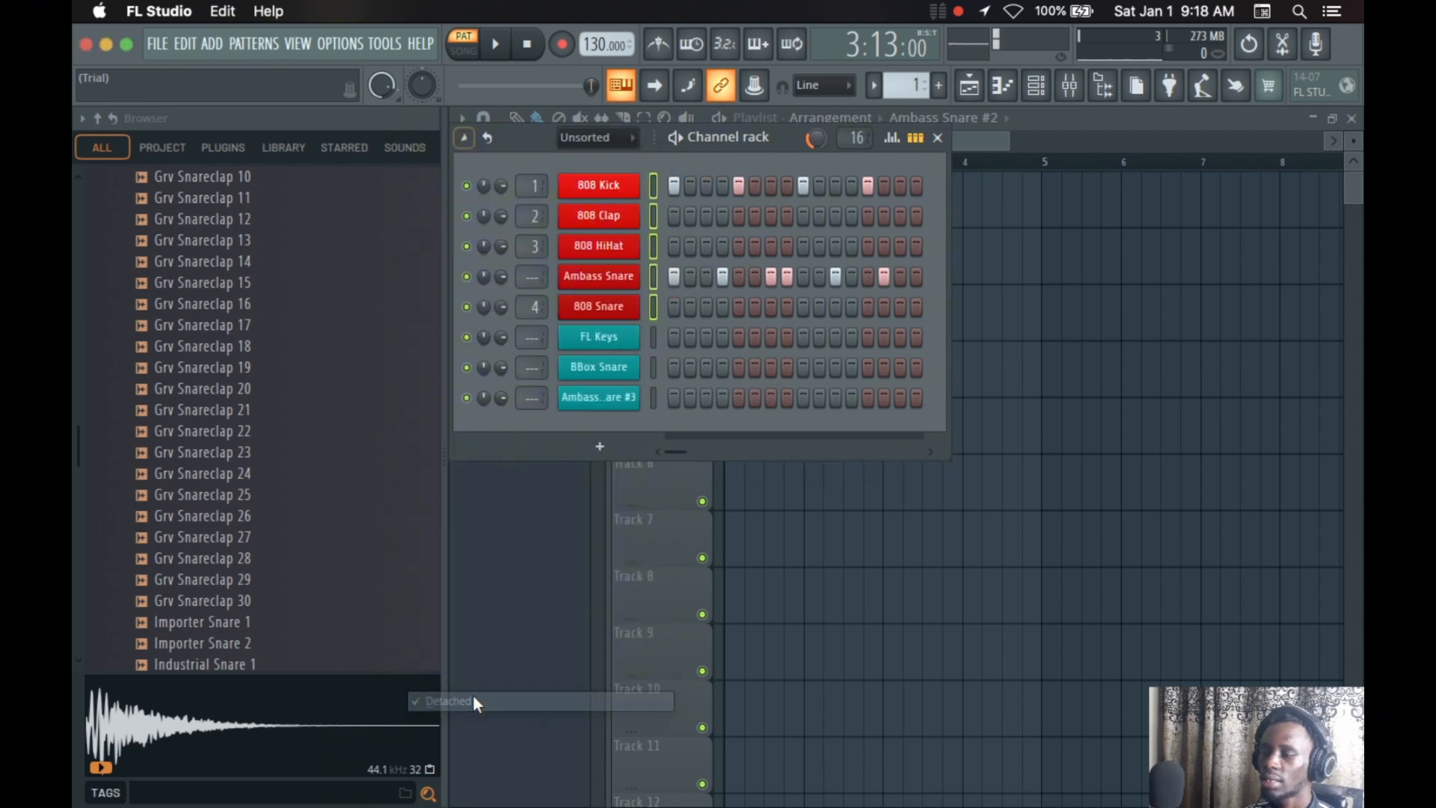
Show the mixer and toggle the mixer, browser and playlist to examine how they overlap the attached channel rack
left_click(1070, 85)
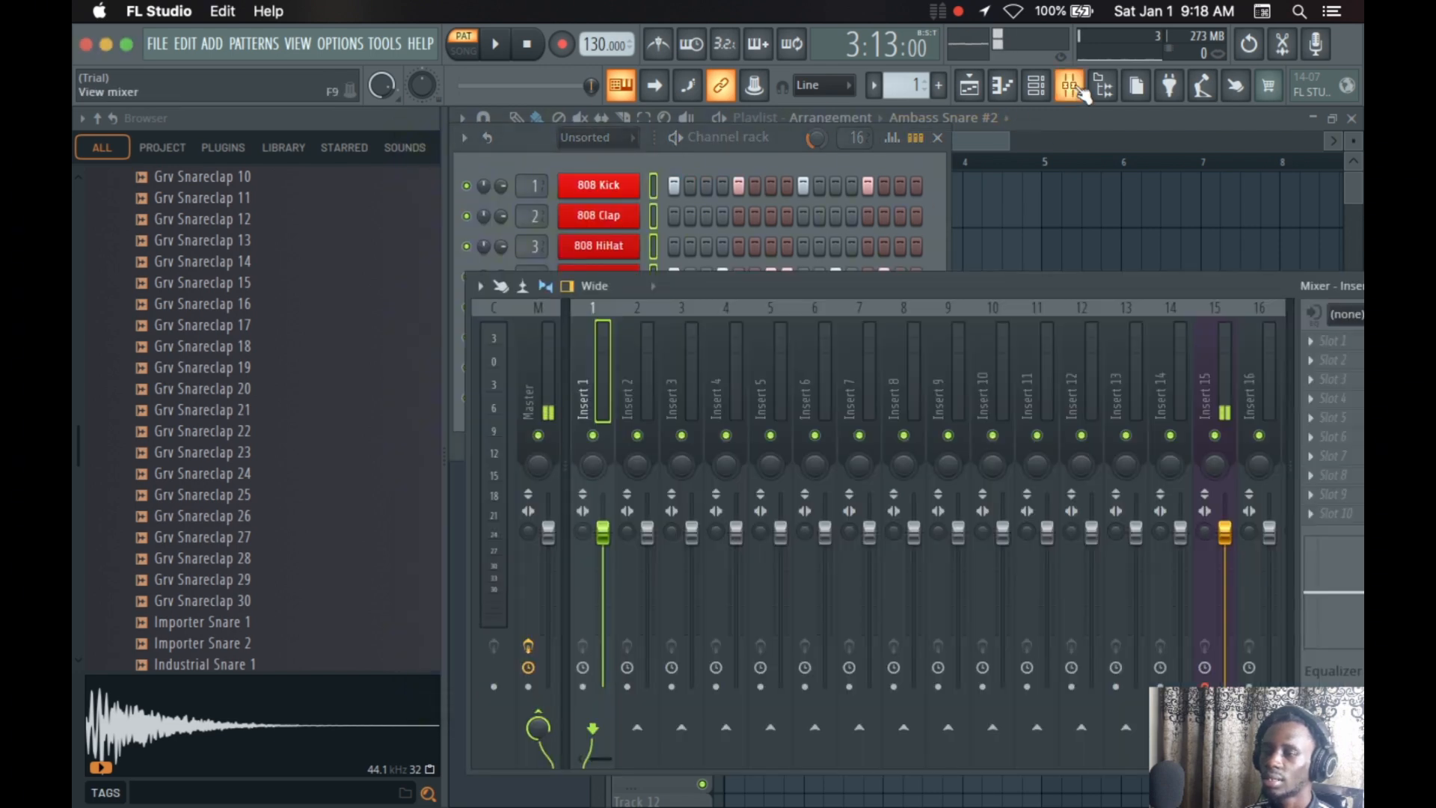
left_click(1081, 91)
left_click(1082, 91)
left_click(1082, 91)
left_click(1082, 90)
left_click(1082, 91)
left_click(1081, 91)
left_click(1104, 90)
left_click(1104, 90)
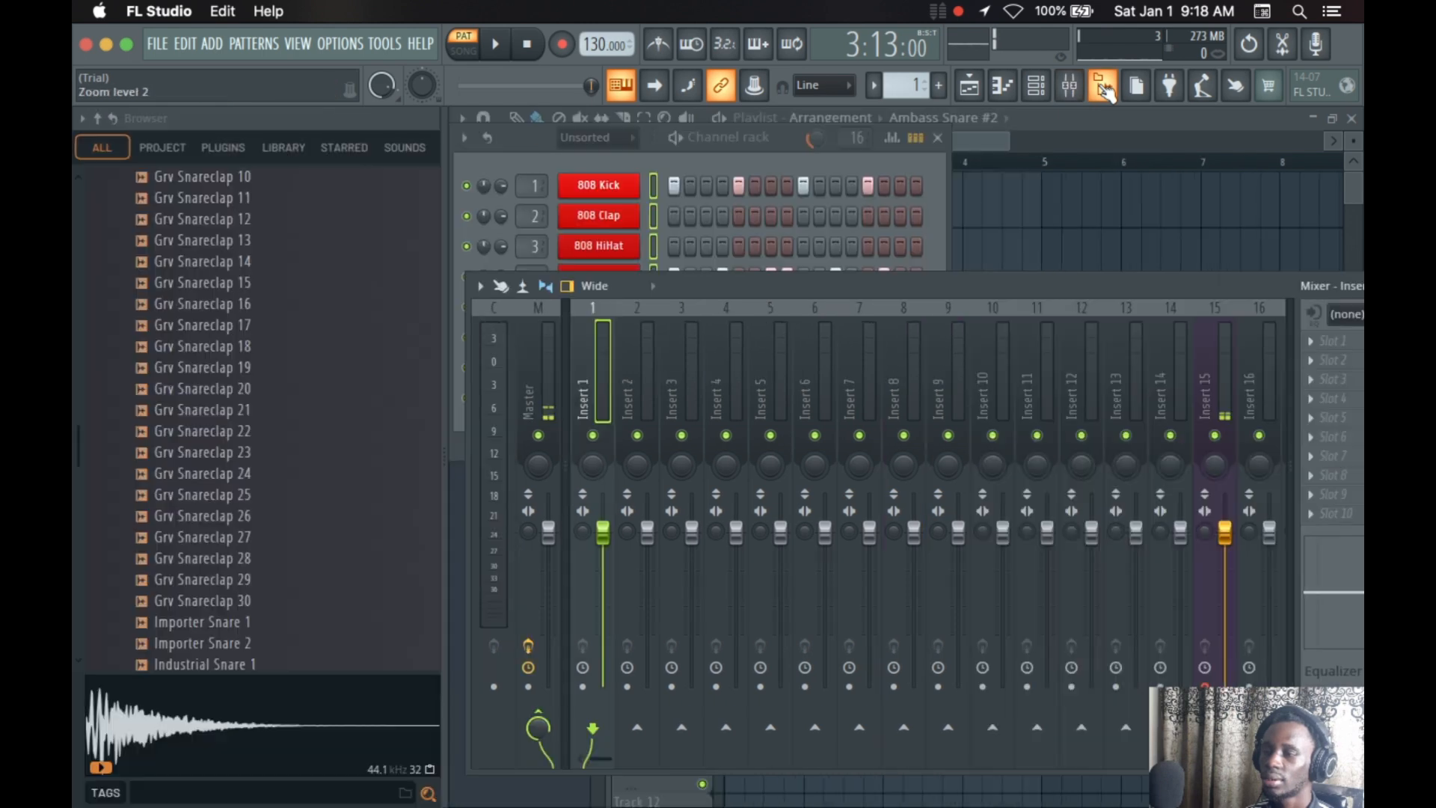
left_click(974, 92)
left_click(977, 93)
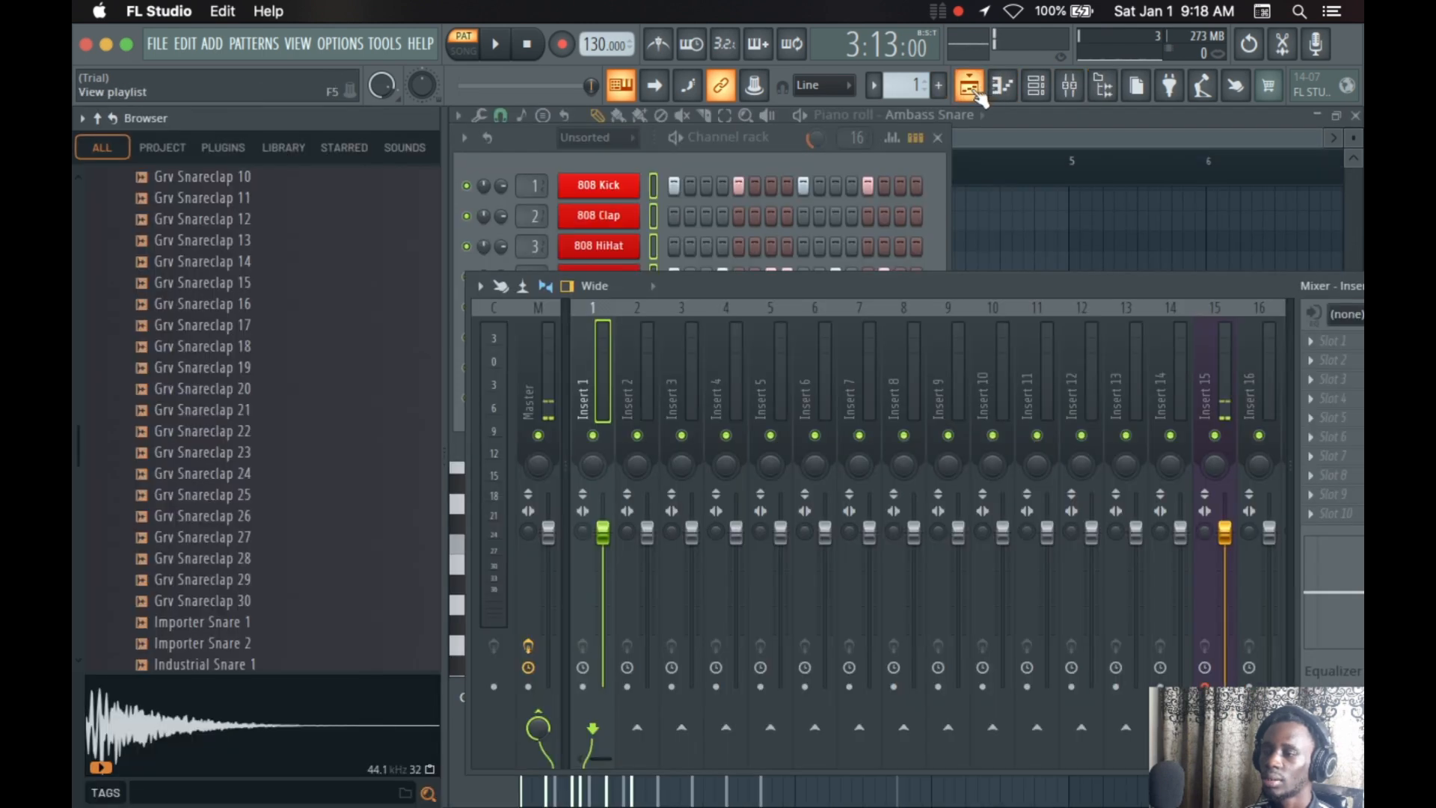
Detach the channel rack and toggle the browser, playlist and piano roll behind it, leaving the piano roll open
left_click(464, 138)
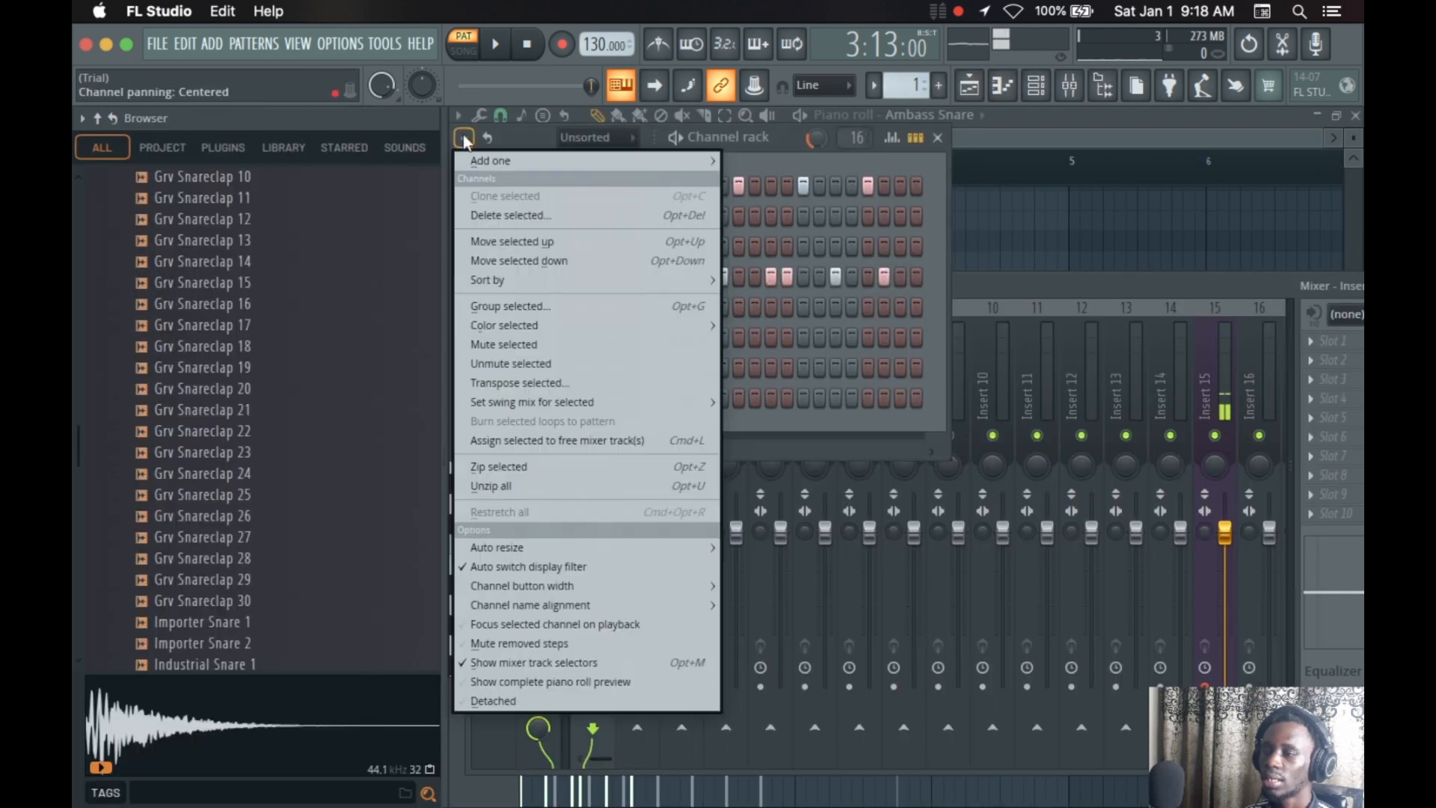
left_click(550, 702)
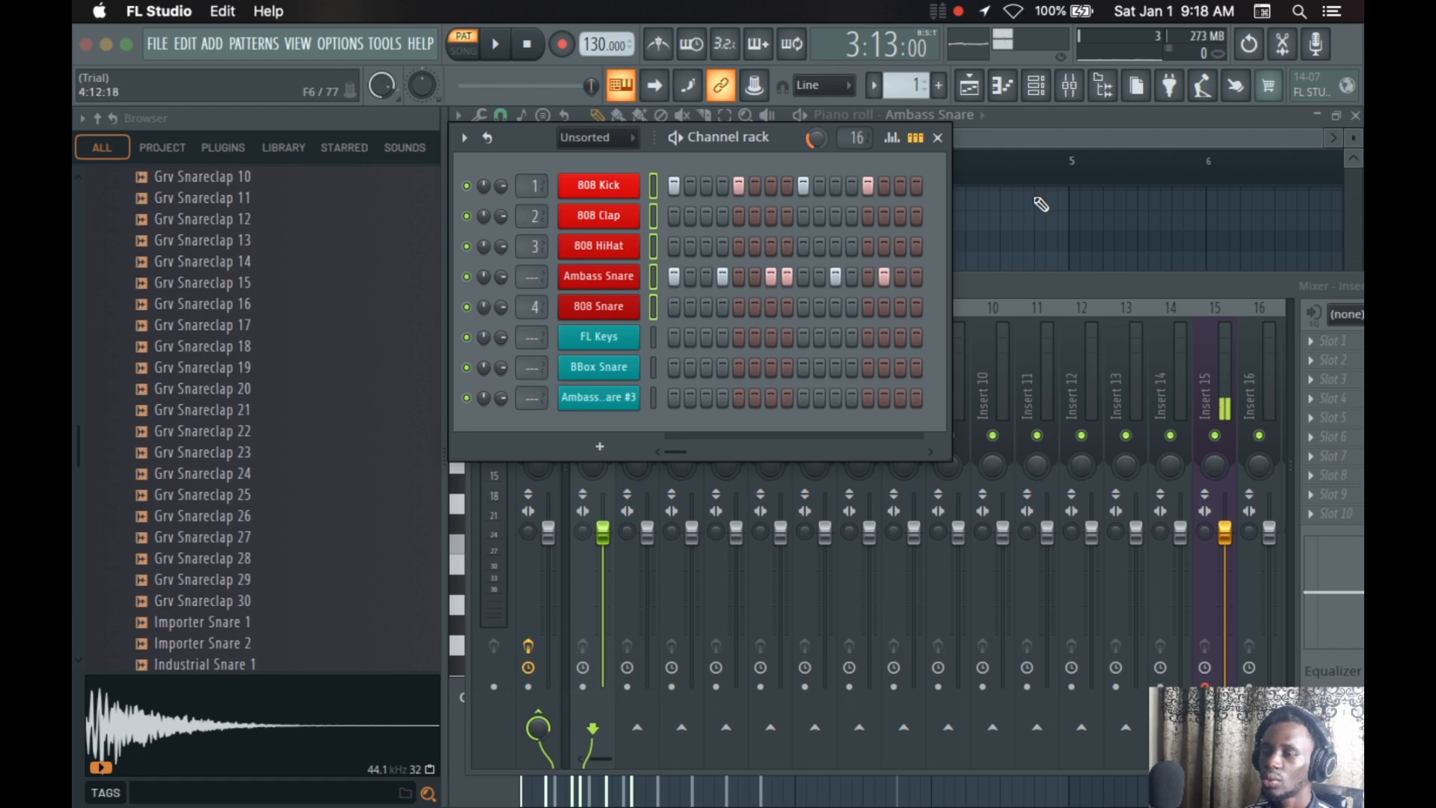
left_click(1096, 88)
left_click(1096, 90)
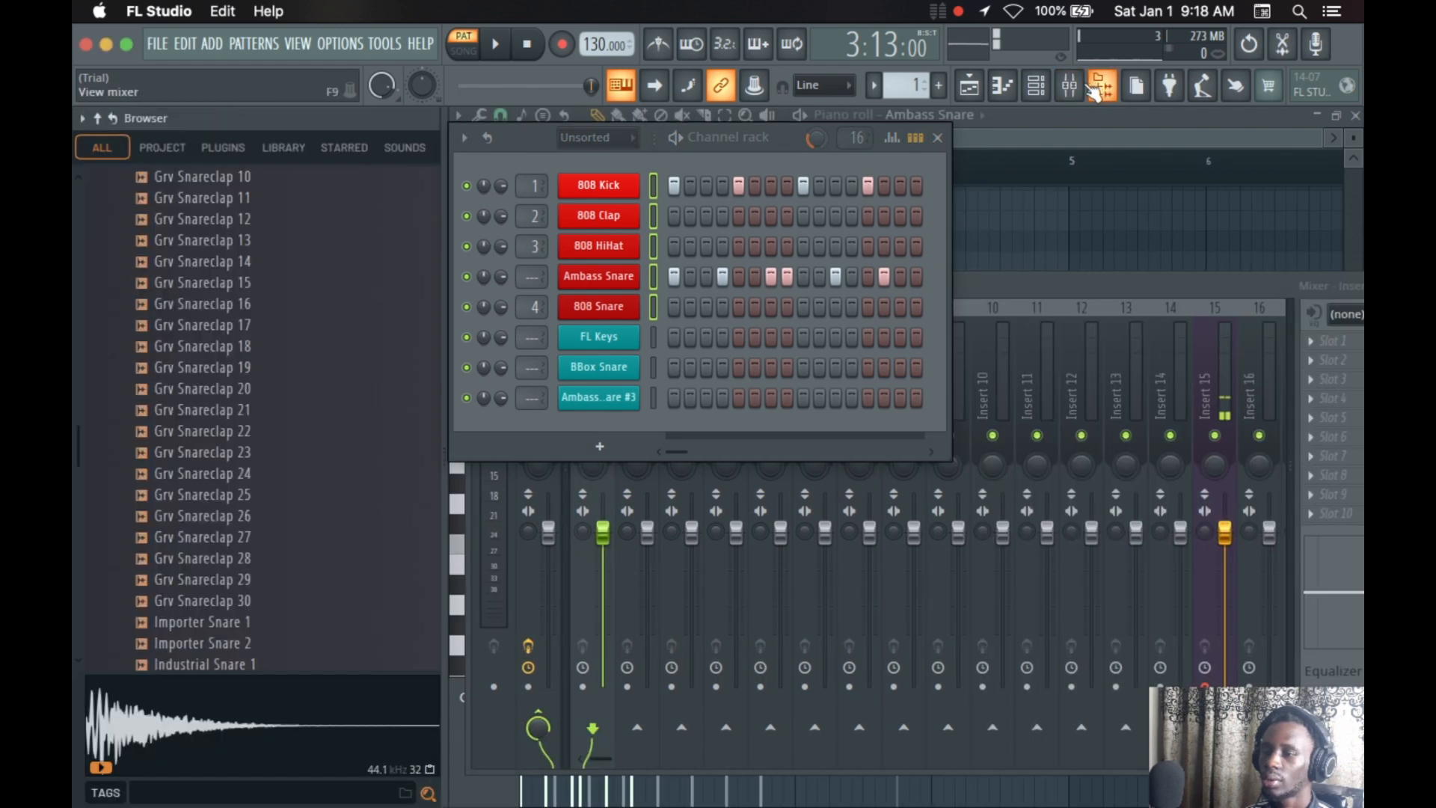
left_click(970, 87)
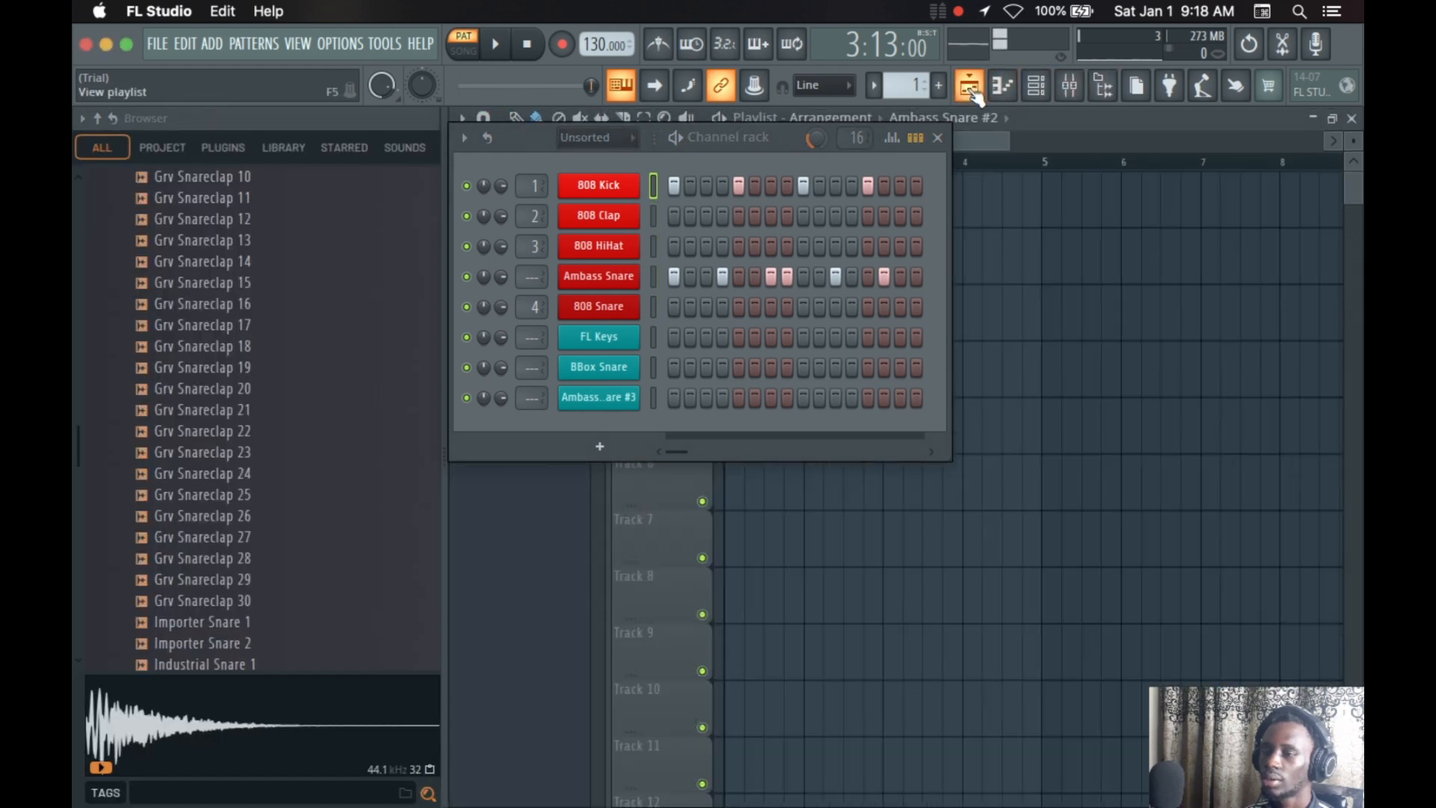
left_click(1003, 87)
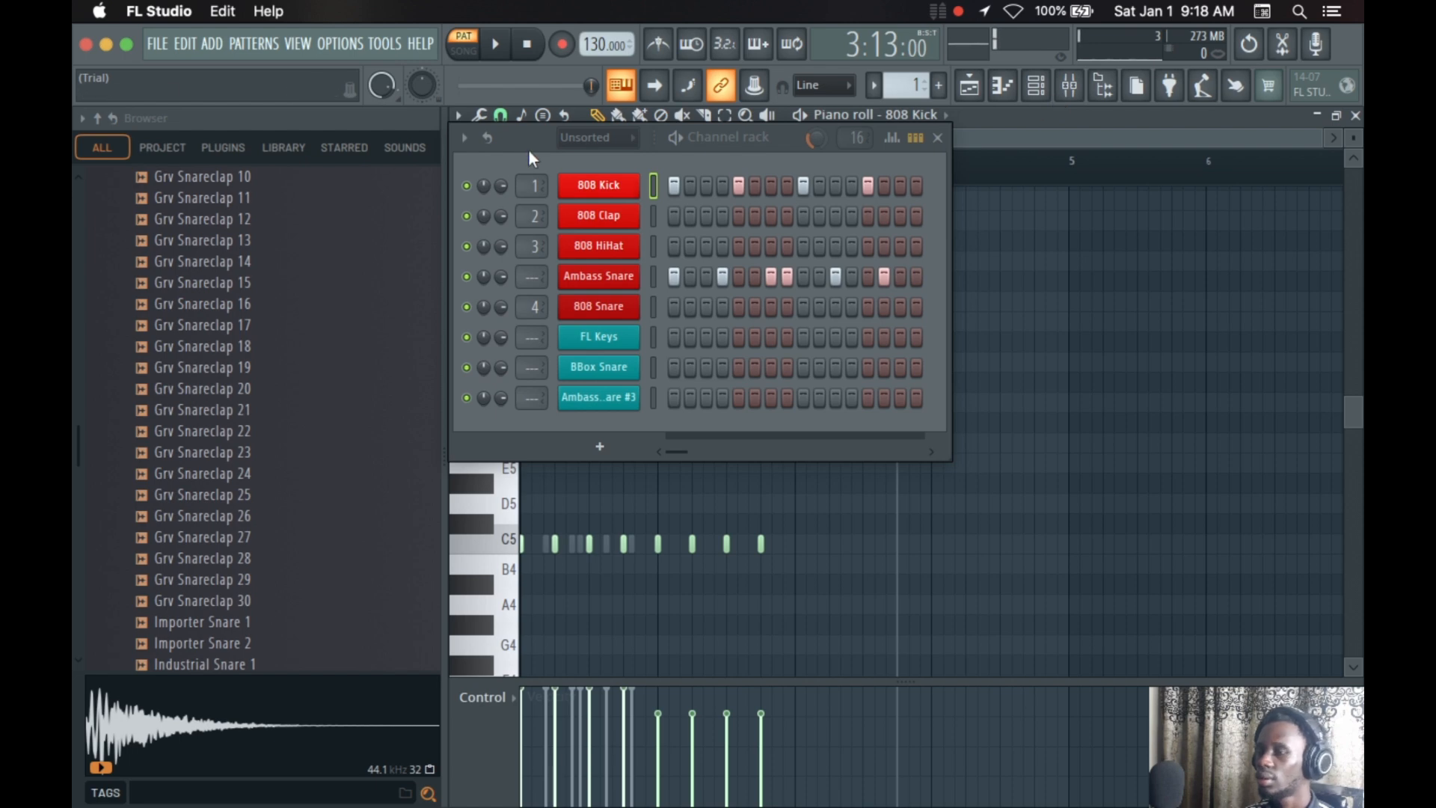
View the channel rack's options without choosing any, and show and hide the mixer
left_click(464, 139)
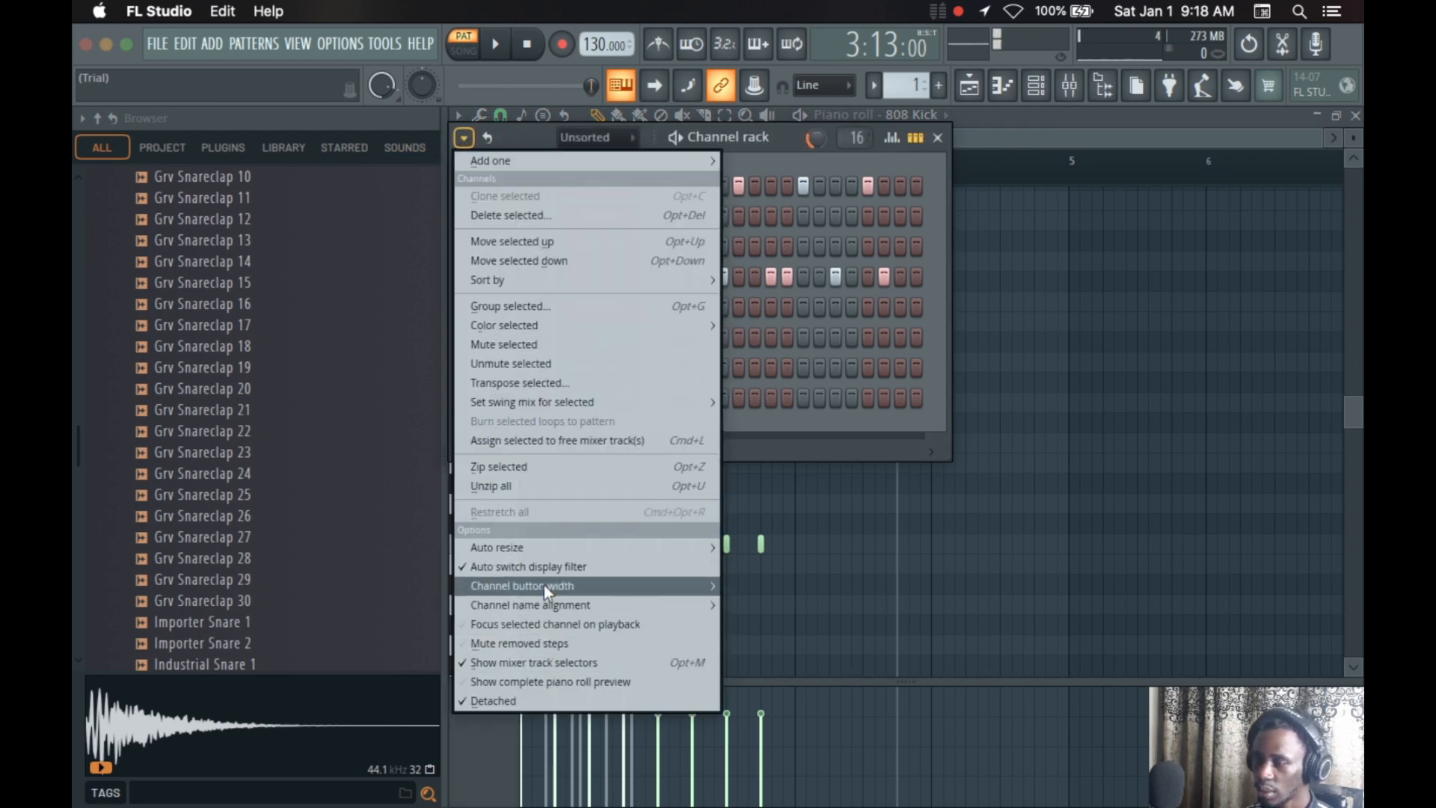
mouse_move(536, 401)
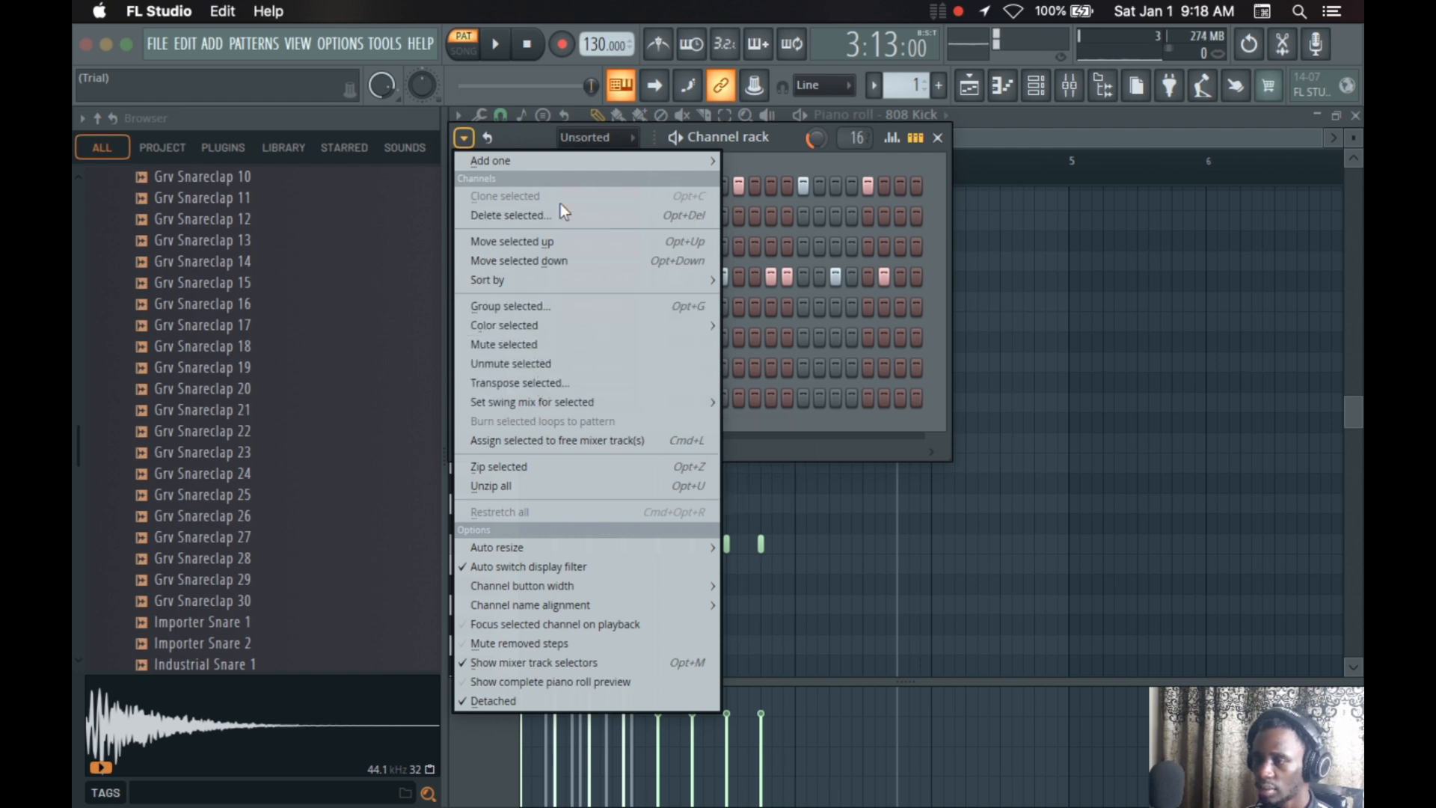
left_click(965, 268)
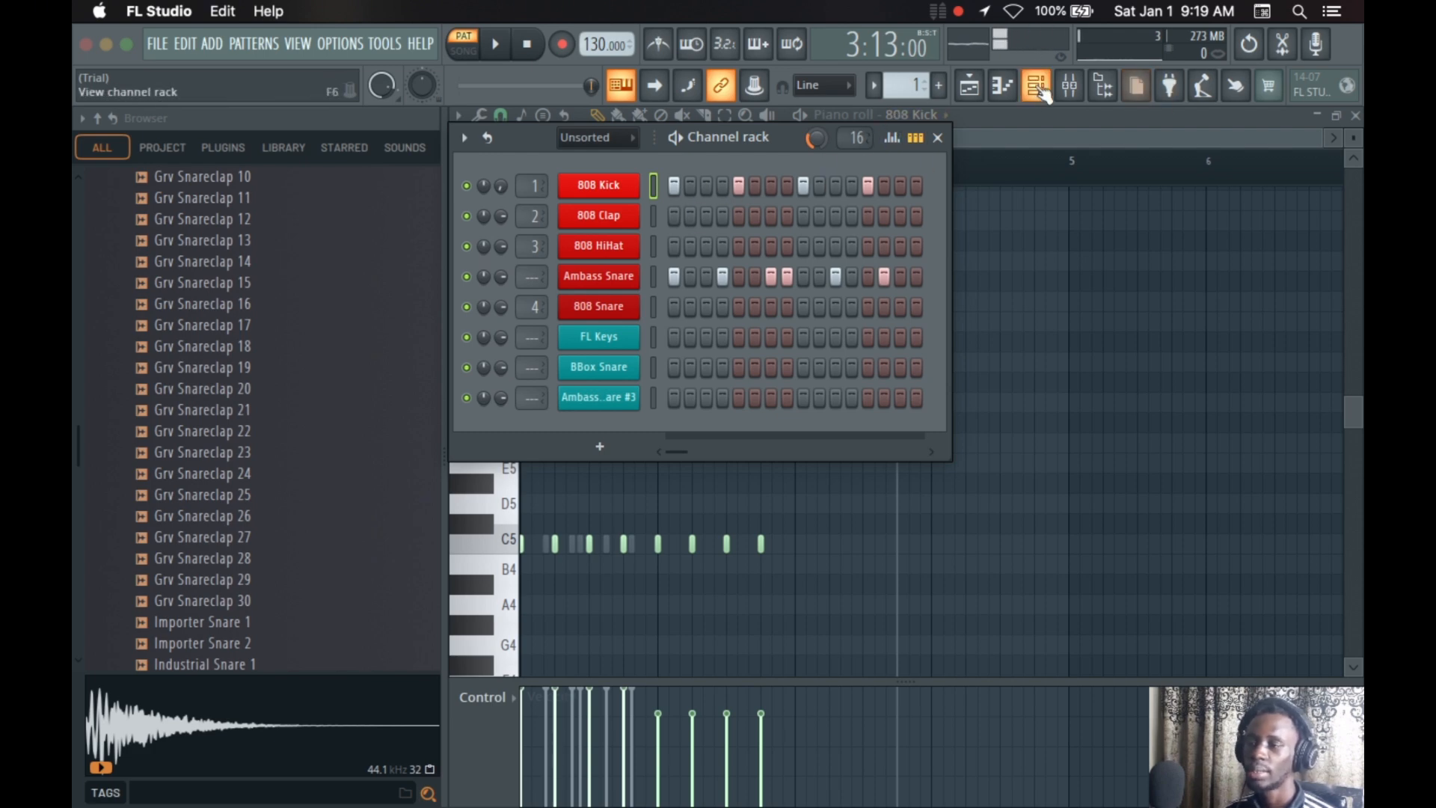
left_click(1070, 87)
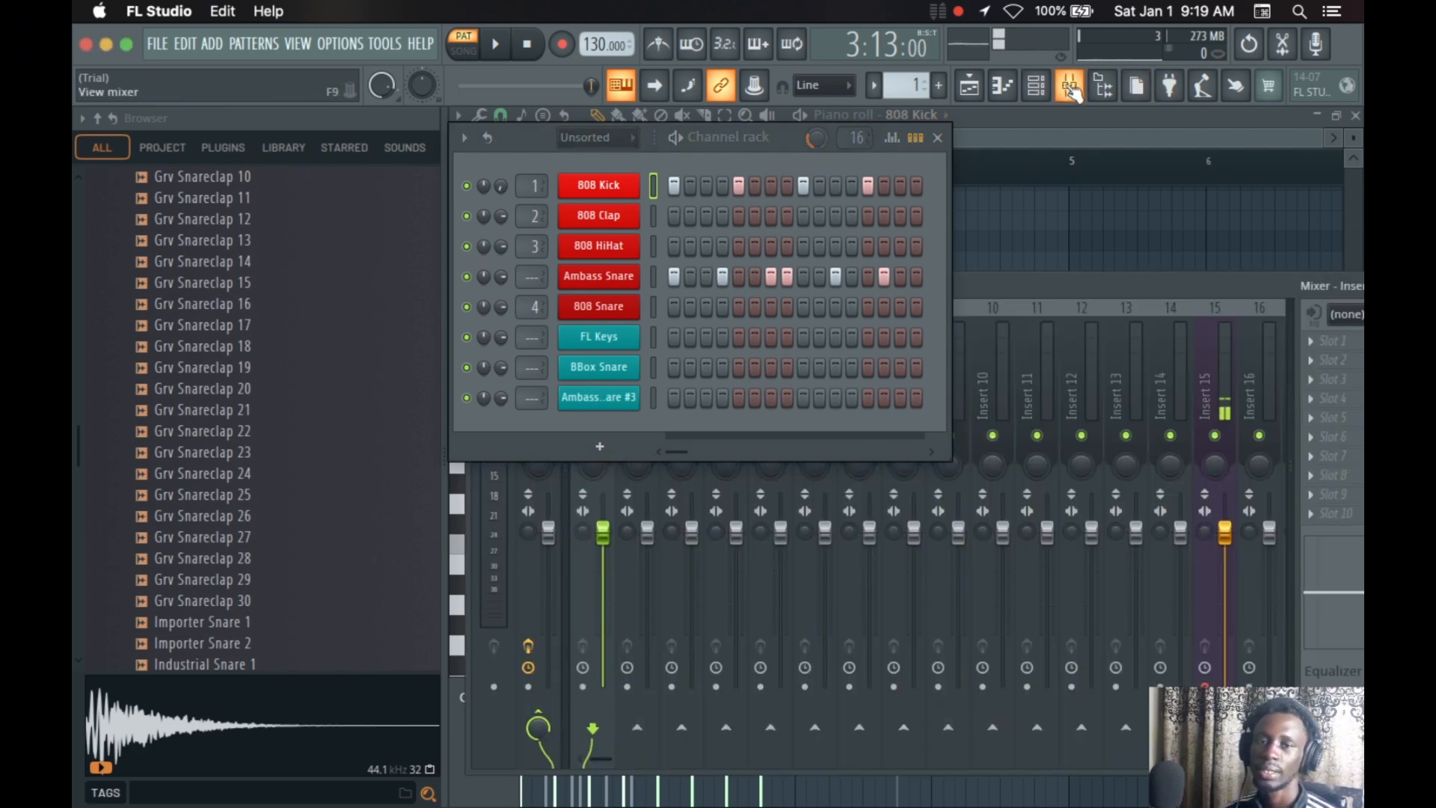
left_click(1070, 87)
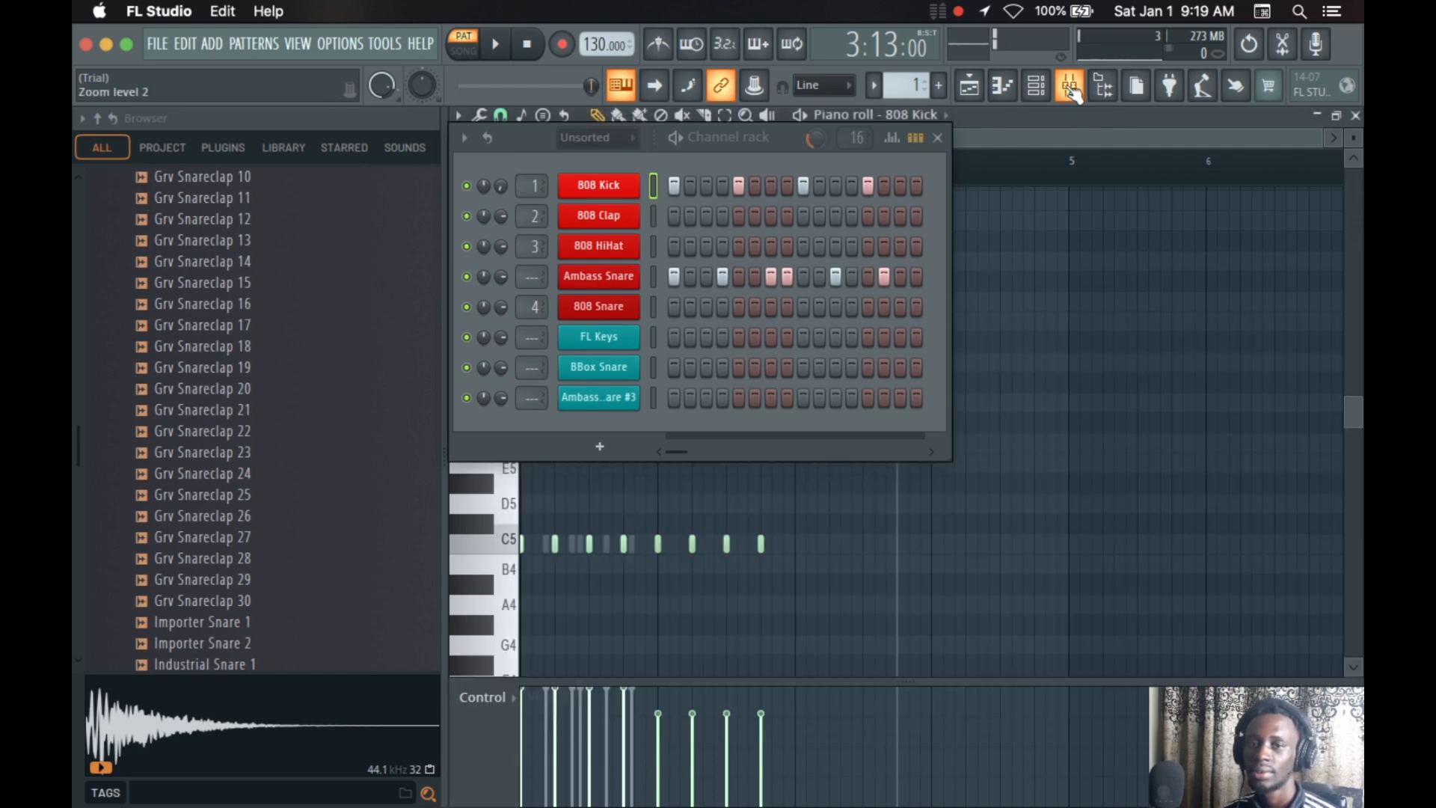
Close and reopen the channel rack, returning the playback position to the start in between
left_click(1039, 88)
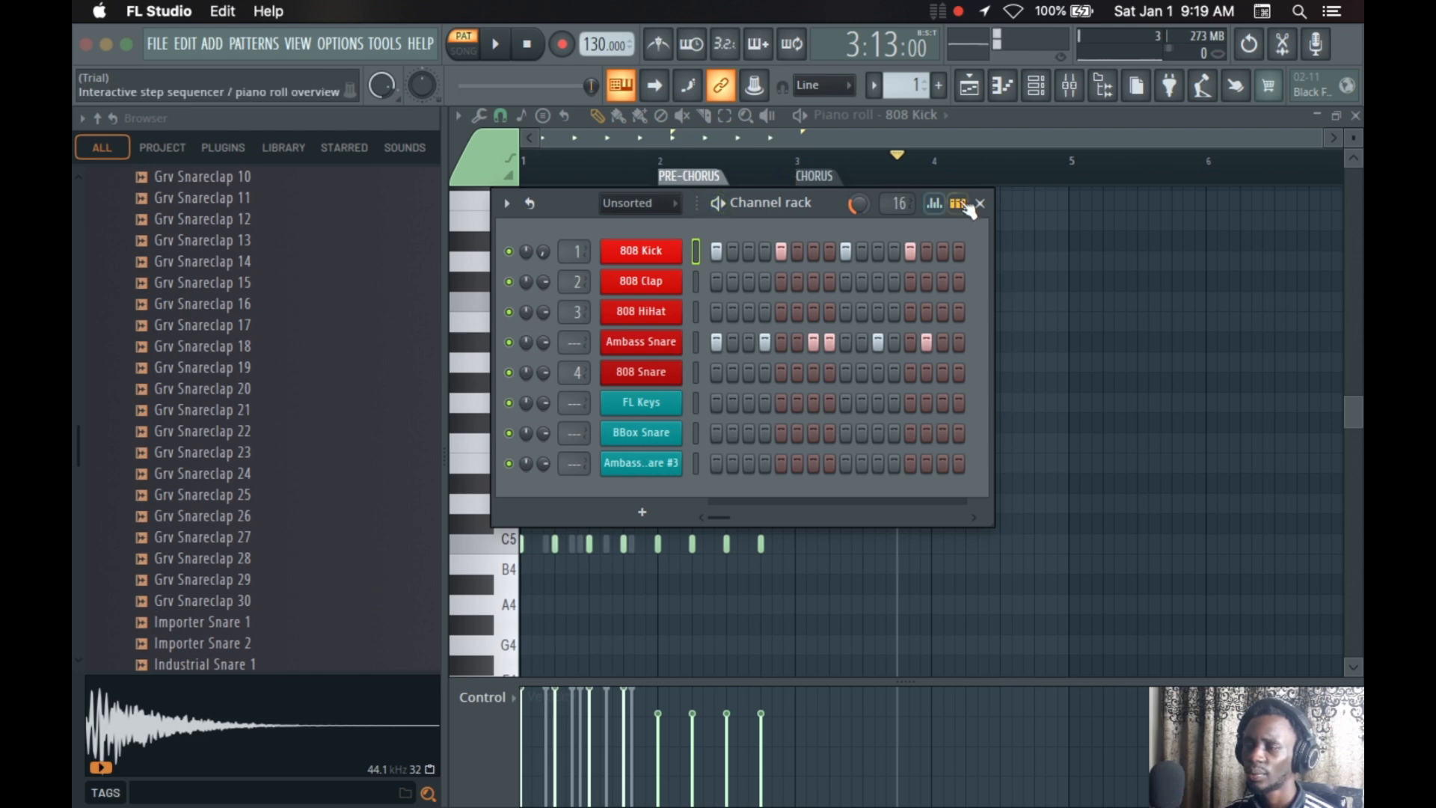
left_click(980, 202)
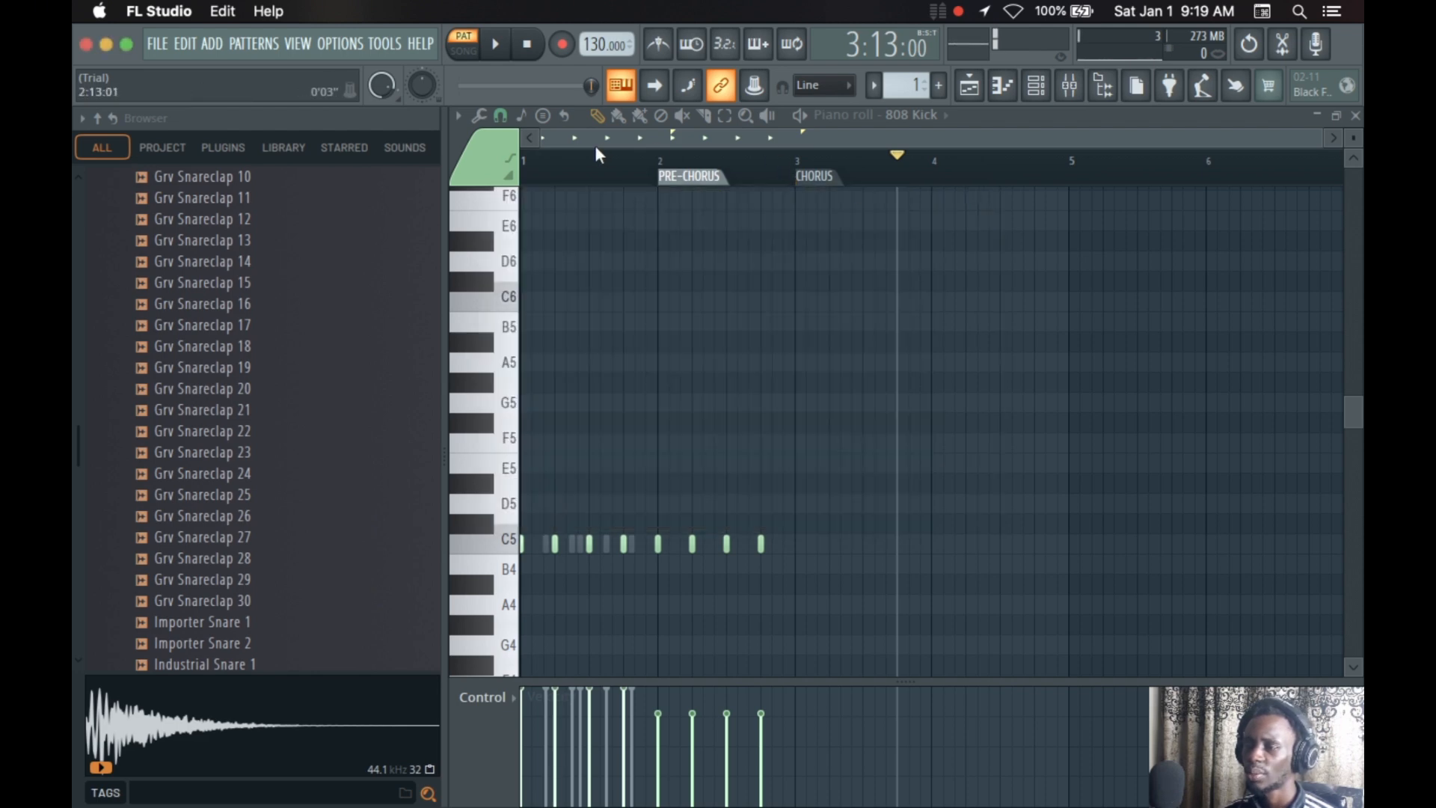
left_click(528, 45)
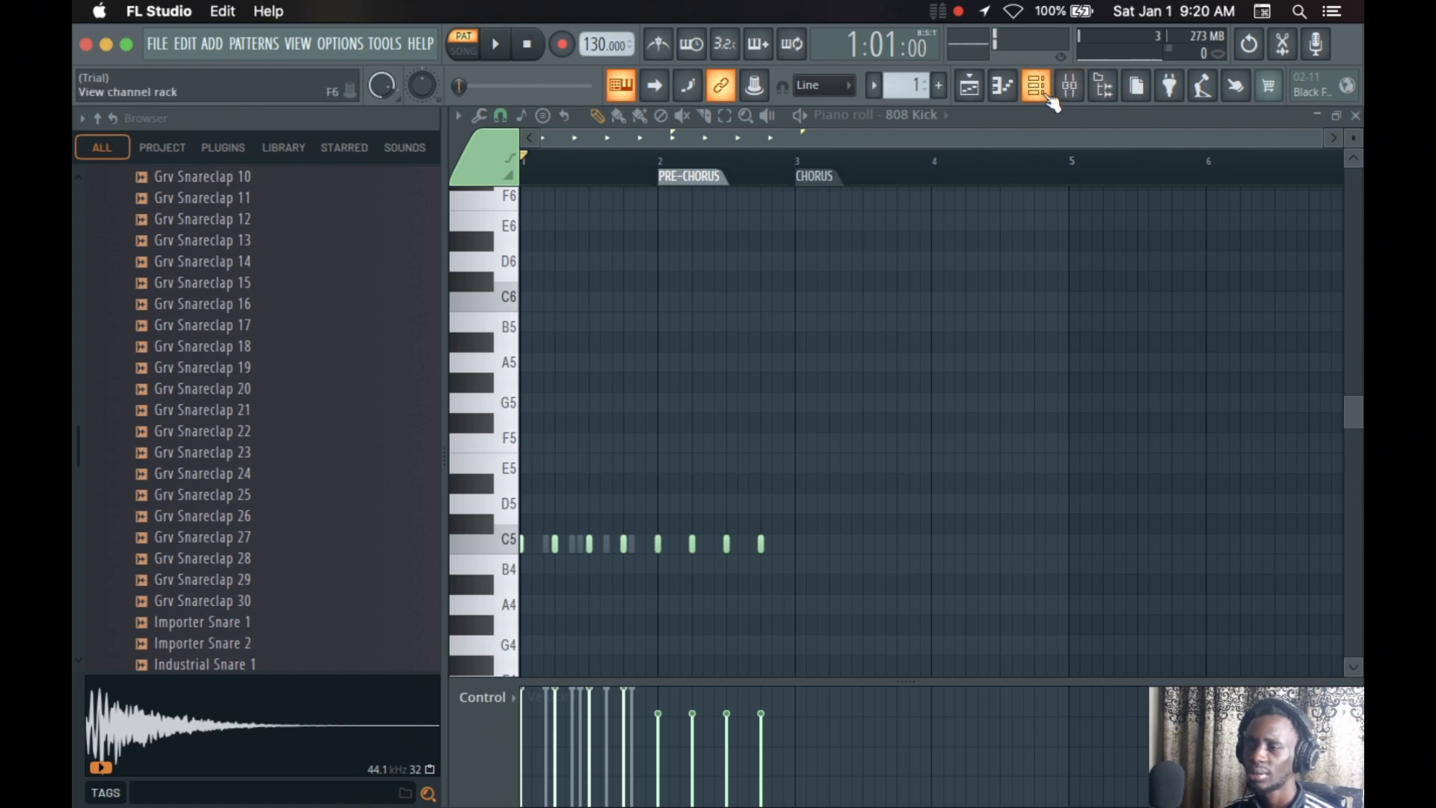
left_click(1036, 86)
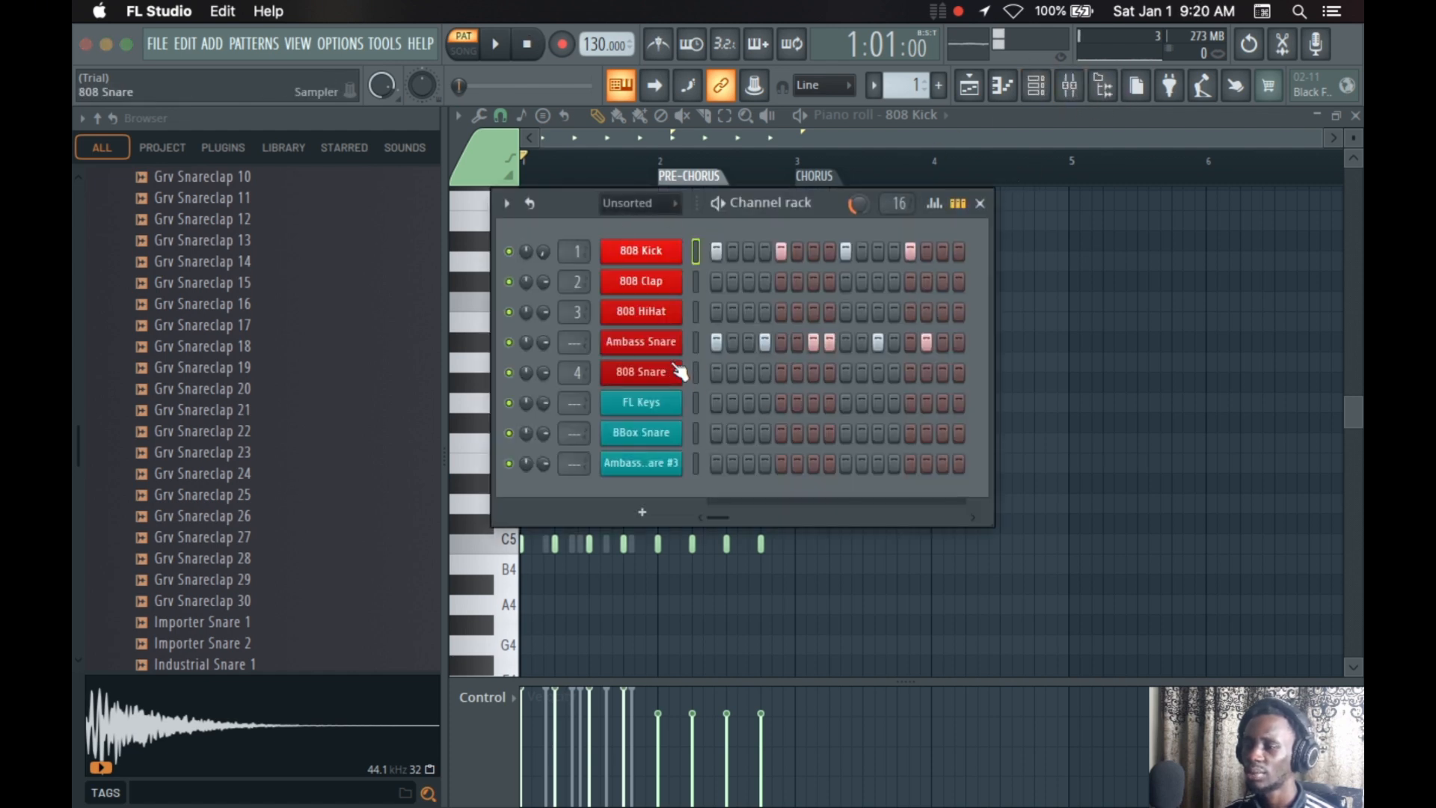
Hide the browser and close the channel rack so that only the piano roll remains in the workspace
left_click(1103, 85)
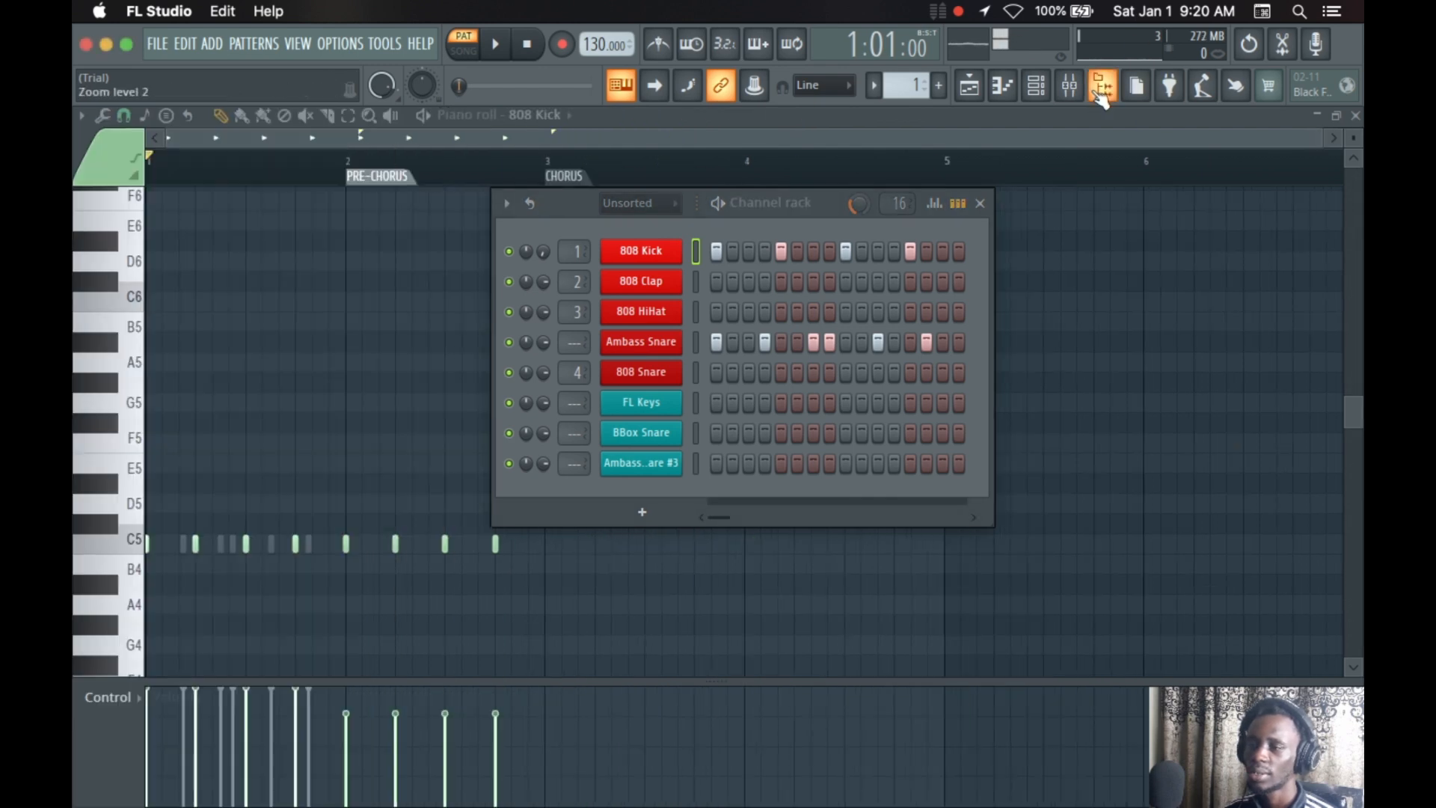
left_click(981, 203)
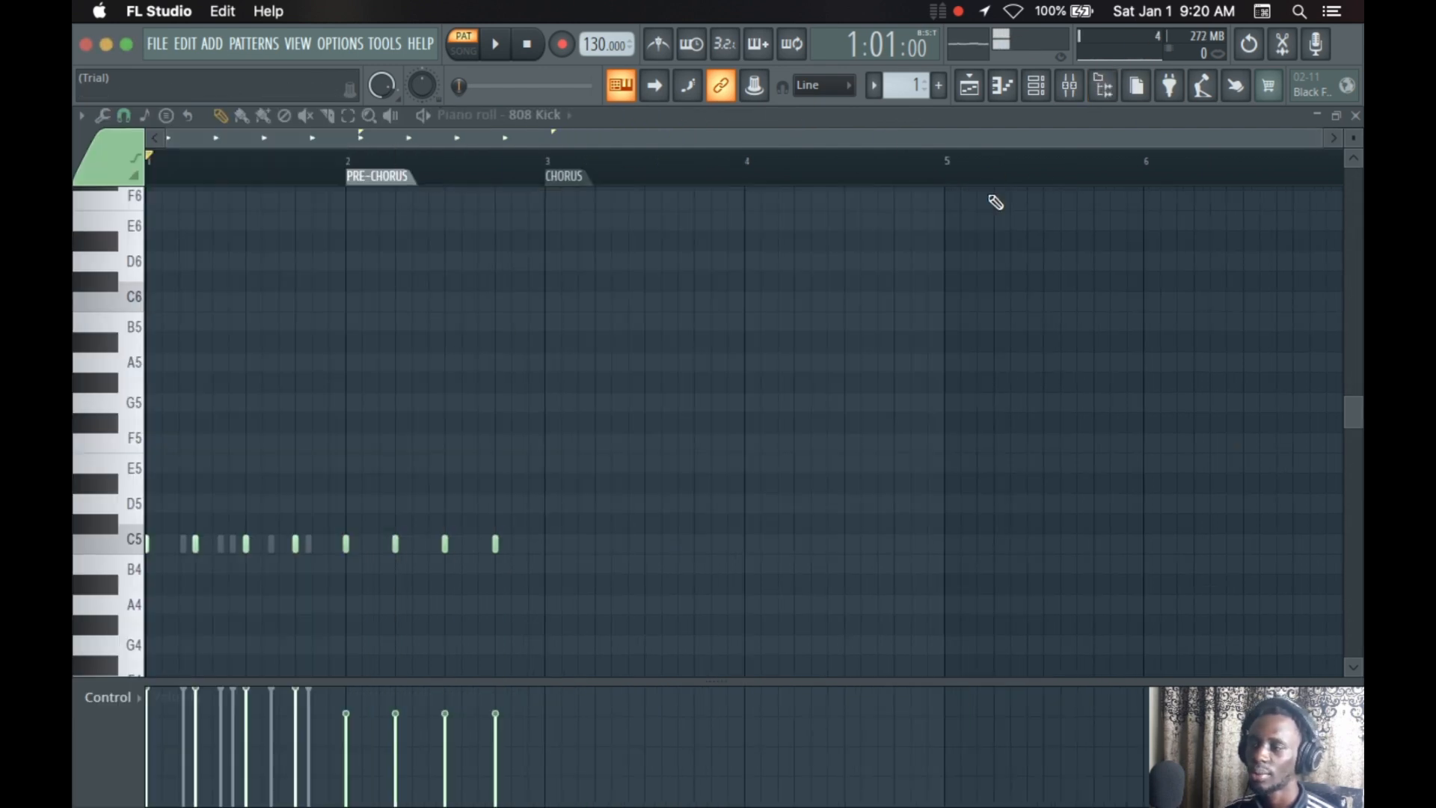
left_click(1069, 86)
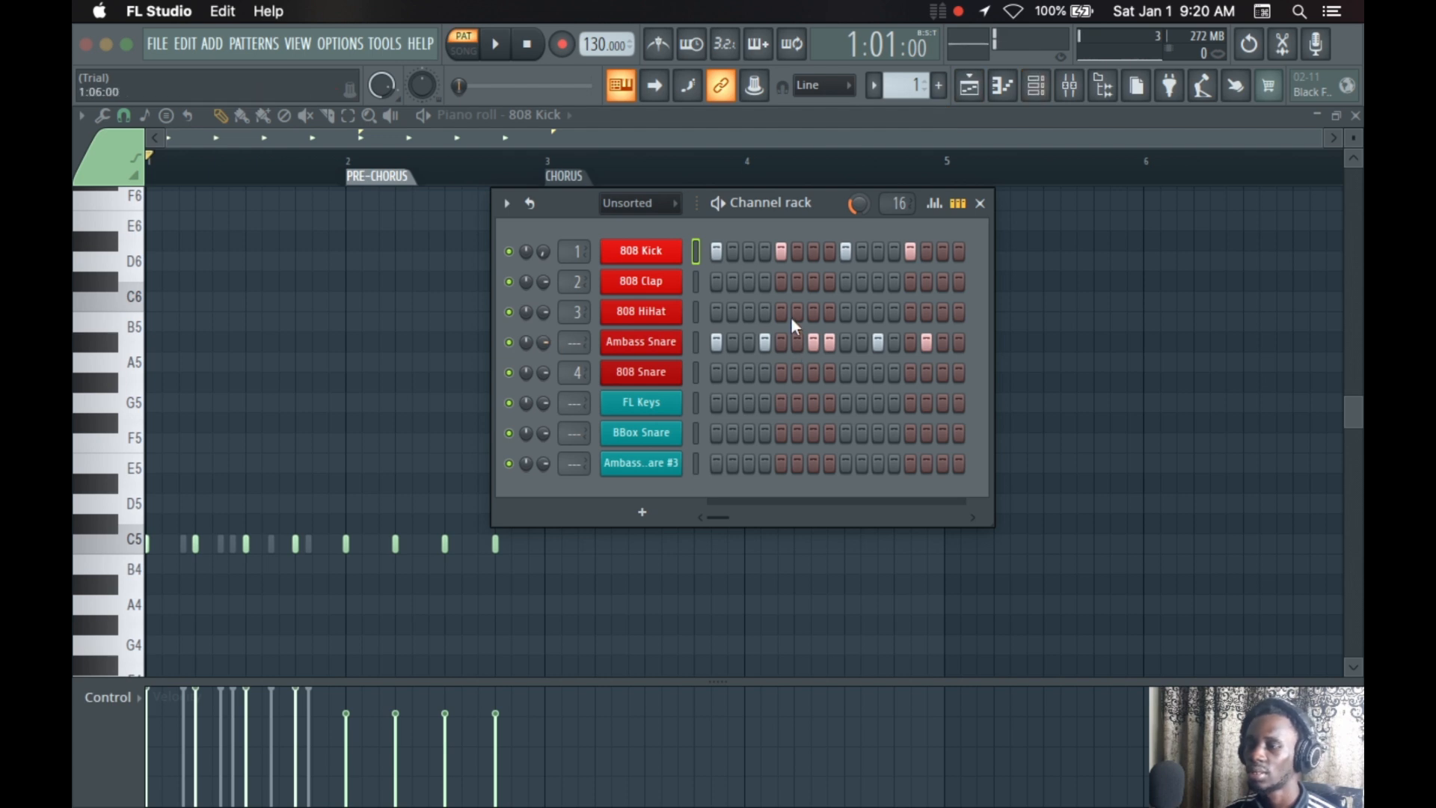
left_click(982, 203)
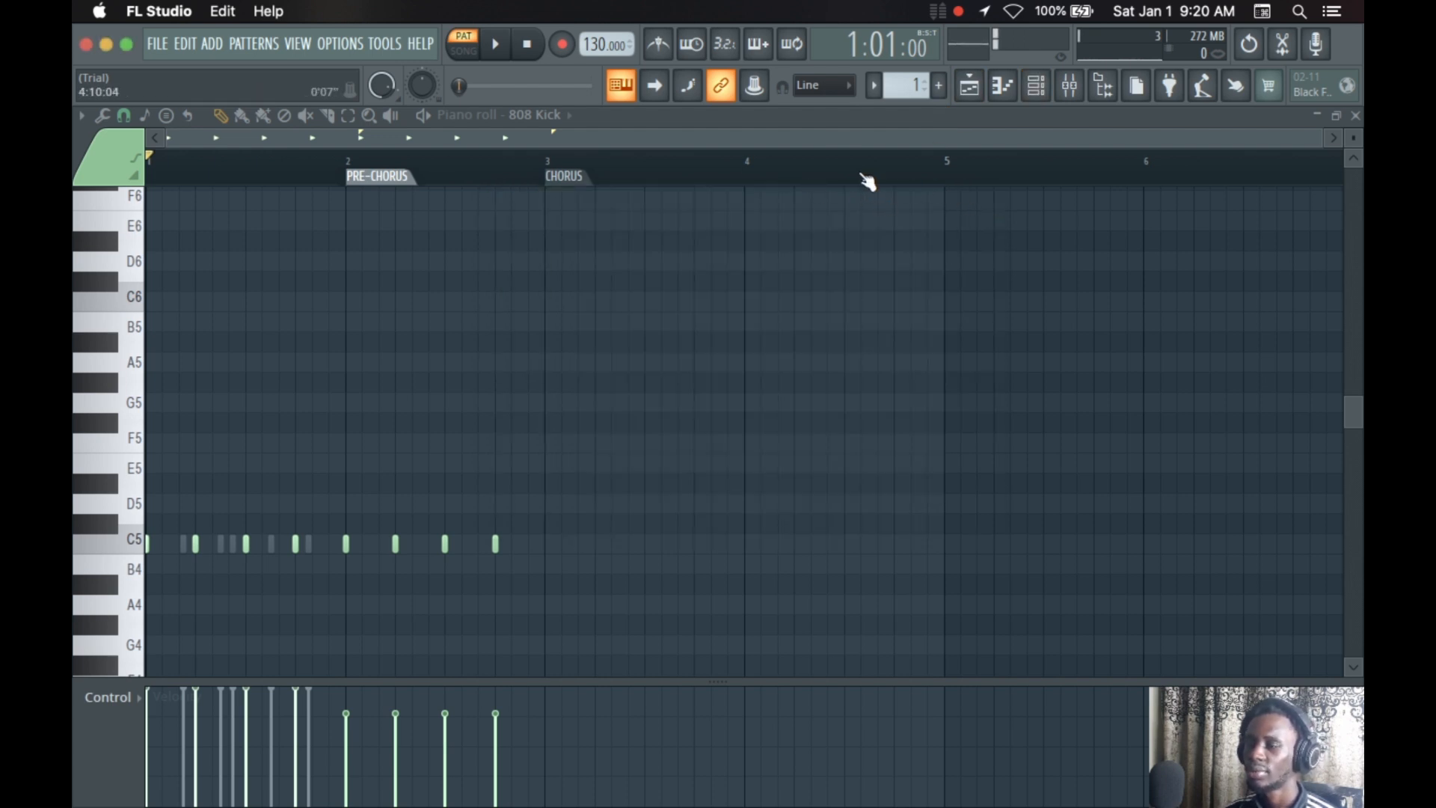